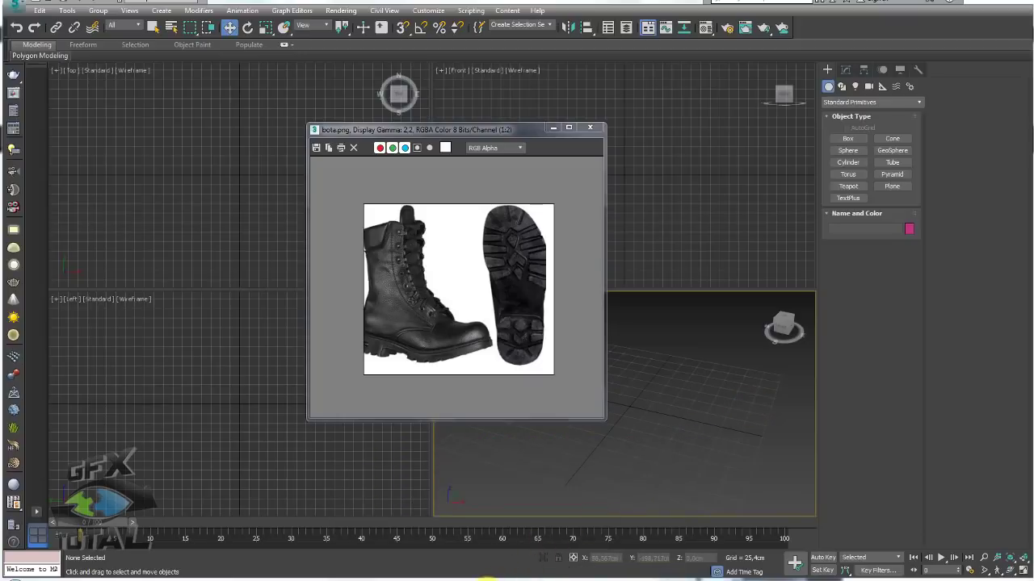
# Step: Switch to the Word document and read the request, highlighting the low poly army boot and texturing wording, and minimize it
pyautogui.click(485, 580)
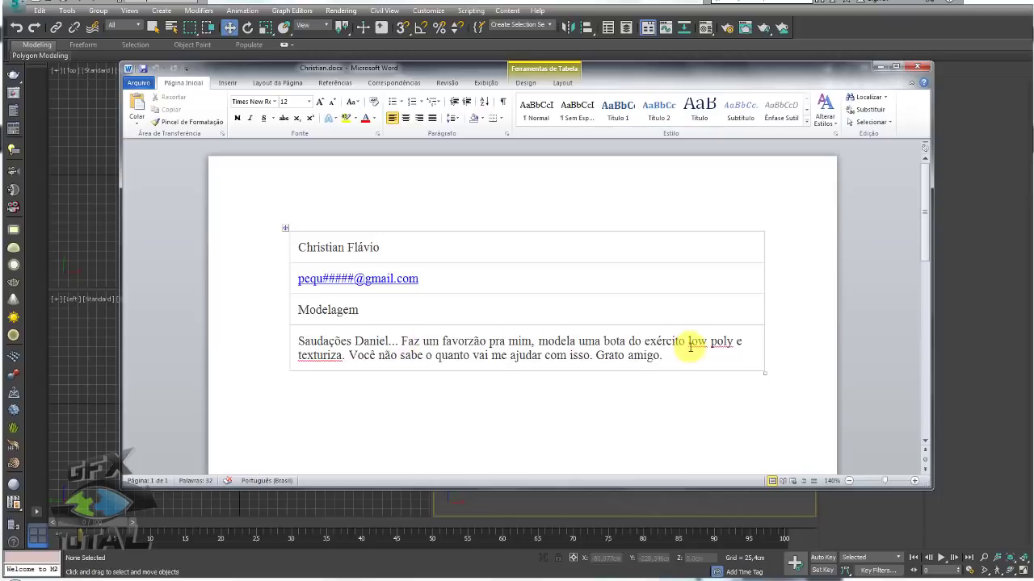
pyautogui.moveTo(686, 340); pyautogui.dragTo(737, 348)
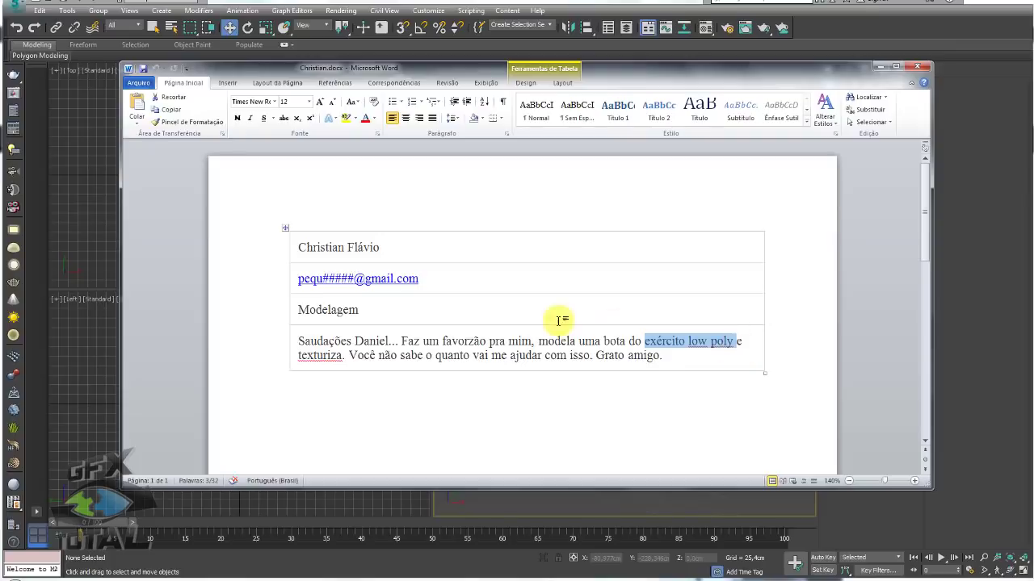
pyautogui.moveTo(342, 356); pyautogui.dragTo(298, 356)
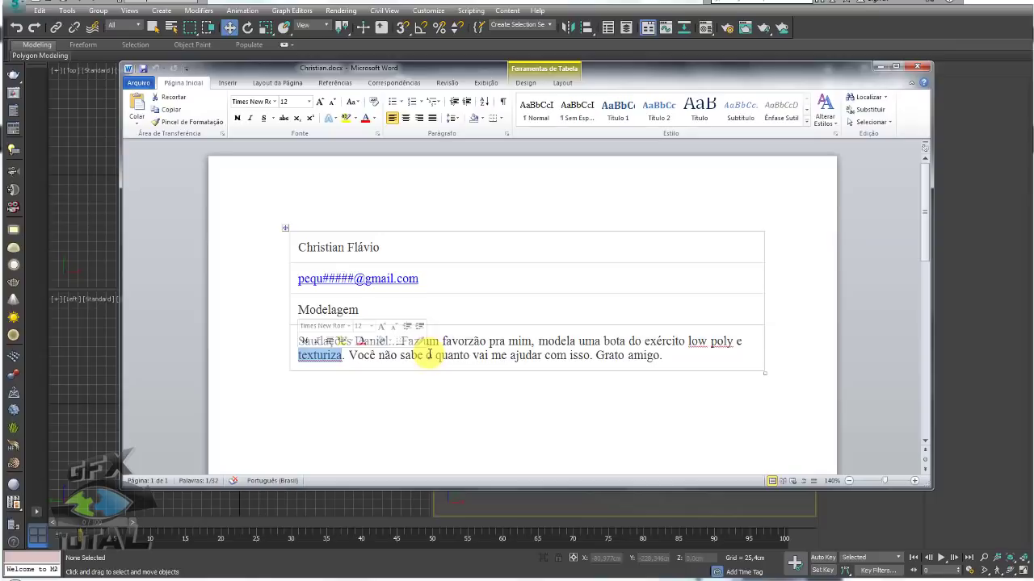
pyautogui.click(878, 65)
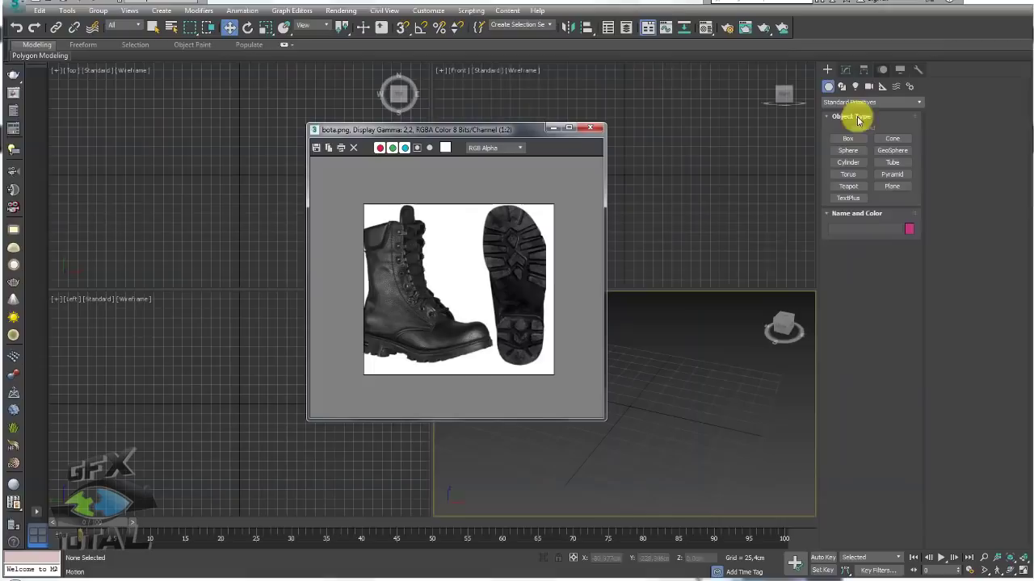
# Step: Move the bota.png image window aside and look over the women's shoe modelling tutorial page in the browser
pyautogui.moveTo(513, 128); pyautogui.dragTo(463, 133)
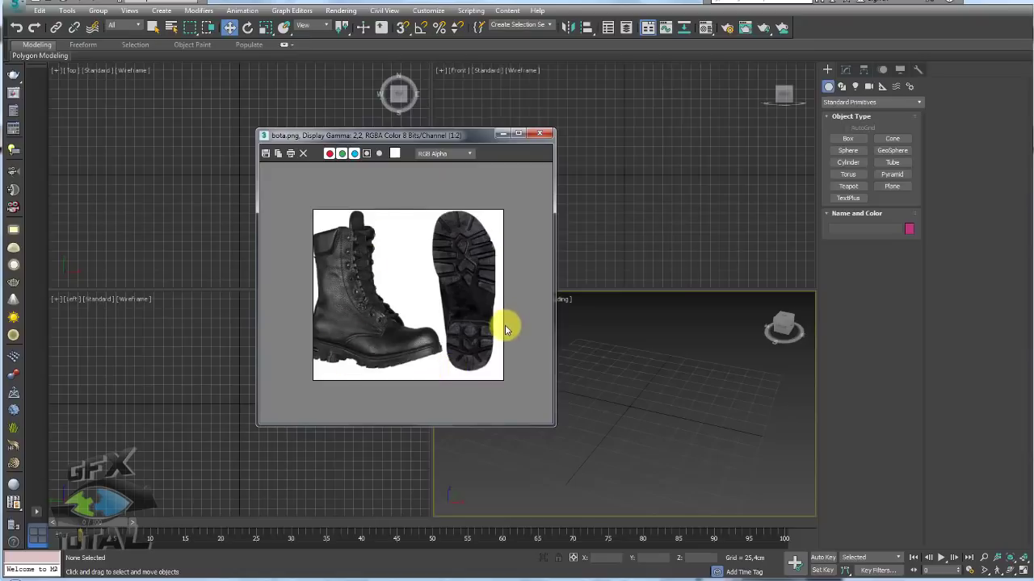
pyautogui.moveTo(454, 136); pyautogui.dragTo(381, 135)
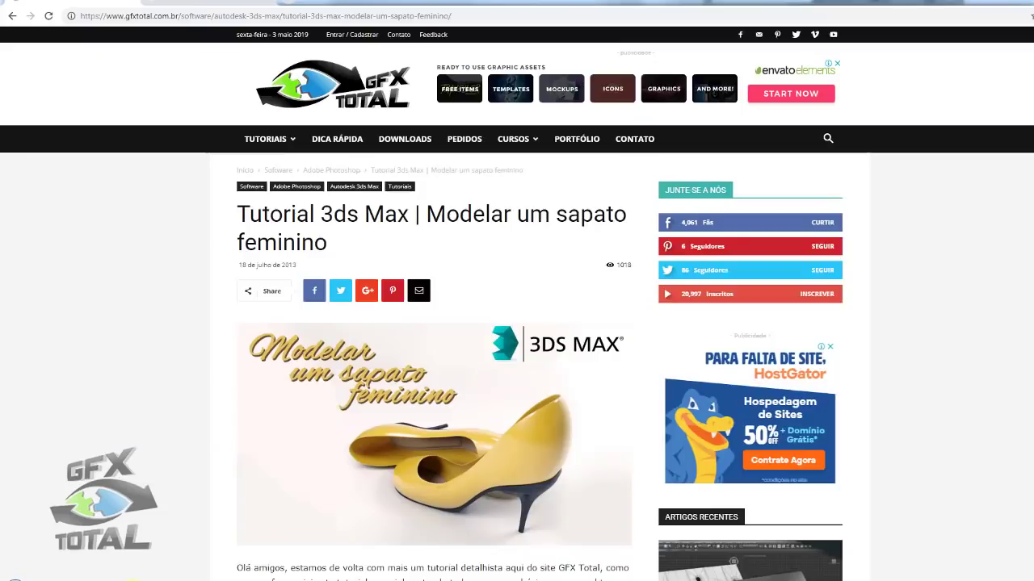
pyautogui.scroll(-2, 182, 376)
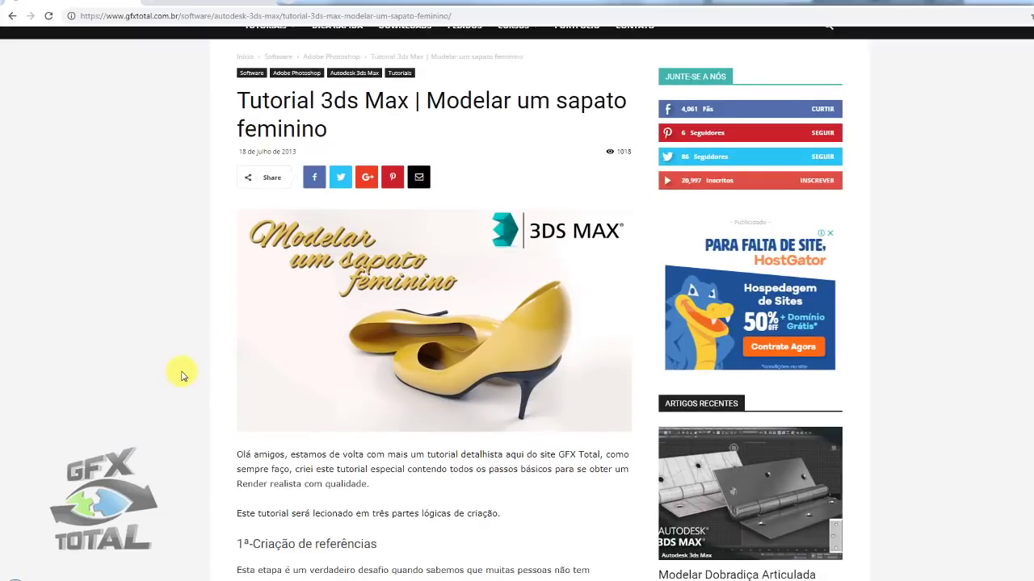
pyautogui.scroll(-1, 549, 331)
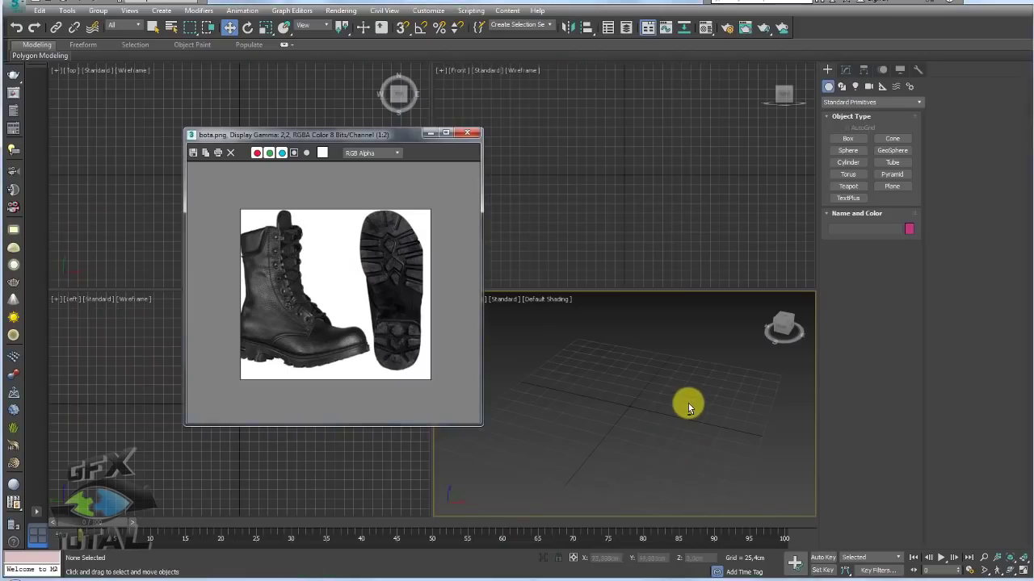
# Step: Create a square plane about 330 cm per side in the Perspective view, with 1 length segment and 1 width segment
pyautogui.keyDown('alt'); pyautogui.moveTo(688, 404); pyautogui.dragTo(655, 427, button='middle'); pyautogui.keyUp('alt')
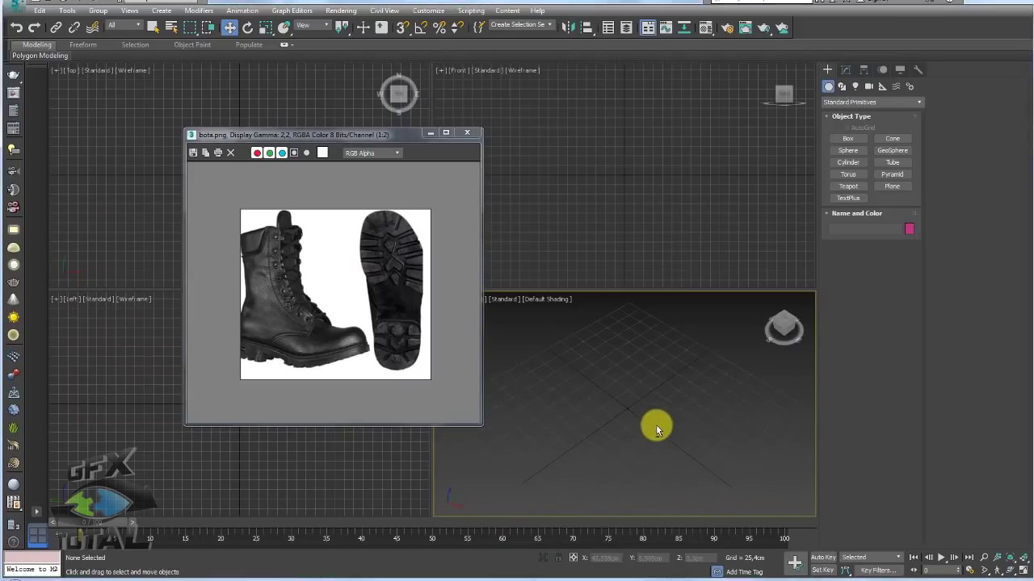
pyautogui.click(892, 186)
pyautogui.moveTo(629, 413); pyautogui.dragTo(725, 476)
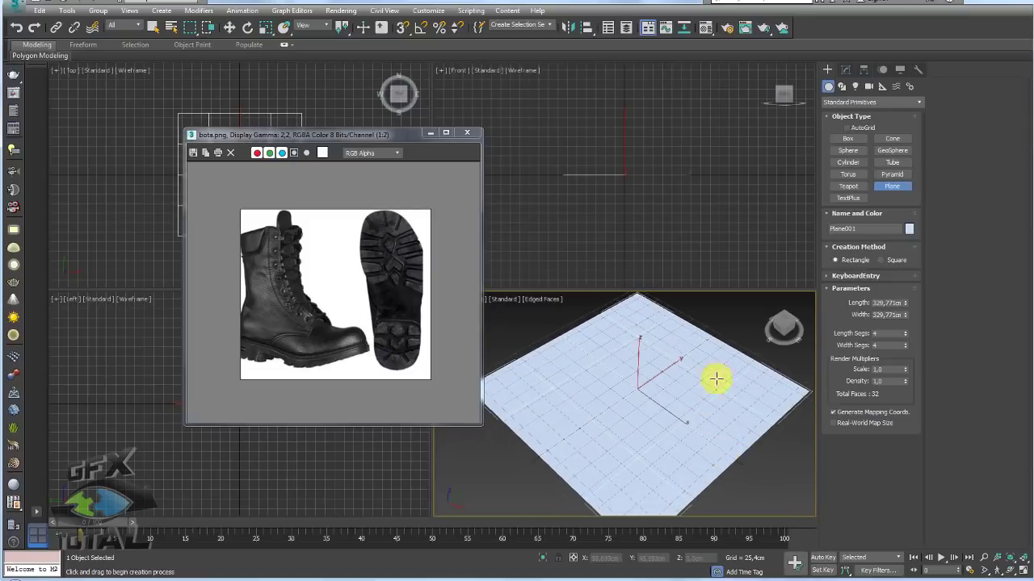
pyautogui.press('F3')
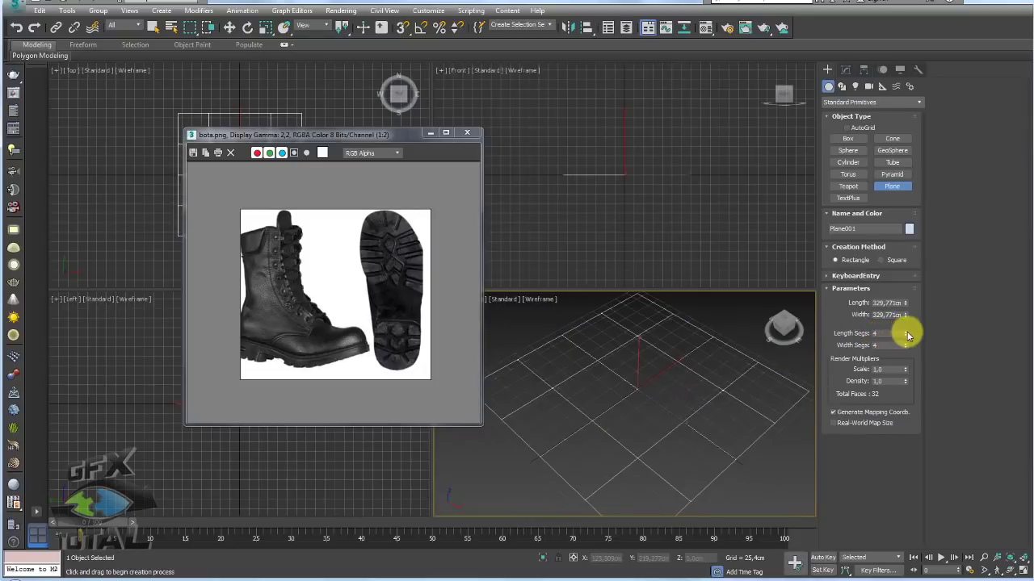
pyautogui.rightClick(904, 333)
pyautogui.rightClick(905, 345)
pyautogui.keyDown('alt'); pyautogui.moveTo(665, 397); pyautogui.dragTo(627, 398, button='middle'); pyautogui.keyUp('alt')
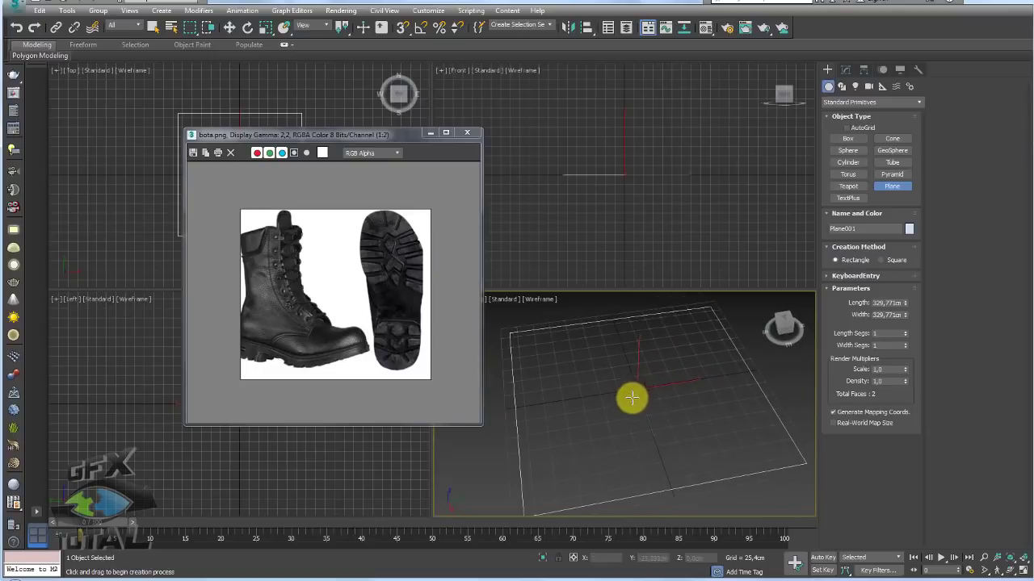
pyautogui.press('F3')
# Step: Apply bota.png from the Referências folder in Windows Explorer to the plane as its texture, and minimize the folder window
pyautogui.click(76, 580)
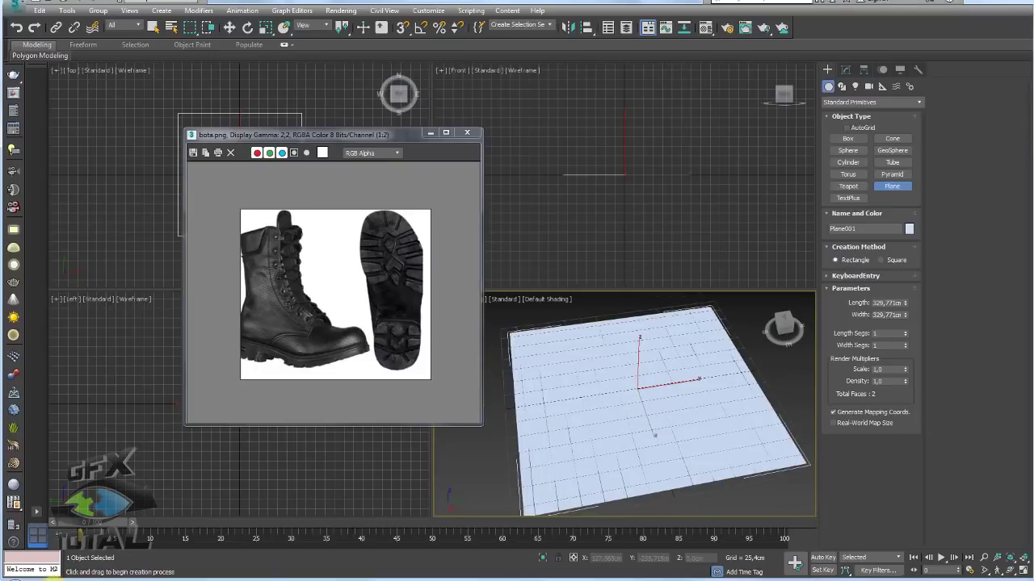
pyautogui.moveTo(491, 46); pyautogui.dragTo(425, 35)
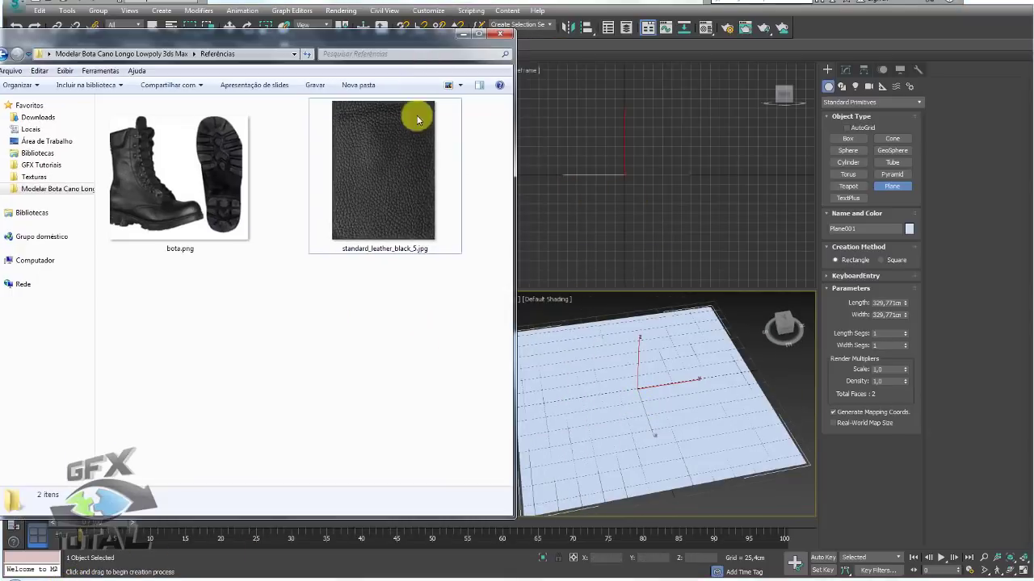
pyautogui.moveTo(420, 339); pyautogui.dragTo(226, 339)
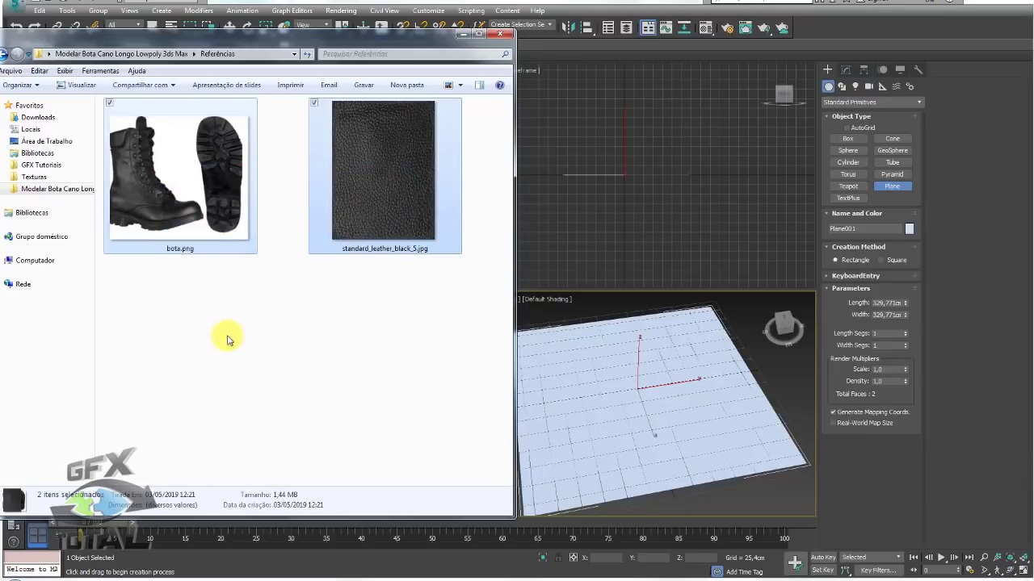
pyautogui.click(181, 212)
pyautogui.click(393, 173)
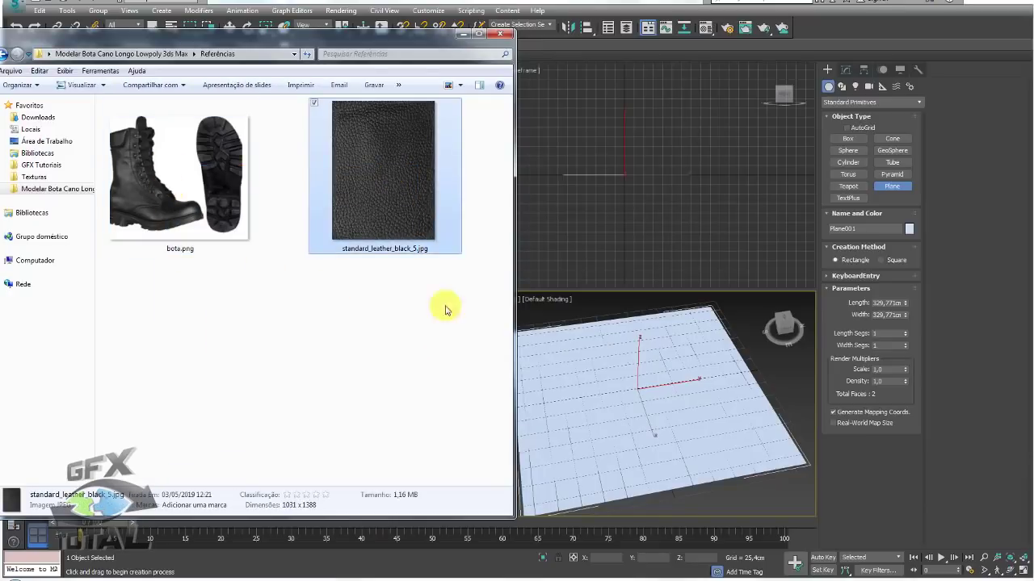
pyautogui.moveTo(156, 162); pyautogui.dragTo(651, 418)
pyautogui.click(464, 34)
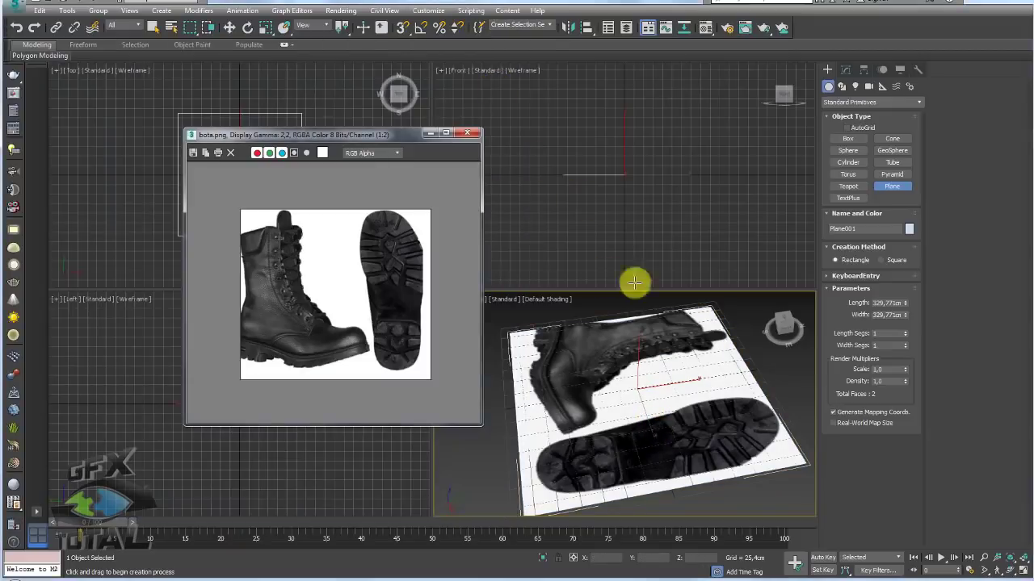
# Step: Orient the Perspective view so the boot texture reads upright and close the bota.png preview window
pyautogui.keyDown('alt'); pyautogui.moveTo(671, 393); pyautogui.dragTo(651, 360, button='middle'); pyautogui.keyUp('alt')
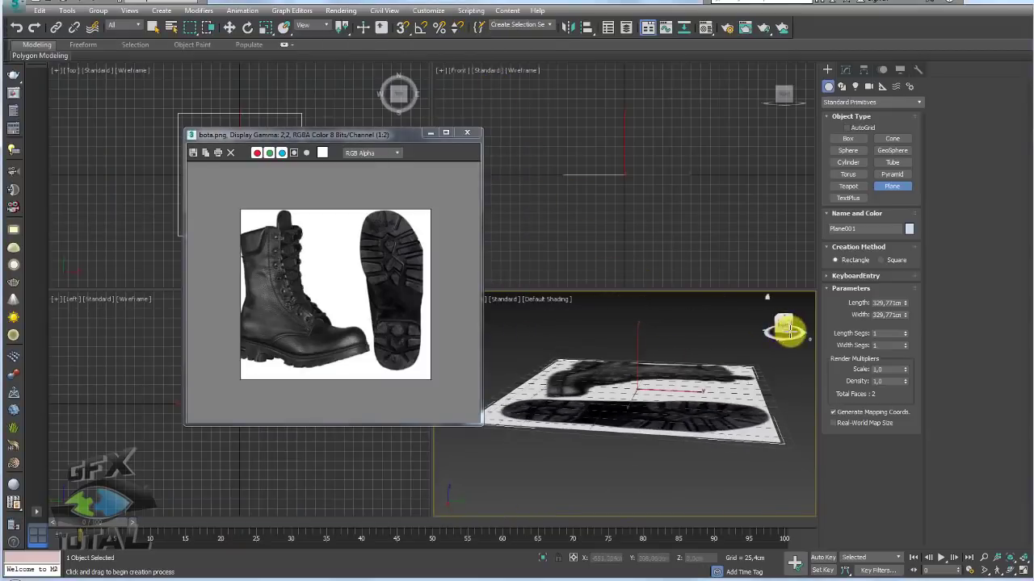
pyautogui.moveTo(784, 332); pyautogui.dragTo(800, 346)
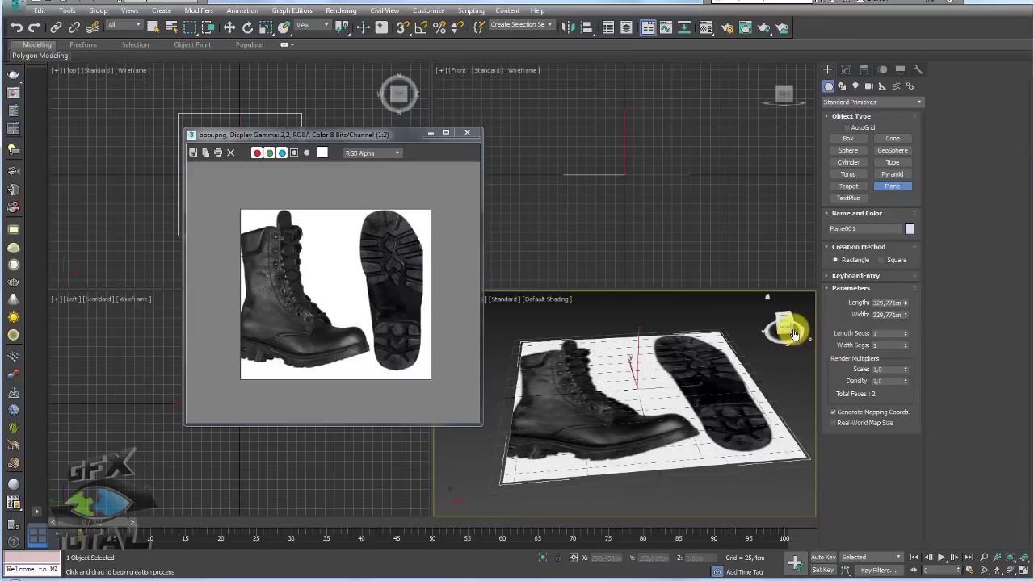
pyautogui.keyDown('alt'); pyautogui.moveTo(773, 377); pyautogui.dragTo(777, 393, button='middle'); pyautogui.keyUp('alt')
pyautogui.moveTo(775, 393); pyautogui.dragTo(733, 392)
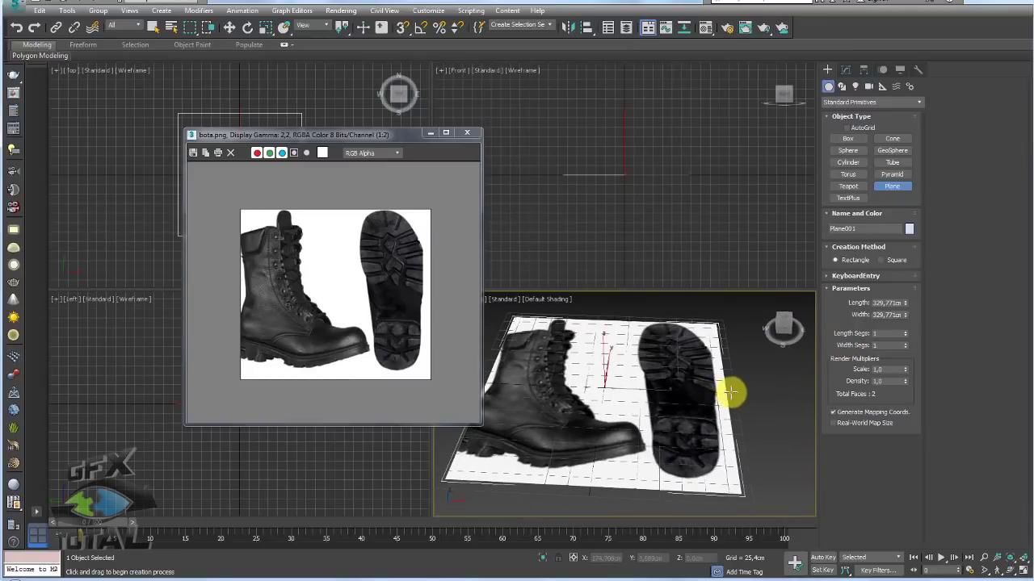
pyautogui.click(468, 134)
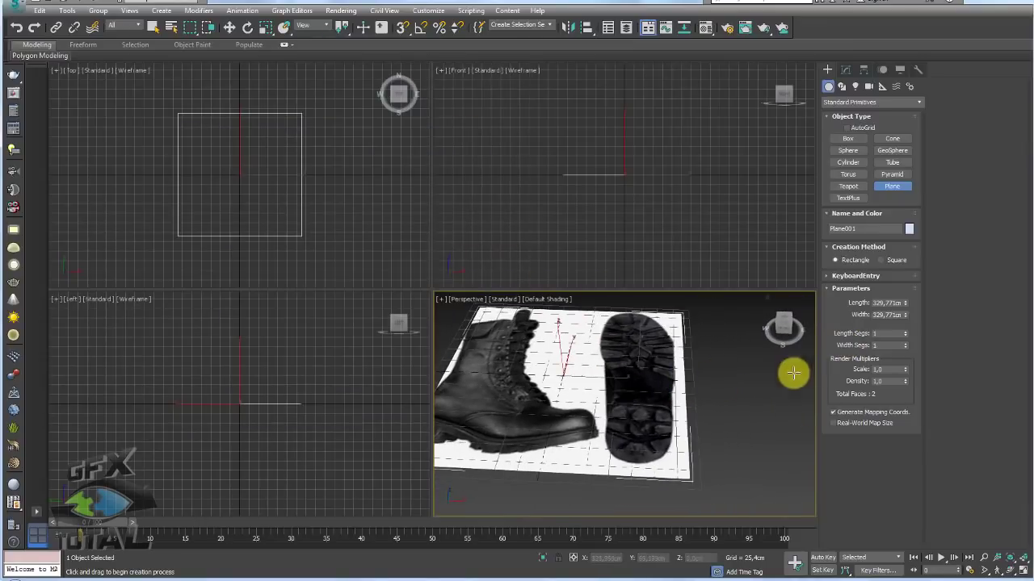
# Step: Turn on angle snap and rotate the reference plane 180 degrees about the Z axis
pyautogui.press('e')
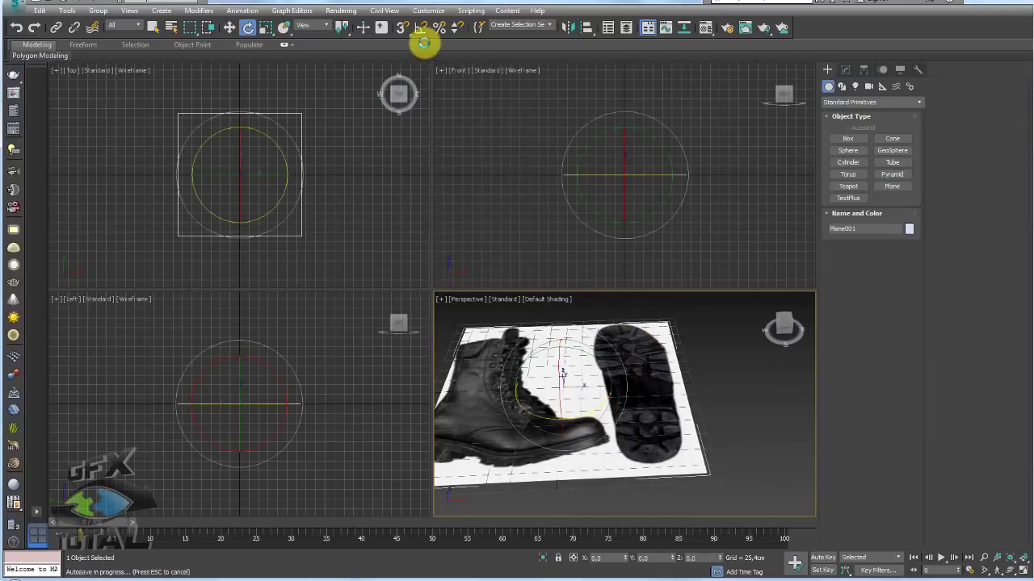
pyautogui.click(420, 29)
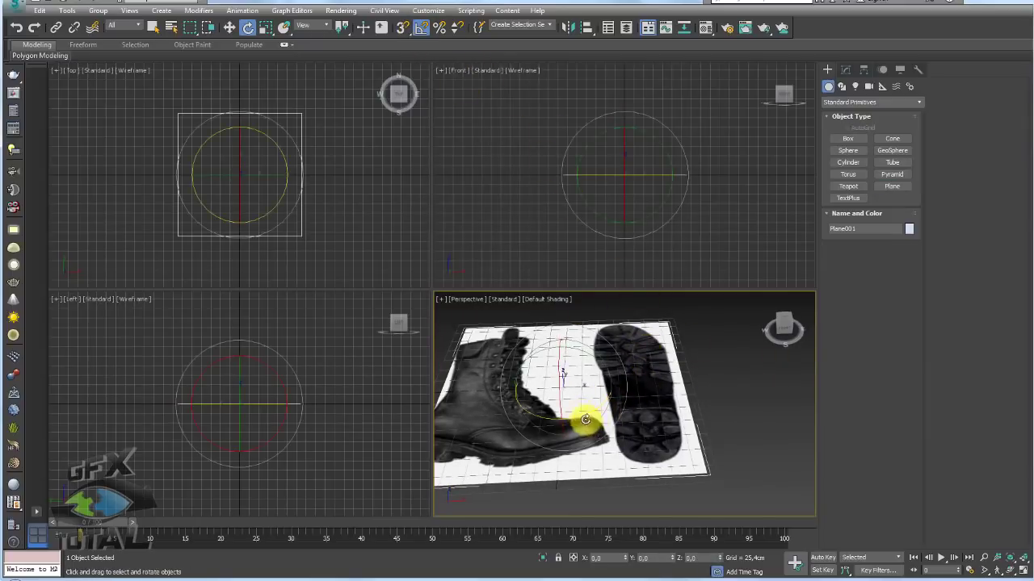
pyautogui.moveTo(586, 420); pyautogui.dragTo(675, 370)
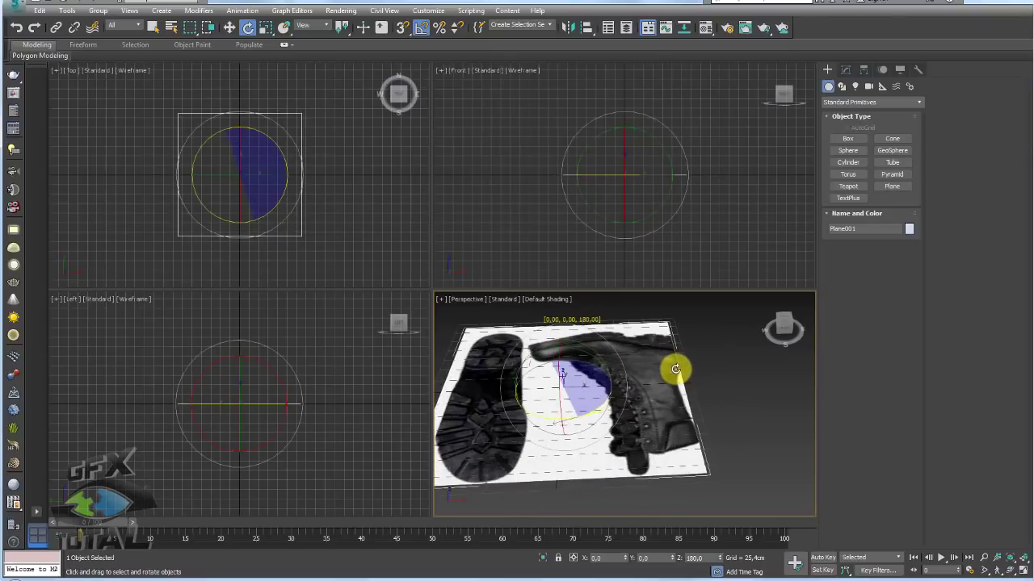
# Step: Show the textured reference plane from the Top view in a single maximized viewport
pyautogui.moveTo(616, 407); pyautogui.dragTo(722, 368, button='middle')
pyautogui.keyDown('alt'); pyautogui.moveTo(722, 368); pyautogui.dragTo(716, 418, button='middle'); pyautogui.keyUp('alt')
pyautogui.moveTo(277, 165); pyautogui.dragTo(298, 179, button='middle')
pyautogui.moveTo(623, 436); pyautogui.dragTo(609, 442, button='middle')
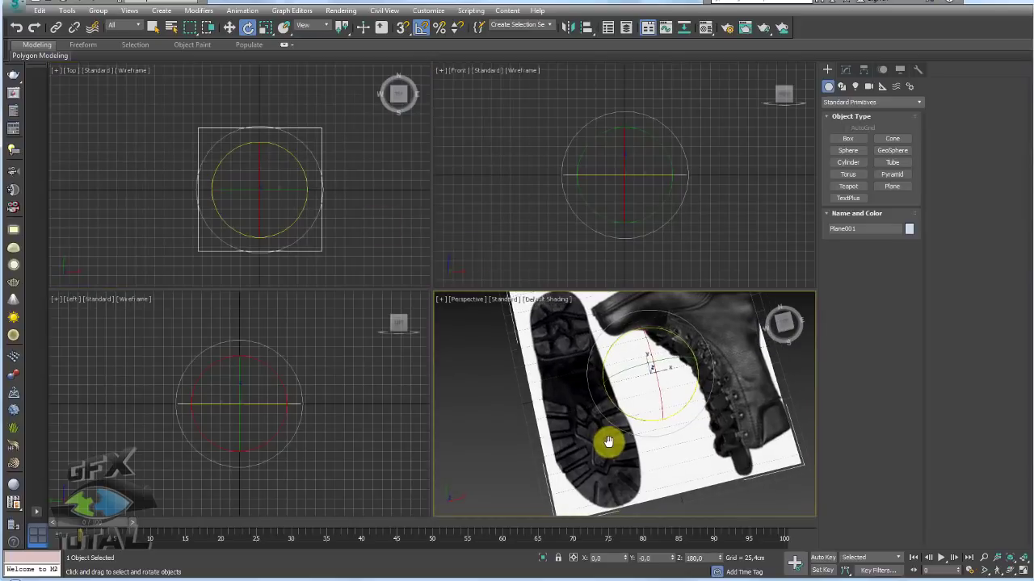
pyautogui.press('t')
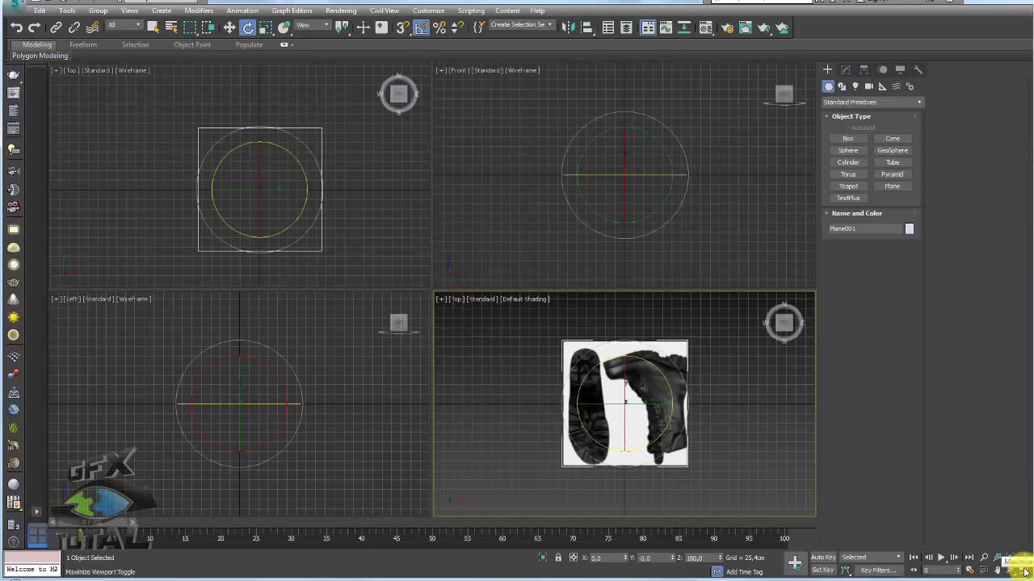
pyautogui.click(1022, 559)
pyautogui.moveTo(512, 287); pyautogui.dragTo(599, 264, button='middle')
pyautogui.scroll(3, 451, 202)
pyautogui.scroll(-2, 456, 209)
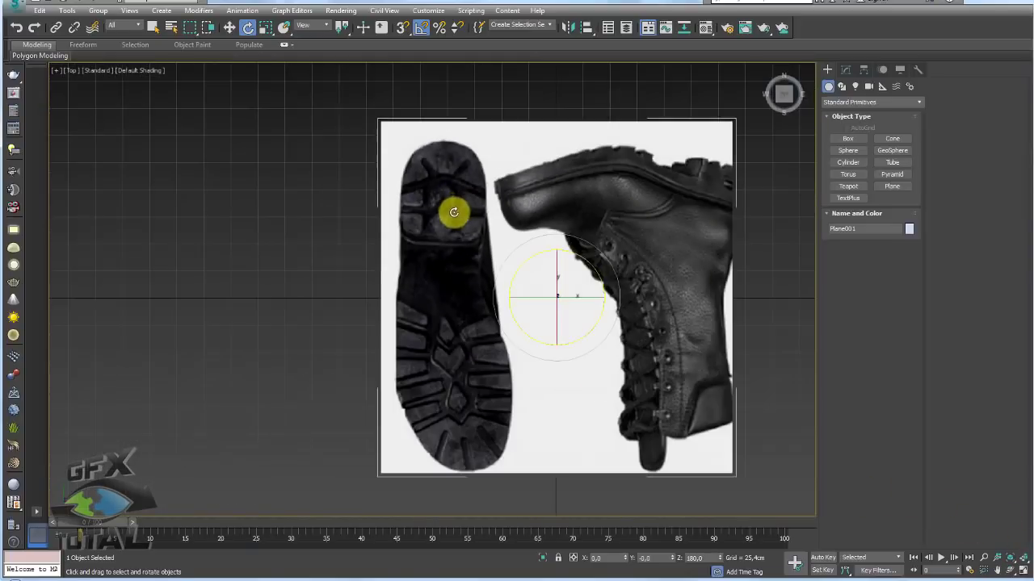
pyautogui.moveTo(466, 280); pyautogui.dragTo(443, 273, button='middle')
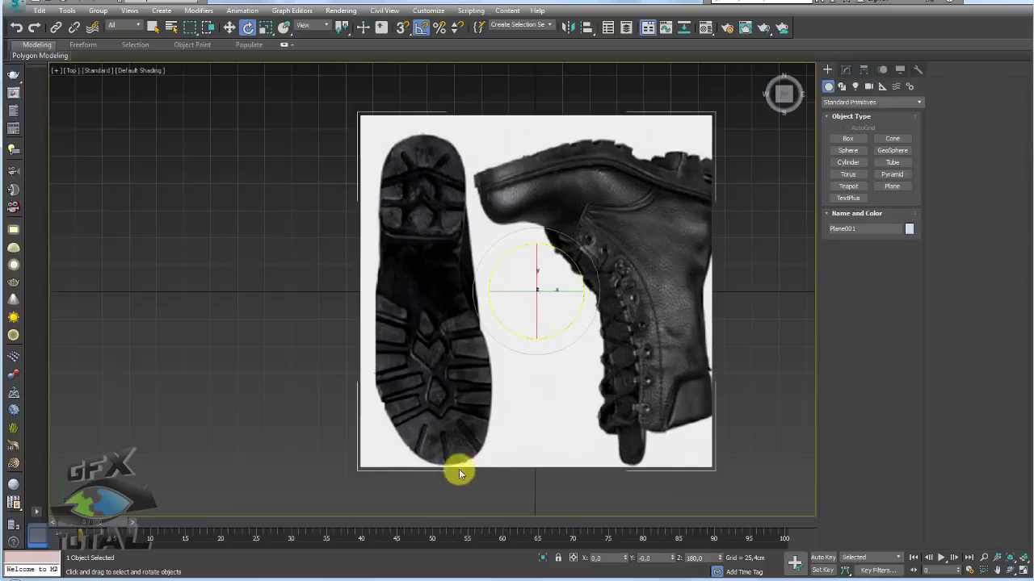
# Step: Create a plane about 72 by 77 cm over the heel of the boot sole and make it see-through
pyautogui.click(892, 186)
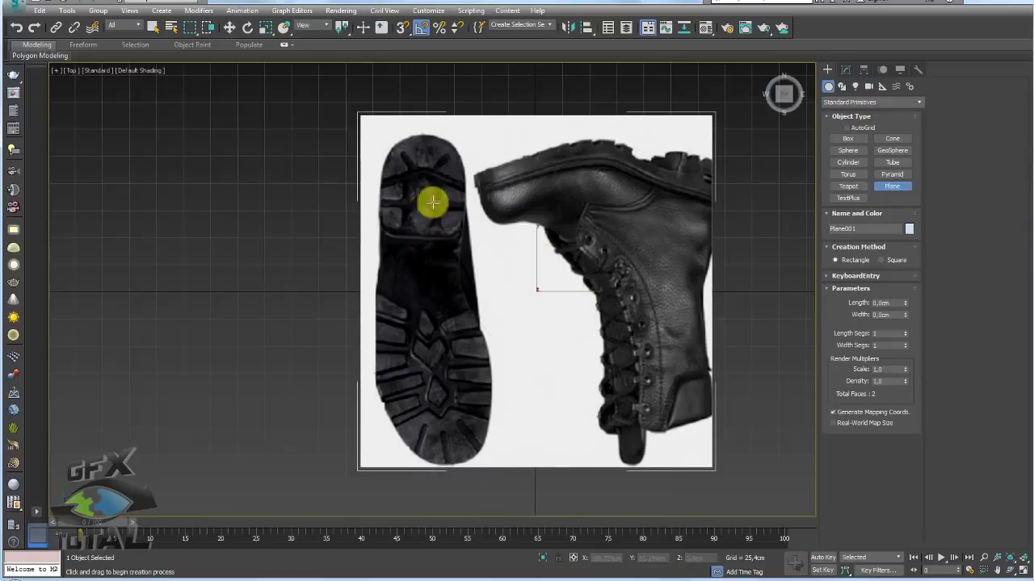
pyautogui.moveTo(384, 160); pyautogui.dragTo(467, 236)
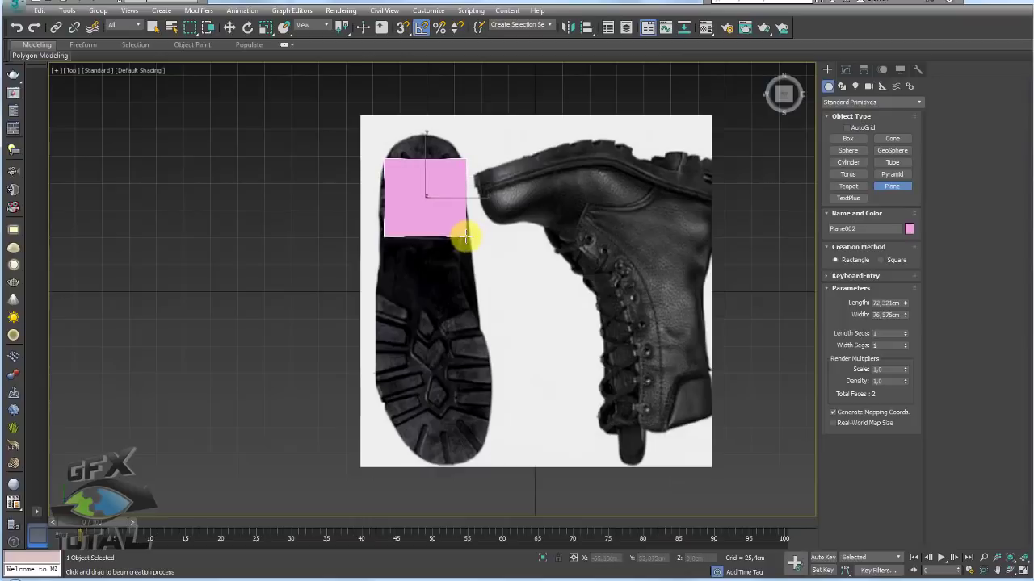
pyautogui.rightClick(452, 206)
pyautogui.press('e')
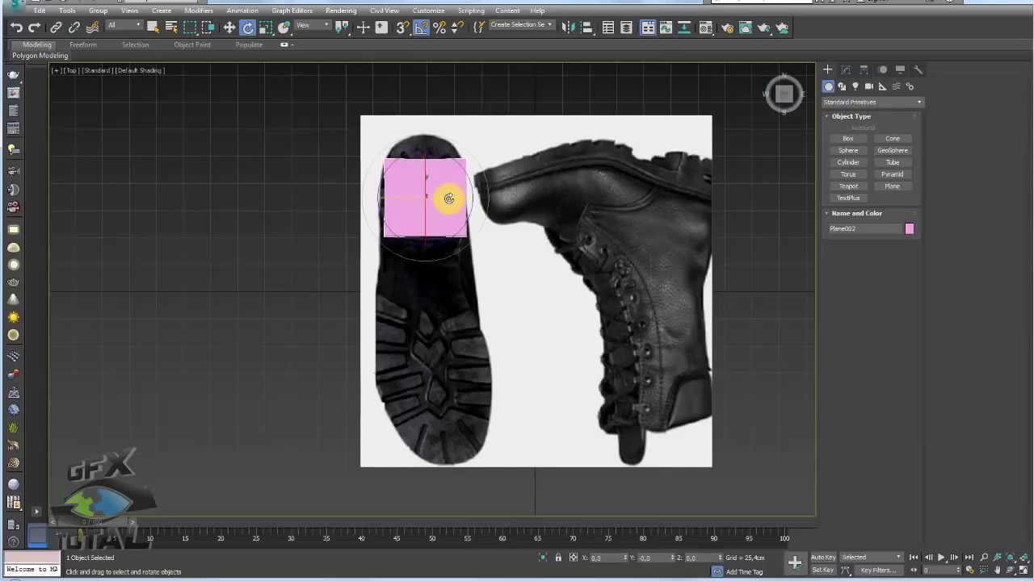
pyautogui.hotkey('alt', 'x')
# Step: Add an Edit Poly modifier to the heel plane and connect its upper and lower edges with a central lengthwise edge
pyautogui.click(845, 69)
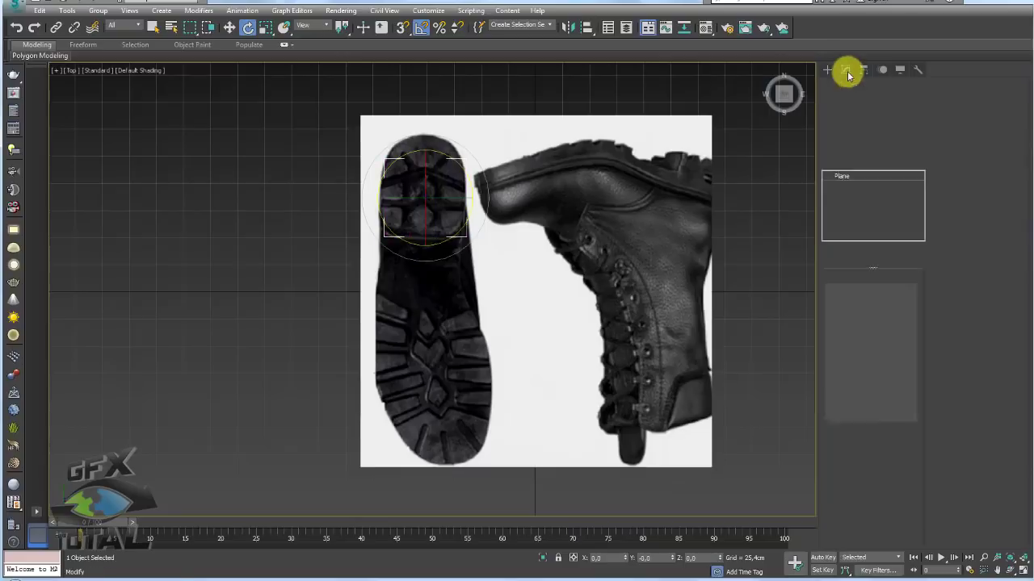
pyautogui.click(844, 120)
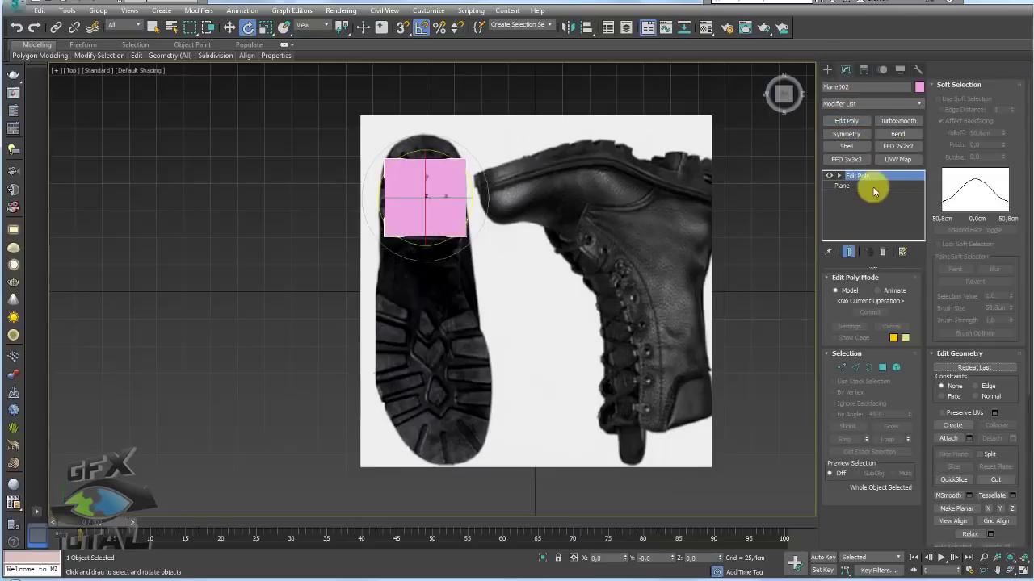
pyautogui.click(853, 369)
pyautogui.moveTo(415, 121); pyautogui.dragTo(420, 254)
pyautogui.click(996, 424)
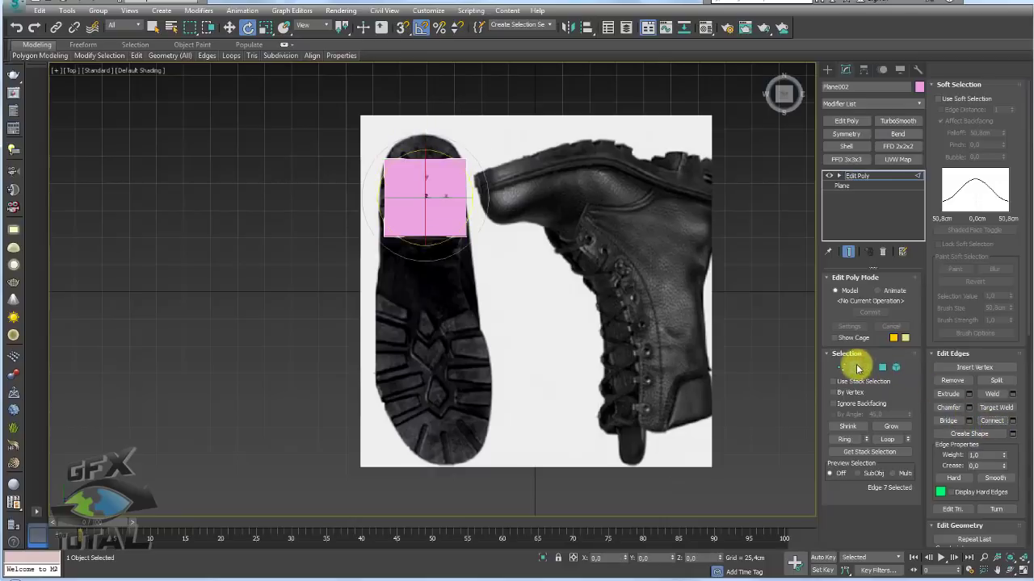
# Step: Show edged faces and move the heel plane's three upper vertices onto the rounded end of the heel outline
pyautogui.click(841, 367)
pyautogui.moveTo(416, 155); pyautogui.dragTo(428, 188, button='middle')
pyautogui.scroll(3, 428, 188)
pyautogui.moveTo(452, 201); pyautogui.dragTo(418, 170)
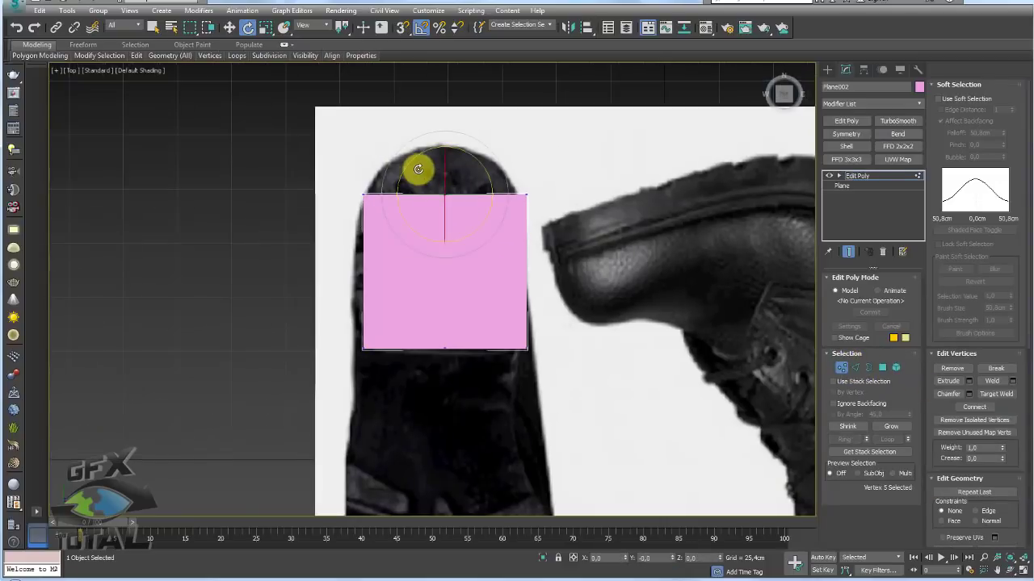
pyautogui.press('F4')
pyautogui.press('w')
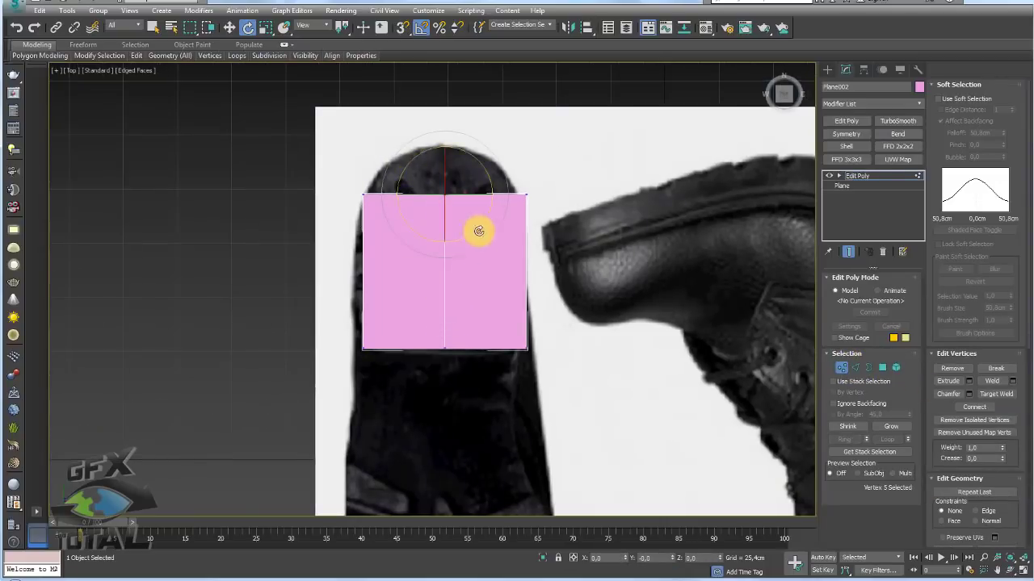
pyautogui.moveTo(463, 176); pyautogui.dragTo(468, 127)
pyautogui.click(363, 194)
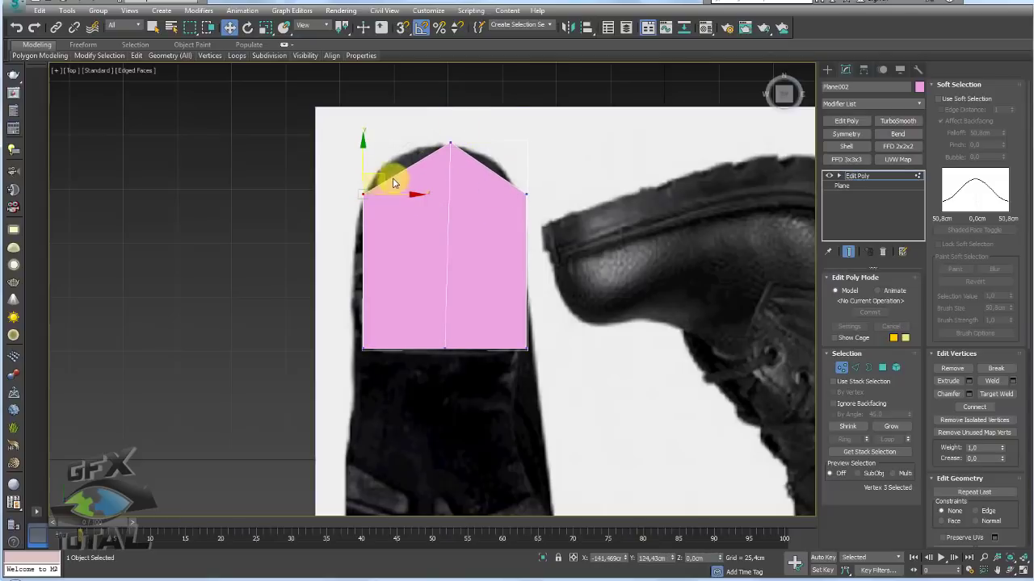
pyautogui.moveTo(393, 173); pyautogui.dragTo(416, 138)
pyautogui.click(527, 194)
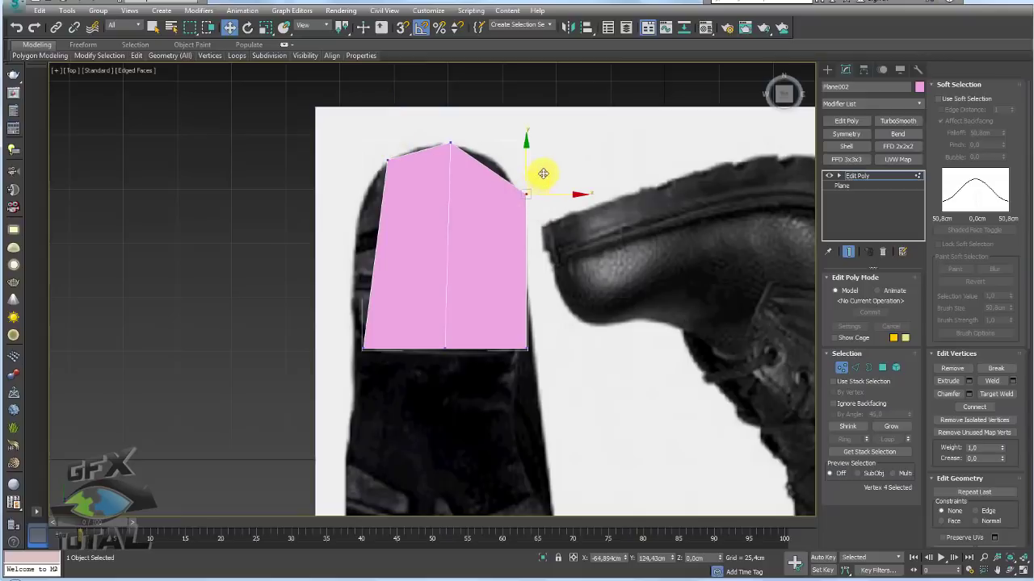
pyautogui.moveTo(545, 171); pyautogui.dragTo(523, 140)
# Step: Connect the heel mesh's three lengthwise edges with a crosswise edge through the middle
pyautogui.click(855, 368)
pyautogui.moveTo(609, 249); pyautogui.dragTo(245, 253)
pyautogui.click(992, 421)
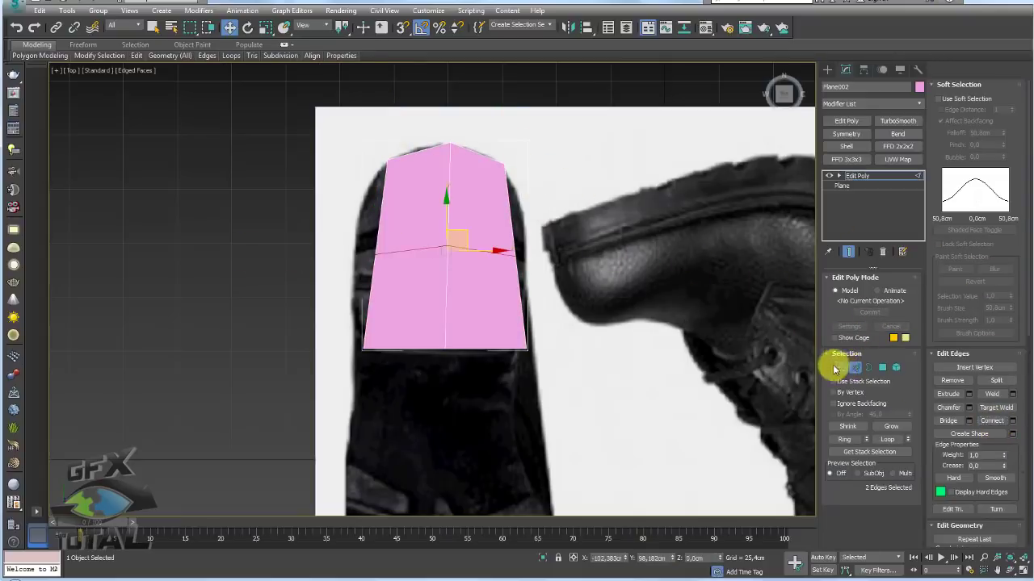
# Step: Move the crosswise row's side vertices out to the heel outline and raise its centre vertex in line with them
pyautogui.click(841, 367)
pyautogui.click(517, 254)
pyautogui.moveTo(531, 237); pyautogui.dragTo(541, 211)
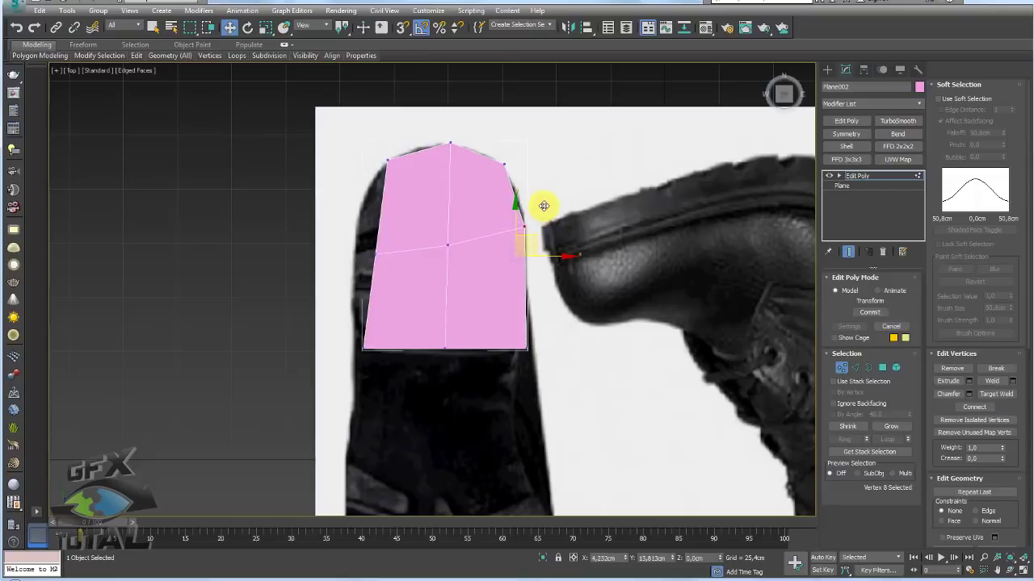
pyautogui.click(376, 251)
pyautogui.moveTo(377, 213); pyautogui.dragTo(377, 199)
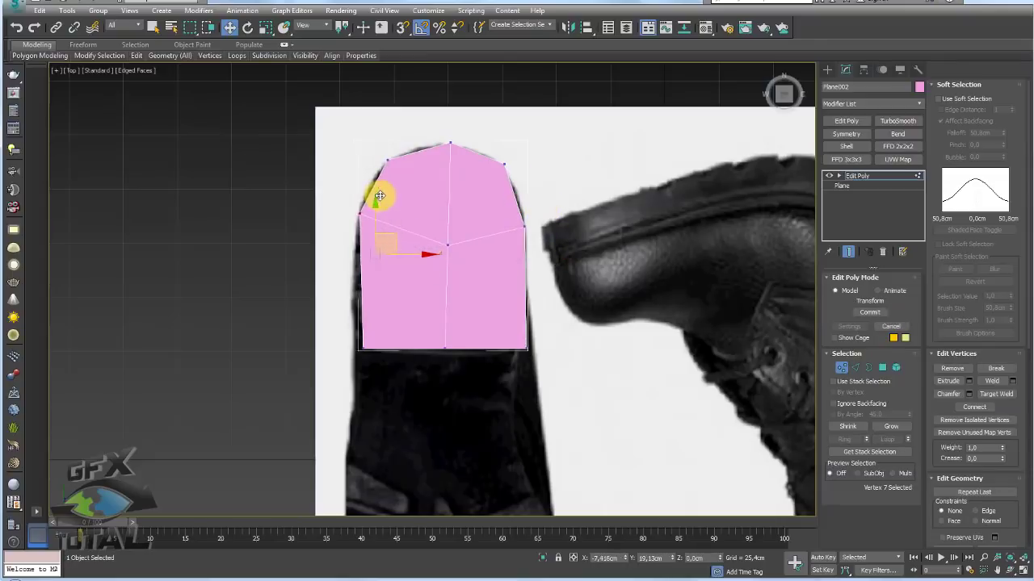
pyautogui.moveTo(478, 261); pyautogui.dragTo(460, 191)
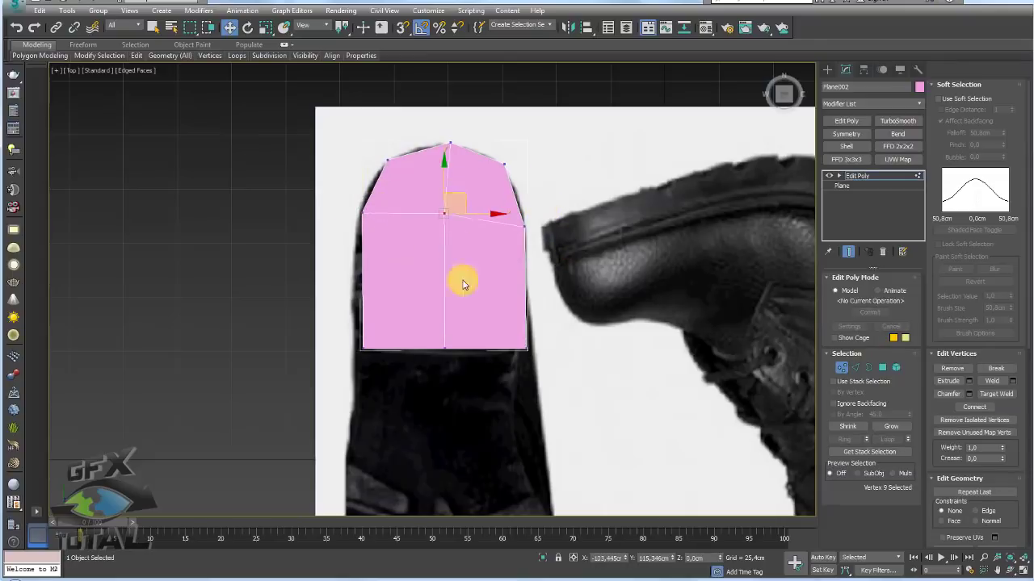
# Step: Connect the lower lengthwise edges of the heel mesh and scale the new crosswise edges out to the sole outline
pyautogui.click(854, 368)
pyautogui.moveTo(425, 282); pyautogui.dragTo(300, 285)
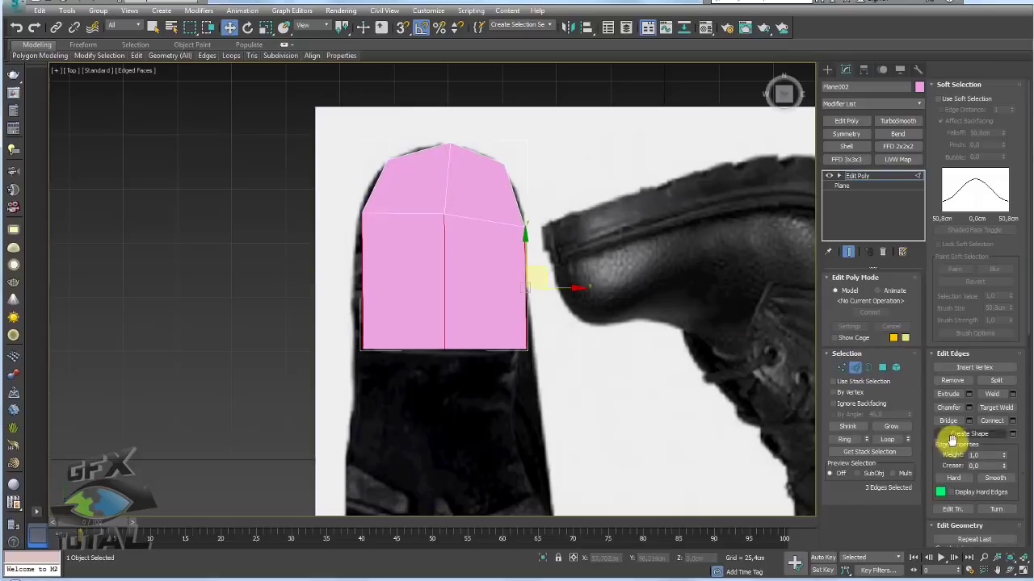
pyautogui.click(993, 422)
pyautogui.press('r')
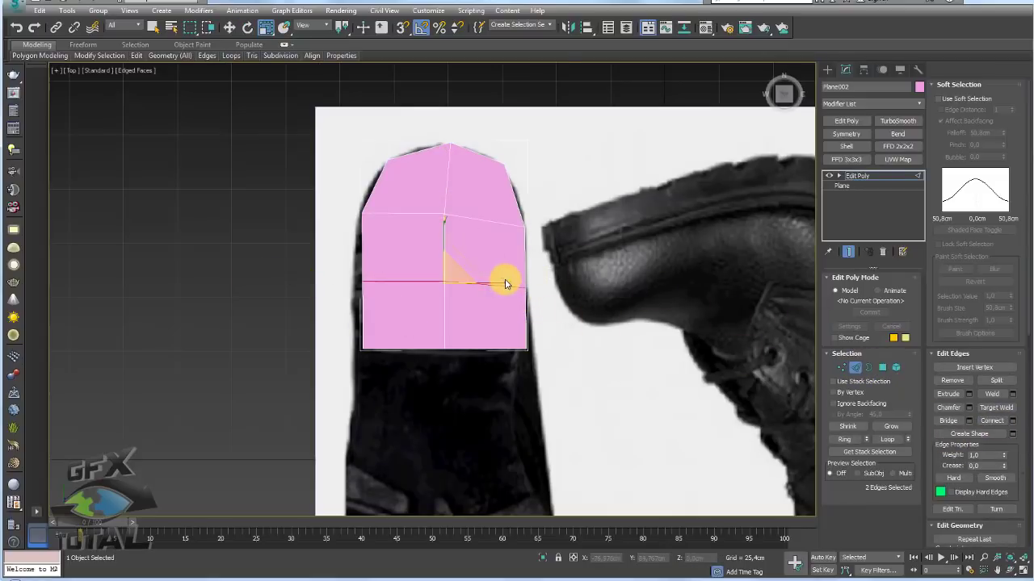
pyautogui.moveTo(503, 283); pyautogui.dragTo(502, 285)
pyautogui.press('w')
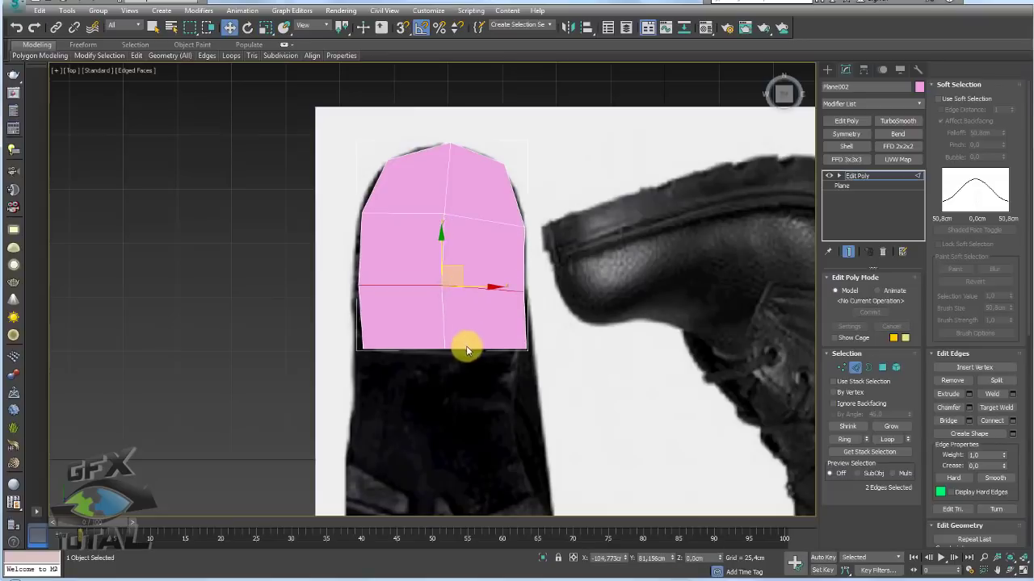
# Step: Move the heel mesh's two lower boundary edges to line up with the front line of the heel
pyautogui.moveTo(473, 336); pyautogui.dragTo(458, 333)
pyautogui.scroll(-3, 458, 333)
pyautogui.moveTo(454, 336); pyautogui.dragTo(443, 246, button='middle')
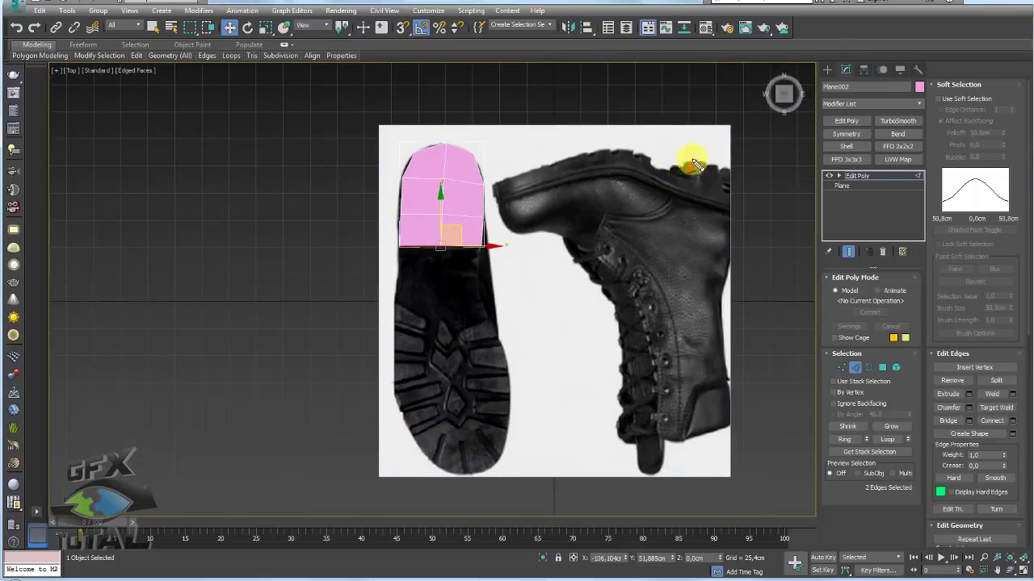
pyautogui.moveTo(727, 192); pyautogui.dragTo(685, 179)
pyautogui.moveTo(681, 159); pyautogui.dragTo(593, 191, button='middle')
pyautogui.moveTo(386, 269); pyautogui.dragTo(432, 256, button='middle')
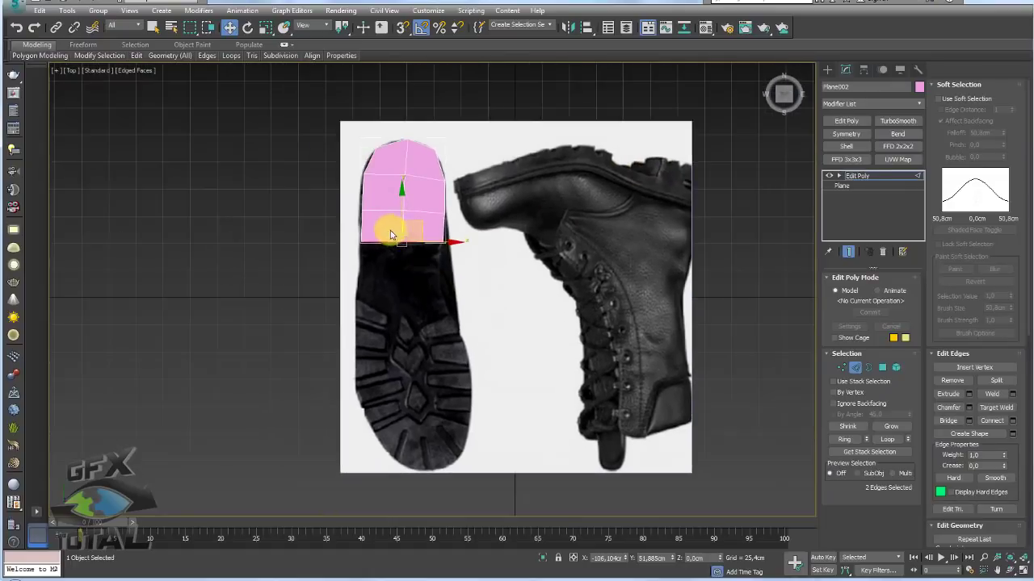
pyautogui.moveTo(419, 220)
pyautogui.mouseDown()
pyautogui.moveTo(425, 180)
pyautogui.moveTo(406, 240)
pyautogui.moveTo(413, 212)
pyautogui.mouseUp()
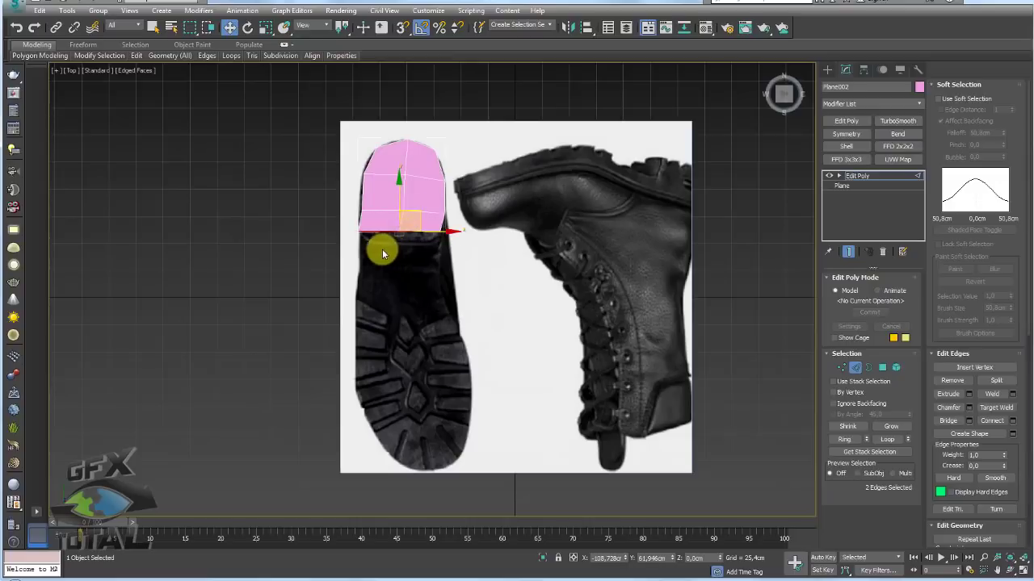
pyautogui.scroll(5, 358, 272)
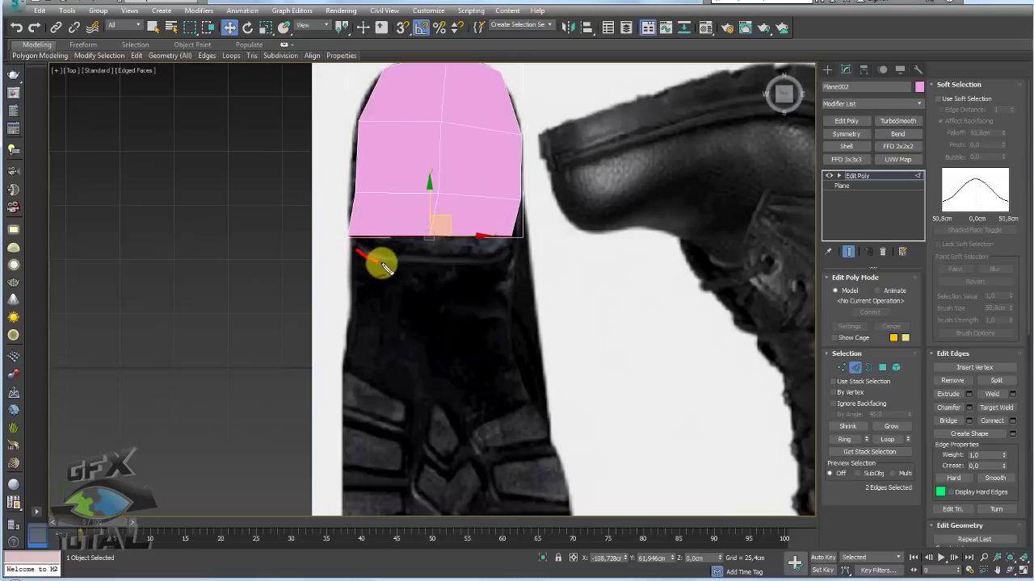
pyautogui.moveTo(385, 267); pyautogui.dragTo(507, 260)
pyautogui.moveTo(506, 262); pyautogui.dragTo(499, 256, button='middle')
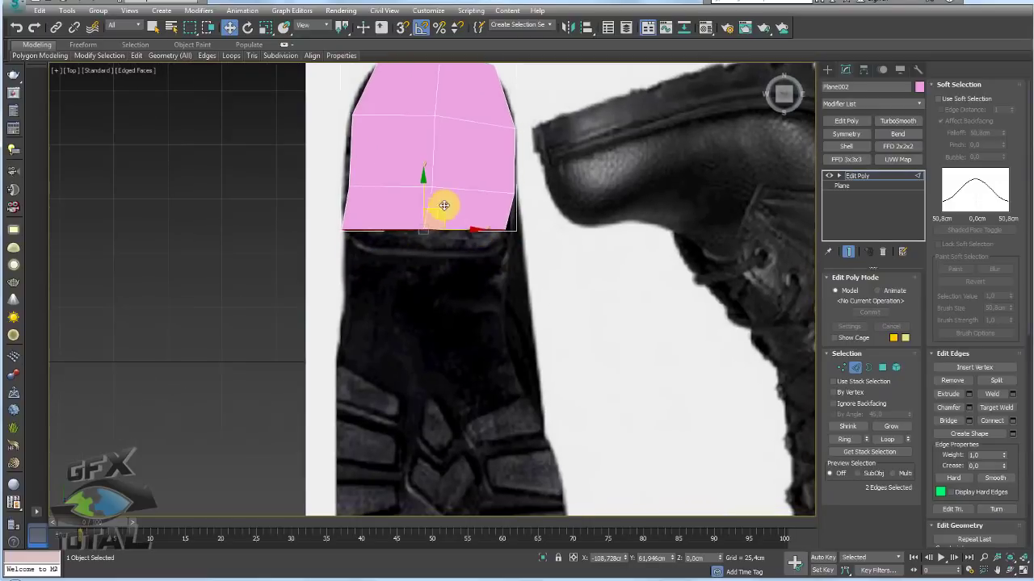
pyautogui.moveTo(440, 211); pyautogui.dragTo(444, 235)
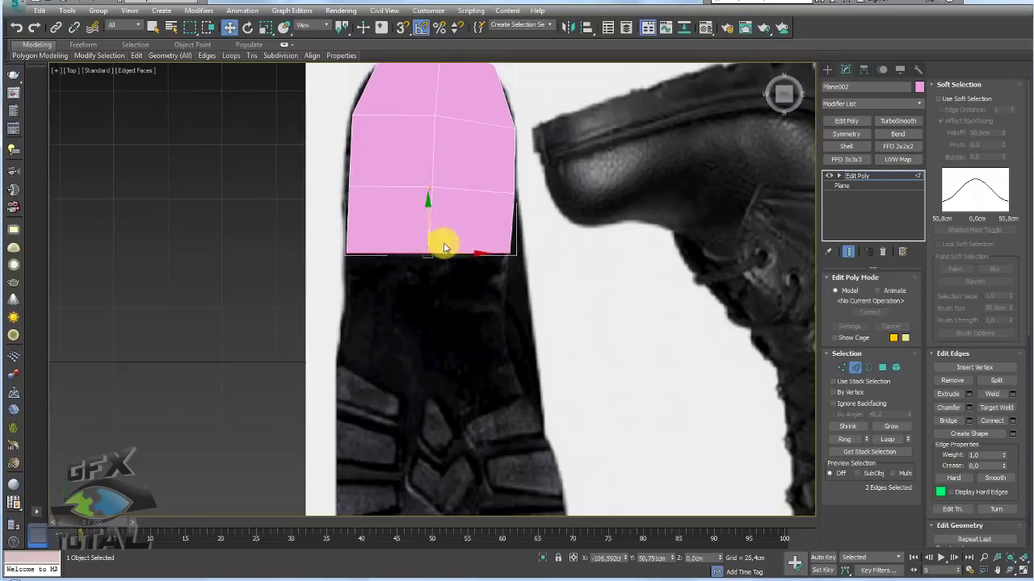
# Step: Extend the heel mesh's lower boundary edges by one row of polygons into the arch of the sole
pyautogui.scroll(-2, 444, 244)
pyautogui.moveTo(444, 243); pyautogui.dragTo(445, 171, button='middle')
pyautogui.press('e')
pyautogui.press('r')
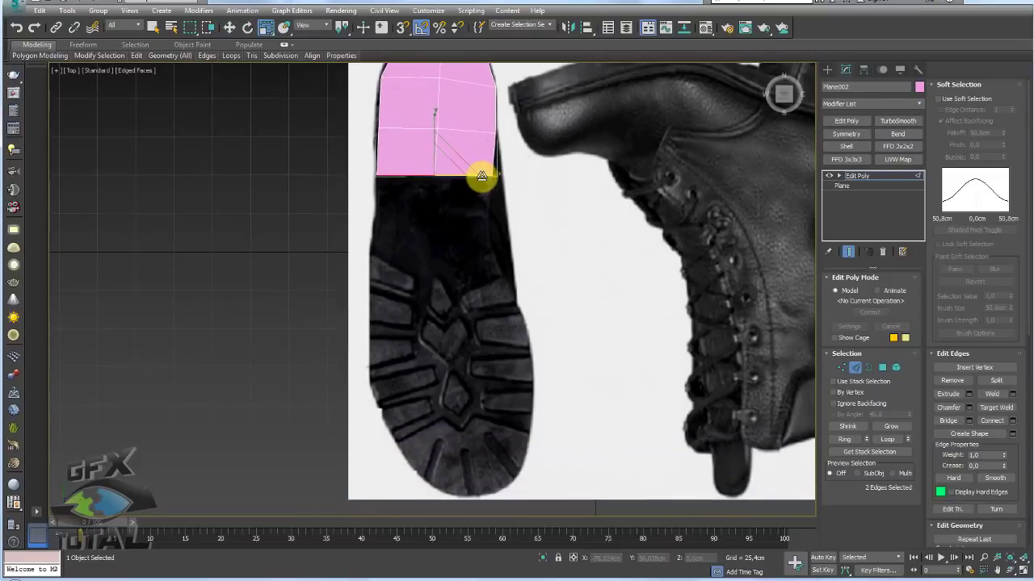
pyautogui.press('w')
pyautogui.moveTo(443, 156); pyautogui.dragTo(453, 195)
pyautogui.press('e')
pyautogui.press('w')
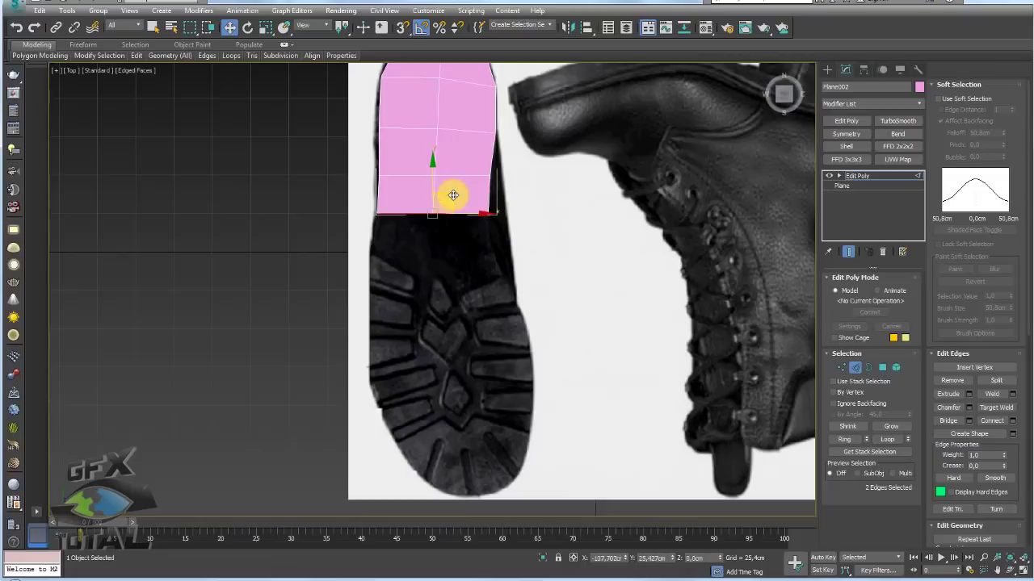
# Step: Extend a second row of polygons along the arch, tilting and scaling its end edges to match the sole's width
pyautogui.moveTo(448, 200); pyautogui.dragTo(449, 231)
pyautogui.press('r')
pyautogui.press('w')
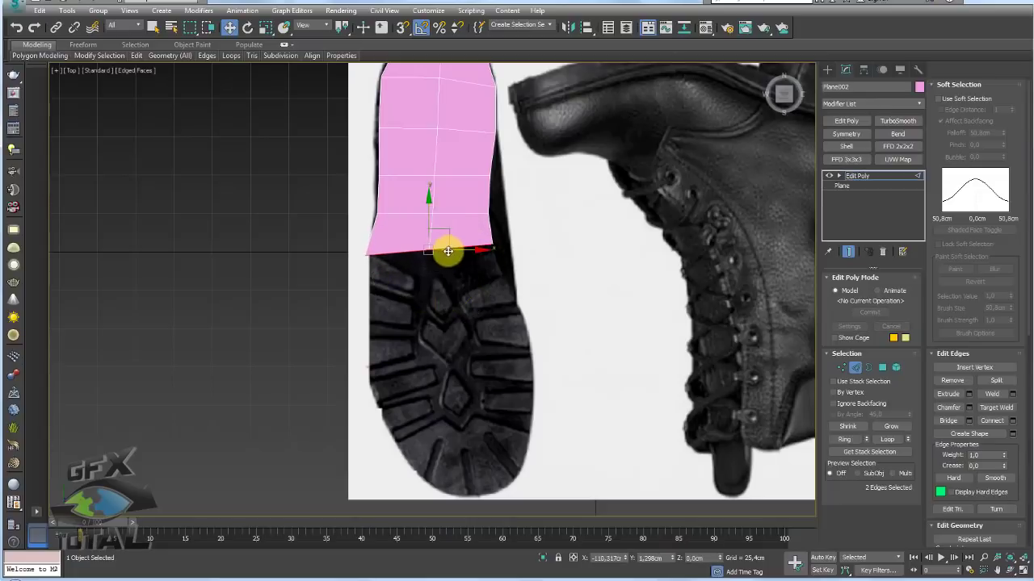
pyautogui.press('r')
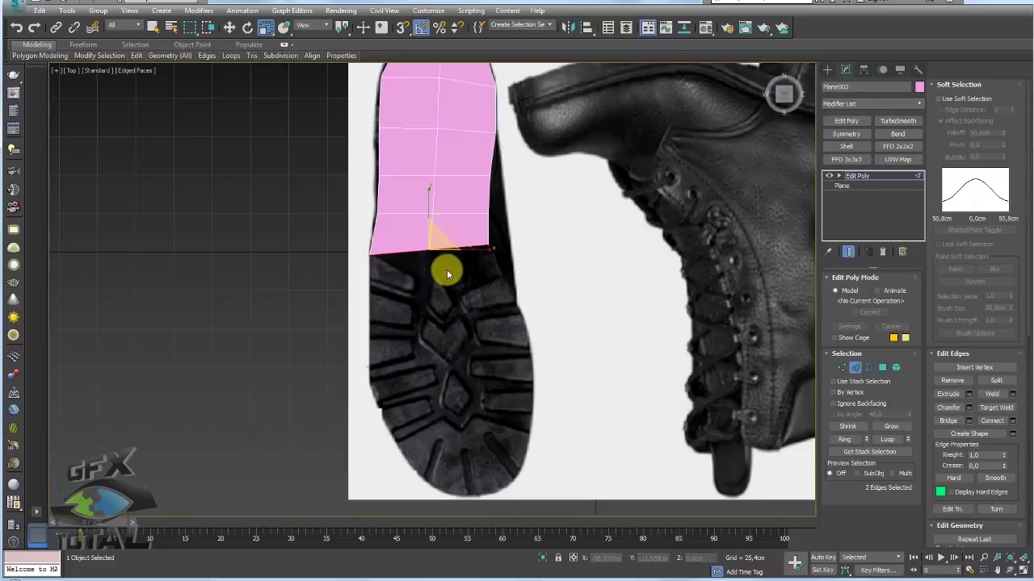
pyautogui.moveTo(433, 247)
pyautogui.mouseDown()
pyautogui.moveTo(449, 365)
pyautogui.moveTo(487, 493)
pyautogui.moveTo(510, 446)
pyautogui.mouseUp()
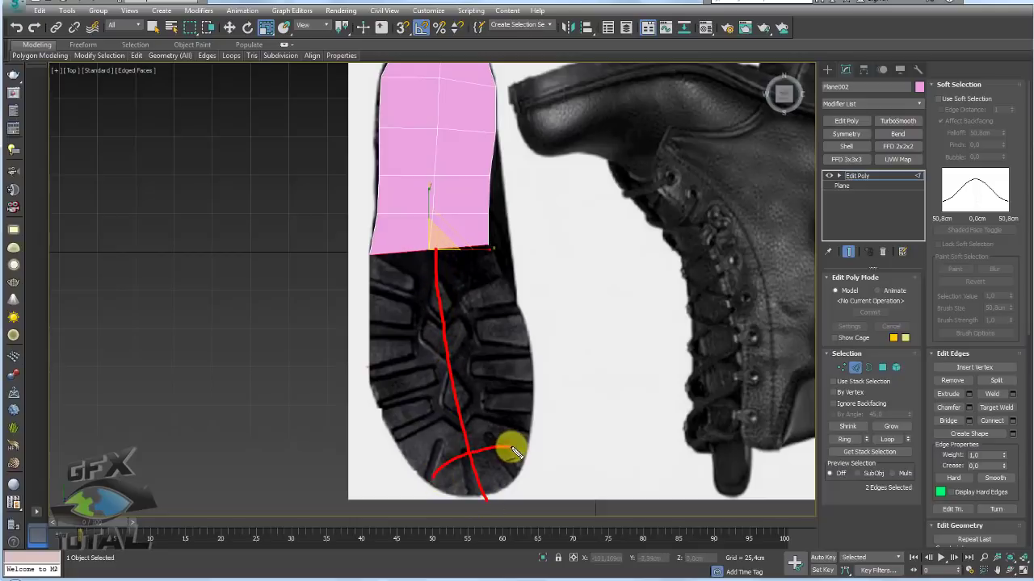
pyautogui.moveTo(390, 441); pyautogui.dragTo(531, 396)
pyautogui.moveTo(370, 372); pyautogui.dragTo(537, 338)
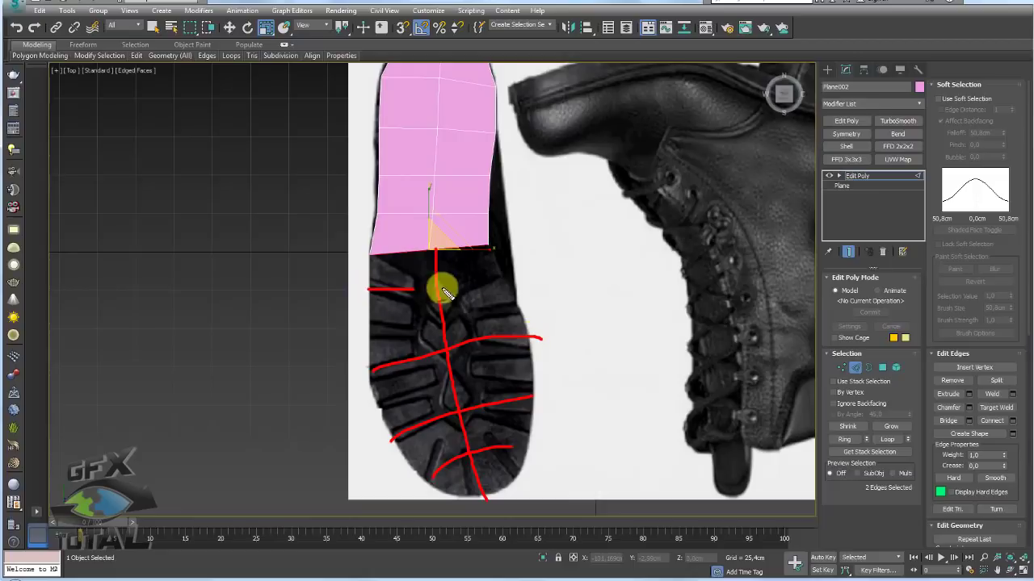
pyautogui.moveTo(443, 289); pyautogui.dragTo(517, 264)
pyautogui.press('Escape')
# Step: Extend the end edges row by row over the forefoot to the toe tip, scaling each row to the sole outline
pyautogui.moveTo(413, 323); pyautogui.dragTo(411, 156, button='middle')
pyautogui.keyDown('shift'); pyautogui.moveTo(423, 127); pyautogui.dragTo(435, 191); pyautogui.keyUp('shift')
pyautogui.press('r')
pyautogui.keyDown('shift'); pyautogui.moveTo(434, 191); pyautogui.dragTo(482, 353); pyautogui.keyUp('shift')
pyautogui.press('w')
pyautogui.moveTo(482, 353); pyautogui.dragTo(475, 257, button='middle')
pyautogui.keyDown('shift'); pyautogui.moveTo(467, 247); pyautogui.dragTo(475, 272); pyautogui.keyUp('shift')
# Step: Move the outer vertices around the toe tip onto the rounded edge of the sole
pyautogui.press('1')
pyautogui.scroll(2, 474, 272)
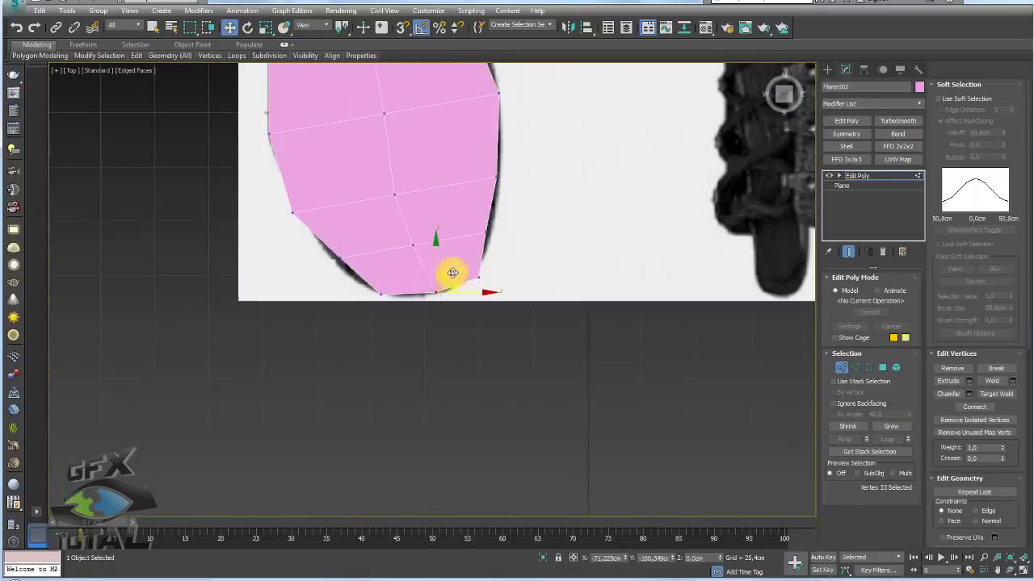
pyautogui.click(510, 269)
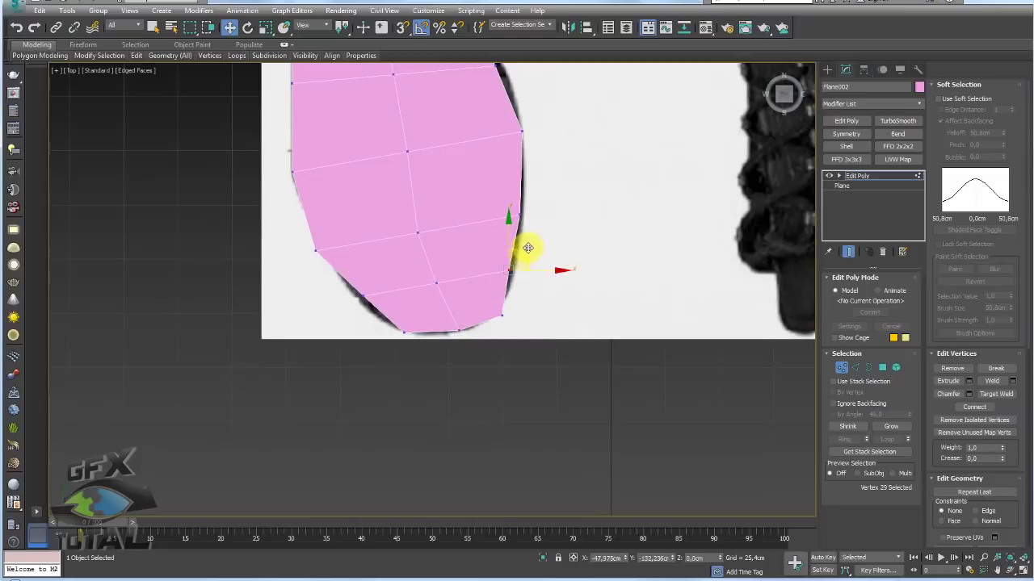
pyautogui.moveTo(533, 235); pyautogui.dragTo(541, 222)
pyautogui.moveTo(524, 295); pyautogui.dragTo(523, 278)
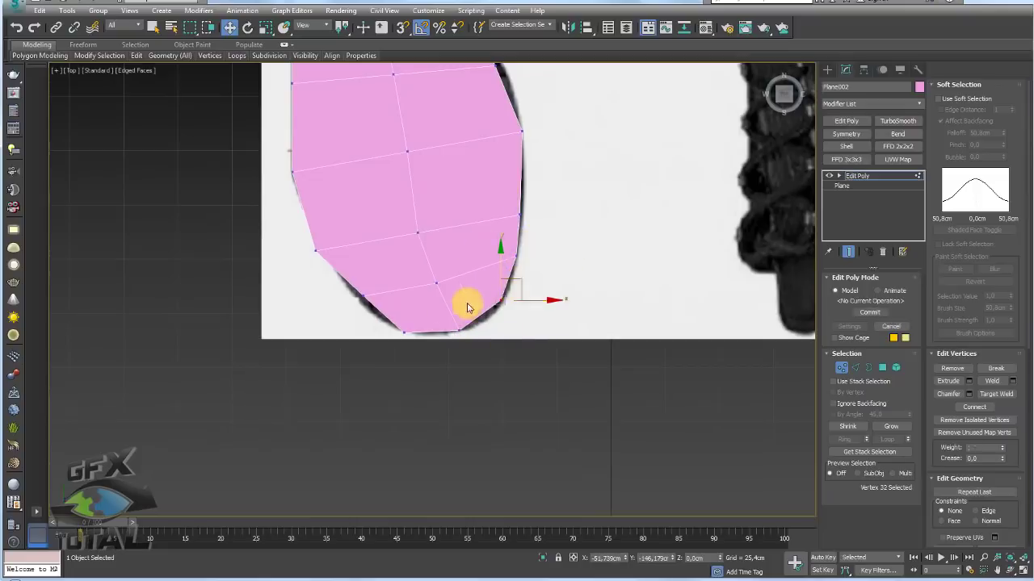
pyautogui.click(403, 330)
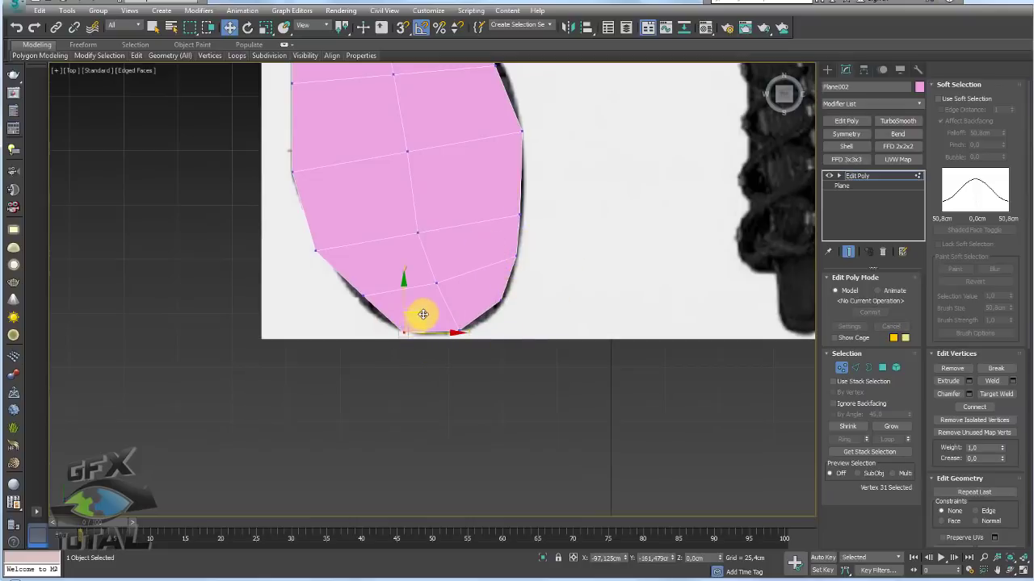
pyautogui.click(362, 296)
# Step: Move the side vertices along the arch and forefoot to follow the sole outline
pyautogui.moveTo(406, 219); pyautogui.dragTo(454, 362, button='middle')
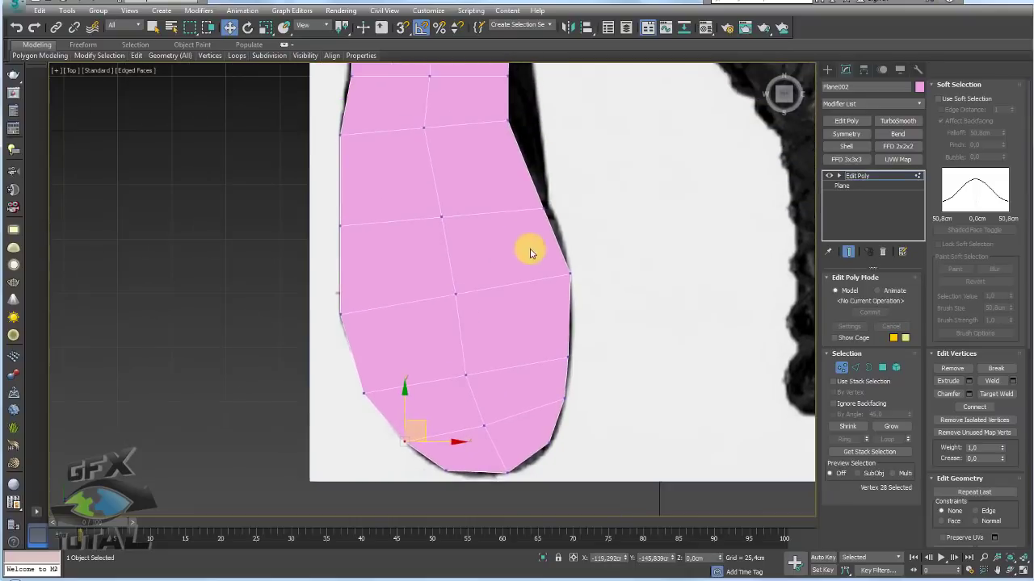
pyautogui.moveTo(535, 194); pyautogui.dragTo(555, 179)
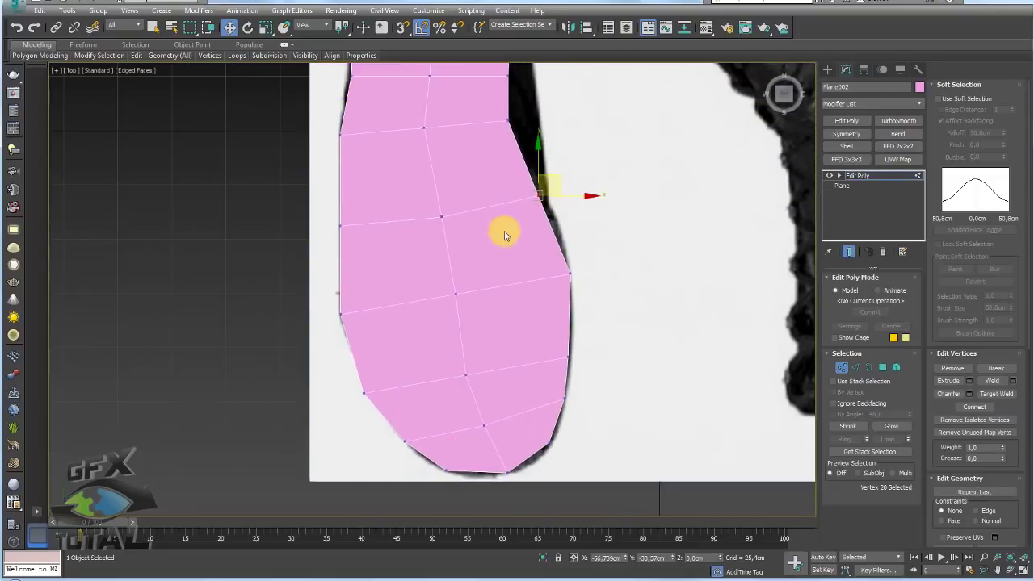
pyautogui.scroll(-5, 429, 242)
pyautogui.scroll(7, 398, 211)
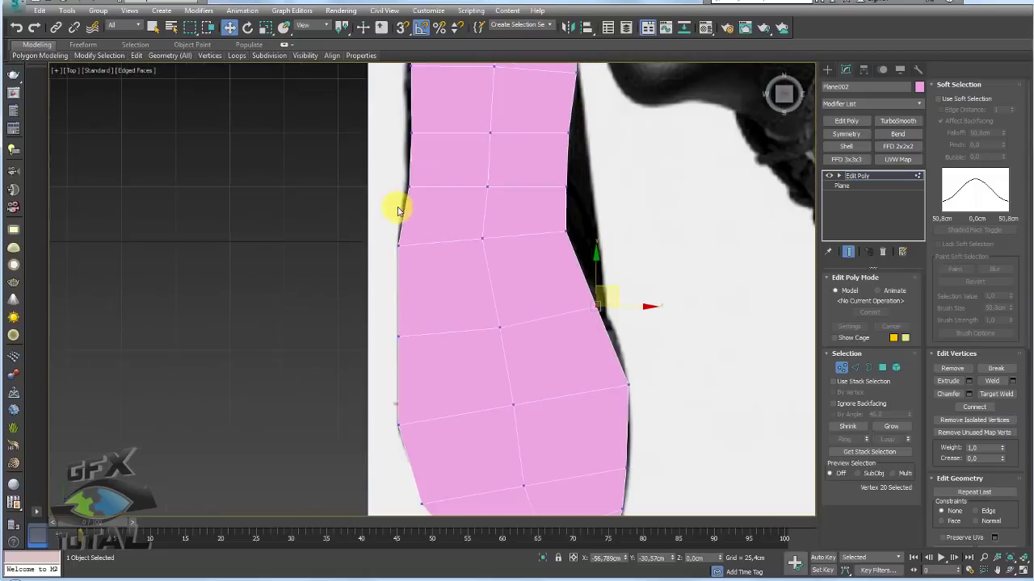
pyautogui.moveTo(426, 272); pyautogui.dragTo(427, 273)
pyautogui.moveTo(414, 227); pyautogui.dragTo(424, 232)
pyautogui.moveTo(383, 314); pyautogui.dragTo(417, 312)
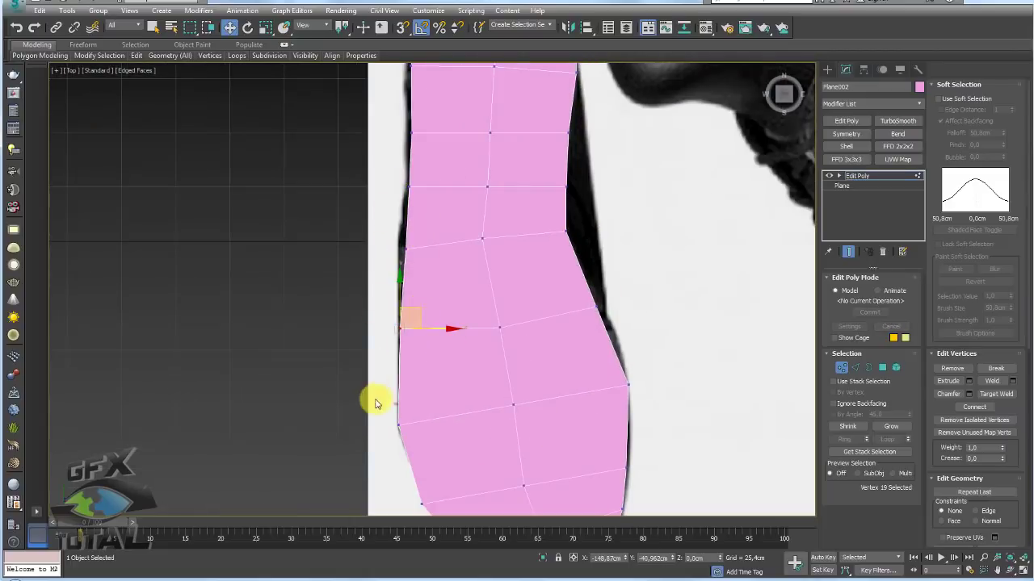
pyautogui.click(399, 421)
# Step: Select the vertices along the sole's centre line and convert the selection to all polygons of the sole
pyautogui.scroll(-4, 420, 400)
pyautogui.scroll(3, 476, 403)
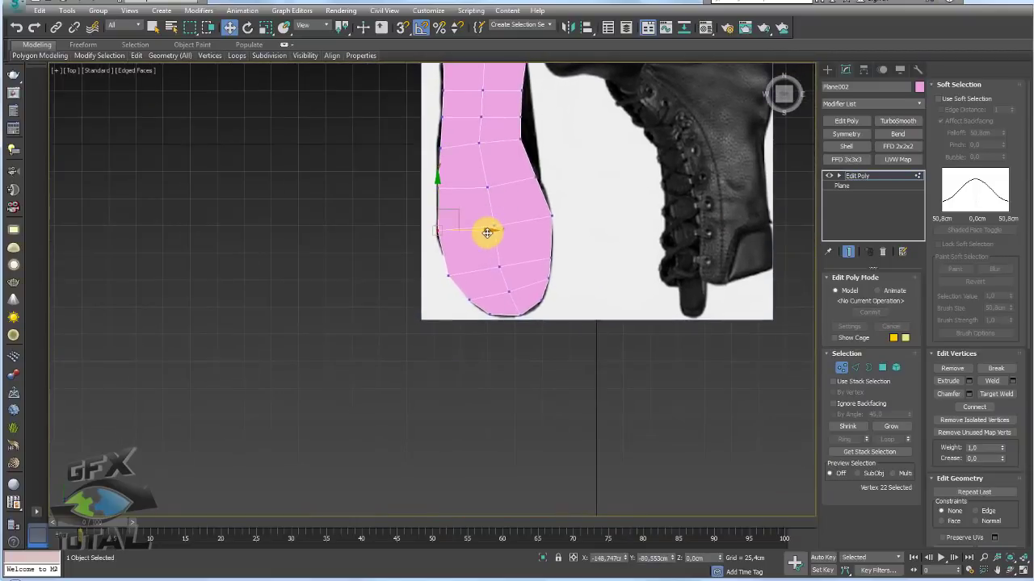
pyautogui.scroll(3, 505, 290)
pyautogui.moveTo(497, 308); pyautogui.dragTo(524, 317)
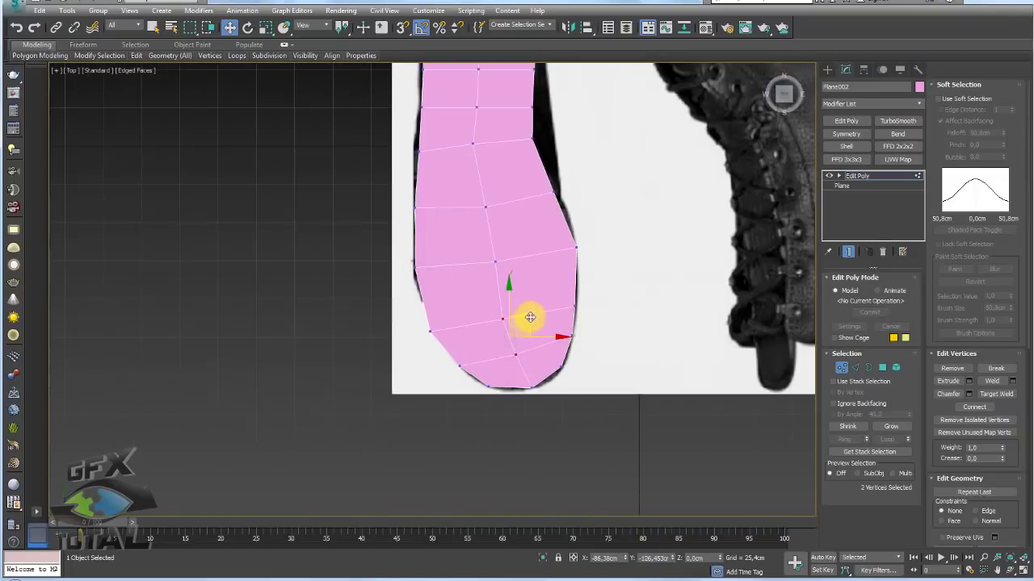
pyautogui.keyDown('ctrl'); pyautogui.moveTo(477, 229); pyautogui.dragTo(457, 115); pyautogui.keyUp('ctrl')
pyautogui.scroll(2, 458, 133)
pyautogui.moveTo(458, 133); pyautogui.dragTo(459, 296, button='middle')
pyautogui.keyDown('ctrl'); pyautogui.moveTo(512, 301); pyautogui.dragTo(476, 131); pyautogui.keyUp('ctrl')
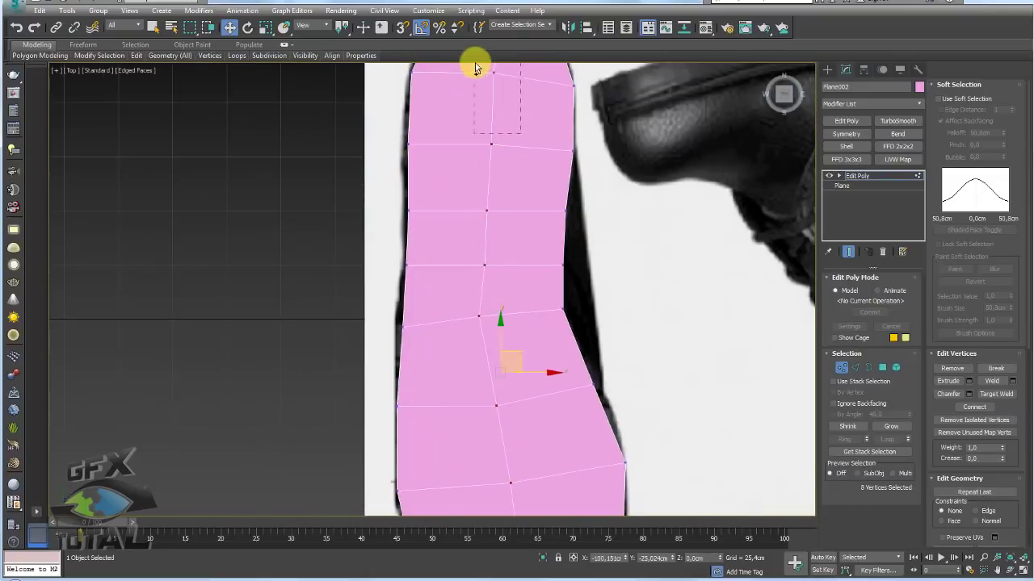
pyautogui.scroll(-5, 484, 162)
pyautogui.click(882, 368)
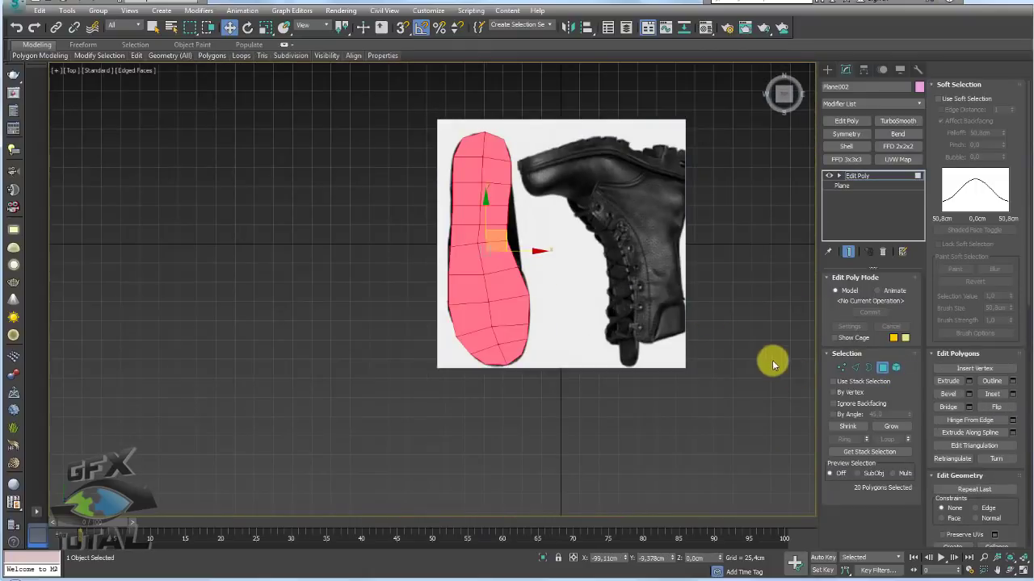
# Step: Inset all the sole polygons slightly to form a narrow border strip along the outline
pyautogui.moveTo(572, 216); pyautogui.dragTo(578, 225, button='middle')
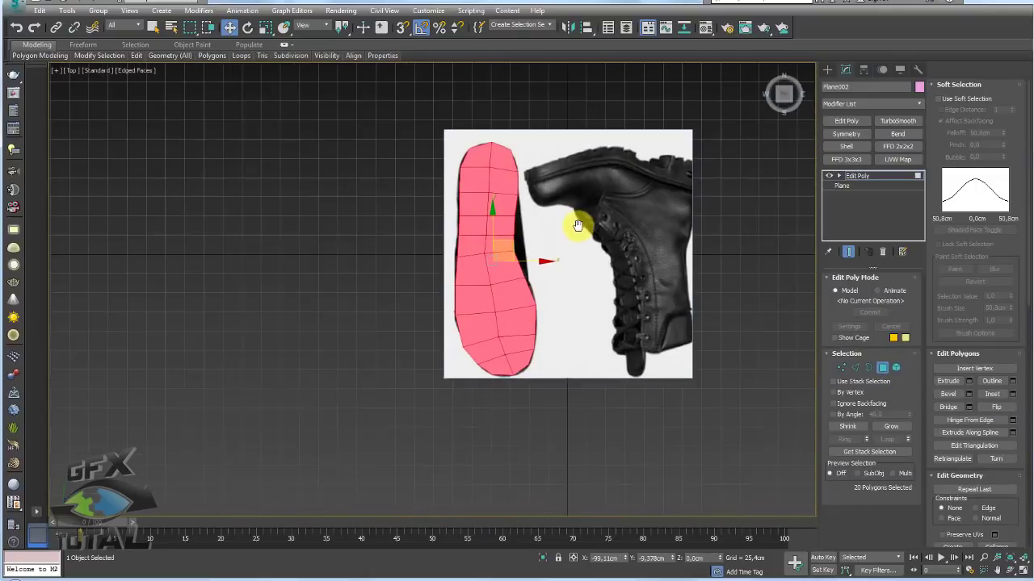
pyautogui.click(1013, 395)
pyautogui.moveTo(440, 309); pyautogui.dragTo(443, 305)
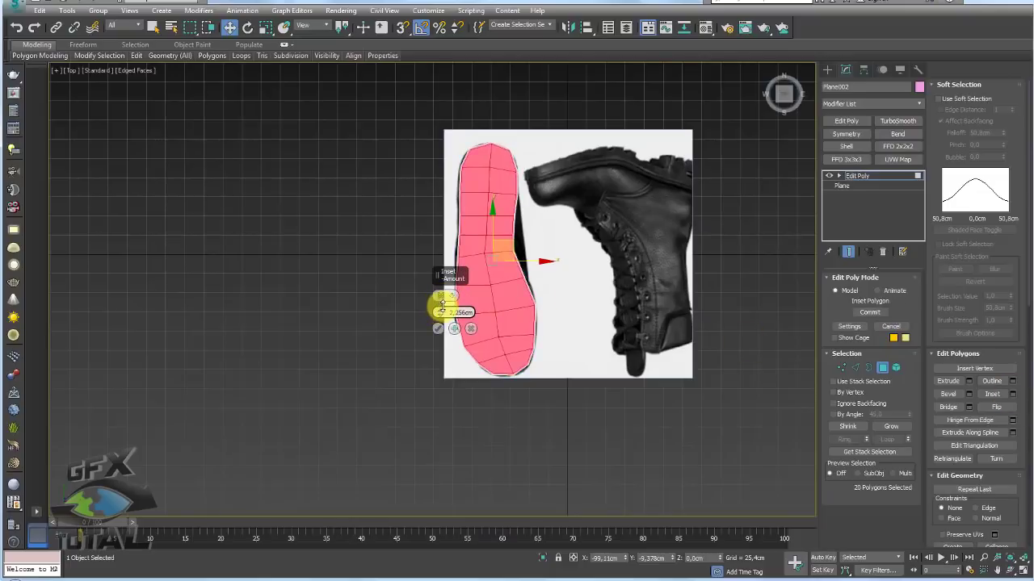
pyautogui.scroll(5, 501, 326)
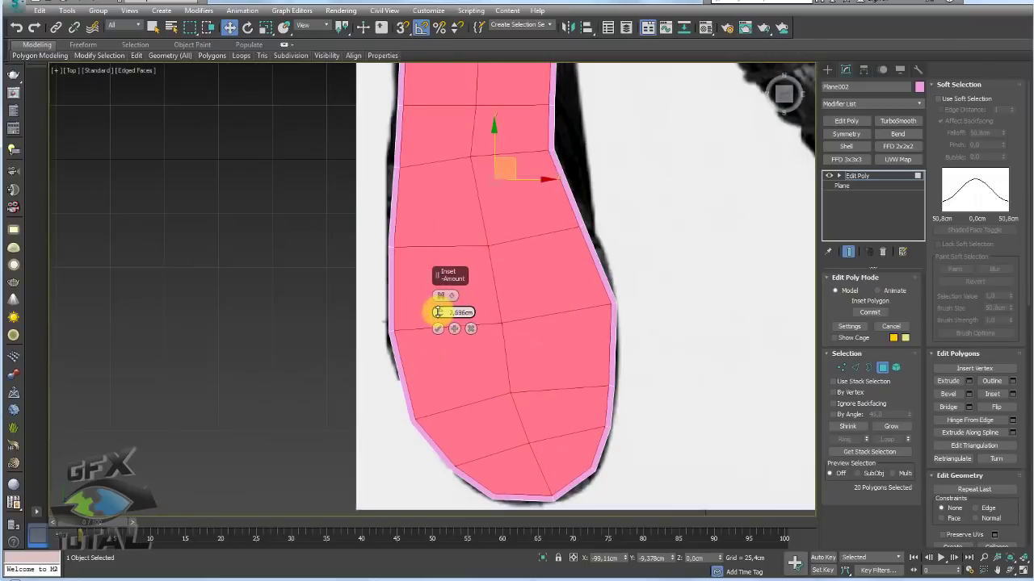
pyautogui.click(438, 329)
pyautogui.scroll(-5, 494, 329)
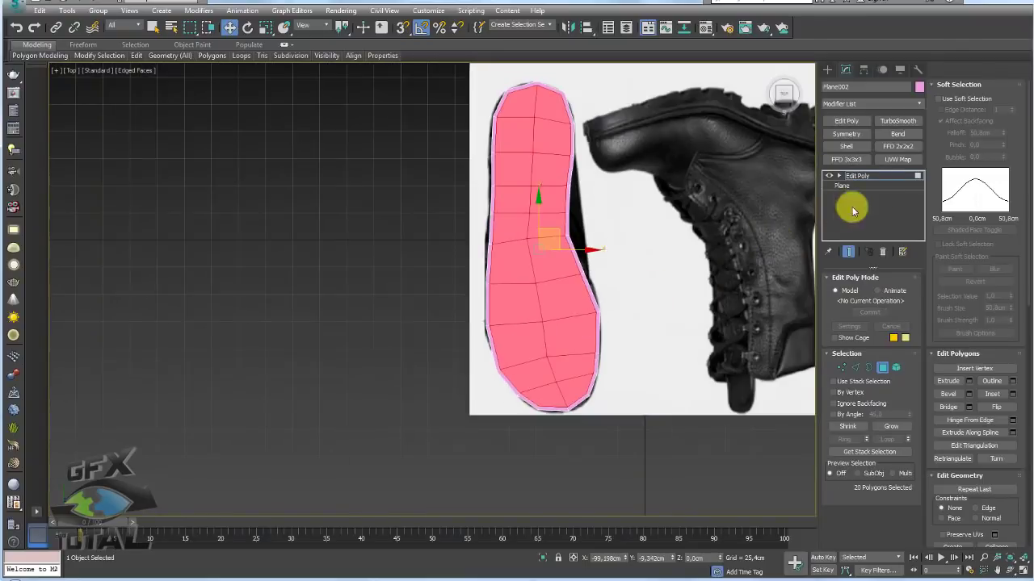
# Step: Leave sub-object editing and lower the reference image plane about 53 cm below the sole mesh
pyautogui.click(857, 175)
pyautogui.keyDown('alt'); pyautogui.moveTo(625, 270); pyautogui.dragTo(665, 229, button='middle'); pyautogui.keyUp('alt')
pyautogui.click(615, 195)
pyautogui.moveTo(607, 176); pyautogui.dragTo(605, 231)
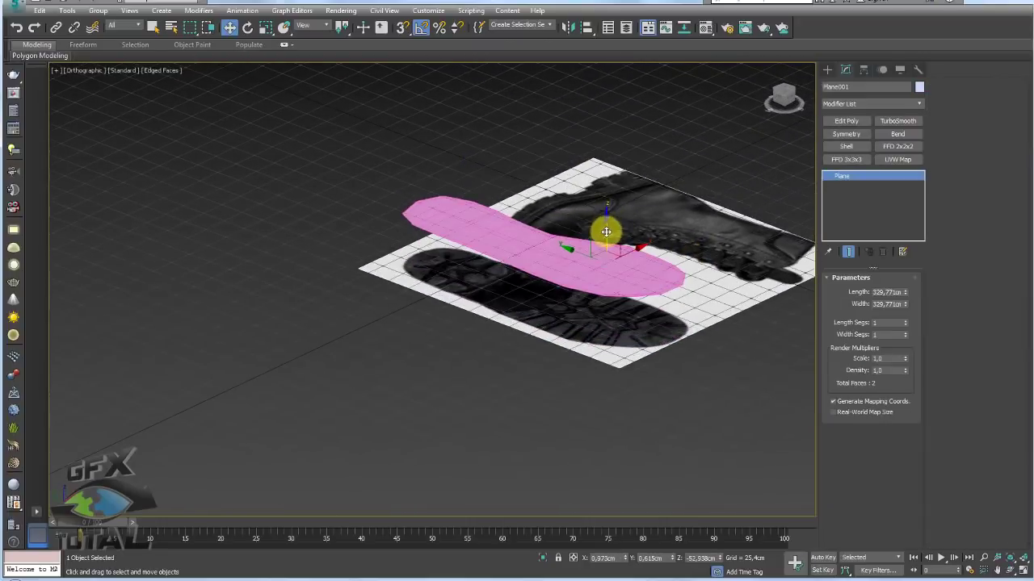
pyautogui.moveTo(600, 273); pyautogui.dragTo(549, 328, button='middle')
# Step: Select the whole sole element of the mesh and flip its polygon normals so they face downward
pyautogui.click(454, 300)
pyautogui.keyDown('alt'); pyautogui.moveTo(447, 302); pyautogui.dragTo(499, 304, button='middle'); pyautogui.keyUp('alt')
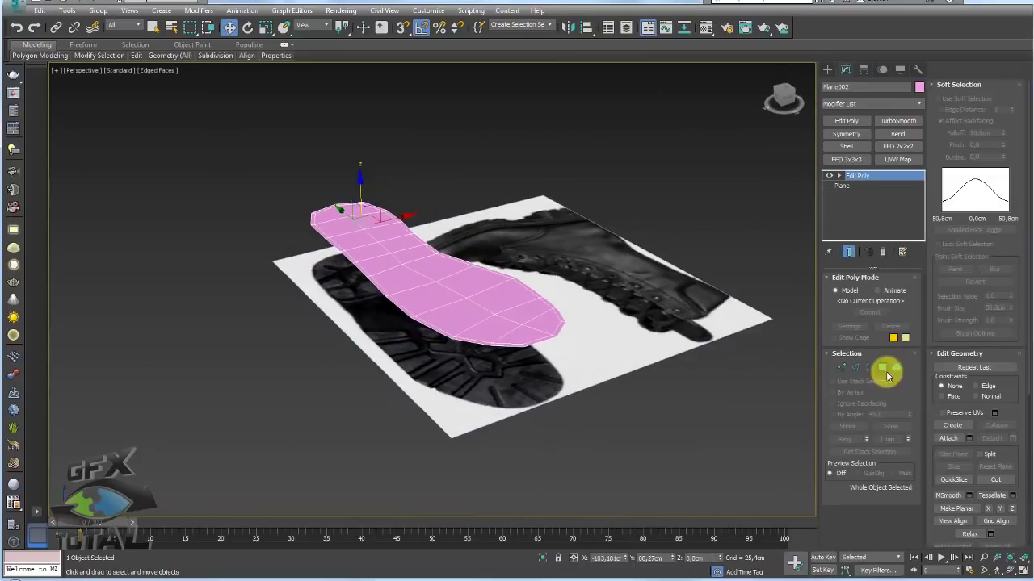
pyautogui.click(897, 371)
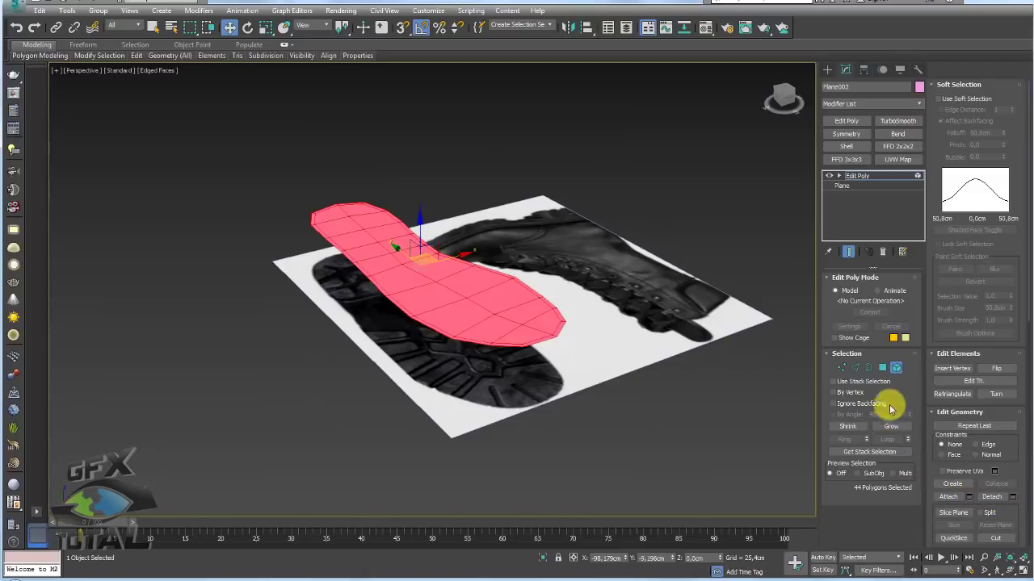
pyautogui.click(882, 368)
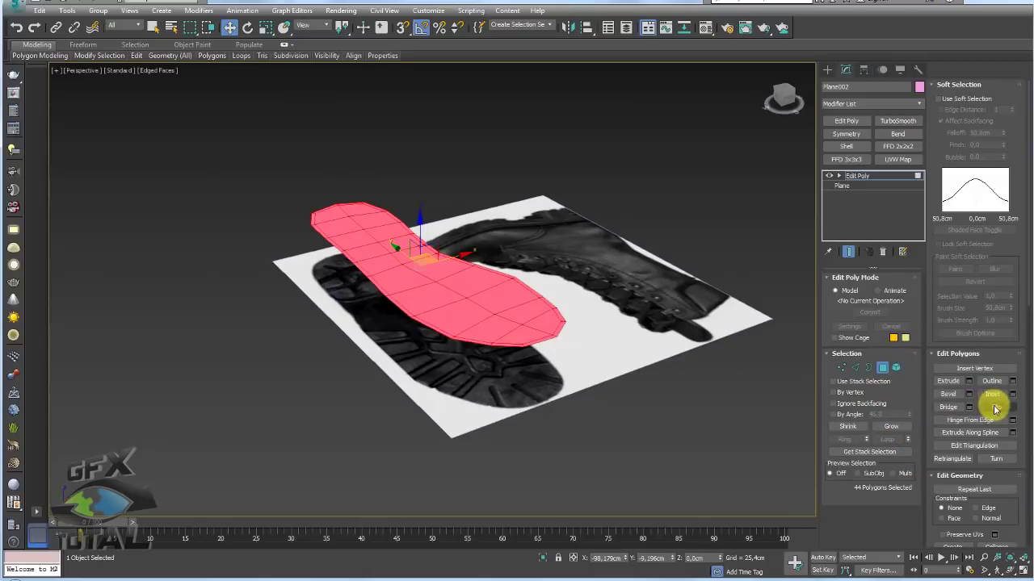
pyautogui.keyDown('alt'); pyautogui.moveTo(530, 318); pyautogui.dragTo(568, 392, button='middle'); pyautogui.keyUp('alt')
pyautogui.scroll(2, 452, 411)
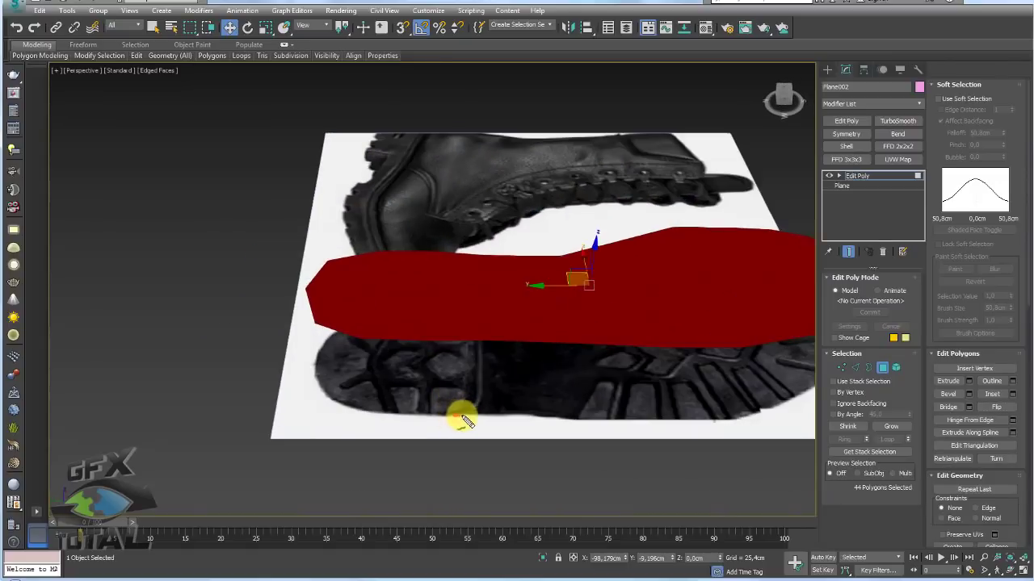
# Step: Select the polygons of the heel area up to the heel's front edge in the reference and raise them about 19 cm
pyautogui.moveTo(462, 417); pyautogui.dragTo(483, 368)
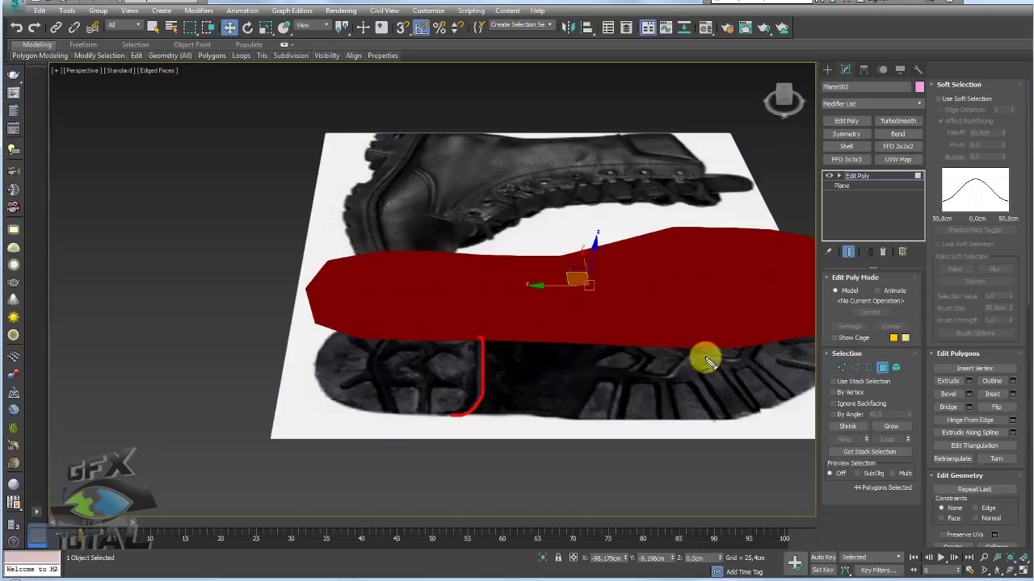
pyautogui.press('Escape')
pyautogui.click(840, 368)
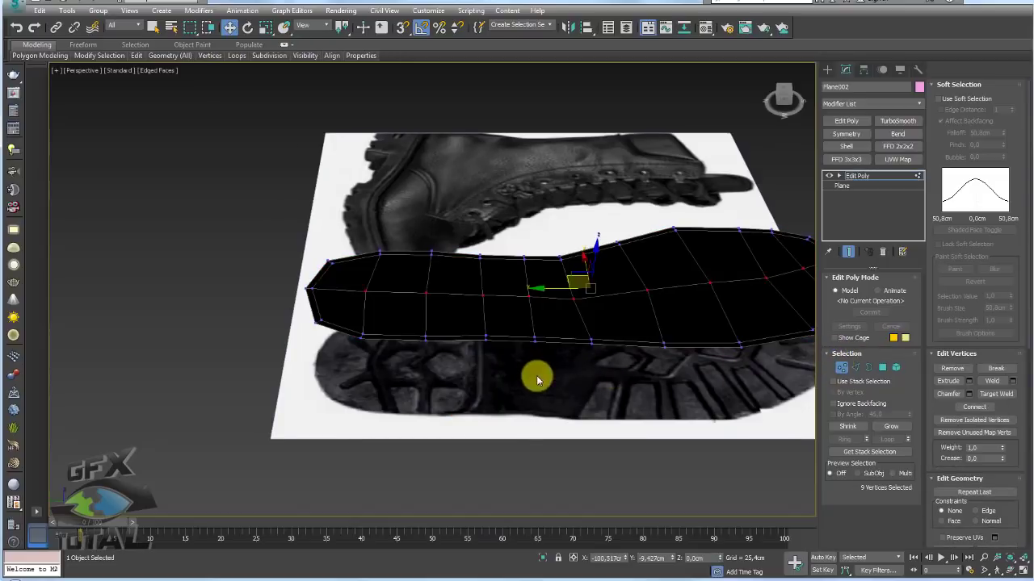
pyautogui.moveTo(519, 379); pyautogui.dragTo(267, 226)
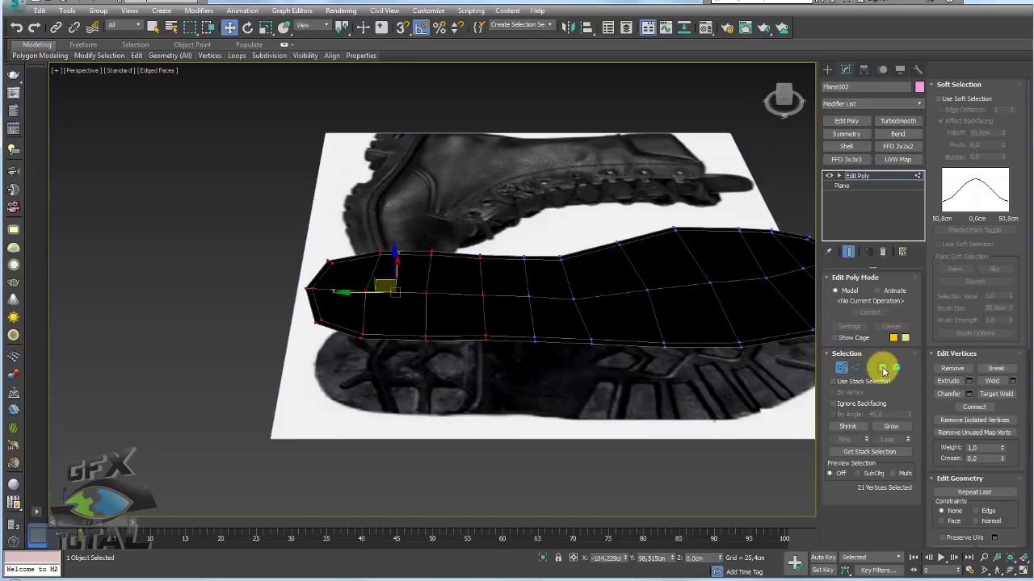
pyautogui.click(882, 367)
pyautogui.moveTo(579, 369); pyautogui.dragTo(494, 220)
pyautogui.keyDown('alt'); pyautogui.moveTo(494, 219); pyautogui.dragTo(501, 278, button='middle'); pyautogui.keyUp('alt')
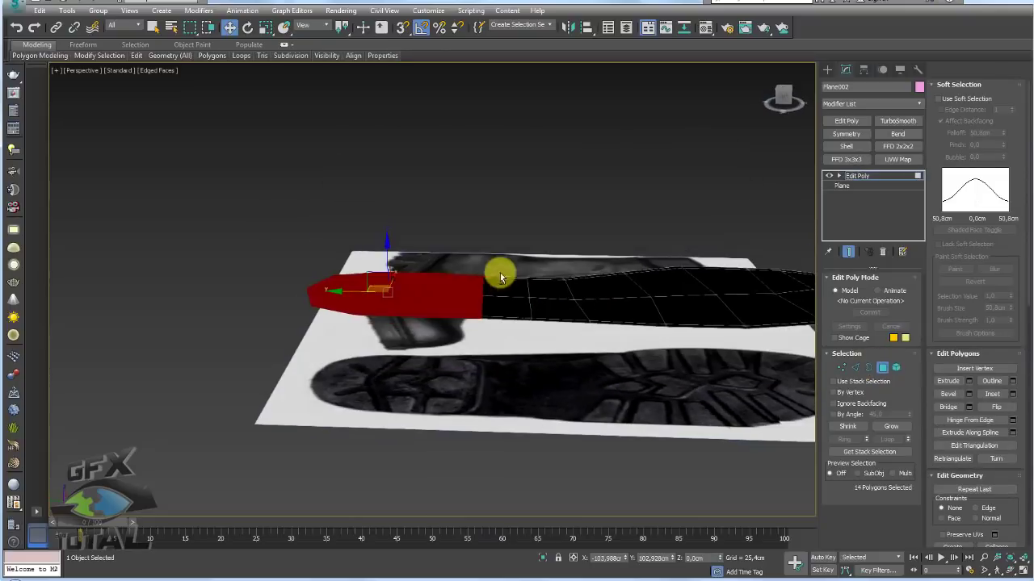
pyautogui.moveTo(388, 258); pyautogui.dragTo(390, 230)
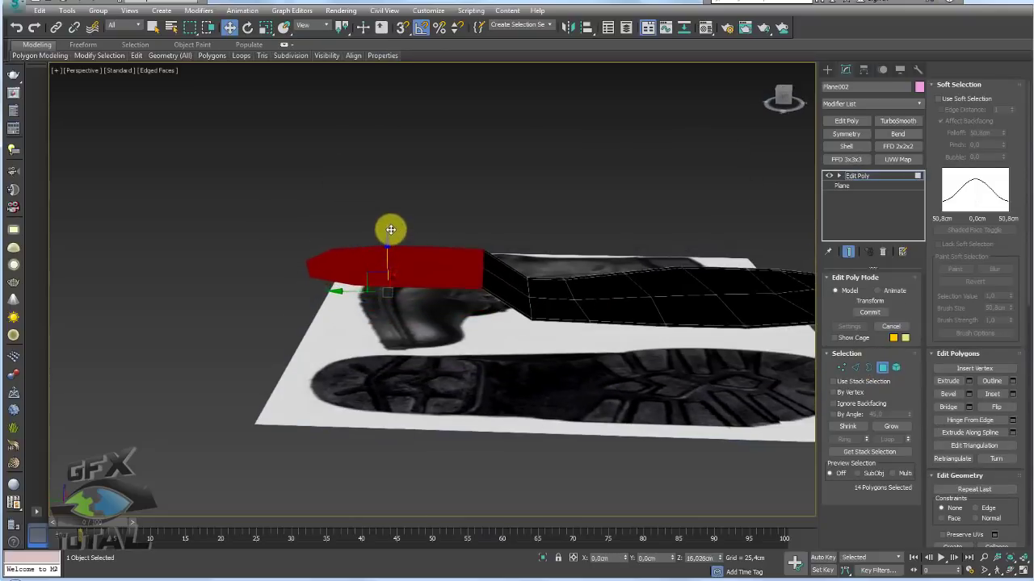
pyautogui.moveTo(450, 293)
pyautogui.keyDown('alt'); pyautogui.mouseDown(button='middle')
pyautogui.moveTo(484, 266)
pyautogui.moveTo(496, 270)
pyautogui.moveTo(443, 288)
pyautogui.mouseUp(button='middle'); pyautogui.keyUp('alt')
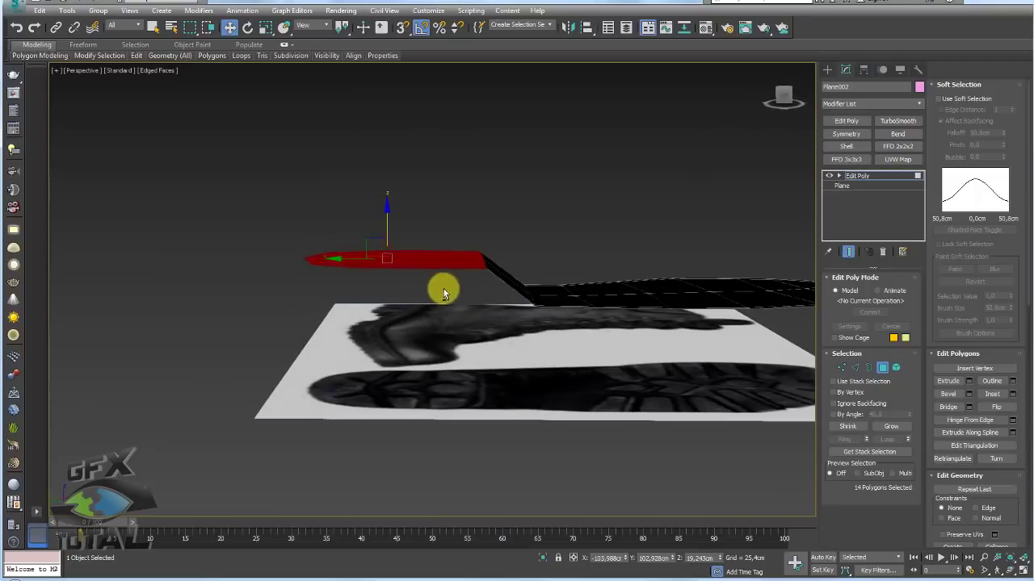
# Step: Extrude the raised heel polygons downward to about the level of the forefoot to form the heel block
pyautogui.click(969, 381)
pyautogui.moveTo(439, 311); pyautogui.dragTo(442, 274)
pyautogui.click(438, 328)
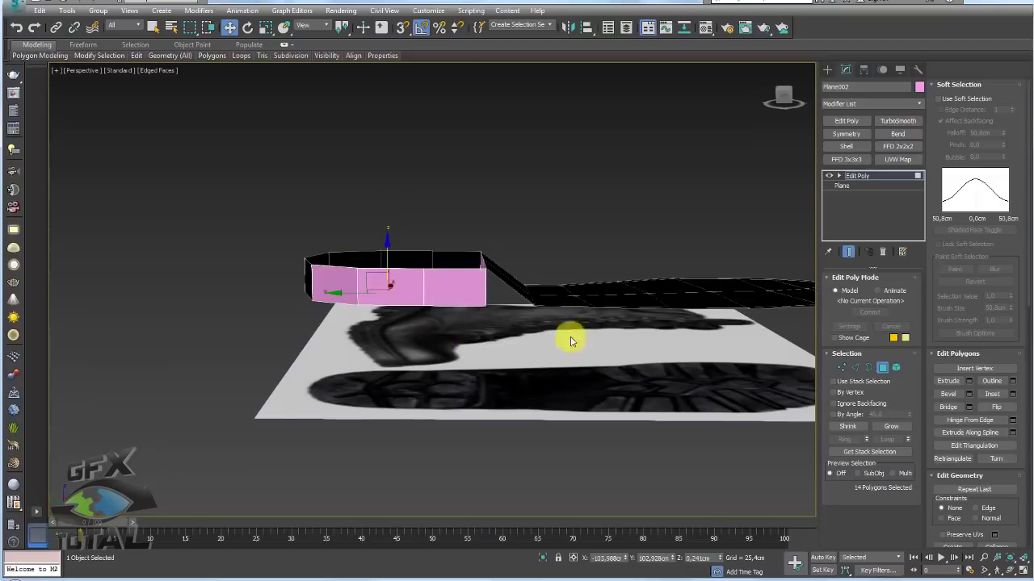
# Step: Raise the first vertex row in front of the heel to about 6 cm and the next row to about 1 cm for a smooth arch
pyautogui.click(842, 368)
pyautogui.keyDown('alt'); pyautogui.moveTo(570, 326); pyautogui.dragTo(545, 320, button='middle'); pyautogui.keyUp('alt')
pyautogui.moveTo(545, 321); pyautogui.dragTo(523, 265)
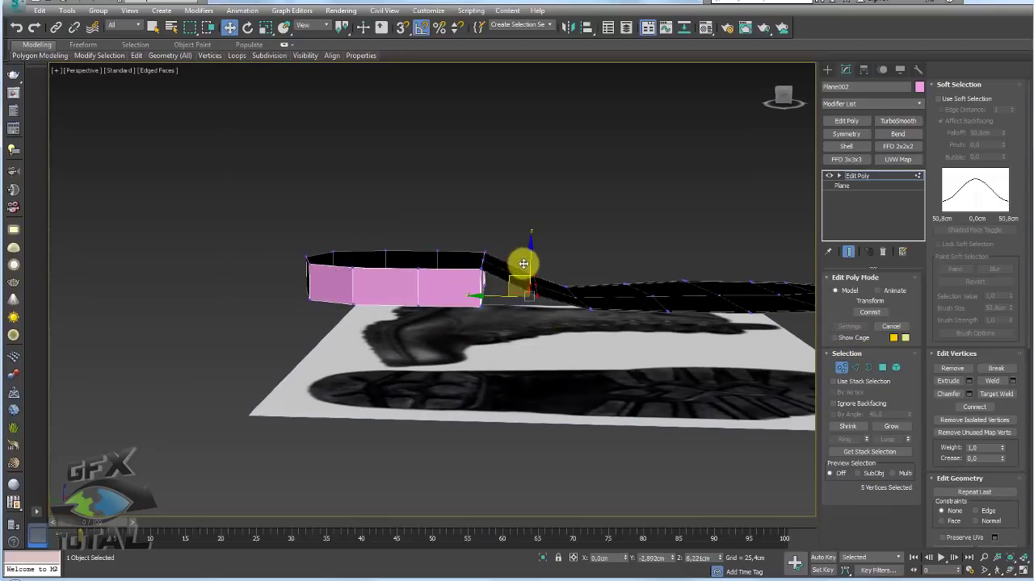
pyautogui.keyDown('alt'); pyautogui.moveTo(524, 264); pyautogui.dragTo(545, 342, button='middle'); pyautogui.keyUp('alt')
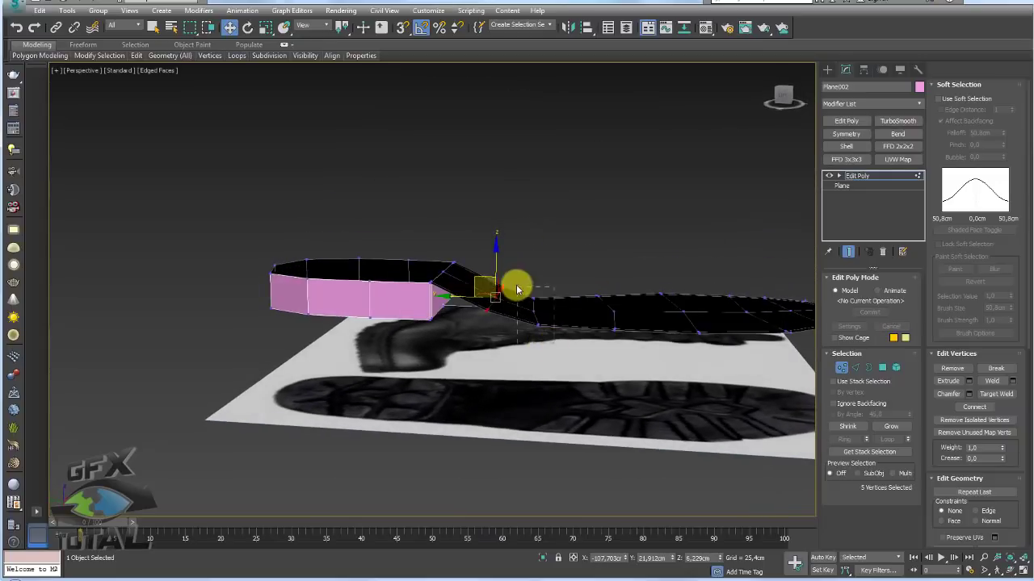
pyautogui.moveTo(517, 289); pyautogui.dragTo(526, 286)
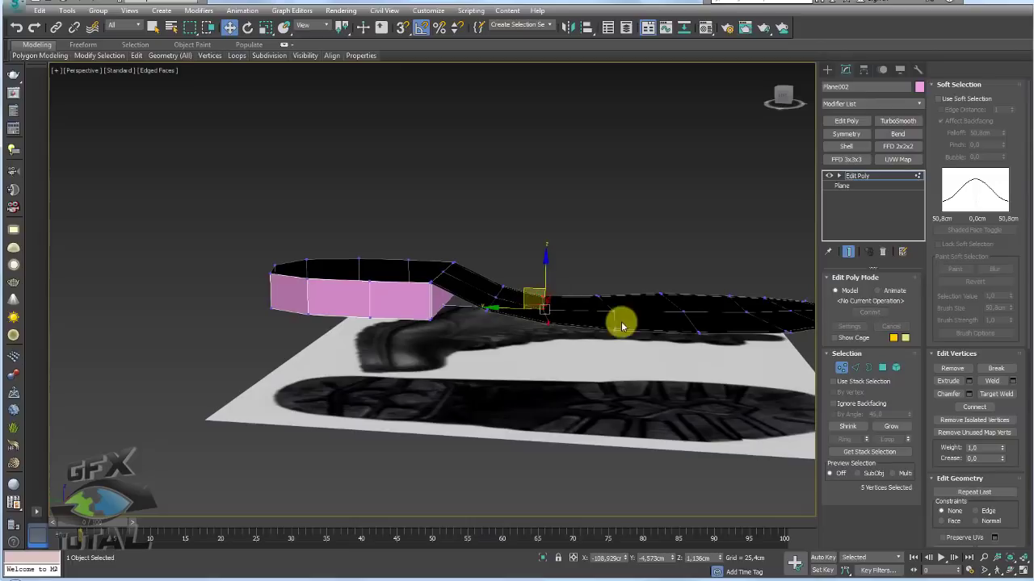
# Step: Rotate the forefoot and toe vertices and shift them so the toe follows the sole curve in the boot's side view
pyautogui.keyDown('alt'); pyautogui.moveTo(618, 318); pyautogui.dragTo(334, 400, button='middle'); pyautogui.keyUp('alt')
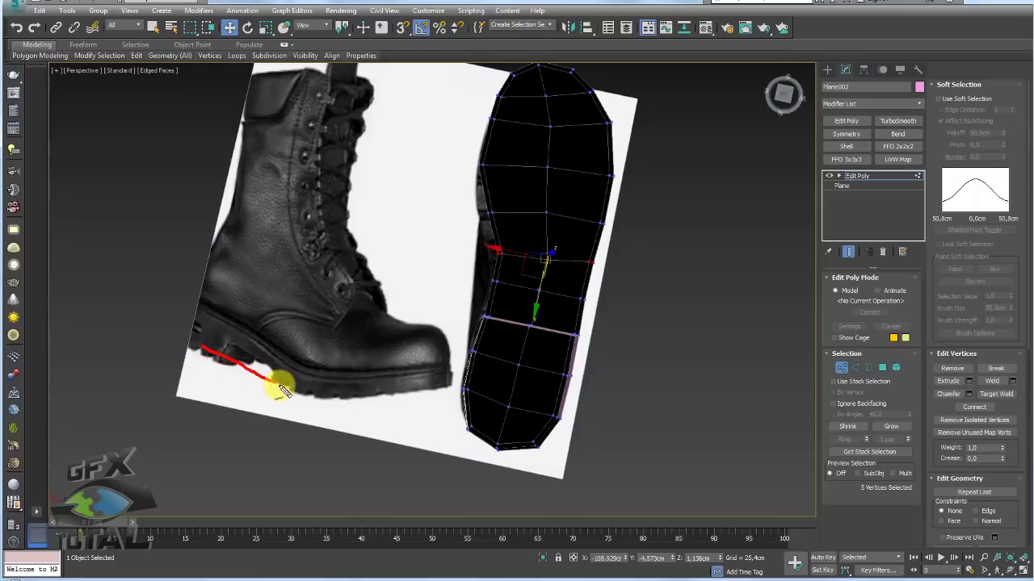
pyautogui.moveTo(308, 399); pyautogui.dragTo(423, 403)
pyautogui.press('Escape')
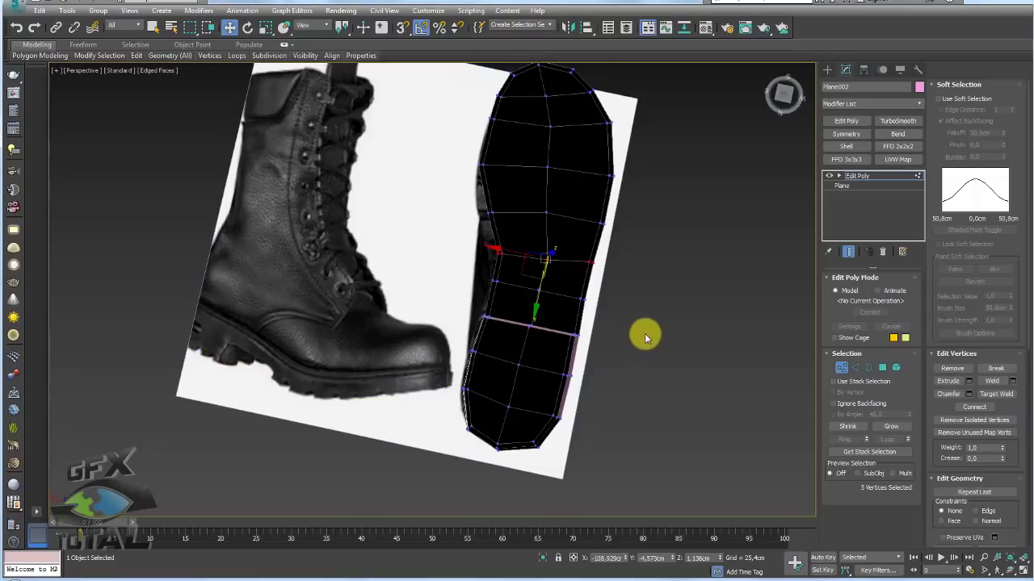
pyautogui.keyDown('alt'); pyautogui.moveTo(644, 334); pyautogui.dragTo(526, 272, button='middle'); pyautogui.keyUp('alt')
pyautogui.moveTo(683, 315); pyautogui.dragTo(633, 334, button='middle')
pyautogui.moveTo(732, 363); pyautogui.dragTo(549, 225)
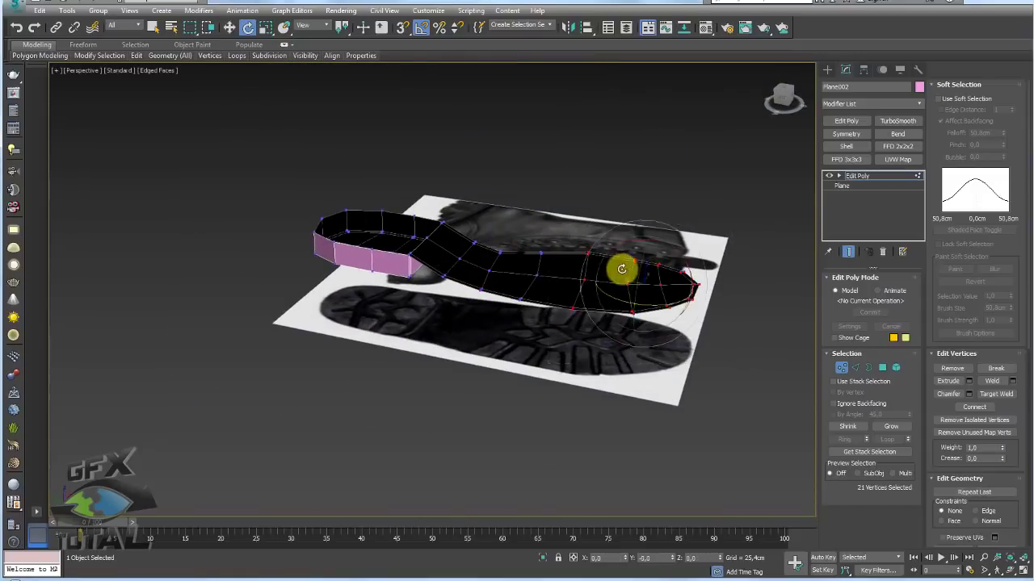
pyautogui.press('e')
pyautogui.moveTo(667, 253); pyautogui.dragTo(638, 240)
pyautogui.press('w')
pyautogui.moveTo(649, 279); pyautogui.dragTo(638, 298)
pyautogui.keyDown('alt'); pyautogui.moveTo(622, 302); pyautogui.dragTo(683, 275, button='middle'); pyautogui.keyUp('alt')
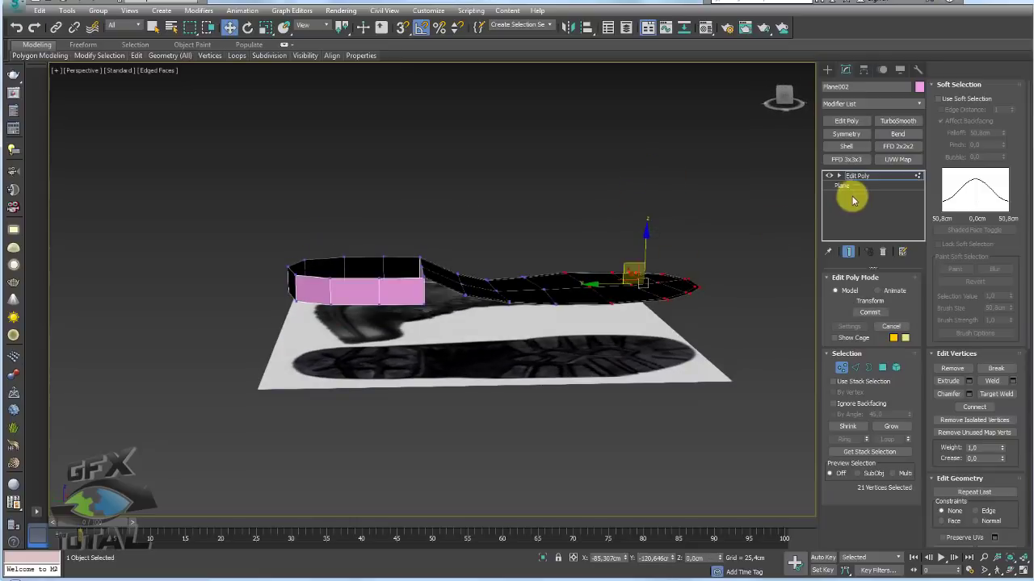
# Step: Select the open outer border of the sole and extrude it upward as a side wall matching the sole thickness in the reference
pyautogui.click(852, 185)
pyautogui.click(862, 177)
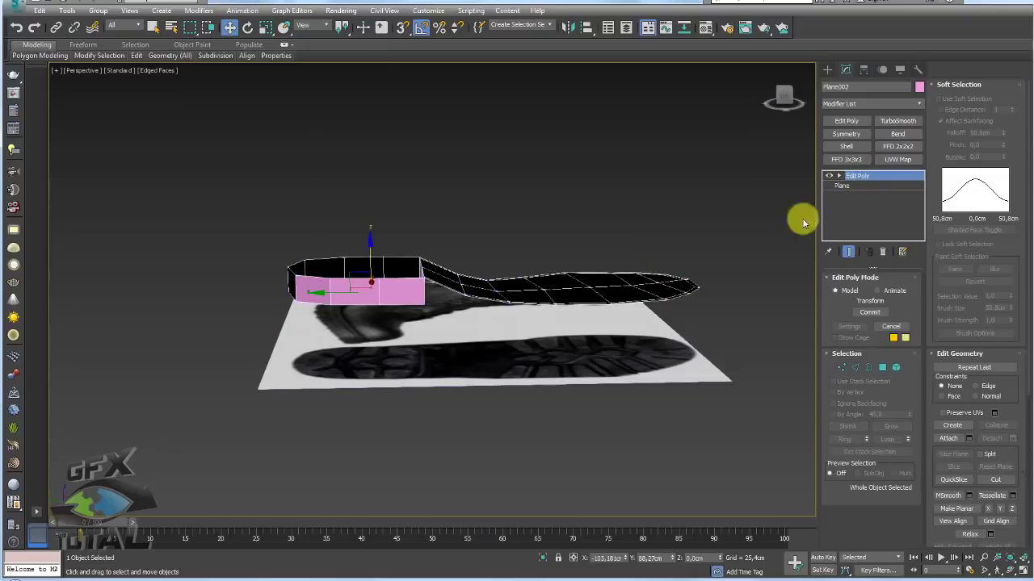
pyautogui.keyDown('alt'); pyautogui.moveTo(797, 219); pyautogui.dragTo(850, 338, button='middle'); pyautogui.keyUp('alt')
pyautogui.click(866, 368)
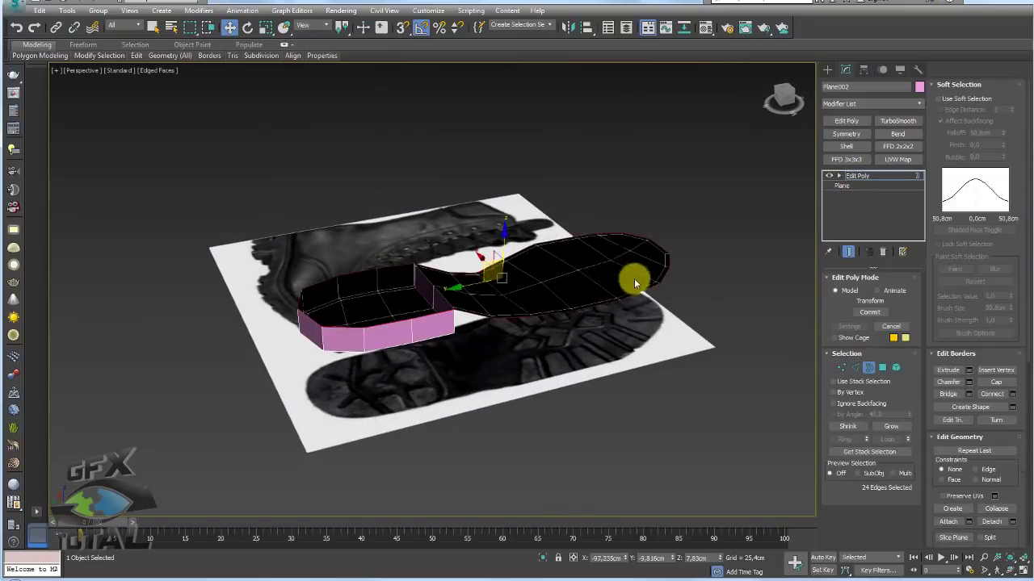
pyautogui.keyDown('alt'); pyautogui.moveTo(634, 279); pyautogui.dragTo(239, 336, button='middle'); pyautogui.keyUp('alt')
pyautogui.moveTo(241, 340); pyautogui.dragTo(277, 407)
pyautogui.moveTo(251, 308)
pyautogui.mouseDown()
pyautogui.moveTo(289, 379)
pyautogui.moveTo(260, 332)
pyautogui.mouseUp()
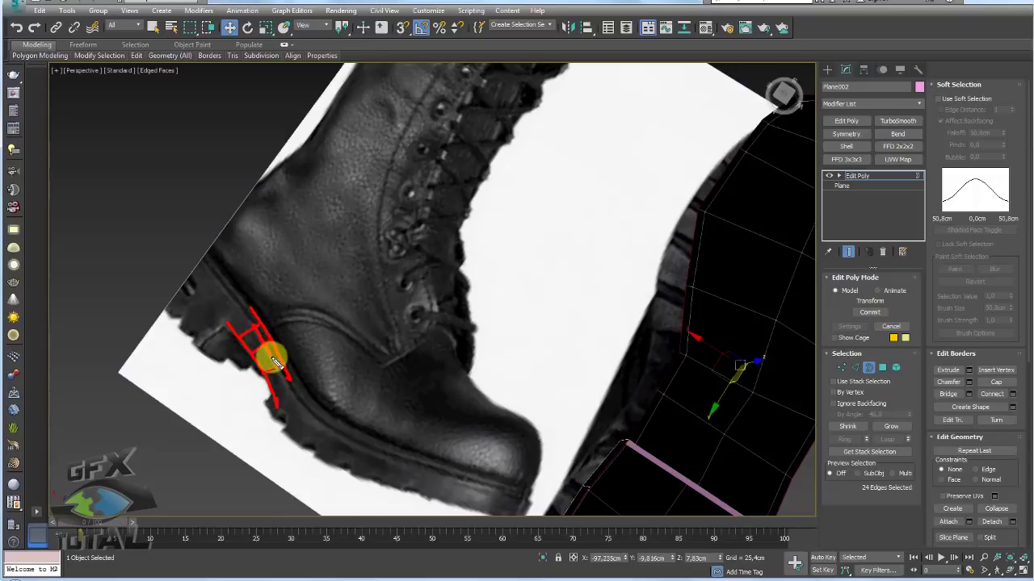
pyautogui.moveTo(304, 411); pyautogui.dragTo(377, 453)
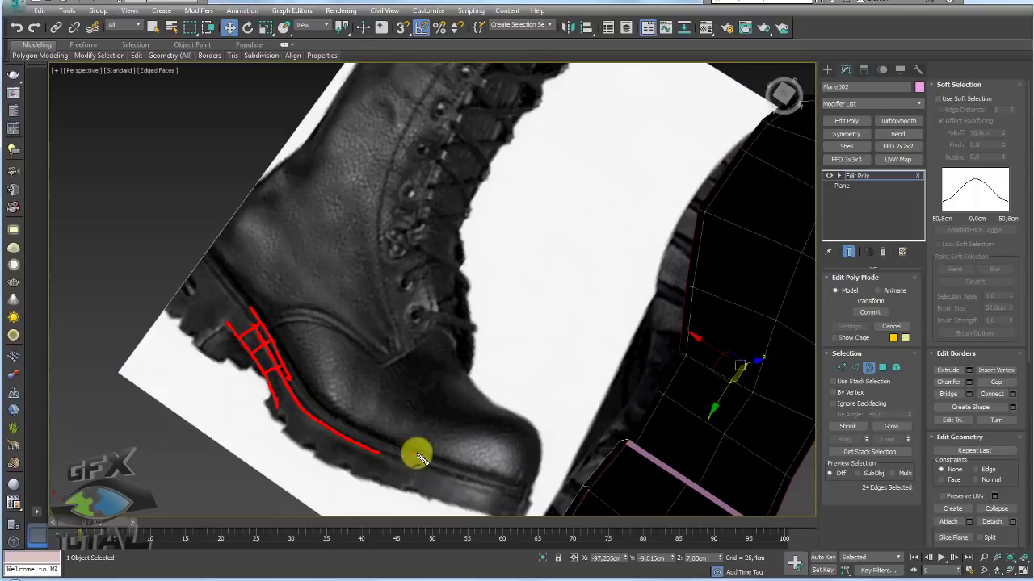
pyautogui.press('Escape')
pyautogui.moveTo(532, 380)
pyautogui.mouseDown(button='middle')
pyautogui.moveTo(520, 371)
pyautogui.moveTo(531, 275)
pyautogui.moveTo(584, 300)
pyautogui.moveTo(596, 294)
pyautogui.mouseUp(button='middle')
pyautogui.scroll(-4, 519, 371)
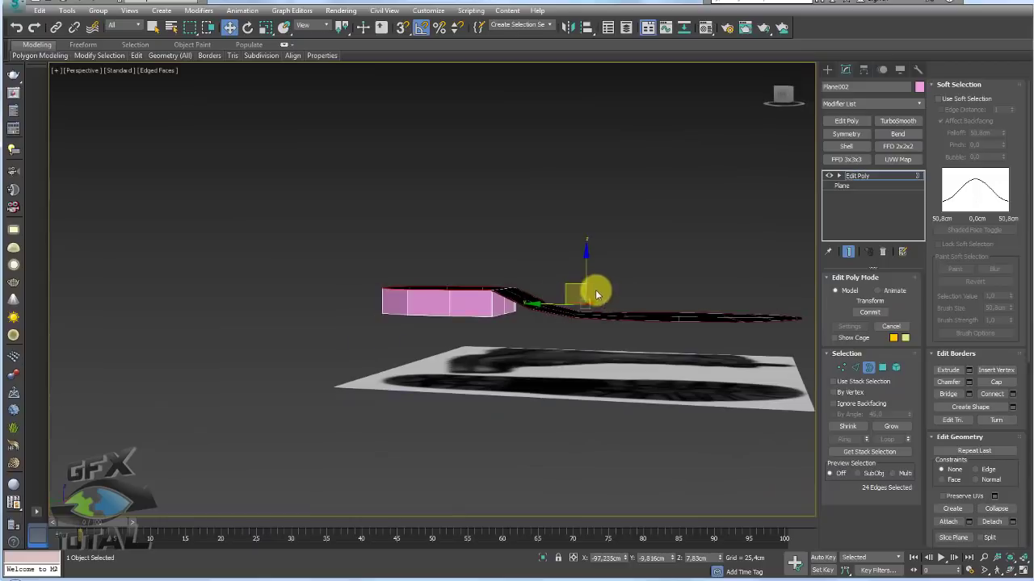
pyautogui.keyDown('shift'); pyautogui.moveTo(588, 270); pyautogui.dragTo(598, 239); pyautogui.keyUp('shift')
pyautogui.scroll(3, 621, 311)
# Step: Adjust the height of the wall's upper edge loop and add a thin second row along its rim
pyautogui.press('2')
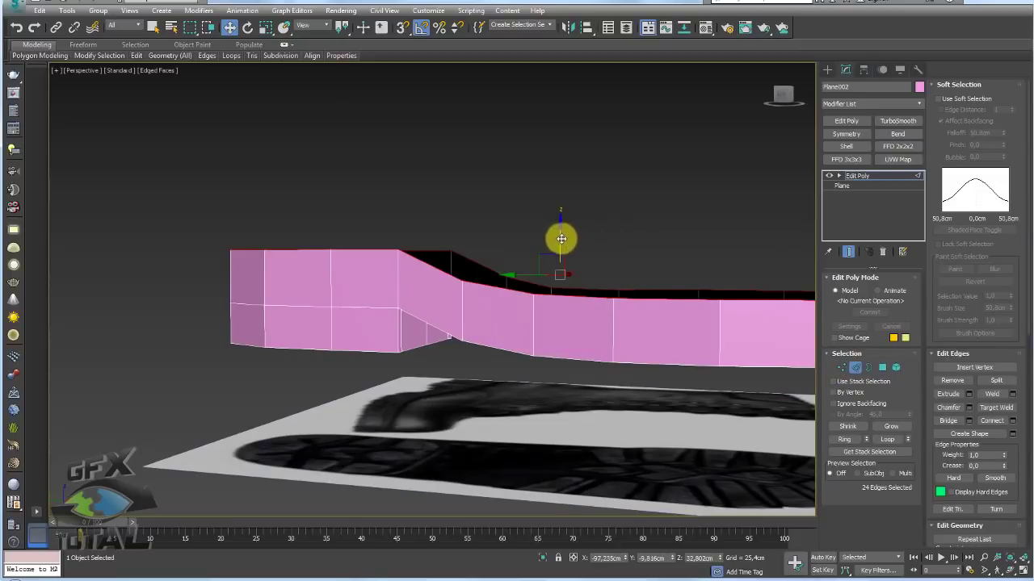
pyautogui.moveTo(561, 239)
pyautogui.mouseDown()
pyautogui.moveTo(561, 255)
pyautogui.moveTo(558, 244)
pyautogui.mouseUp()
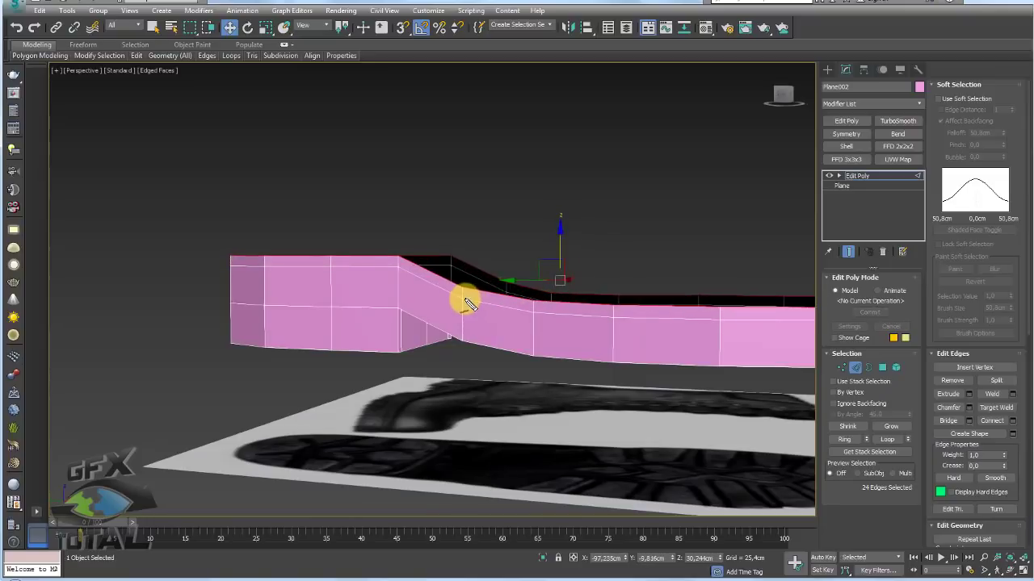
pyautogui.moveTo(685, 316); pyautogui.dragTo(600, 315, button='middle')
pyautogui.scroll(-5, 569, 307)
pyautogui.scroll(5, 538, 298)
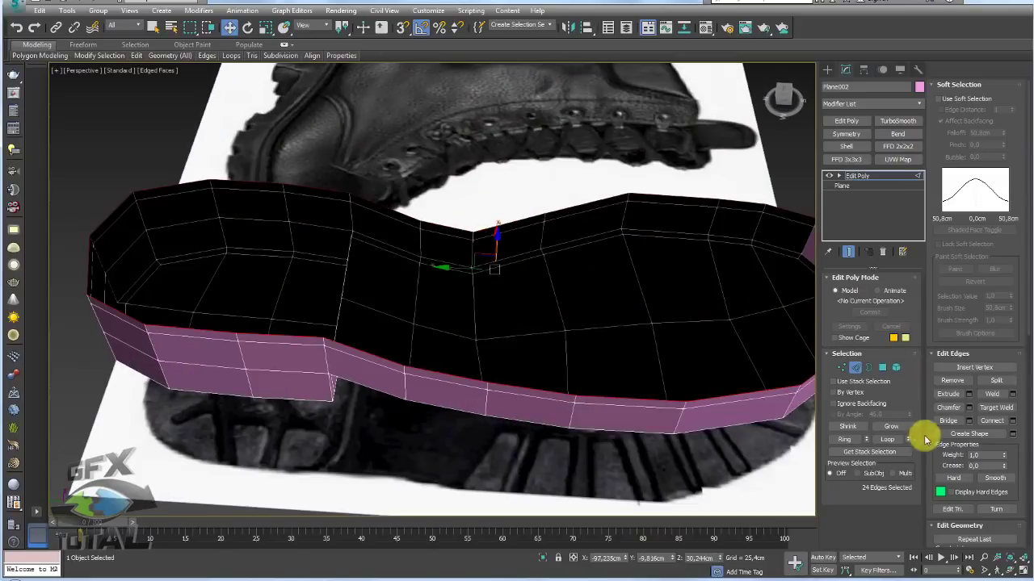
# Step: Cap the open upper border of the sole and select the new cap polygon
pyautogui.moveTo(1015, 448); pyautogui.dragTo(1008, 274)
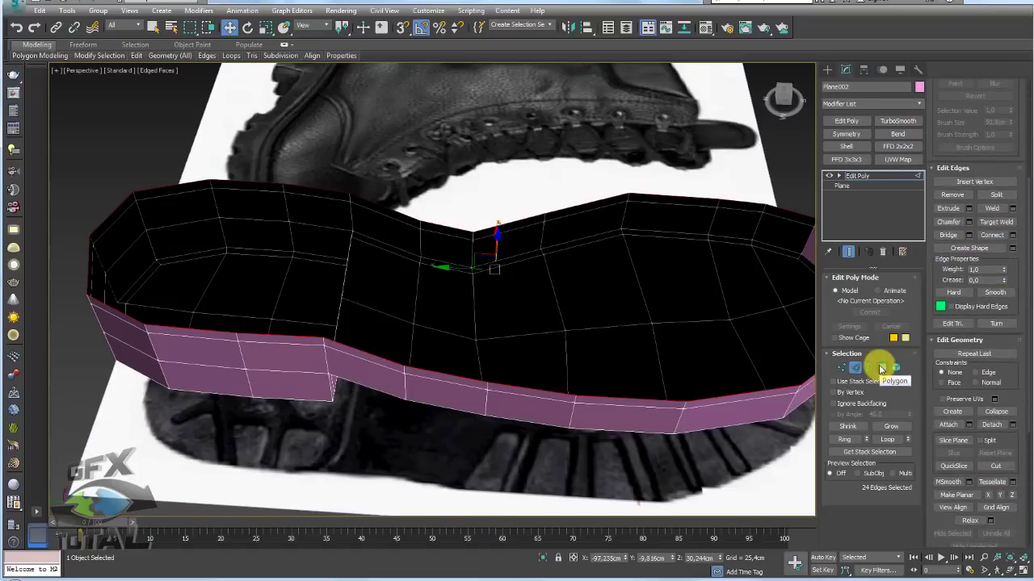
pyautogui.click(869, 368)
pyautogui.keyDown('alt'); pyautogui.moveTo(812, 369); pyautogui.dragTo(865, 415, button='middle'); pyautogui.keyUp('alt')
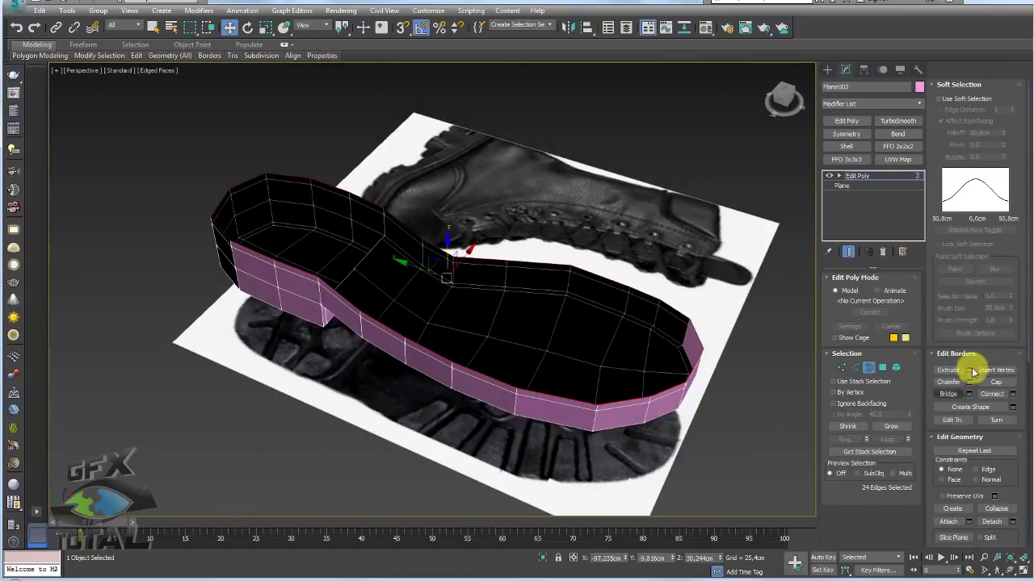
pyautogui.click(943, 88)
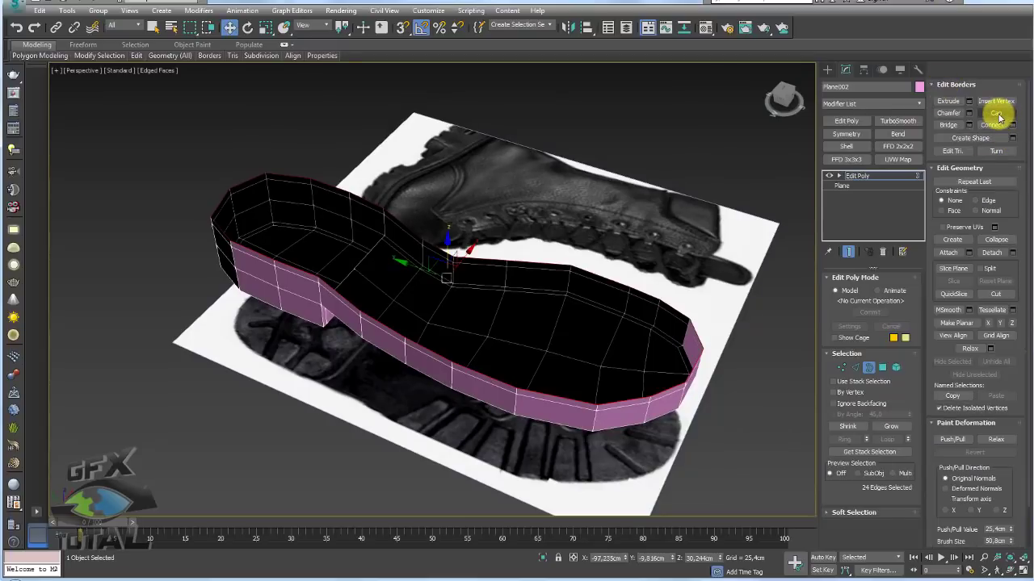
pyautogui.click(996, 113)
pyautogui.click(882, 367)
pyautogui.click(587, 358)
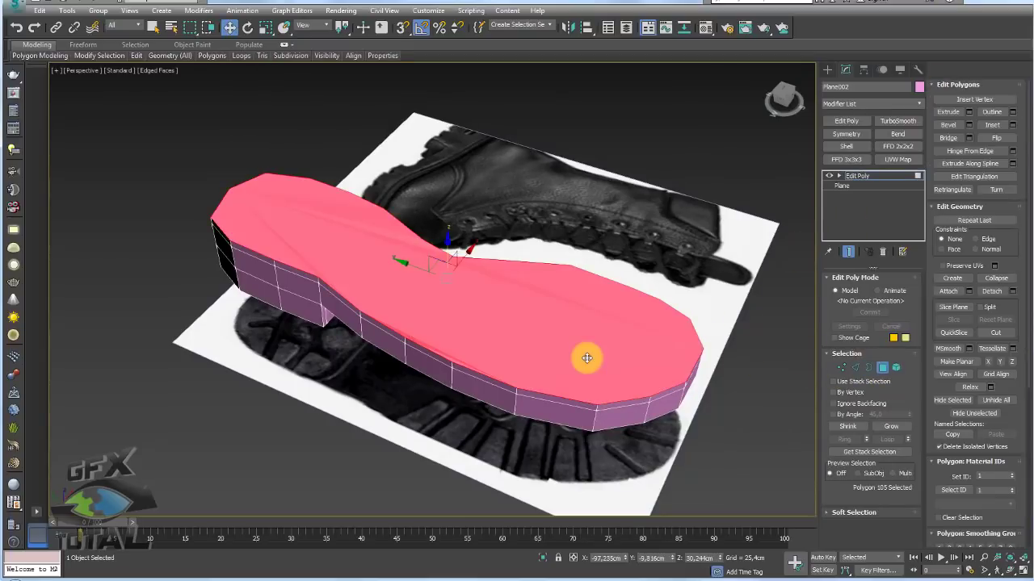
pyautogui.click(1013, 125)
pyautogui.click(439, 330)
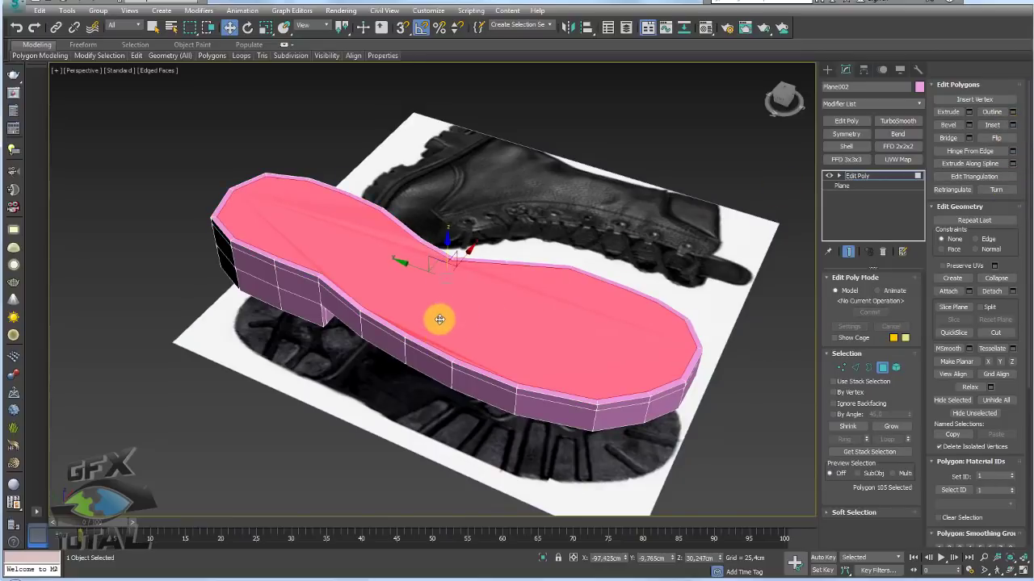
pyautogui.moveTo(445, 315)
pyautogui.keyDown('alt'); pyautogui.mouseDown(button='middle')
pyautogui.moveTo(477, 382)
pyautogui.moveTo(471, 307)
pyautogui.moveTo(443, 312)
pyautogui.mouseUp(button='middle'); pyautogui.keyUp('alt')
pyautogui.scroll(3, 442, 312)
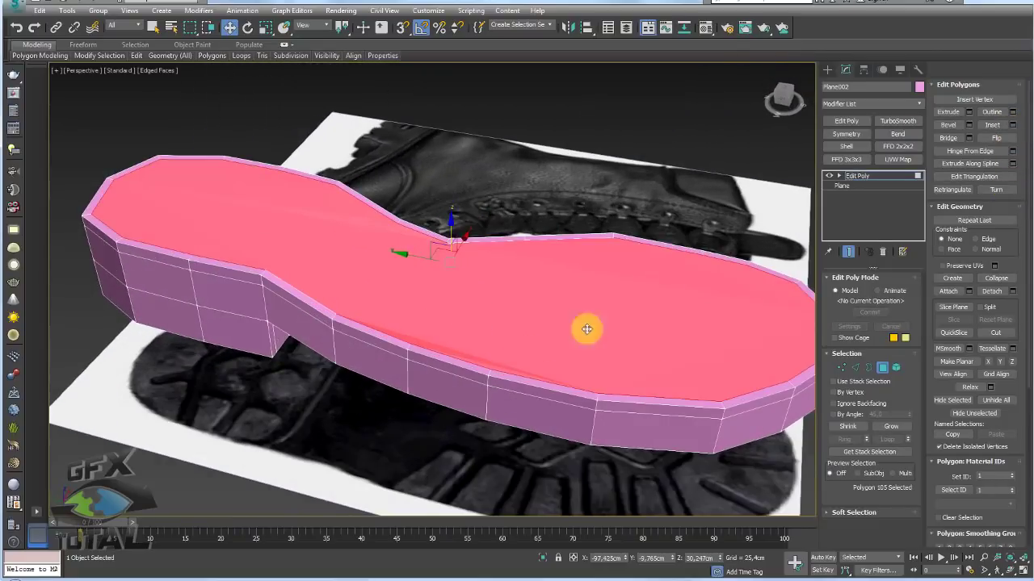
pyautogui.hotkey('ctrl', 'z')
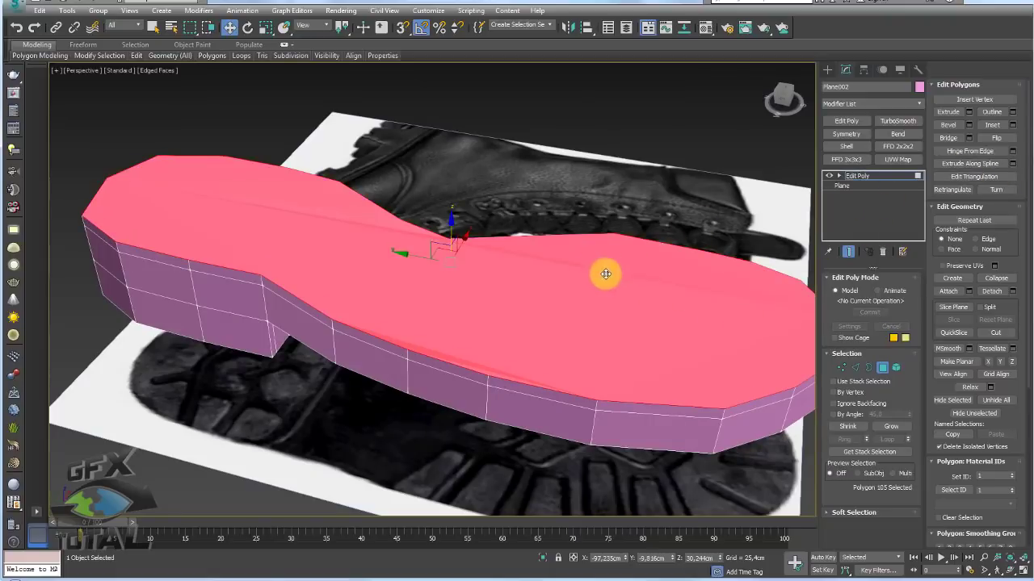
# Step: Inset the sole's cap polygon to leave a narrow rim around the top and delete the inner polygon
pyautogui.click(1013, 127)
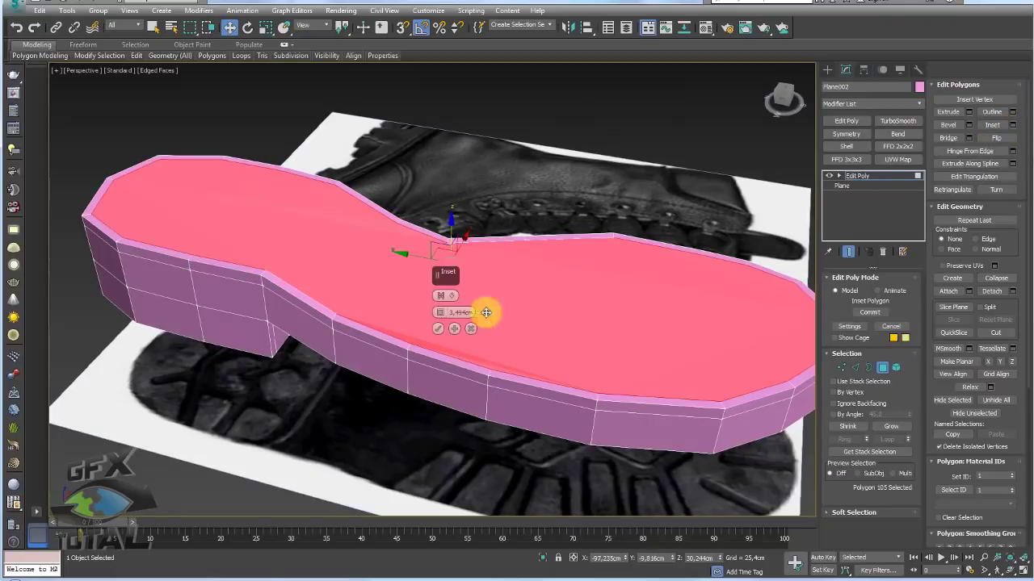
pyautogui.moveTo(440, 312); pyautogui.dragTo(441, 314)
pyautogui.click(438, 329)
pyautogui.keyDown('alt'); pyautogui.moveTo(441, 332); pyautogui.dragTo(597, 304, button='middle'); pyautogui.keyUp('alt')
pyautogui.press('Delete')
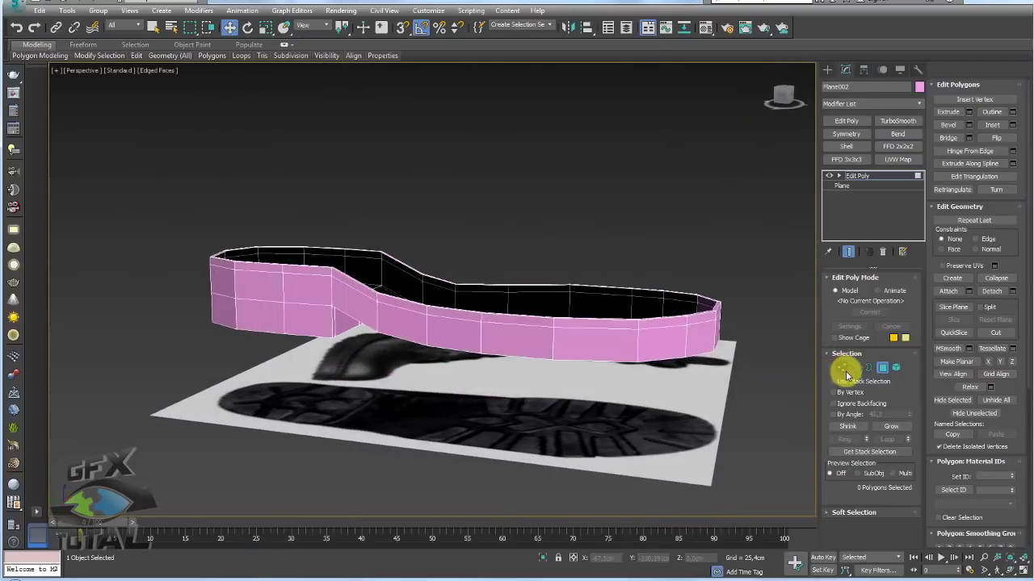
# Step: Select the inner border of the rim and extrude it straight up as a wall for the boot's upper
pyautogui.moveTo(625, 340); pyautogui.dragTo(596, 339, button='middle')
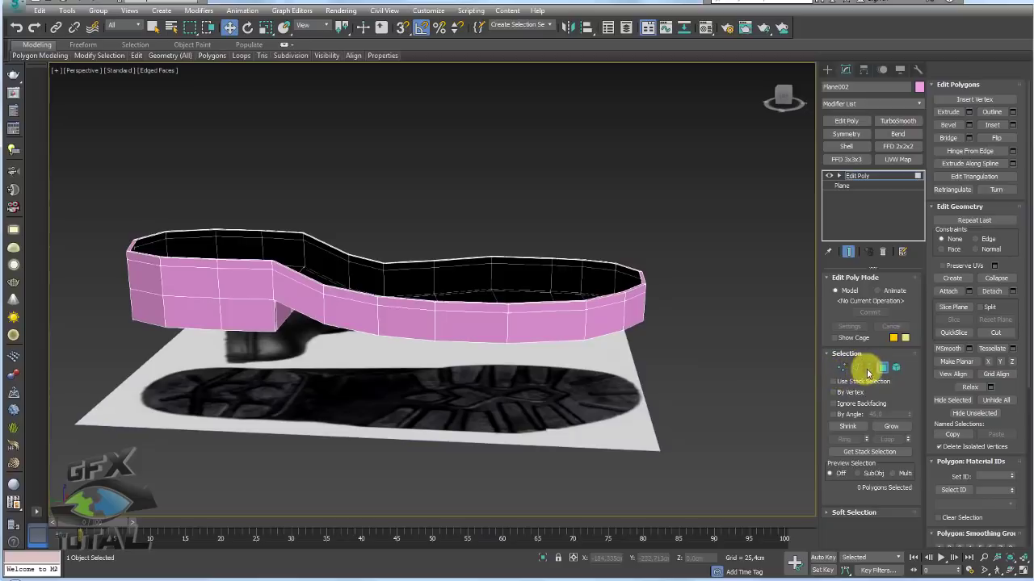
pyautogui.click(868, 369)
pyautogui.click(625, 291)
pyautogui.moveTo(536, 256); pyautogui.dragTo(601, 287, button='middle')
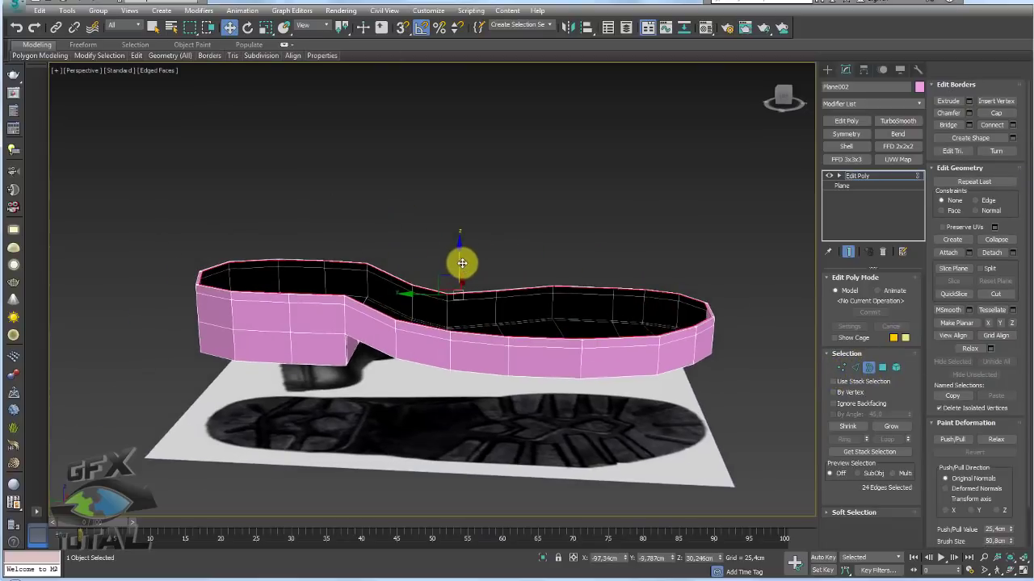
pyautogui.keyDown('shift'); pyautogui.moveTo(462, 263); pyautogui.dragTo(457, 204); pyautogui.keyUp('shift')
pyautogui.moveTo(718, 295)
pyautogui.keyDown('alt'); pyautogui.mouseDown(button='middle')
pyautogui.moveTo(685, 284)
pyautogui.moveTo(700, 289)
pyautogui.mouseUp(button='middle'); pyautogui.keyUp('alt')
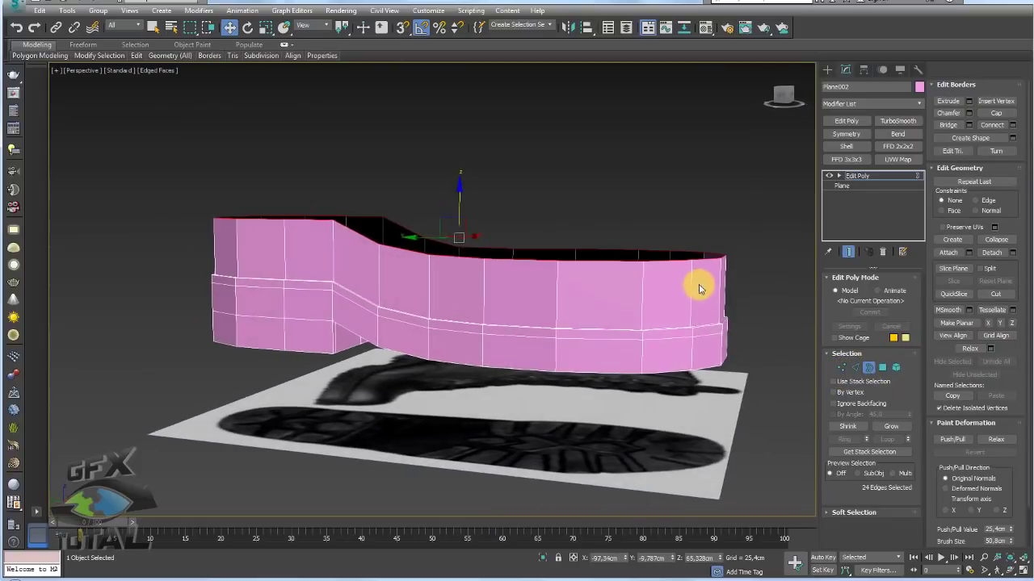
# Step: Detach the new wall polygons from the sole as a separate object and select that object
pyautogui.click(883, 371)
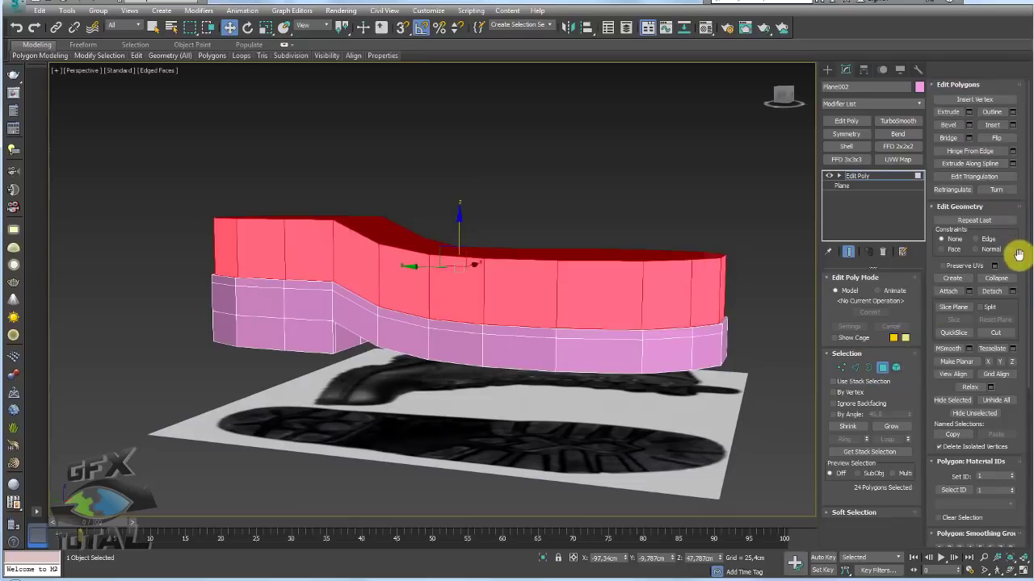
pyautogui.scroll(-3, 1018, 255)
pyautogui.click(746, 269)
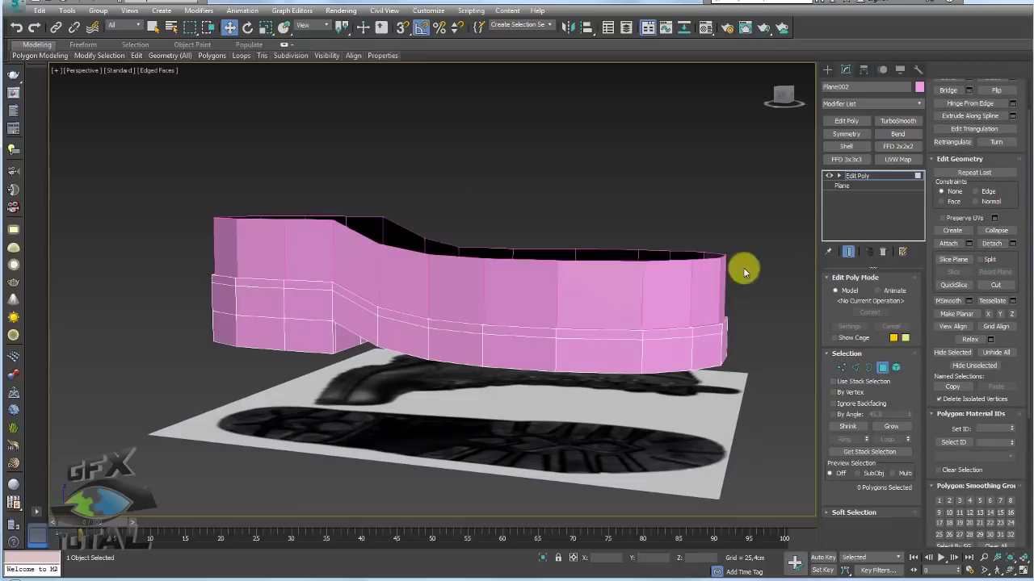
pyautogui.click(855, 179)
pyautogui.click(669, 283)
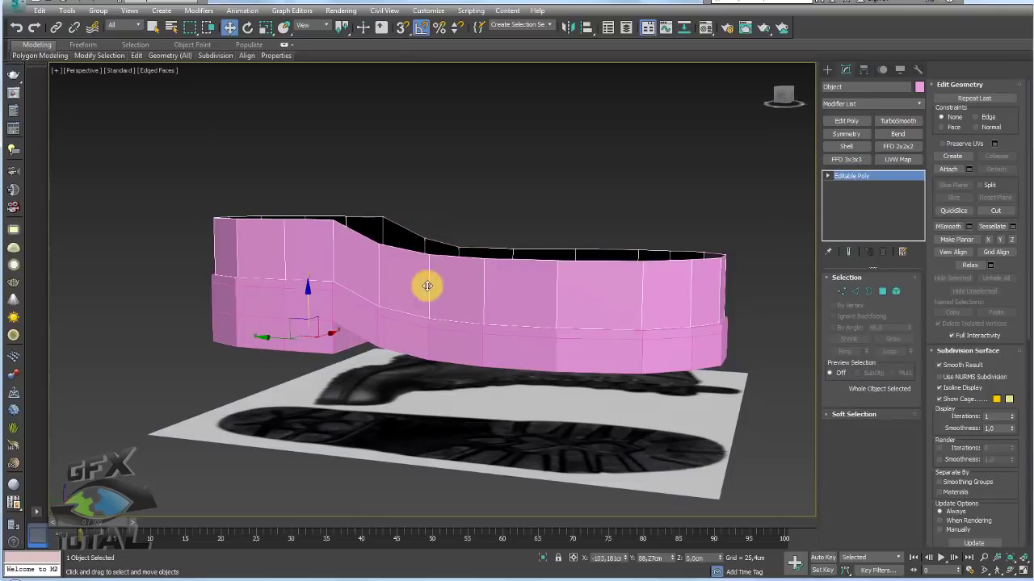
pyautogui.moveTo(304, 323); pyautogui.dragTo(293, 152)
pyautogui.hotkey('ctrl', 'z')
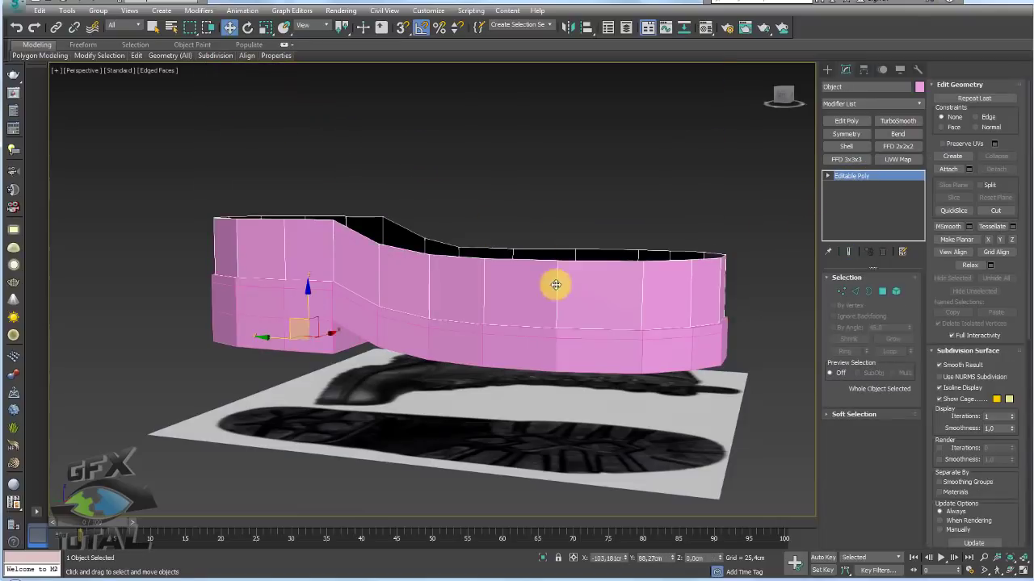
# Step: Examine the toe cap outline on the reference boot and compare it with the front of the detached wall
pyautogui.keyDown('alt'); pyautogui.moveTo(583, 291); pyautogui.dragTo(506, 375, button='middle'); pyautogui.keyUp('alt')
pyautogui.keyDown('alt'); pyautogui.moveTo(622, 224); pyautogui.dragTo(401, 303, button='middle'); pyautogui.keyUp('alt')
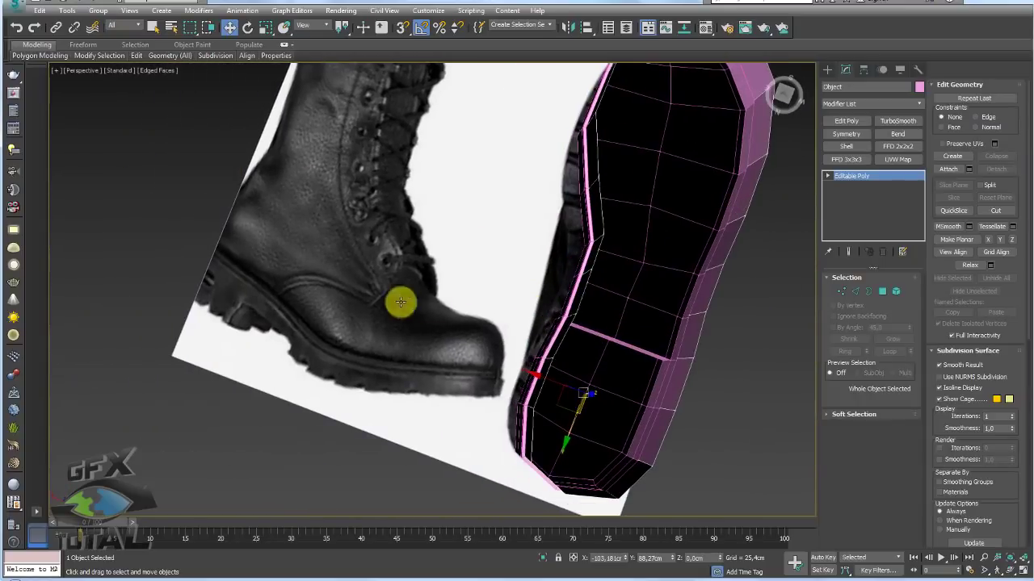
pyautogui.moveTo(295, 292); pyautogui.dragTo(422, 295)
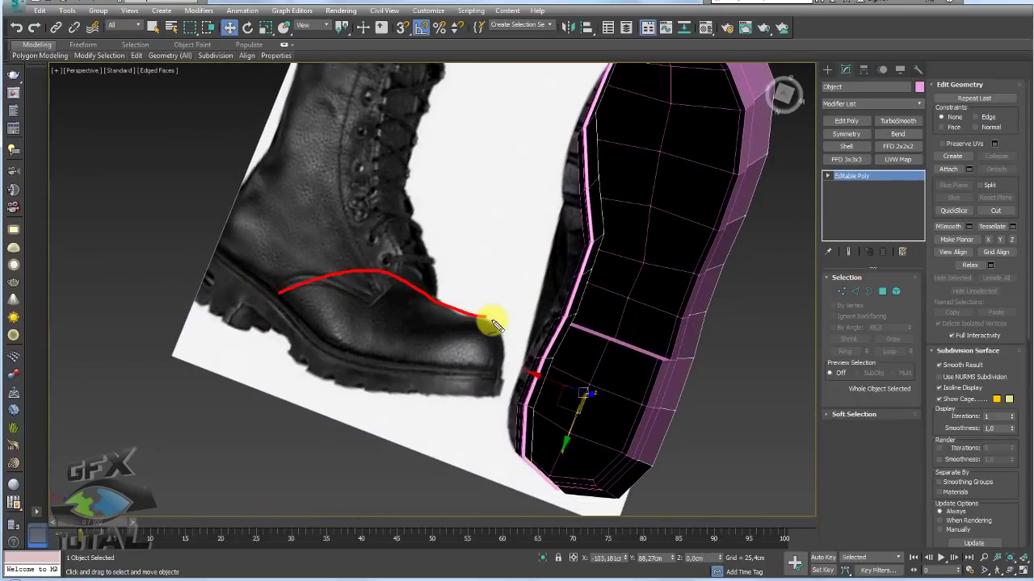
pyautogui.moveTo(734, 266)
pyautogui.keyDown('alt'); pyautogui.mouseDown(button='middle')
pyautogui.moveTo(619, 201)
pyautogui.moveTo(602, 251)
pyautogui.moveTo(802, 309)
pyautogui.mouseUp(button='middle'); pyautogui.keyUp('alt')
pyautogui.click(856, 291)
pyautogui.keyDown('alt'); pyautogui.moveTo(775, 242); pyautogui.dragTo(736, 289, button='middle'); pyautogui.keyUp('alt')
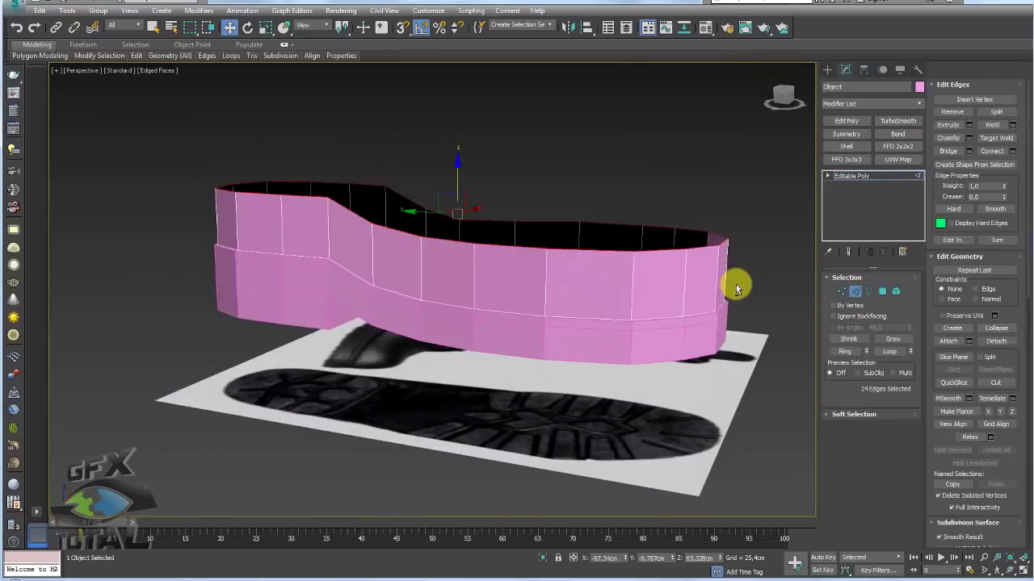
pyautogui.click(725, 239)
pyautogui.keyDown('alt'); pyautogui.moveTo(724, 240); pyautogui.dragTo(759, 259, button='middle'); pyautogui.keyUp('alt')
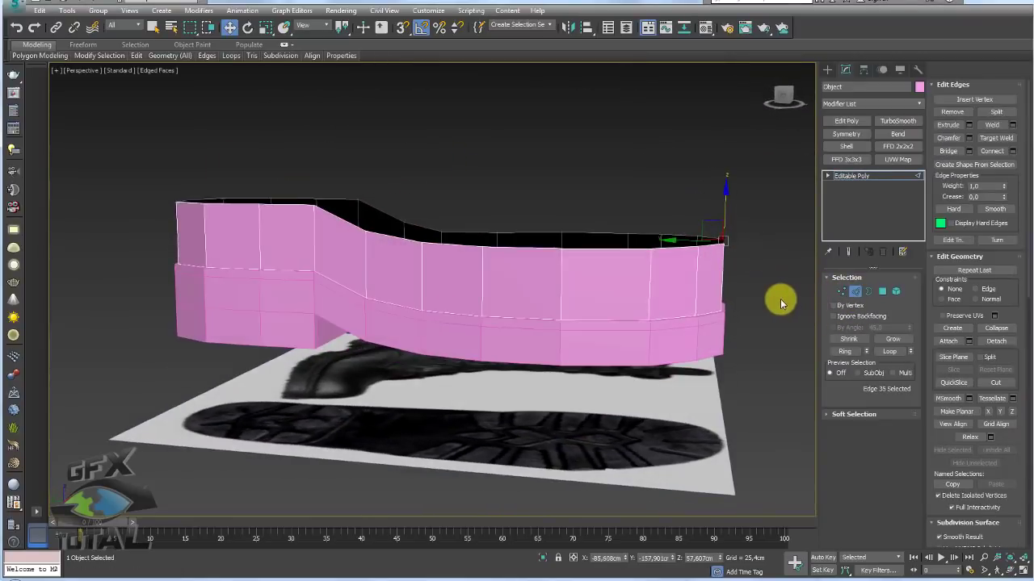
# Step: Switch to the left view and display the wall shaded with edged faces
pyautogui.press('f')
pyautogui.moveTo(493, 303); pyautogui.dragTo(536, 337, button='middle')
pyautogui.press('l')
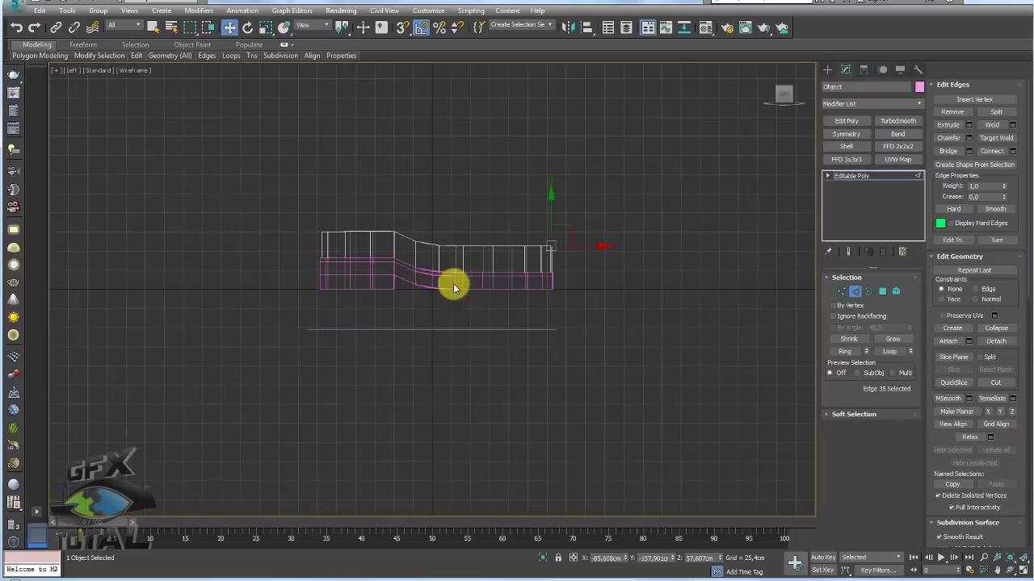
pyautogui.moveTo(455, 293); pyautogui.dragTo(476, 352, button='middle')
pyautogui.press('F3')
pyautogui.scroll(3, 543, 315)
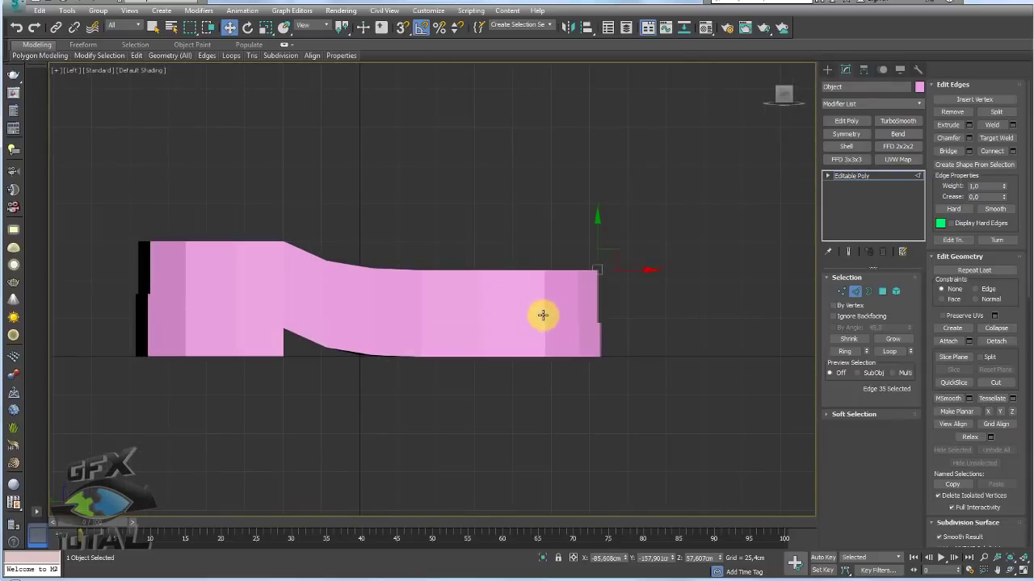
pyautogui.press('F4')
pyautogui.scroll(2, 530, 300)
# Step: Lower the open top border of the detached wall to a Z height of about 44 cm
pyautogui.click(840, 292)
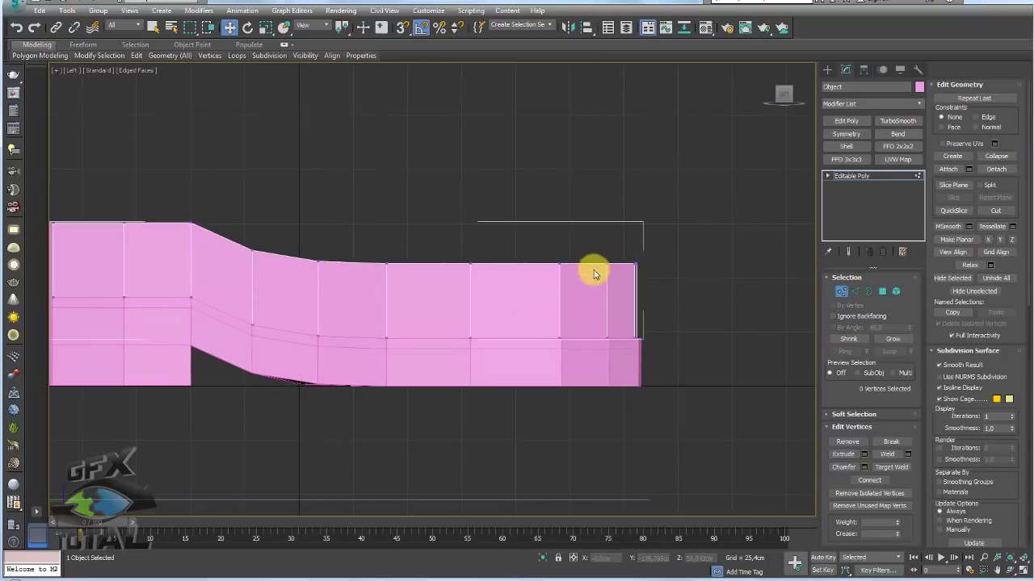
pyautogui.moveTo(594, 271); pyautogui.dragTo(634, 273, button='middle')
pyautogui.moveTo(582, 282); pyautogui.dragTo(588, 279)
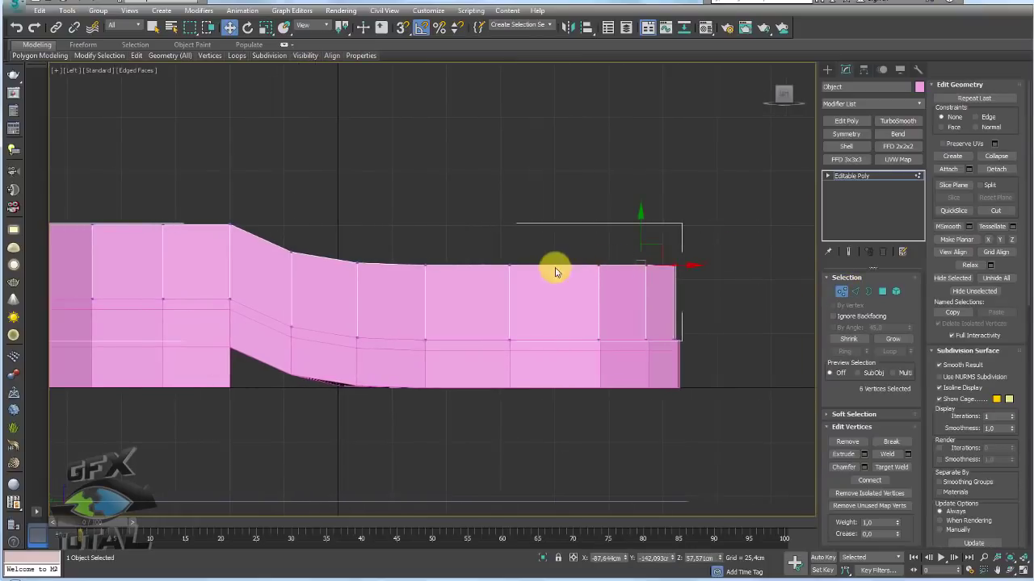
pyautogui.scroll(-2, 663, 277)
pyautogui.click(868, 291)
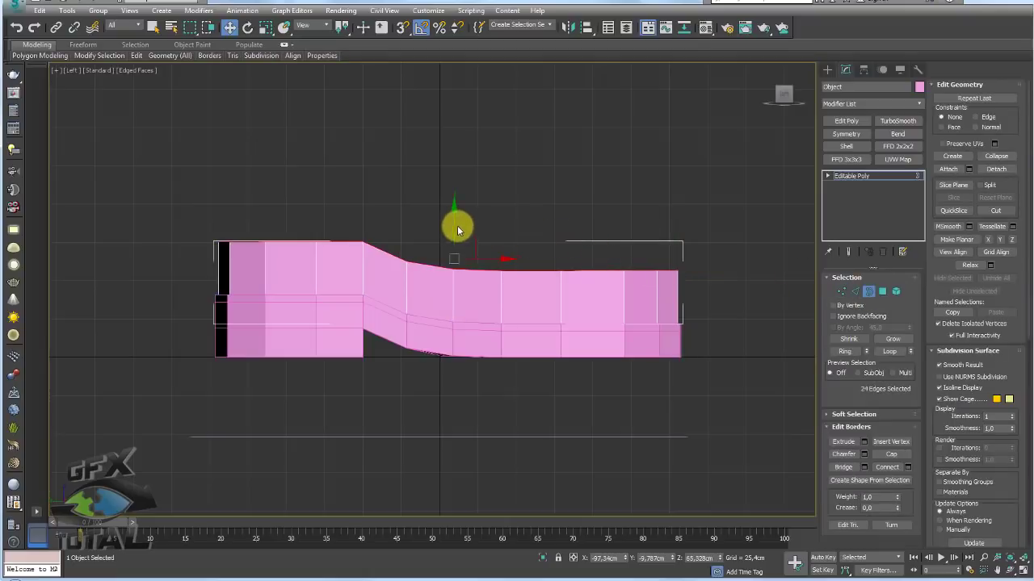
pyautogui.moveTo(457, 225); pyautogui.dragTo(453, 263)
# Step: Select two top edges on each side of the forefoot and extrude them upward as side flaps
pyautogui.click(855, 292)
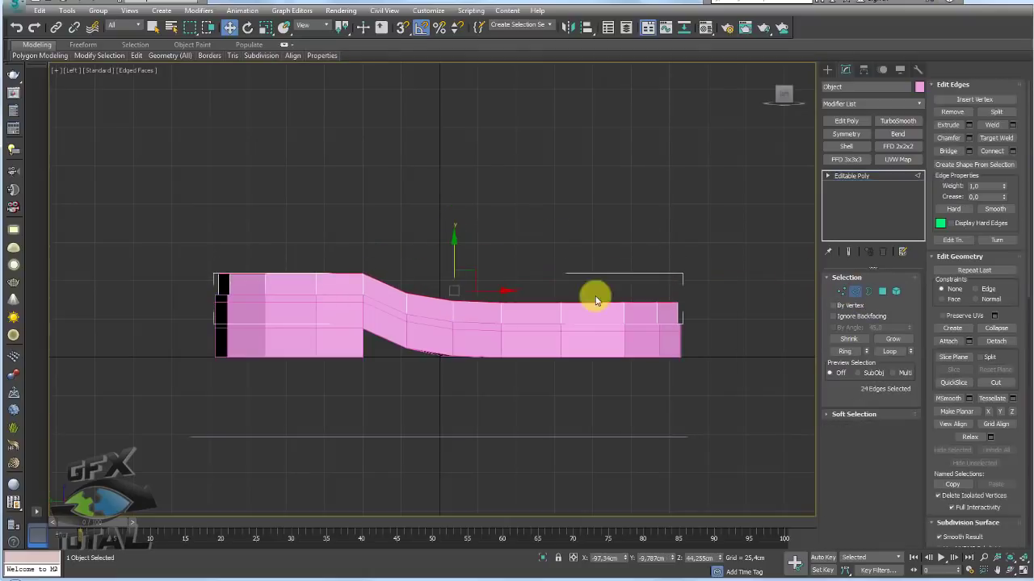
pyautogui.moveTo(576, 302)
pyautogui.keyDown('alt'); pyautogui.mouseDown(button='middle')
pyautogui.moveTo(623, 302)
pyautogui.moveTo(589, 249)
pyautogui.moveTo(578, 295)
pyautogui.mouseUp(button='middle'); pyautogui.keyUp('alt')
pyautogui.keyDown('ctrl'); pyautogui.click(573, 210); pyautogui.keyUp('ctrl')
pyautogui.keyDown('ctrl'); pyautogui.click(543, 327); pyautogui.keyUp('ctrl')
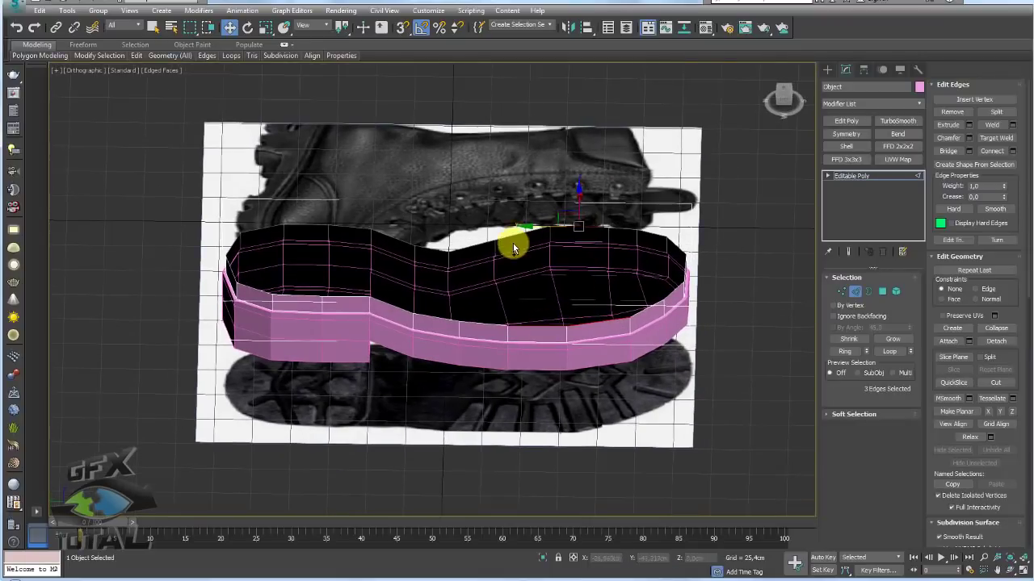
pyautogui.keyDown('alt'); pyautogui.moveTo(516, 235); pyautogui.dragTo(551, 254, button='middle'); pyautogui.keyUp('alt')
# Step: Scale the top edges of the two forefoot flaps toward each other and bridge them across the foot
pyautogui.press('e')
pyautogui.press('r')
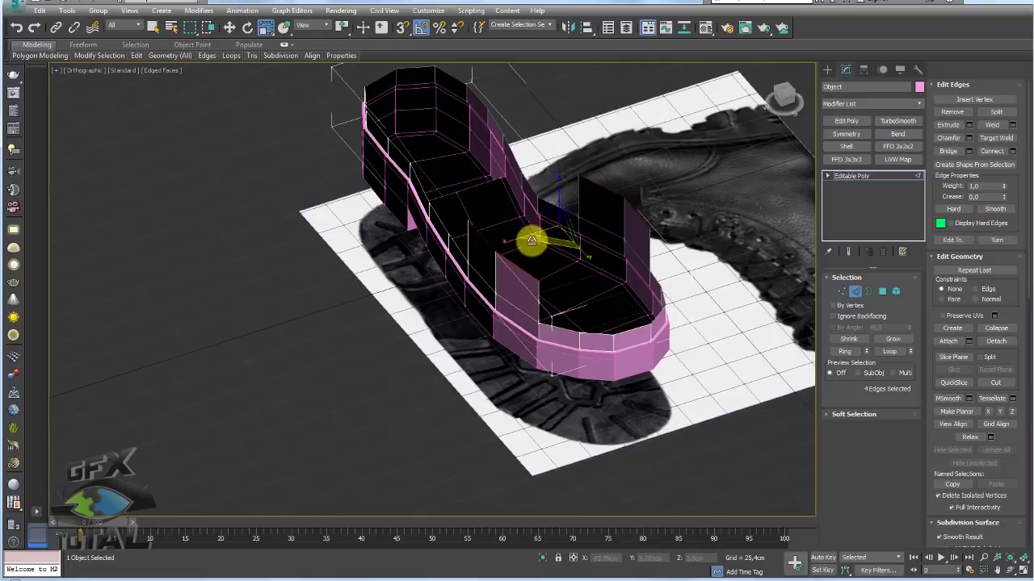
pyautogui.moveTo(530, 238); pyautogui.dragTo(452, 231)
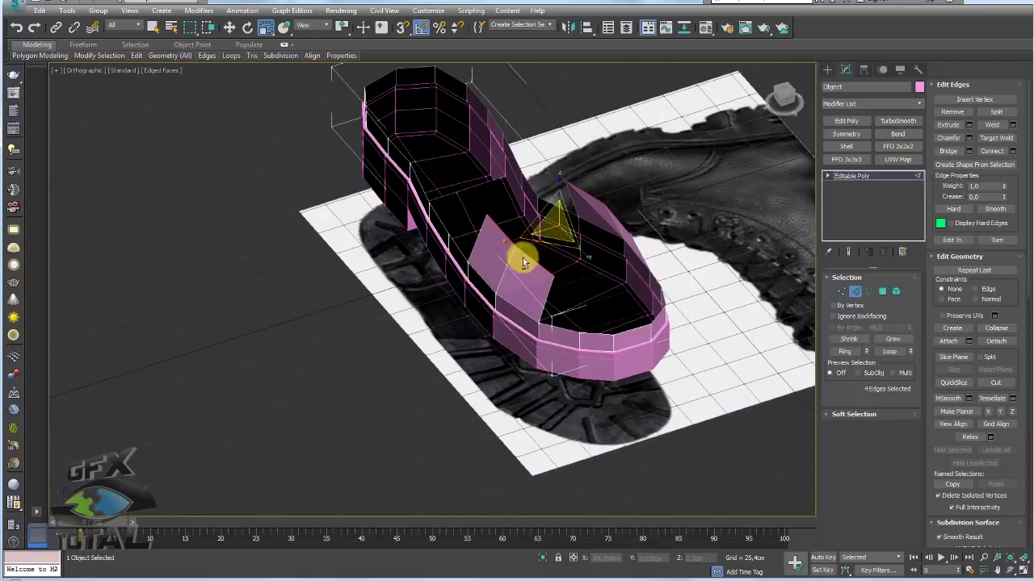
pyautogui.keyDown('alt'); pyautogui.moveTo(524, 258); pyautogui.dragTo(607, 348, button='middle'); pyautogui.keyUp('alt')
pyautogui.click(949, 152)
# Step: Connect the ring of crosswise edges on the bridged forefoot top to divide it lengthwise
pyautogui.press('w')
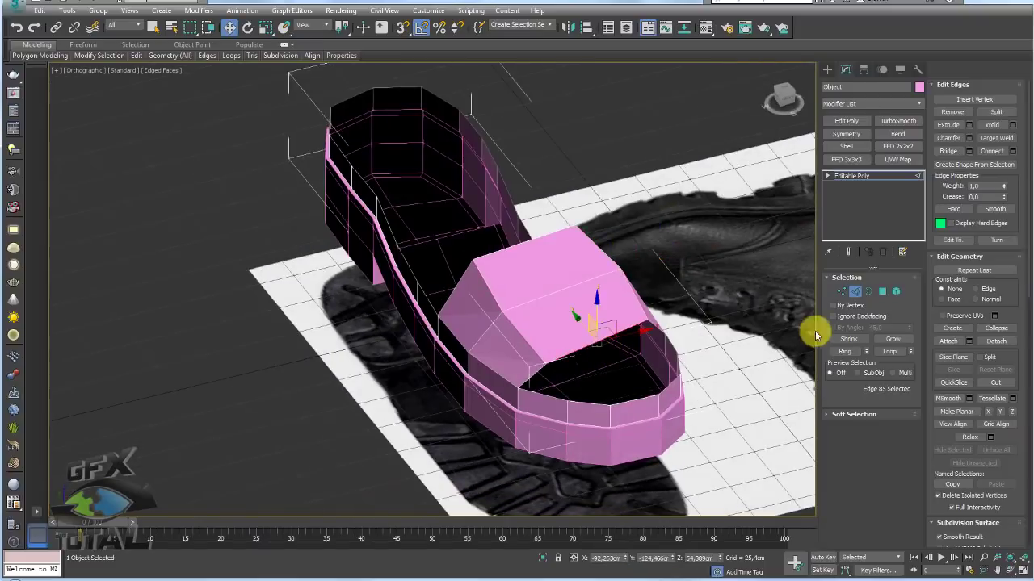
pyautogui.click(844, 352)
pyautogui.click(1013, 151)
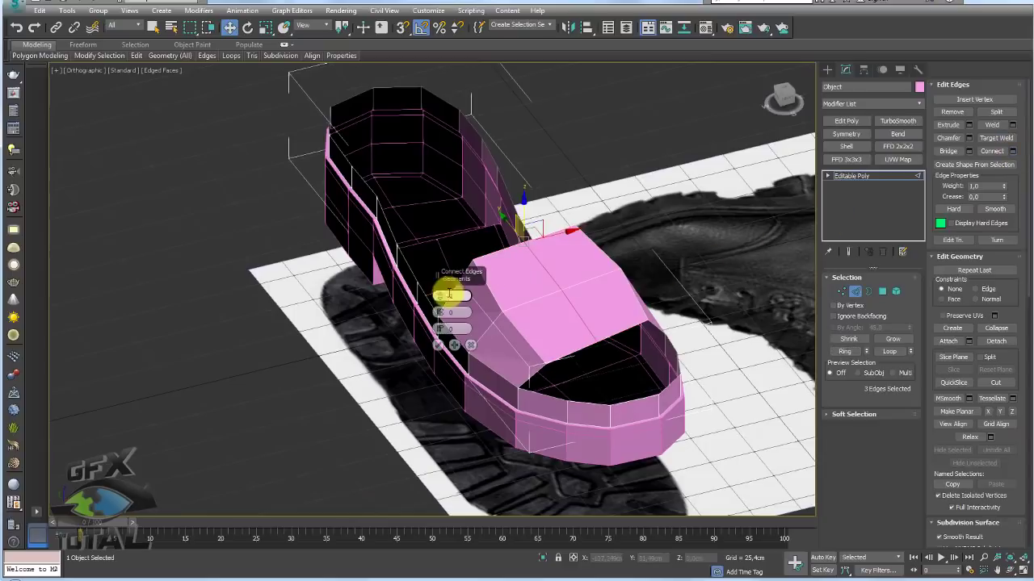
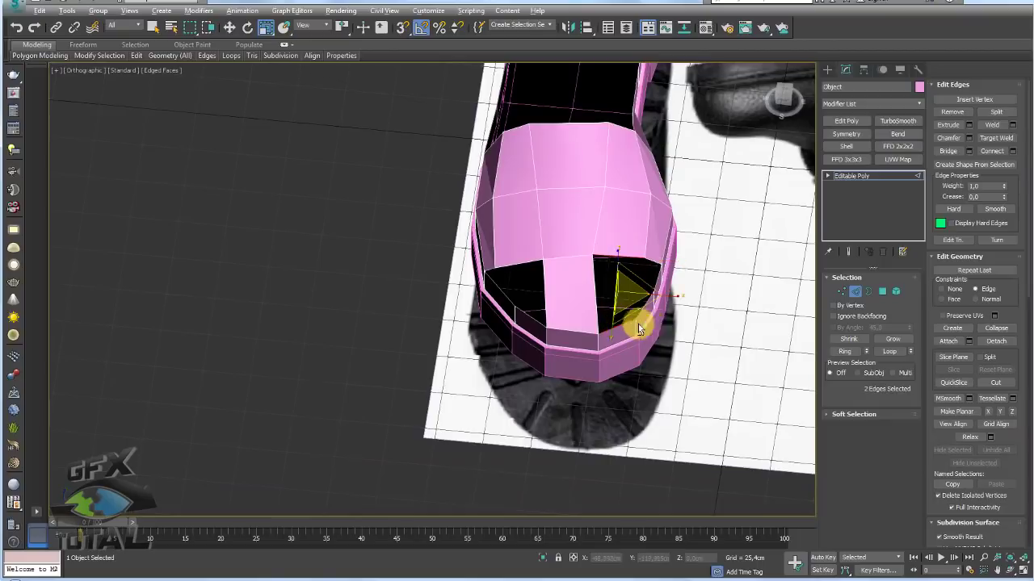
# Step: Bridge the openings on both sides of the centre toe strip between the forefoot top and the toe rim
pyautogui.keyDown('alt'); pyautogui.moveTo(638, 325); pyautogui.dragTo(548, 295, button='middle'); pyautogui.keyUp('alt')
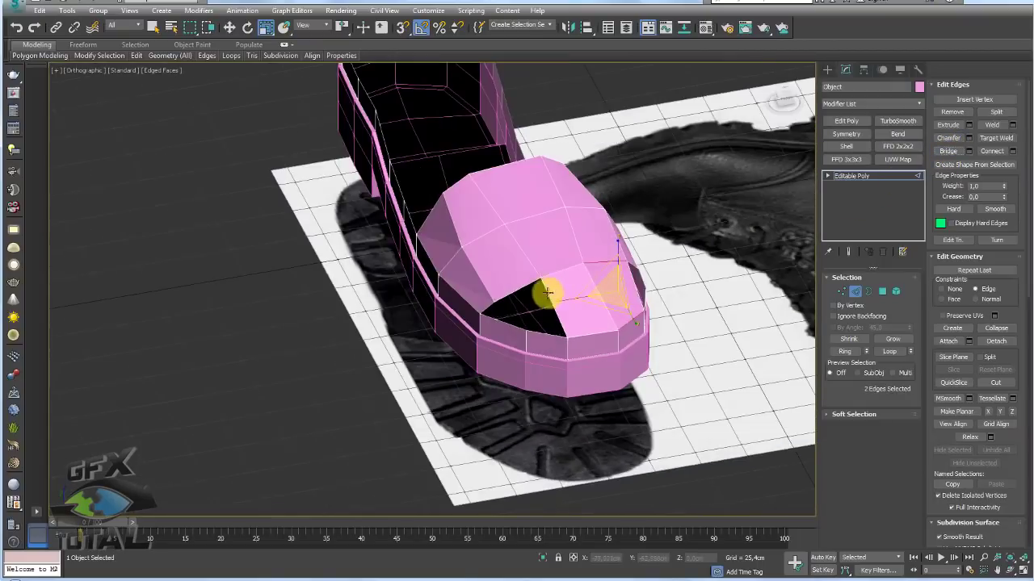
pyautogui.keyDown('ctrl'); pyautogui.click(553, 343); pyautogui.keyUp('ctrl')
pyautogui.click(947, 151)
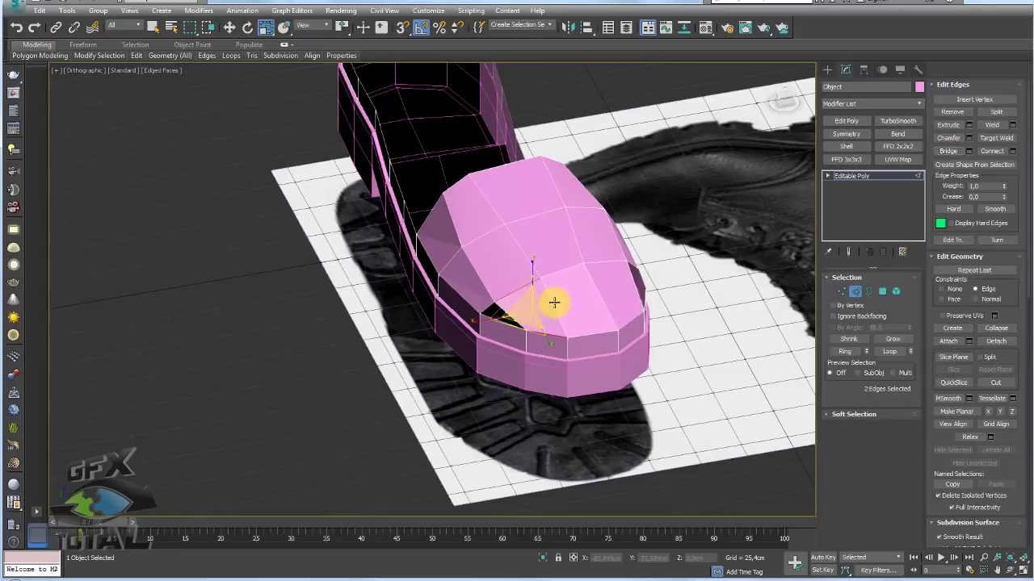
# Step: Connect the four lengthwise edges of the toe strips with a crosswise edge loop
pyautogui.click(991, 151)
pyautogui.keyDown('alt'); pyautogui.moveTo(526, 295); pyautogui.dragTo(719, 257, button='middle'); pyautogui.keyUp('alt')
pyautogui.click(1011, 151)
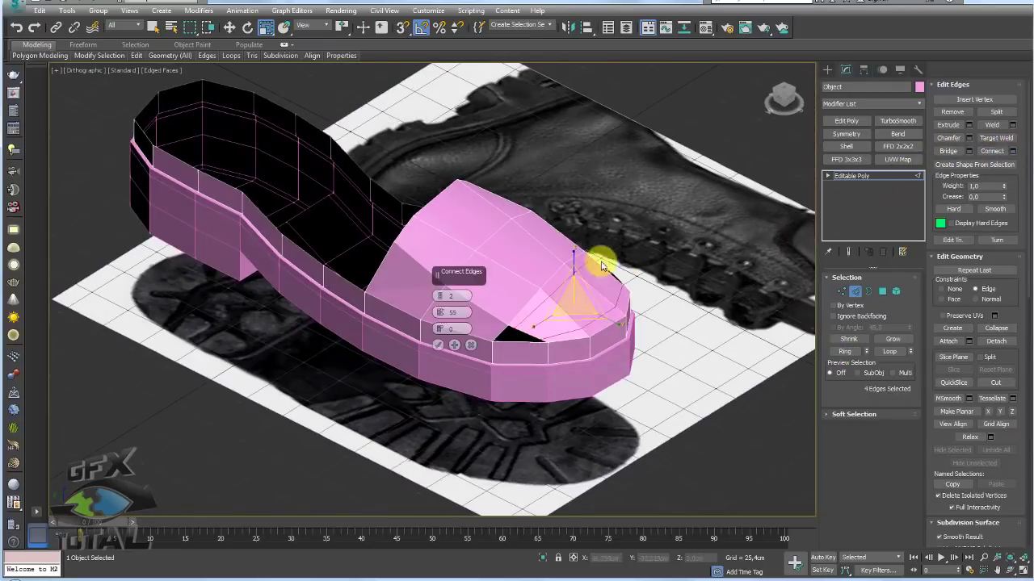
pyautogui.click(438, 345)
# Step: Turn off the edge constraint and raise the new crosswise toe loop to give the toe a fuller shape
pyautogui.keyDown('alt'); pyautogui.moveTo(438, 344); pyautogui.dragTo(565, 307, button='middle'); pyautogui.keyUp('alt')
pyautogui.scroll(3, 594, 289)
pyautogui.press('w')
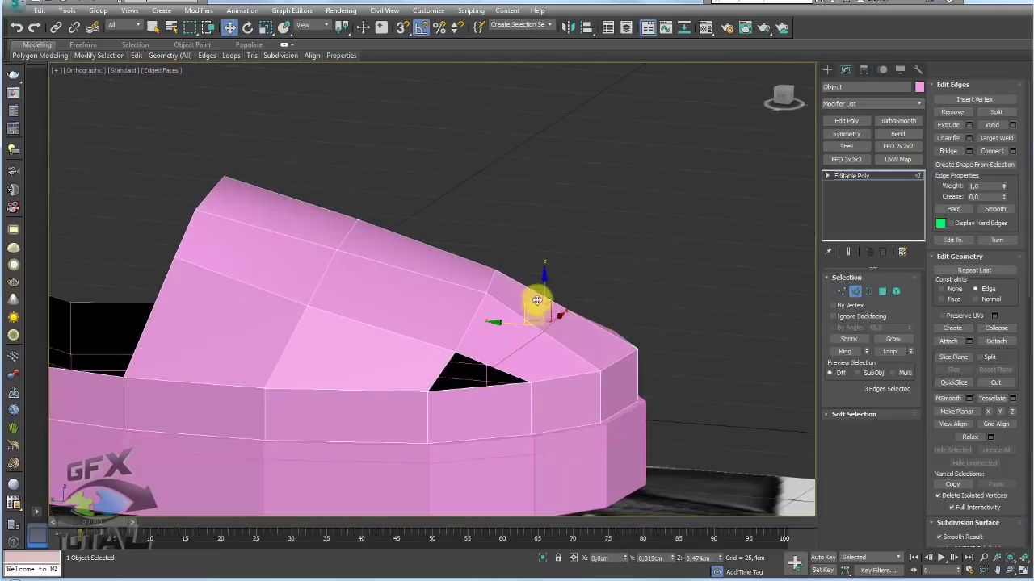
pyautogui.moveTo(537, 301); pyautogui.dragTo(545, 281)
pyautogui.hotkey('ctrl', 'z')
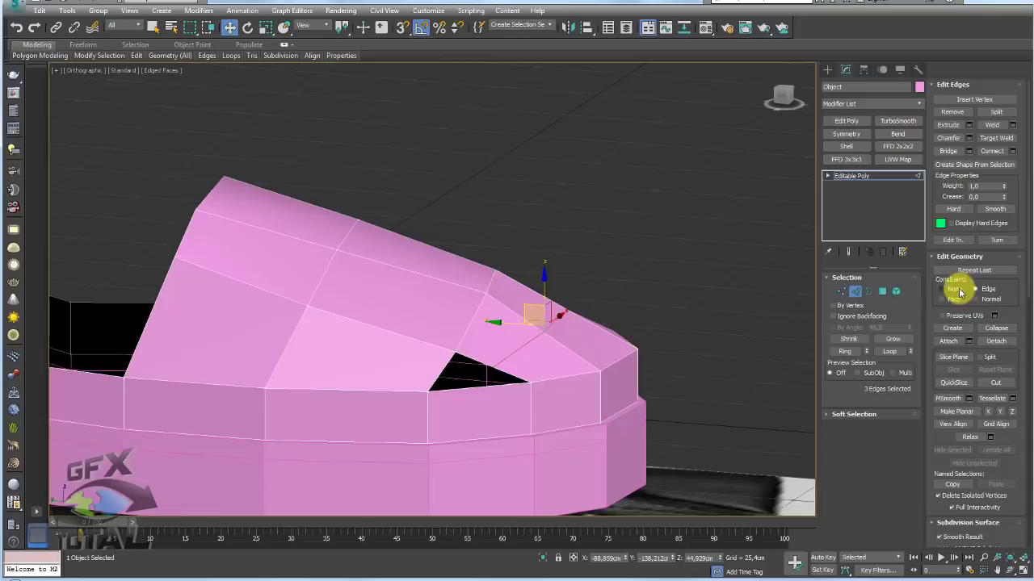
pyautogui.keyDown('alt'); pyautogui.moveTo(592, 304); pyautogui.dragTo(557, 307, button='middle'); pyautogui.keyUp('alt')
pyautogui.moveTo(534, 305); pyautogui.dragTo(491, 281)
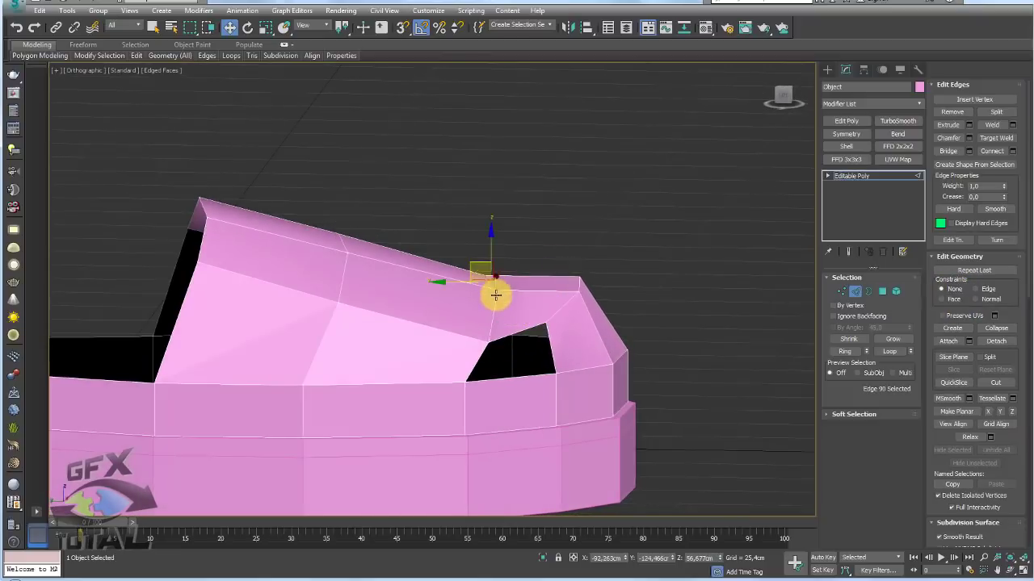
# Step: Select the three crosswise edges where the forefoot meets the toe strips and raise them to smooth the toe profile
pyautogui.keyDown('ctrl'); pyautogui.click(495, 299); pyautogui.keyUp('ctrl')
pyautogui.keyDown('alt'); pyautogui.moveTo(495, 298); pyautogui.dragTo(492, 330, button='middle'); pyautogui.keyUp('alt')
pyautogui.keyDown('ctrl'); pyautogui.click(506, 197); pyautogui.keyUp('ctrl')
pyautogui.keyDown('alt'); pyautogui.moveTo(505, 228); pyautogui.dragTo(549, 254, button='middle'); pyautogui.keyUp('alt')
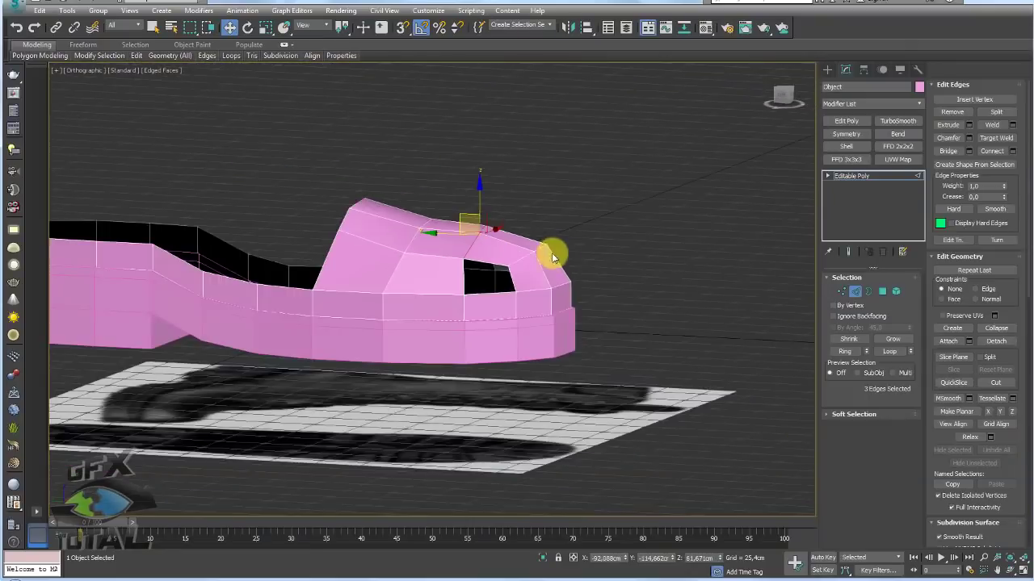
# Step: Cap the remaining opening in the side of the toe between the toe strips and the sole rim
pyautogui.click(868, 291)
pyautogui.click(496, 279)
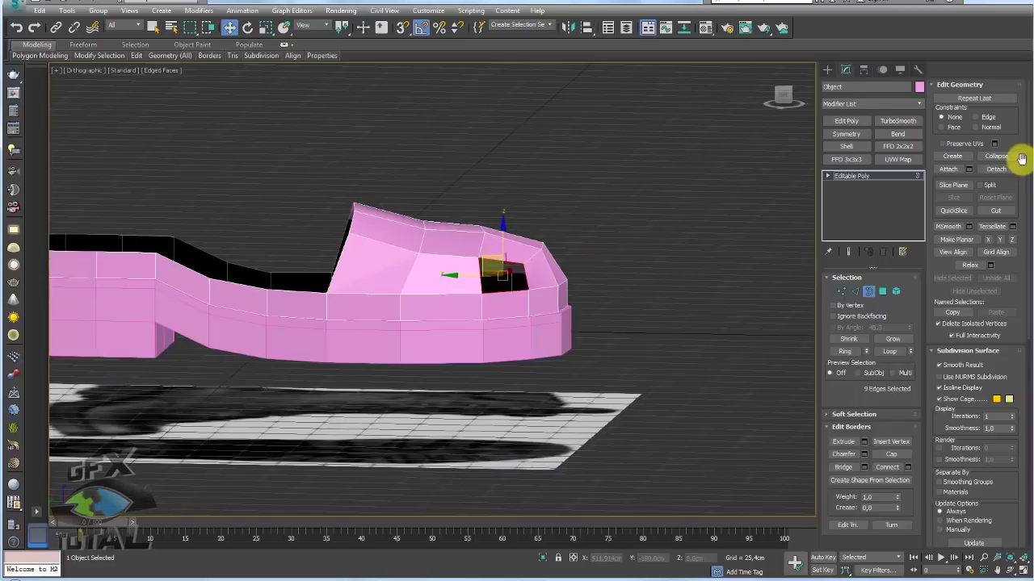
pyautogui.click(891, 454)
pyautogui.keyDown('alt'); pyautogui.moveTo(700, 342); pyautogui.dragTo(605, 359, button='middle'); pyautogui.keyUp('alt')
pyautogui.keyDown('alt'); pyautogui.moveTo(552, 277); pyautogui.dragTo(711, 290, button='middle'); pyautogui.keyUp('alt')
# Step: Select the two vertices on the lengthwise edge of the toe cap and move them sideways about 5.6 cm along X
pyautogui.click(841, 291)
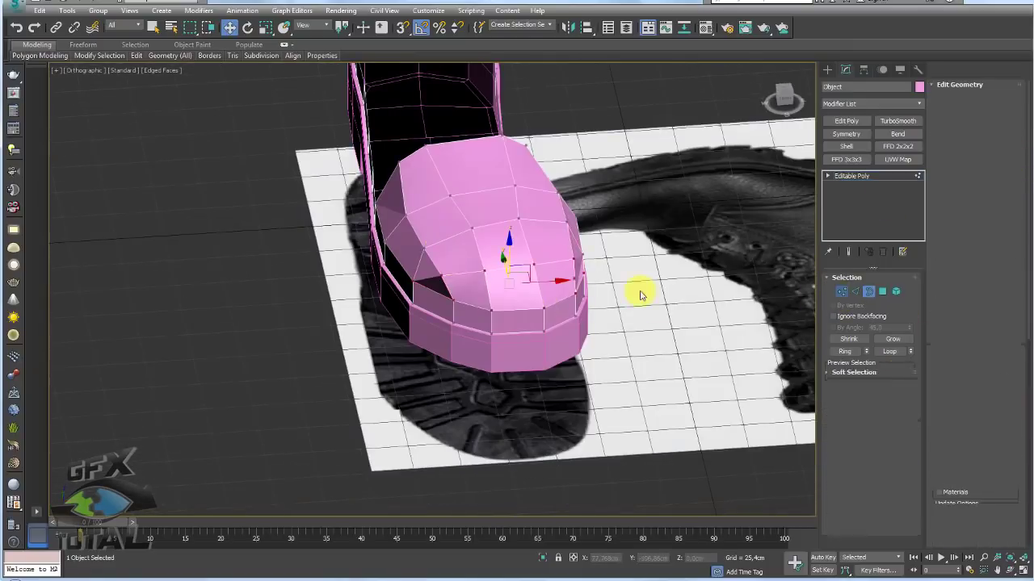
pyautogui.click(441, 276)
pyautogui.keyDown('alt'); pyautogui.moveTo(441, 276); pyautogui.dragTo(580, 275, button='middle'); pyautogui.keyUp('alt')
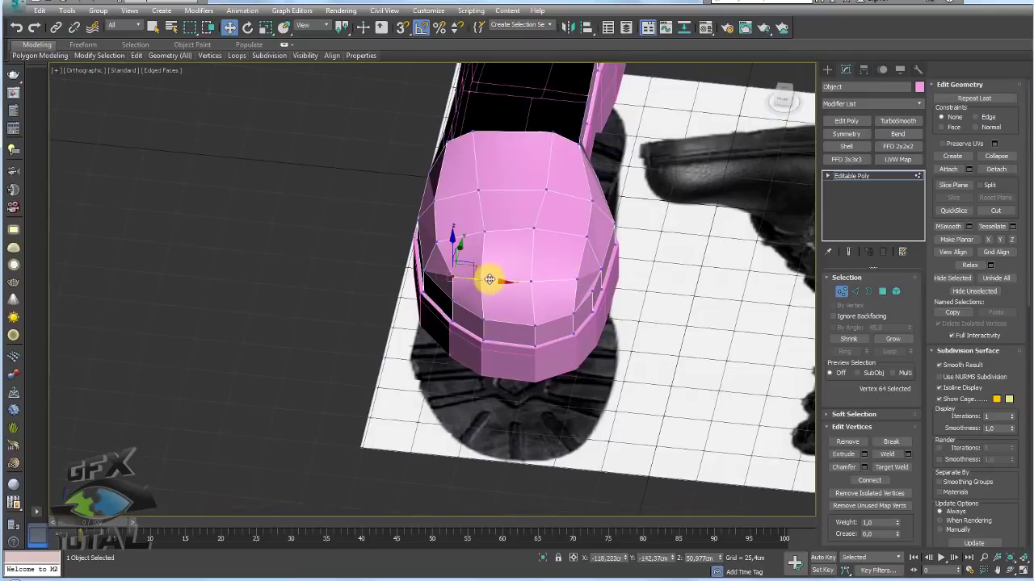
pyautogui.keyDown('alt'); pyautogui.moveTo(492, 275); pyautogui.dragTo(575, 347, button='middle'); pyautogui.keyUp('alt')
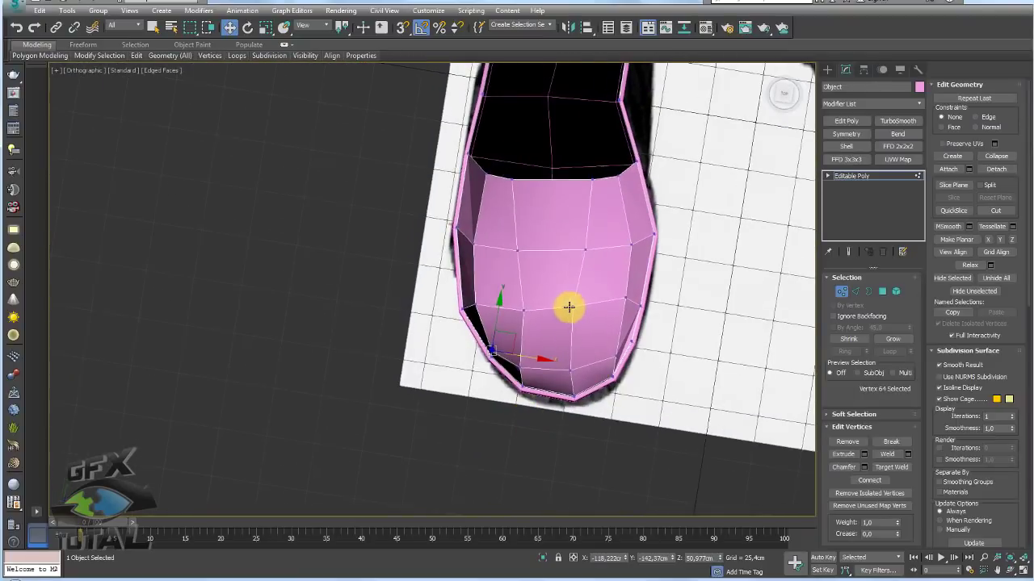
pyautogui.click(571, 365)
pyautogui.click(584, 323)
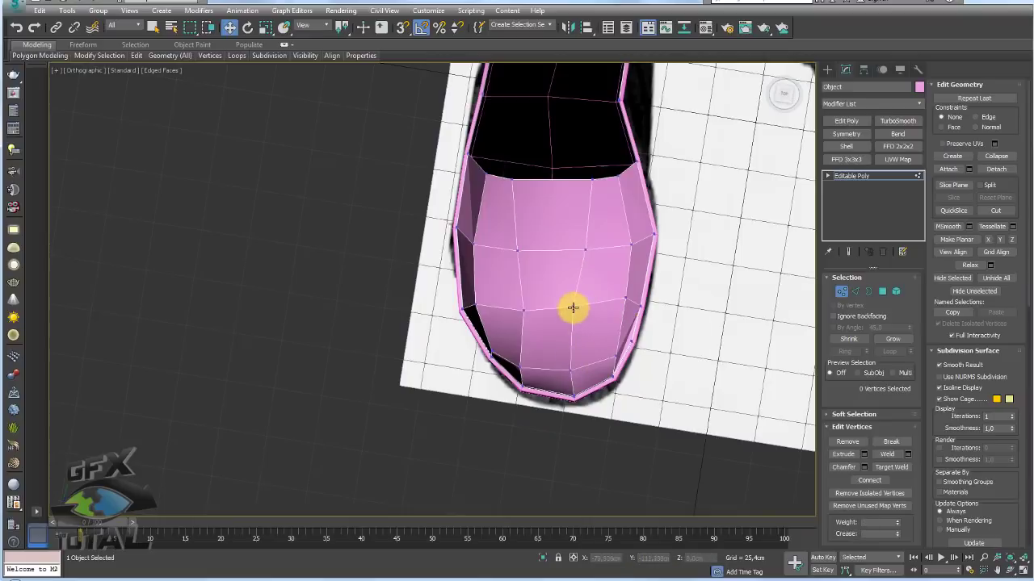
pyautogui.click(573, 308)
pyautogui.keyDown('ctrl'); pyautogui.click(572, 368); pyautogui.keyUp('ctrl')
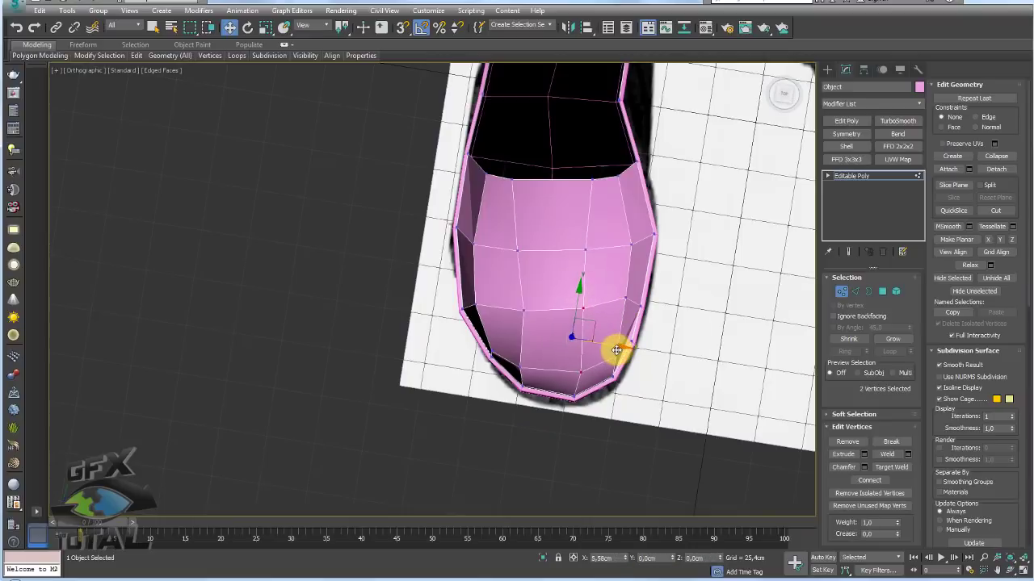
pyautogui.keyDown('alt'); pyautogui.moveTo(616, 350); pyautogui.dragTo(593, 296, button='middle'); pyautogui.keyUp('alt')
pyautogui.press('z')
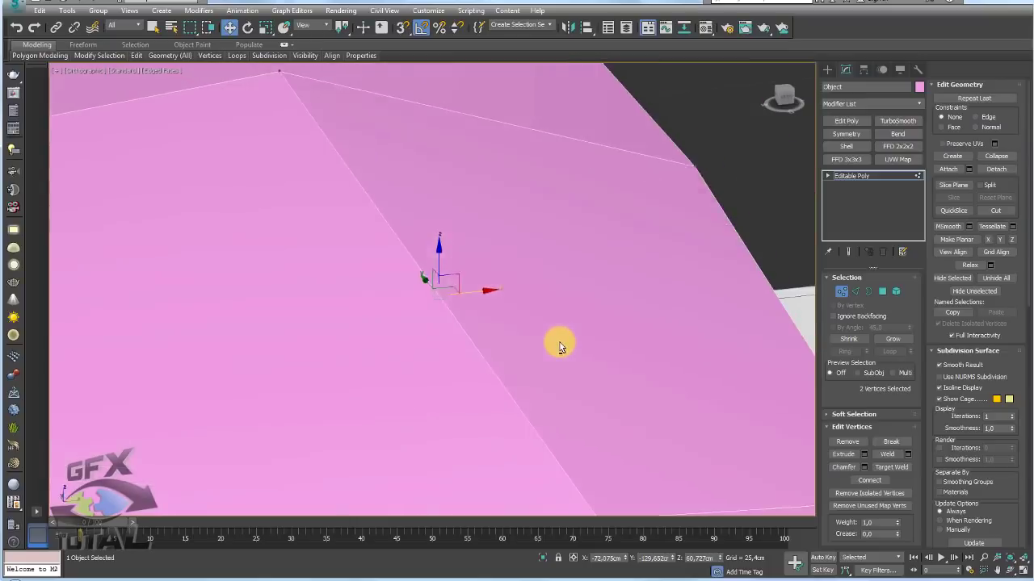
pyautogui.scroll(-10, 560, 346)
# Step: Select the twelve upper rim edges around the heel, leaving out the forefoot edges, and extrude them upward to a height of about 87 cm
pyautogui.keyDown('alt'); pyautogui.moveTo(498, 341); pyautogui.dragTo(860, 292, button='middle'); pyautogui.keyUp('alt')
pyautogui.click(858, 291)
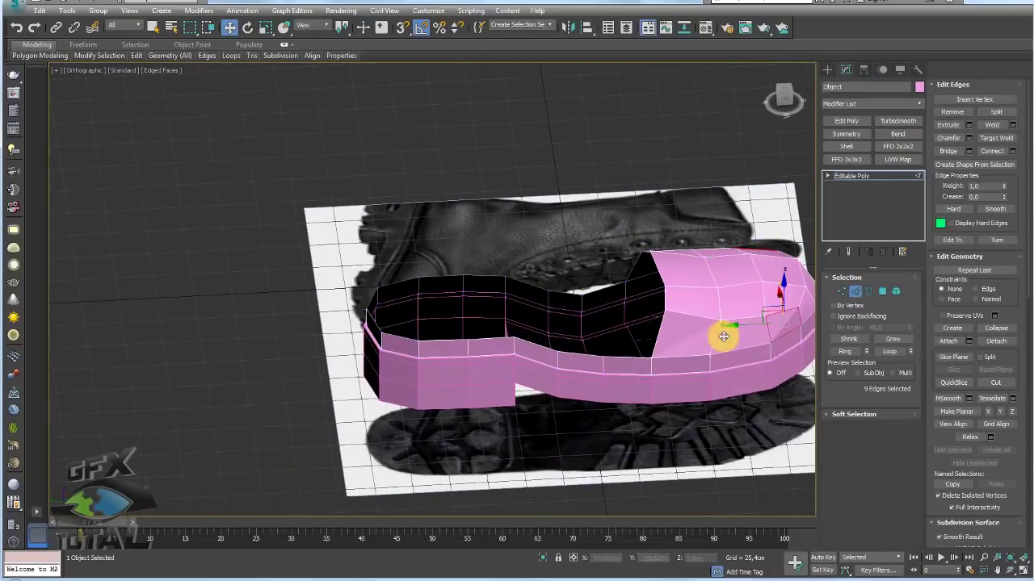
pyautogui.doubleClick(490, 340)
pyautogui.moveTo(670, 374); pyautogui.dragTo(525, 360, button='middle')
pyautogui.scroll(-2, 525, 361)
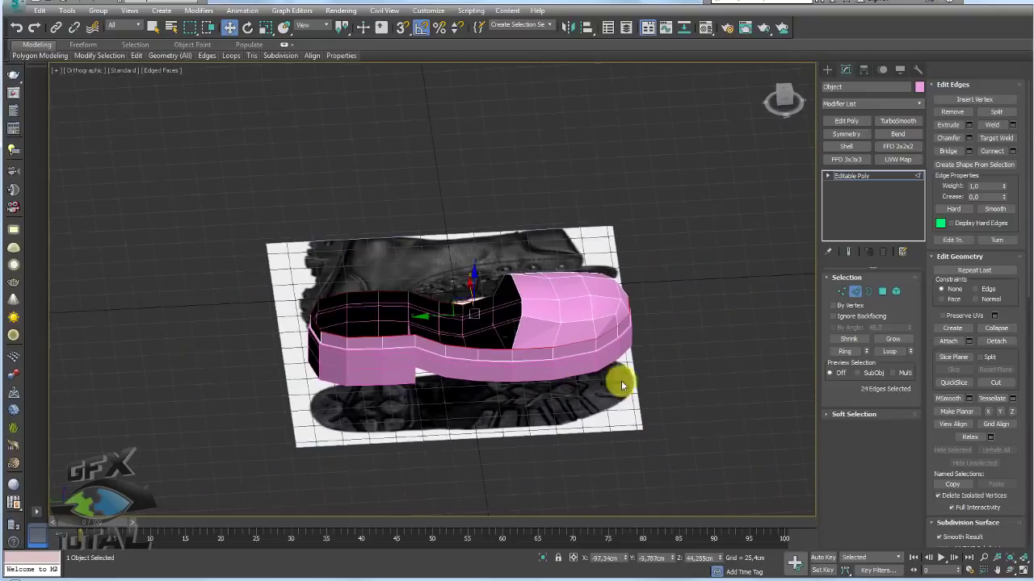
pyautogui.moveTo(711, 404); pyautogui.dragTo(482, 232)
pyautogui.keyDown('alt'); pyautogui.moveTo(485, 307); pyautogui.dragTo(475, 272, button='middle'); pyautogui.keyUp('alt')
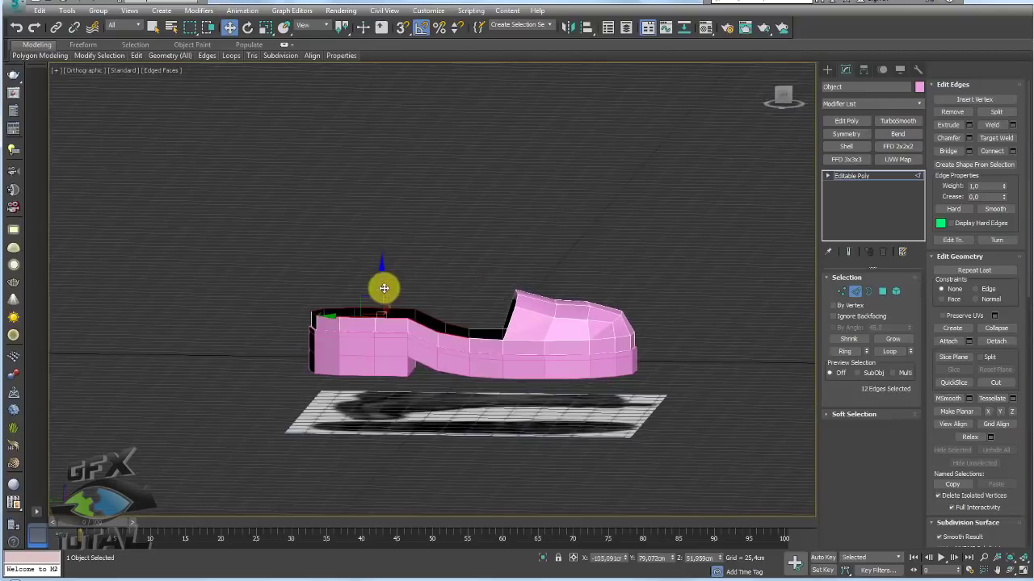
pyautogui.keyDown('shift'); pyautogui.moveTo(384, 288); pyautogui.dragTo(383, 231); pyautogui.keyUp('shift')
# Step: Select the six edges of the lower loop around the back of the heel and scale them slightly outward
pyautogui.keyDown('alt'); pyautogui.moveTo(383, 231); pyautogui.dragTo(430, 420, button='middle'); pyautogui.keyUp('alt')
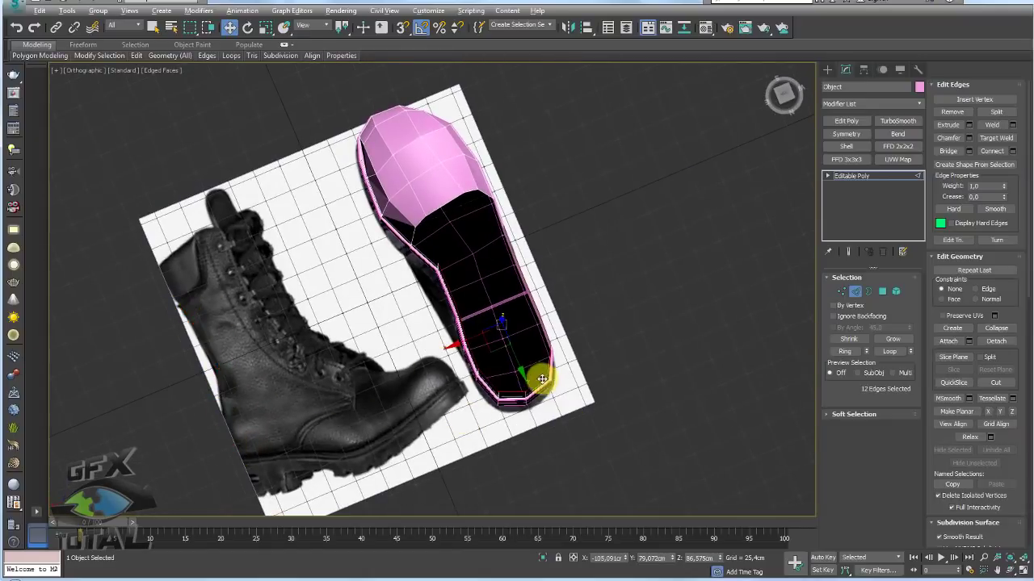
pyautogui.keyDown('alt'); pyautogui.moveTo(537, 376); pyautogui.dragTo(453, 305, button='middle'); pyautogui.keyUp('alt')
pyautogui.scroll(5, 453, 305)
pyautogui.keyDown('alt'); pyautogui.moveTo(554, 363); pyautogui.dragTo(605, 362, button='middle'); pyautogui.keyUp('alt')
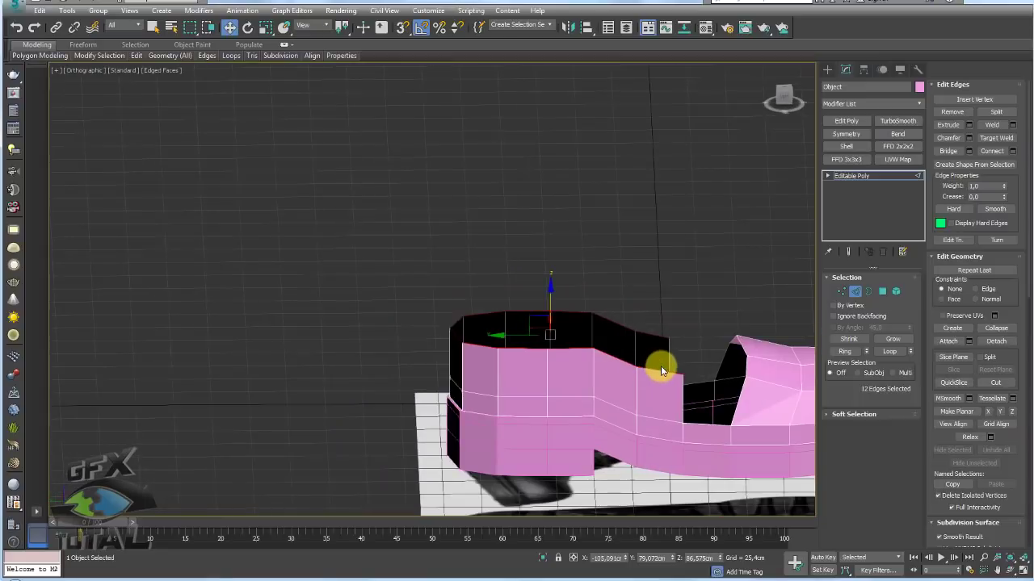
pyautogui.press('e')
pyautogui.press('r')
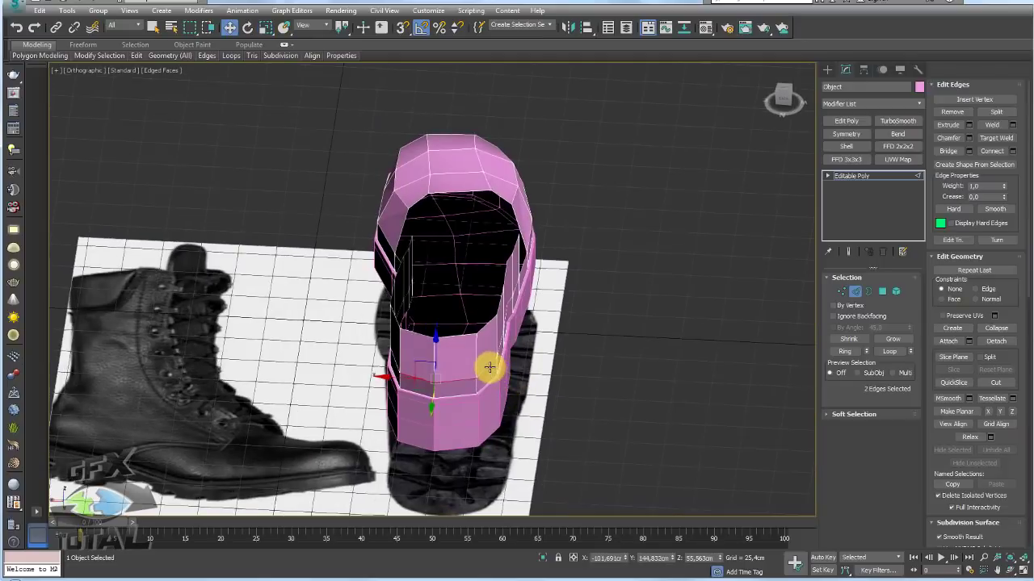
pyautogui.keyDown('ctrl'); pyautogui.click(396, 364); pyautogui.keyUp('ctrl')
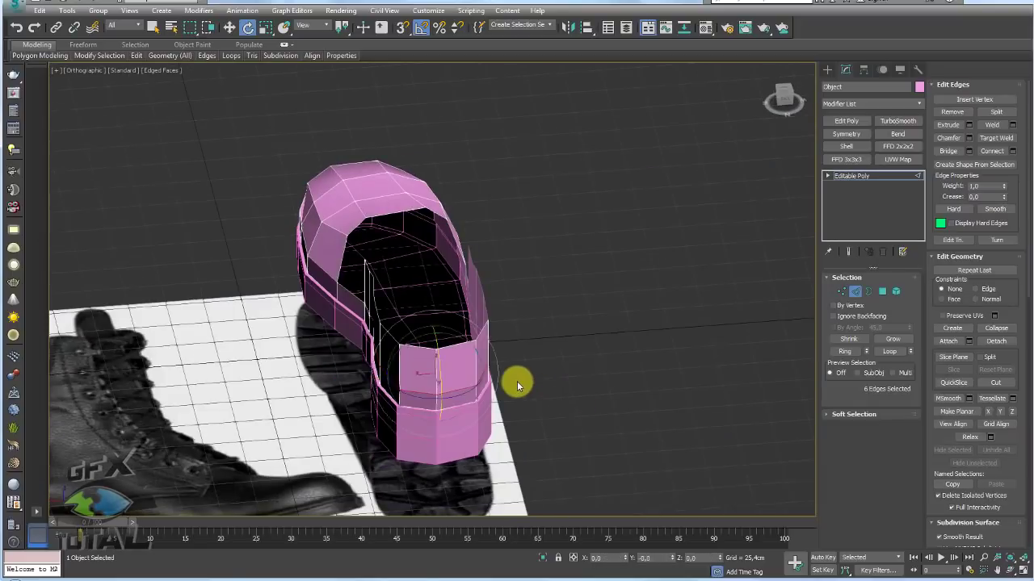
pyautogui.press('r')
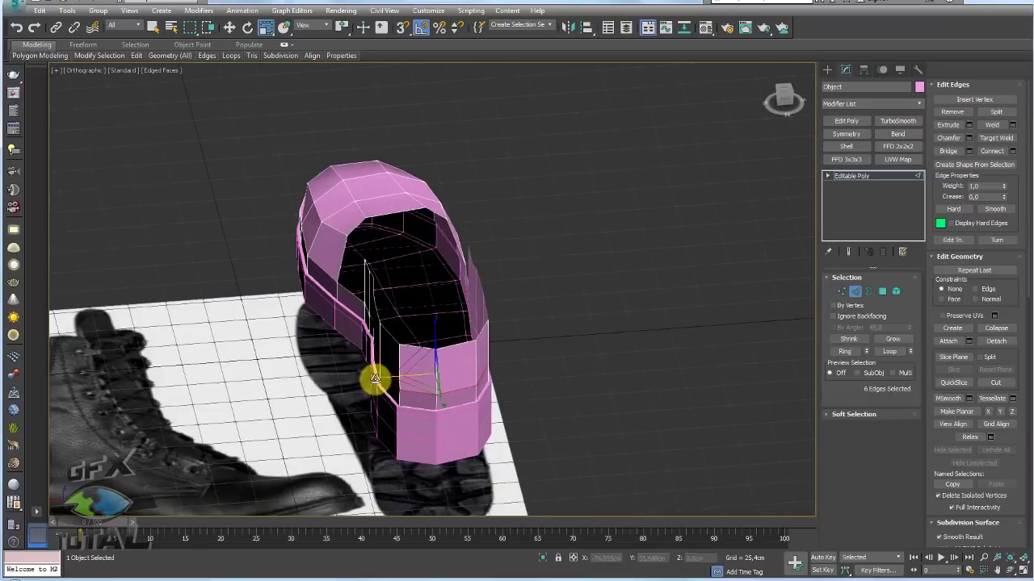
pyautogui.moveTo(376, 379); pyautogui.dragTo(370, 379)
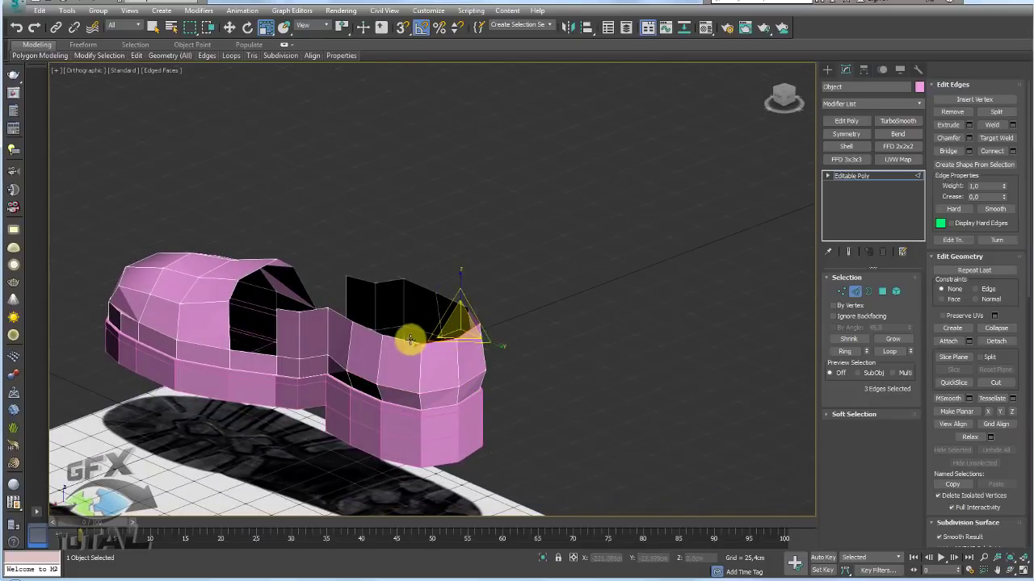
# Step: Add the neighbouring edge to the selected back rim edges of the heel and scale them to round its upper outline
pyautogui.keyDown('ctrl'); pyautogui.click(413, 343); pyautogui.keyUp('ctrl')
pyautogui.moveTo(406, 356); pyautogui.dragTo(390, 351)
pyautogui.keyDown('alt'); pyautogui.moveTo(401, 363); pyautogui.dragTo(511, 353, button='middle'); pyautogui.keyUp('alt')
pyautogui.moveTo(497, 344); pyautogui.dragTo(510, 346)
# Step: Select the whole open rim loop around the heel and extrude it upward about 92 cm to form the shaft
pyautogui.scroll(2, 517, 348)
pyautogui.keyDown('alt'); pyautogui.moveTo(517, 350); pyautogui.dragTo(499, 342, button='middle'); pyautogui.keyUp('alt')
pyautogui.doubleClick(454, 317)
pyautogui.scroll(-4, 460, 372)
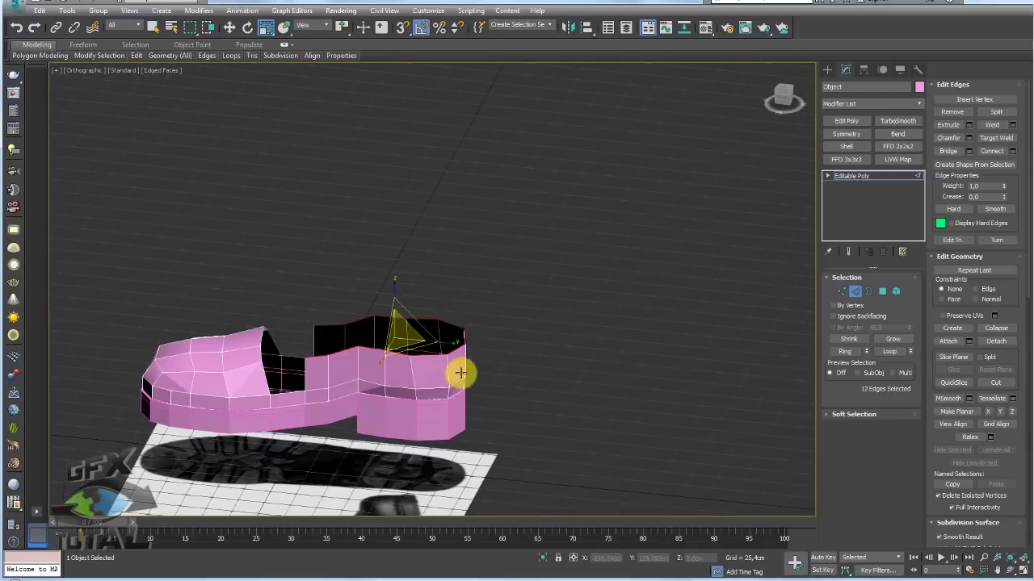
pyautogui.keyDown('alt'); pyautogui.moveTo(461, 373); pyautogui.dragTo(503, 362, button='middle'); pyautogui.keyUp('alt')
pyautogui.press('w')
pyautogui.moveTo(384, 298); pyautogui.dragTo(386, 203)
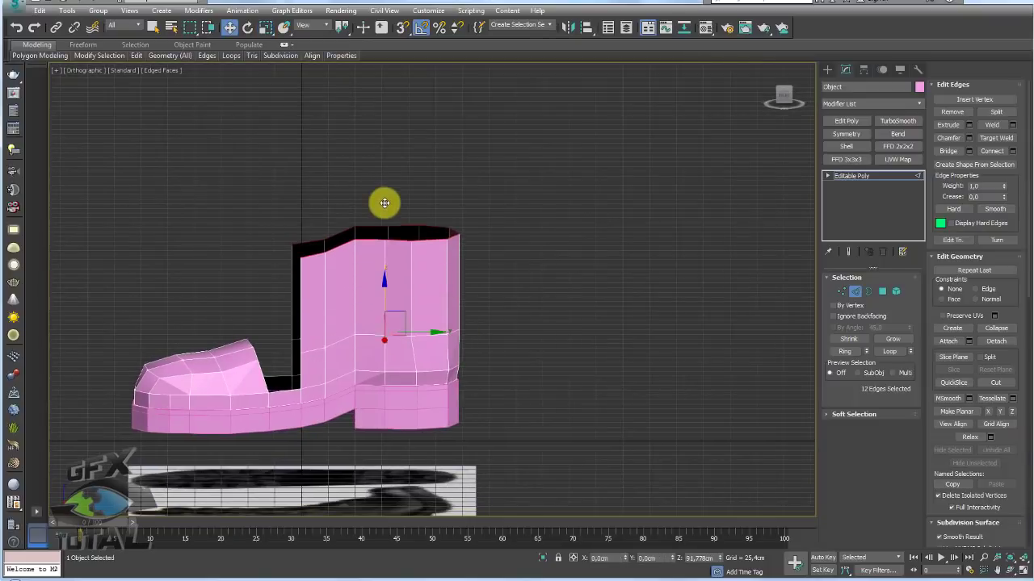
# Step: Examine the curve of the lacing edge on the reference boot and where it would run across the shaft in the Left view
pyautogui.scroll(-4, 466, 286)
pyautogui.keyDown('alt'); pyautogui.moveTo(514, 334); pyautogui.dragTo(521, 286, button='middle'); pyautogui.keyUp('alt')
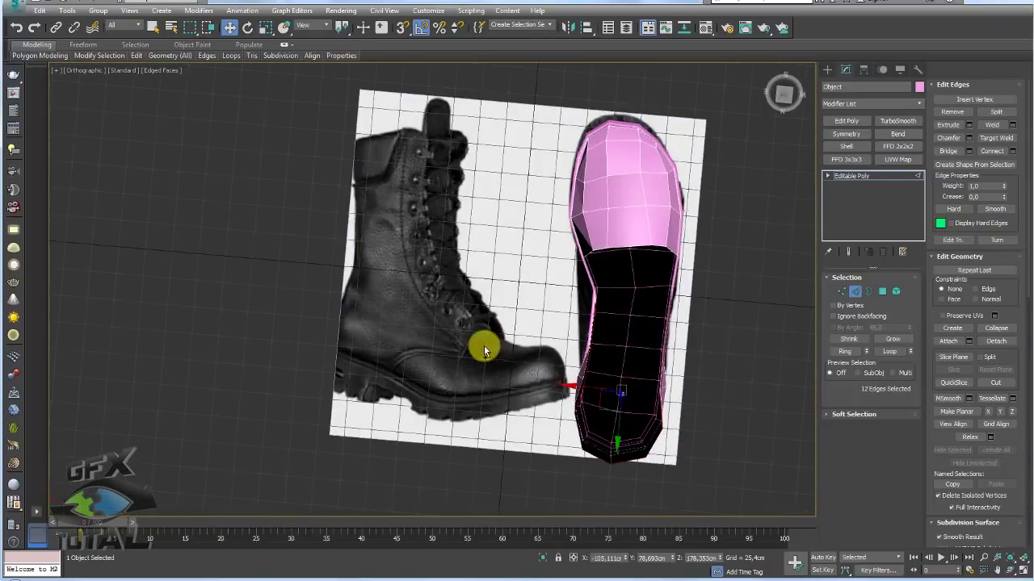
pyautogui.moveTo(472, 336)
pyautogui.mouseDown()
pyautogui.moveTo(436, 301)
pyautogui.moveTo(416, 169)
pyautogui.moveTo(427, 139)
pyautogui.mouseUp()
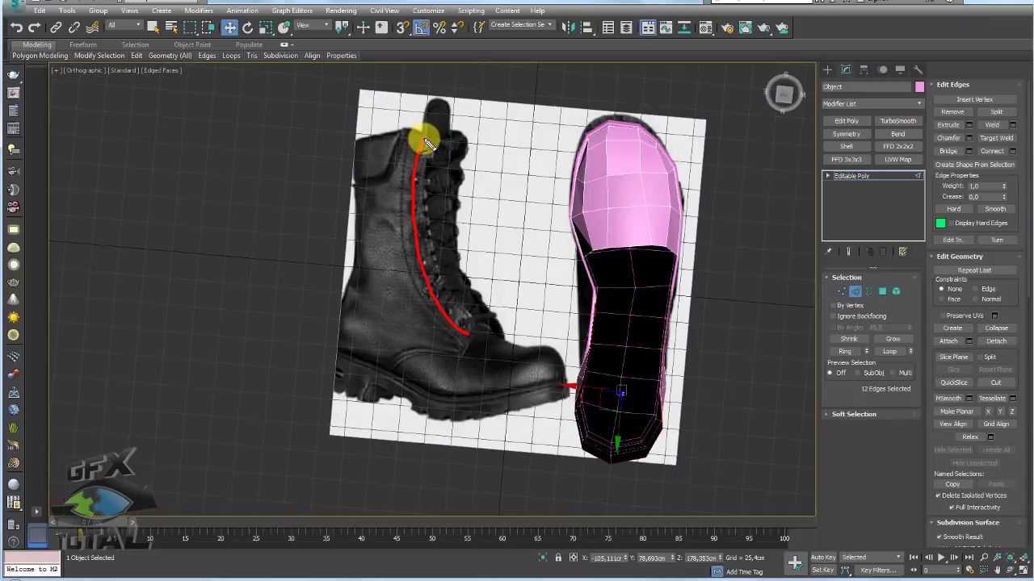
pyautogui.press('Escape')
pyautogui.moveTo(478, 333); pyautogui.dragTo(415, 162)
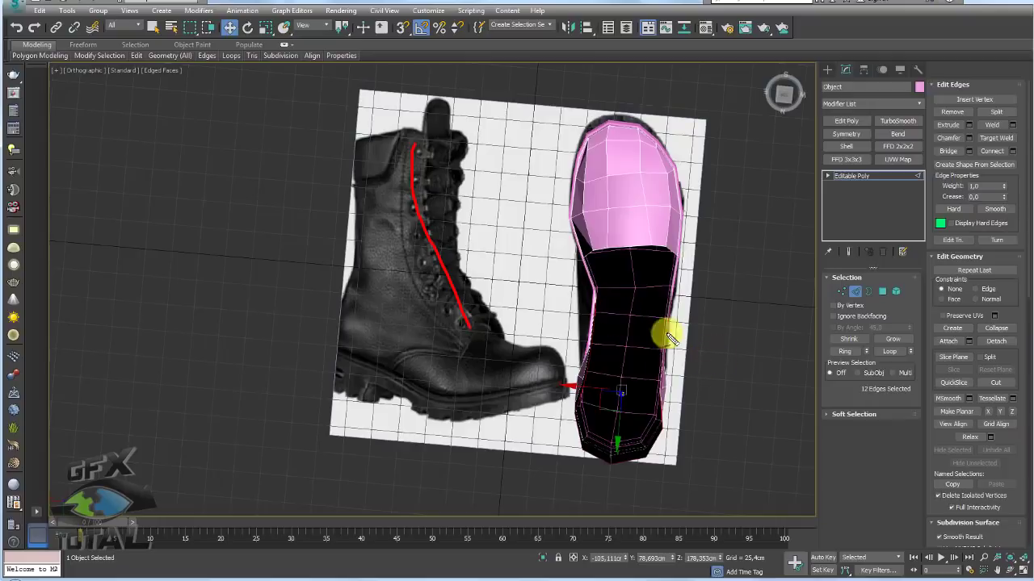
pyautogui.keyDown('alt'); pyautogui.moveTo(693, 351); pyautogui.dragTo(554, 233, button='middle'); pyautogui.keyUp('alt')
pyautogui.press('l')
pyautogui.scroll(-2, 570, 277)
pyautogui.moveTo(448, 217); pyautogui.dragTo(525, 295, button='middle')
pyautogui.scroll(2, 528, 297)
pyautogui.moveTo(566, 319); pyautogui.dragTo(517, 307)
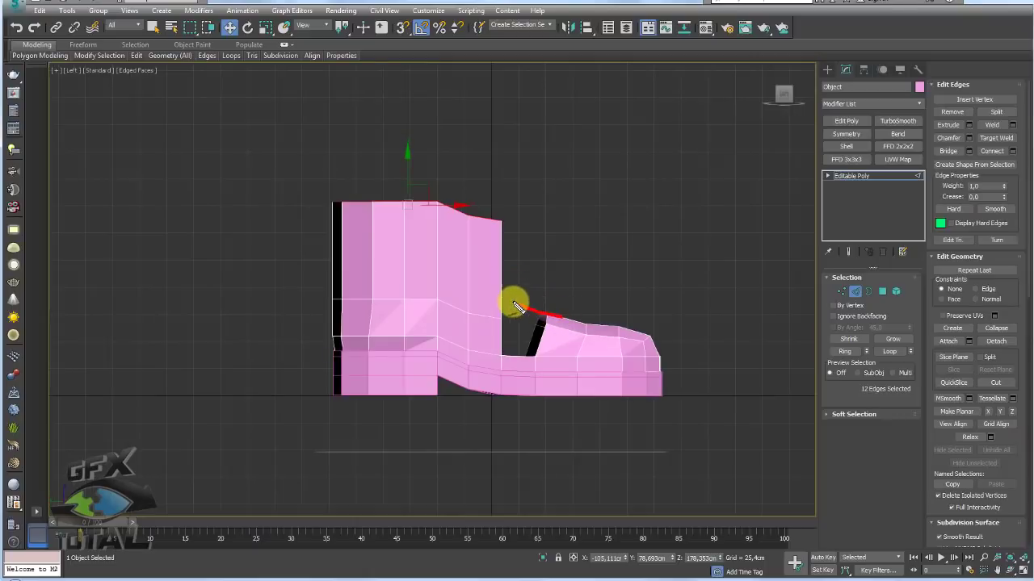
pyautogui.moveTo(477, 255)
pyautogui.mouseDown()
pyautogui.moveTo(468, 115)
pyautogui.moveTo(484, 87)
pyautogui.mouseUp()
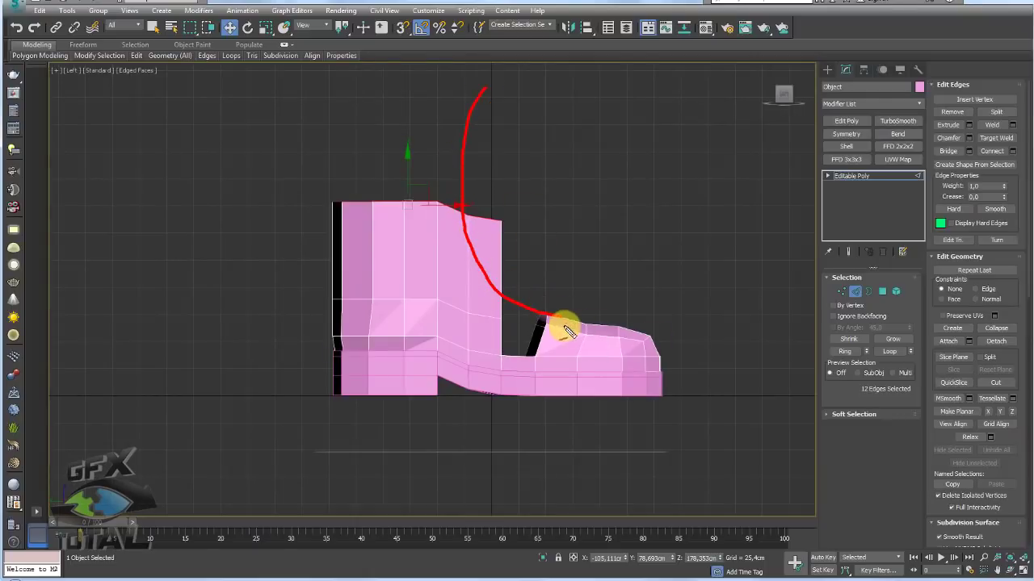
pyautogui.hotkey('ctrl', 'z')
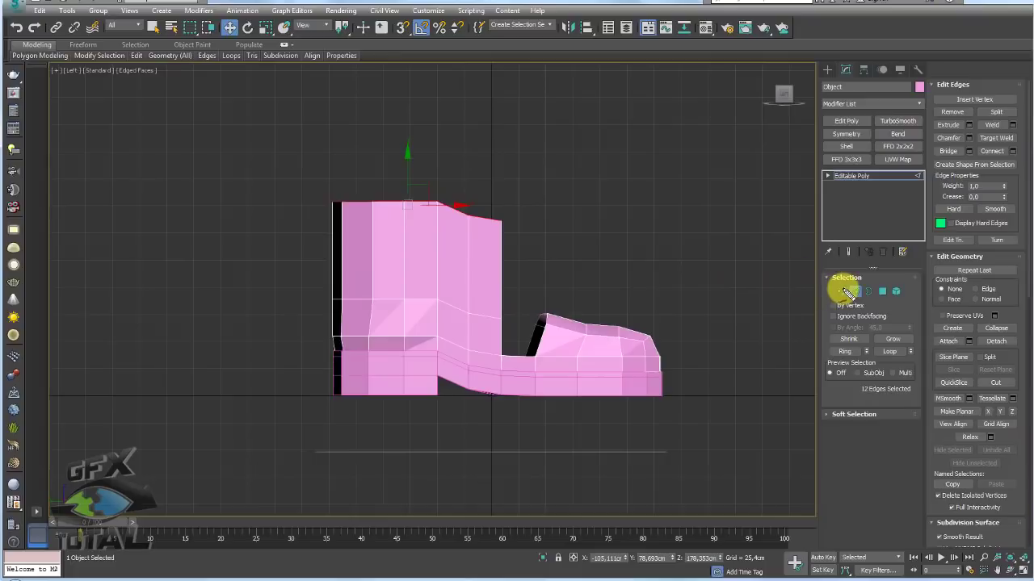
# Step: Cut a curved lacing line across one side of the shaft, from its front edge up to the top rim
pyautogui.click(843, 292)
pyautogui.keyDown('alt'); pyautogui.moveTo(537, 243); pyautogui.dragTo(511, 284, button='middle'); pyautogui.keyUp('alt')
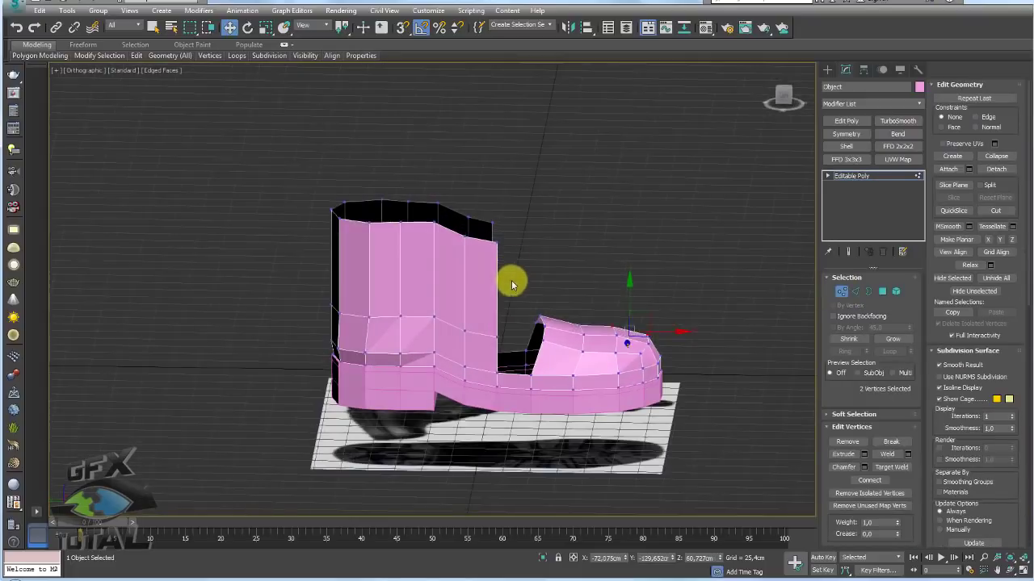
pyautogui.scroll(4, 495, 312)
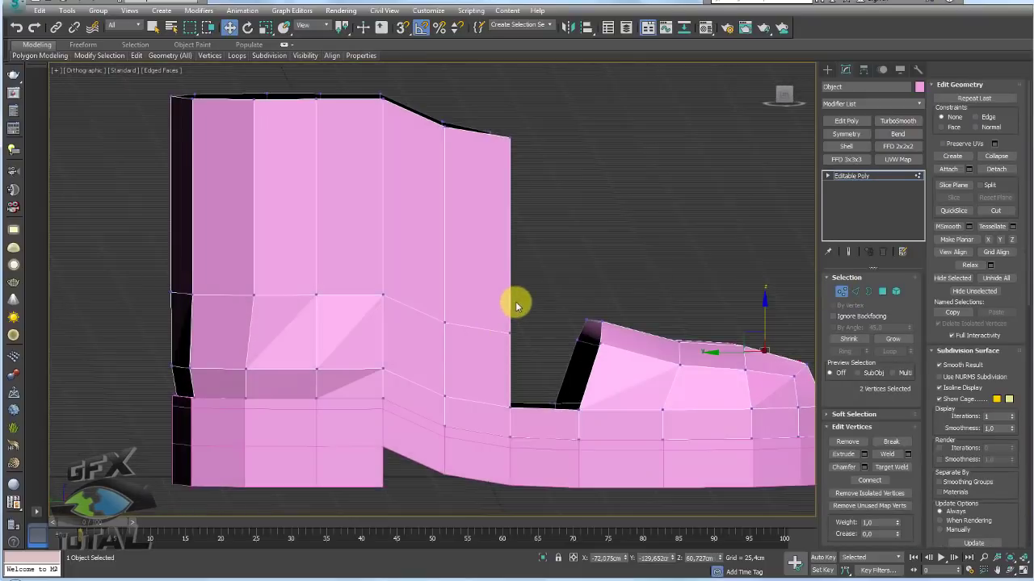
pyautogui.hotkey('alt', 'c')
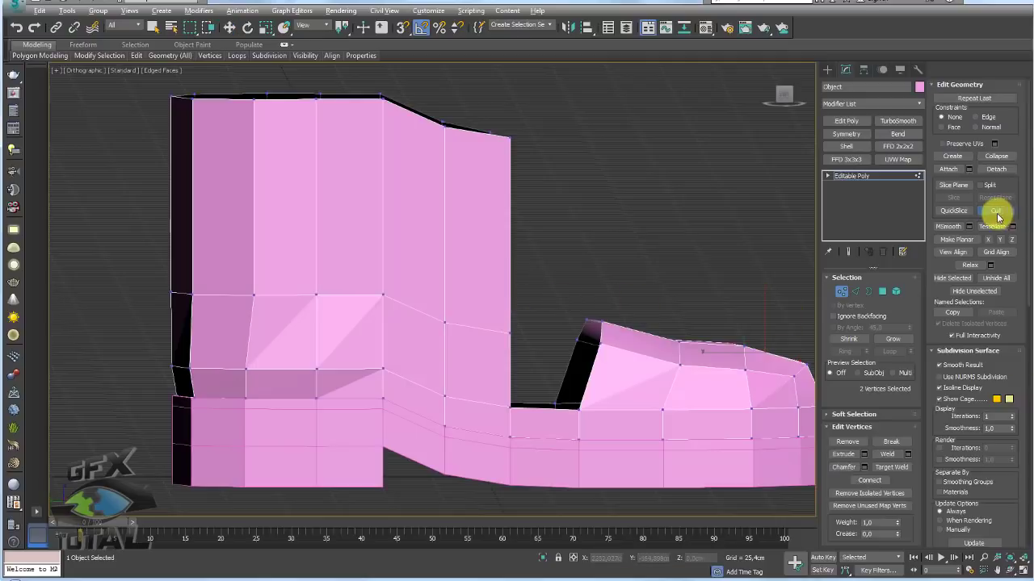
pyautogui.click(510, 287)
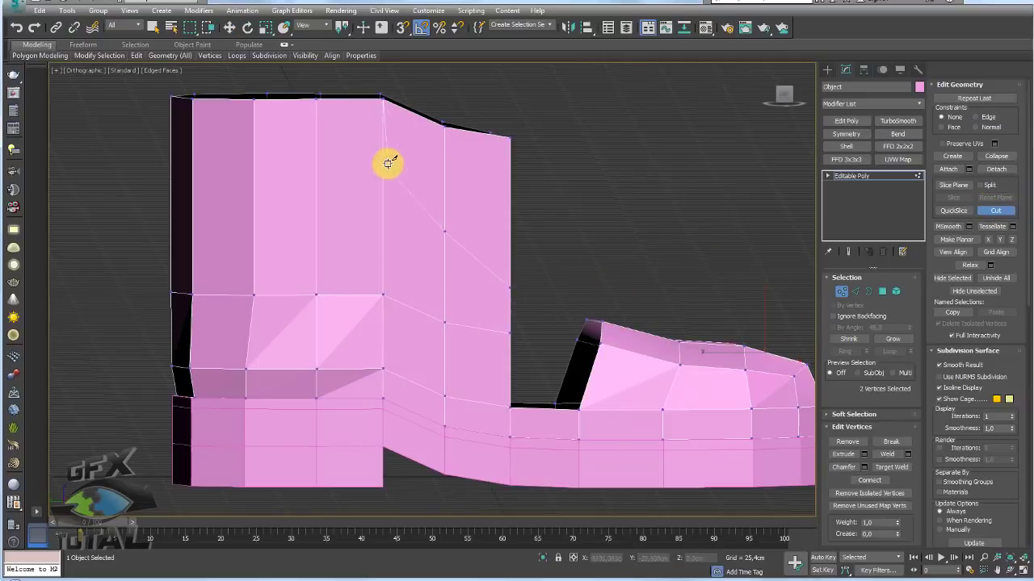
pyautogui.rightClick(532, 140)
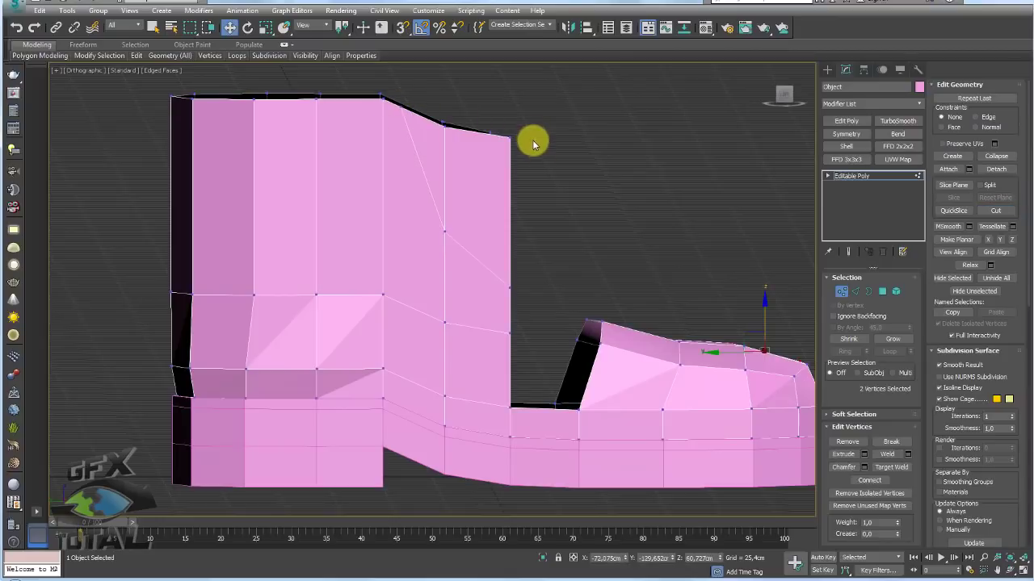
# Step: Cut a matching curved lacing line on the opposite side of the shaft, from the front edge up to the top rim
pyautogui.keyDown('alt'); pyautogui.moveTo(581, 177); pyautogui.dragTo(344, 197, button='middle'); pyautogui.keyUp('alt')
pyautogui.moveTo(800, 275); pyautogui.dragTo(595, 265, button='middle')
pyautogui.scroll(4, 595, 266)
pyautogui.scroll(-2, 613, 263)
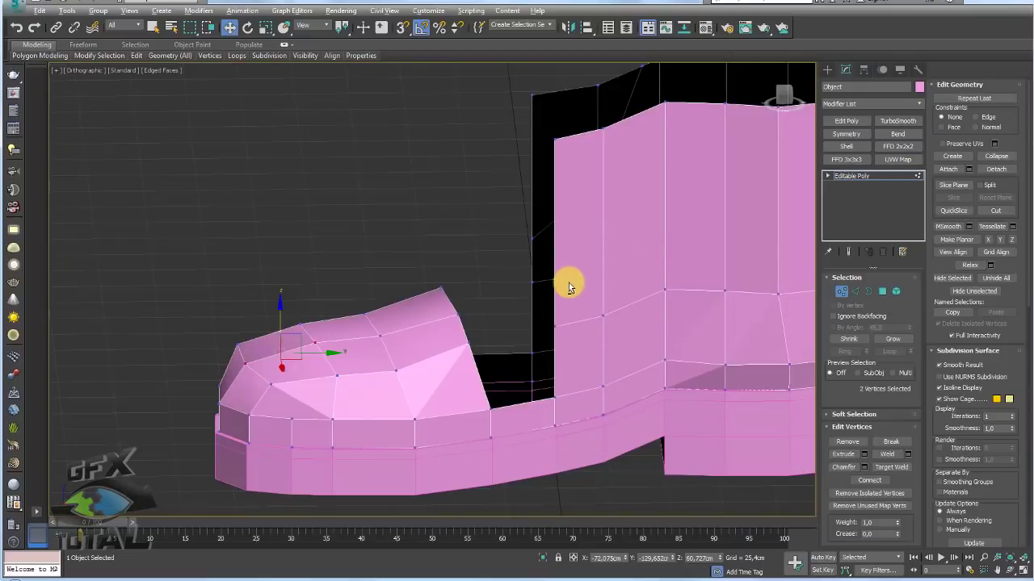
pyautogui.hotkey('alt', 'c')
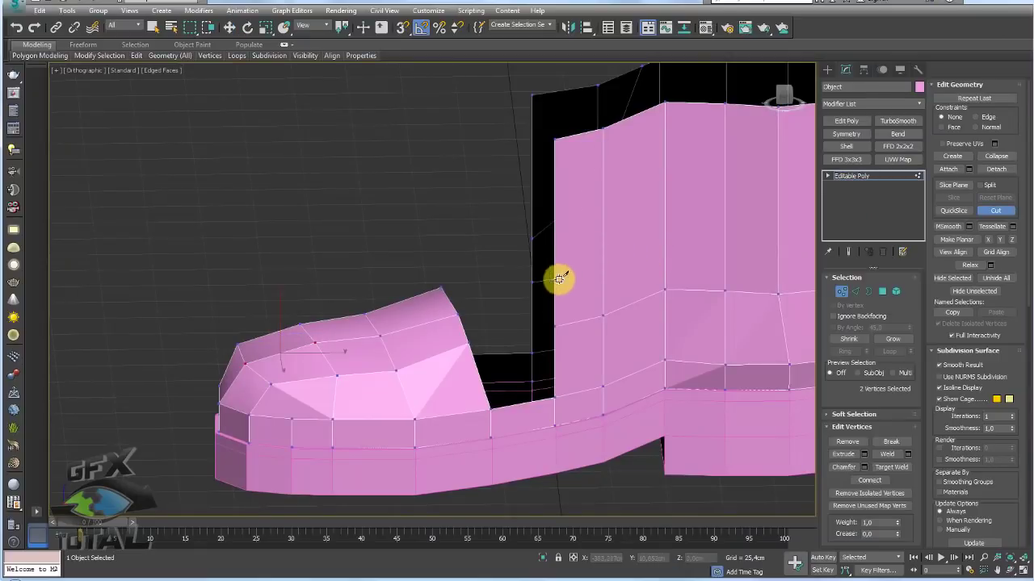
pyautogui.click(558, 280)
pyautogui.click(603, 242)
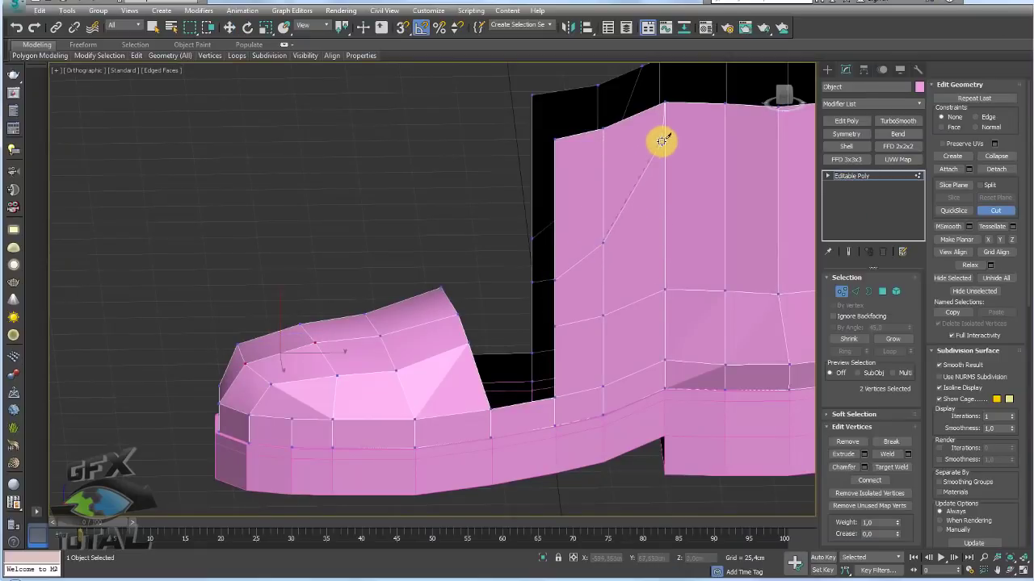
pyautogui.click(678, 104)
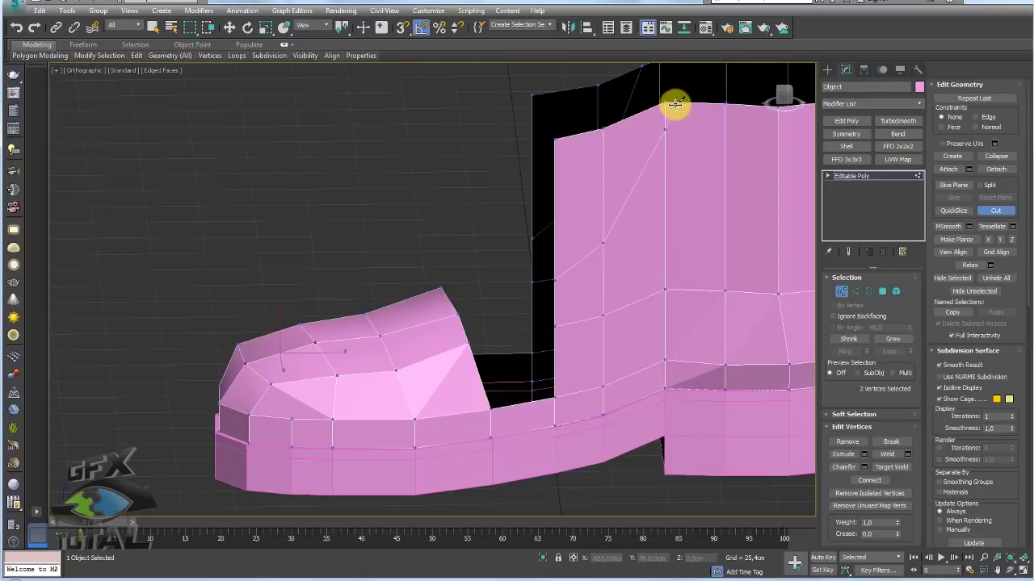
pyautogui.rightClick(622, 176)
# Step: Delete the unwanted corner vertices in front of the curved lacing line on both sides of the shaft
pyautogui.keyDown('alt'); pyautogui.moveTo(622, 176); pyautogui.dragTo(520, 102, button='middle'); pyautogui.keyUp('alt')
pyautogui.scroll(1, 521, 102)
pyautogui.rightClick(513, 146)
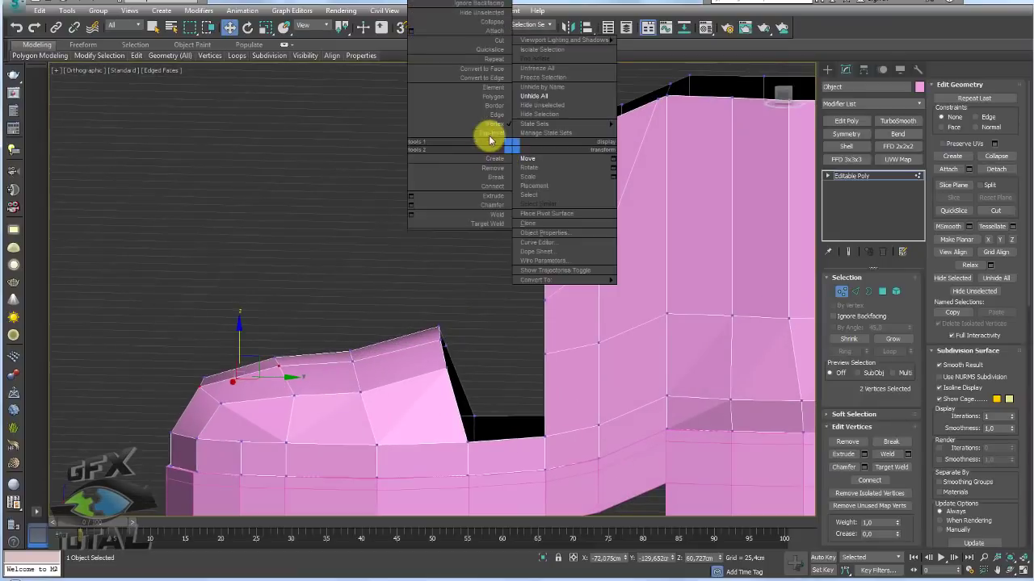
pyautogui.click(536, 158)
pyautogui.moveTo(525, 92); pyautogui.dragTo(582, 135)
pyautogui.press('Delete')
pyautogui.moveTo(610, 87); pyautogui.dragTo(631, 112)
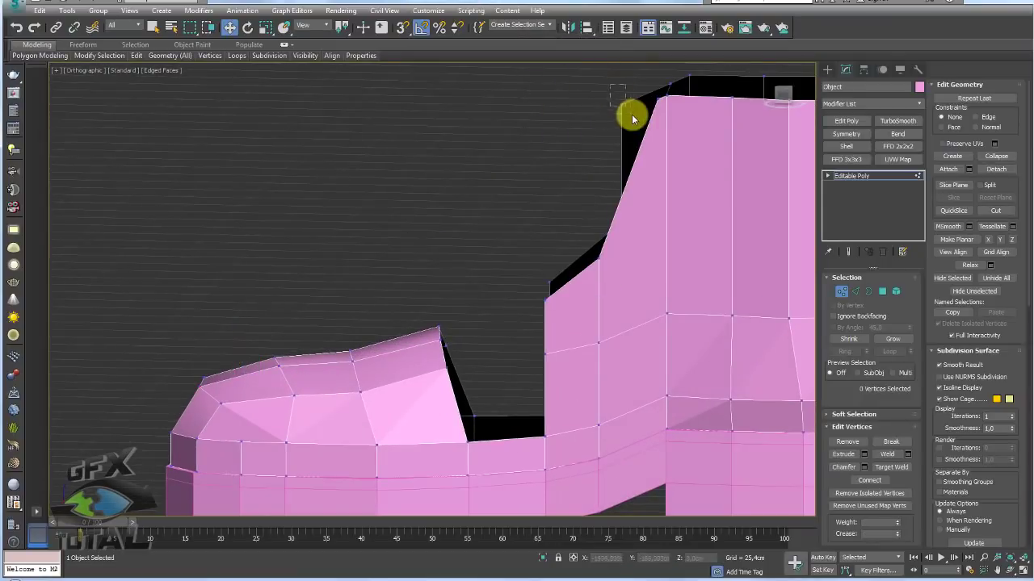
pyautogui.press('Delete')
# Step: Move two ankle vertices on one side outward about 7 cm and adjust the vertex below them to widen the boot above the sole
pyautogui.scroll(-5, 618, 162)
pyautogui.keyDown('alt'); pyautogui.moveTo(618, 162); pyautogui.dragTo(614, 269, button='middle'); pyautogui.keyUp('alt')
pyautogui.scroll(3, 606, 231)
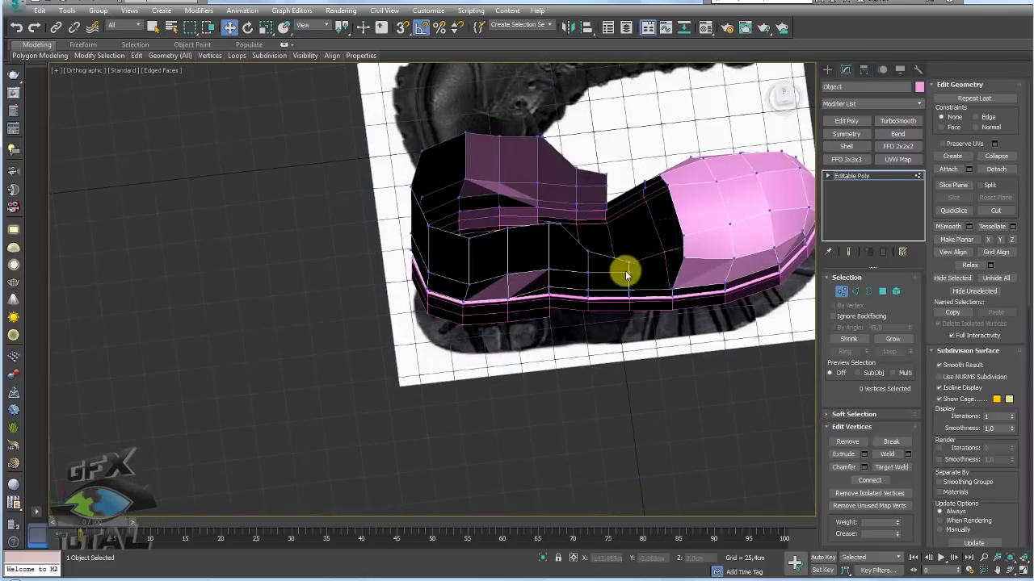
pyautogui.click(628, 261)
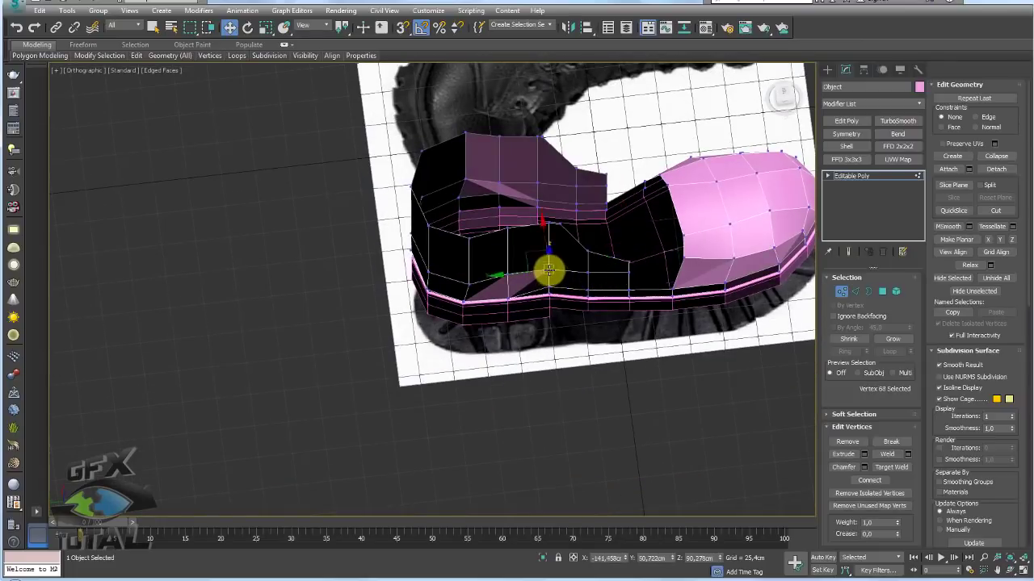
pyautogui.keyDown('ctrl'); pyautogui.click(507, 275); pyautogui.keyUp('ctrl')
pyautogui.keyDown('alt'); pyautogui.moveTo(582, 277); pyautogui.dragTo(498, 235, button='middle'); pyautogui.keyUp('alt')
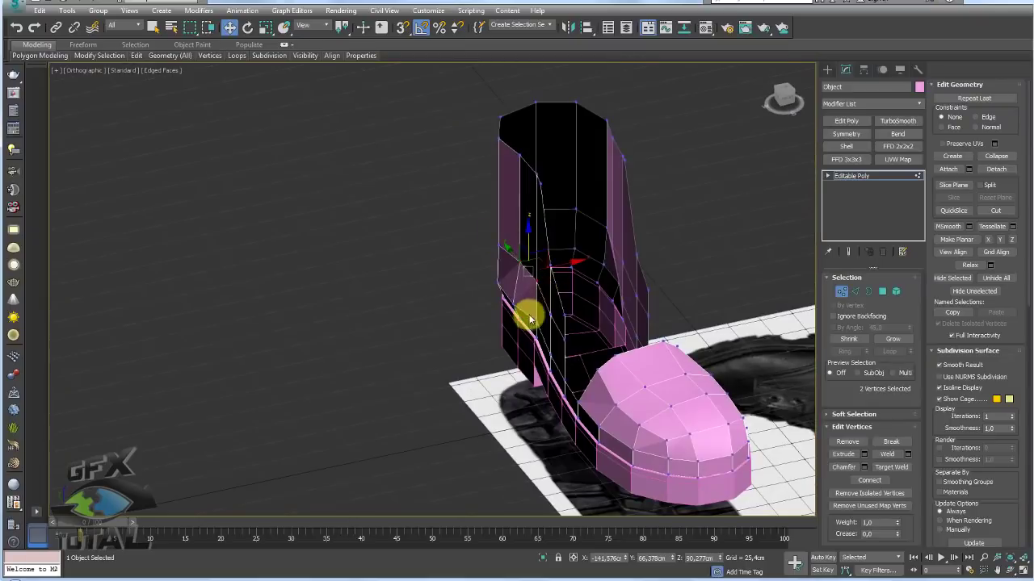
pyautogui.scroll(2, 529, 320)
pyautogui.moveTo(563, 248); pyautogui.dragTo(549, 251)
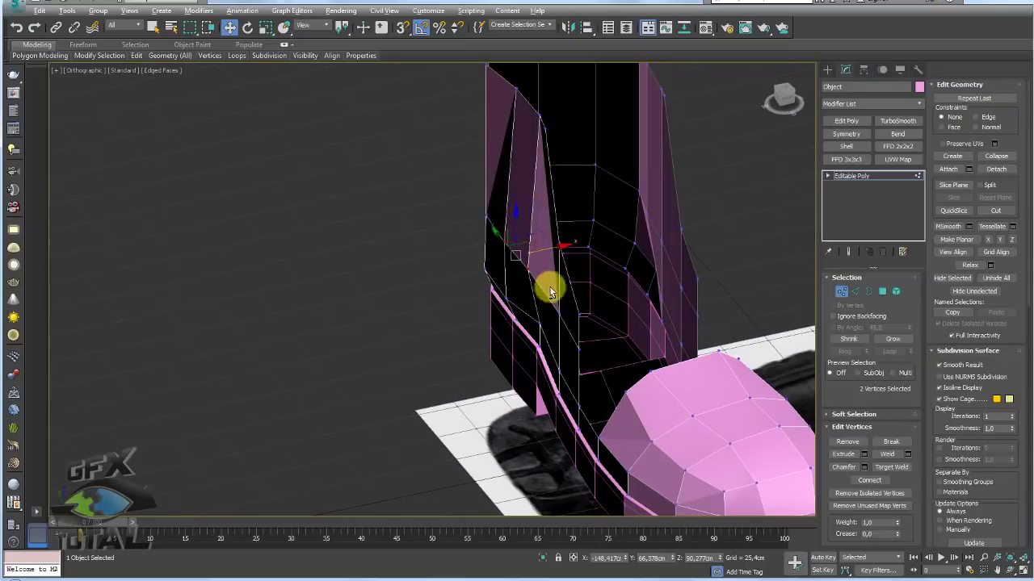
pyautogui.keyDown('alt'); pyautogui.moveTo(549, 288); pyautogui.dragTo(688, 307, button='middle'); pyautogui.keyUp('alt')
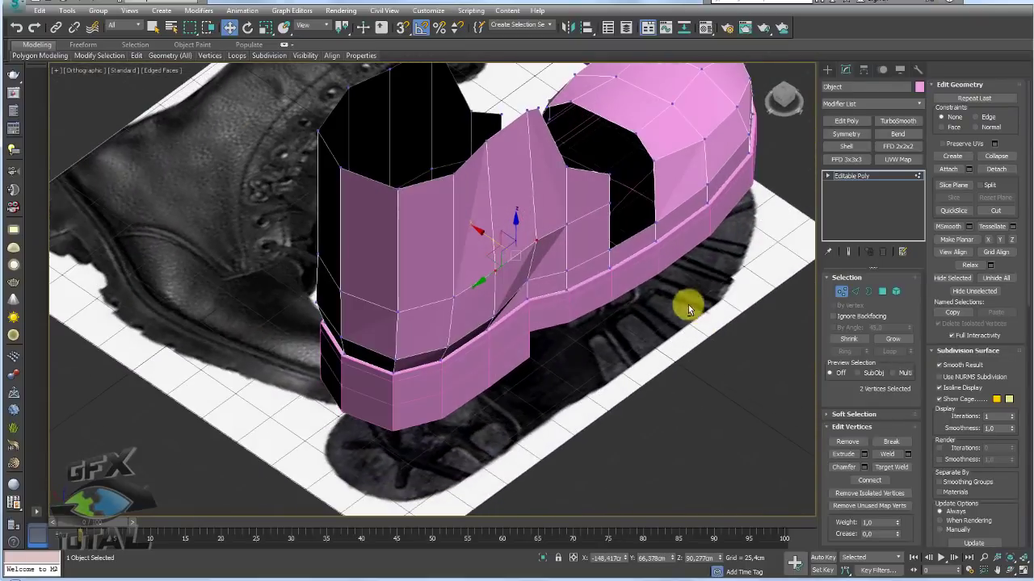
pyautogui.click(510, 281)
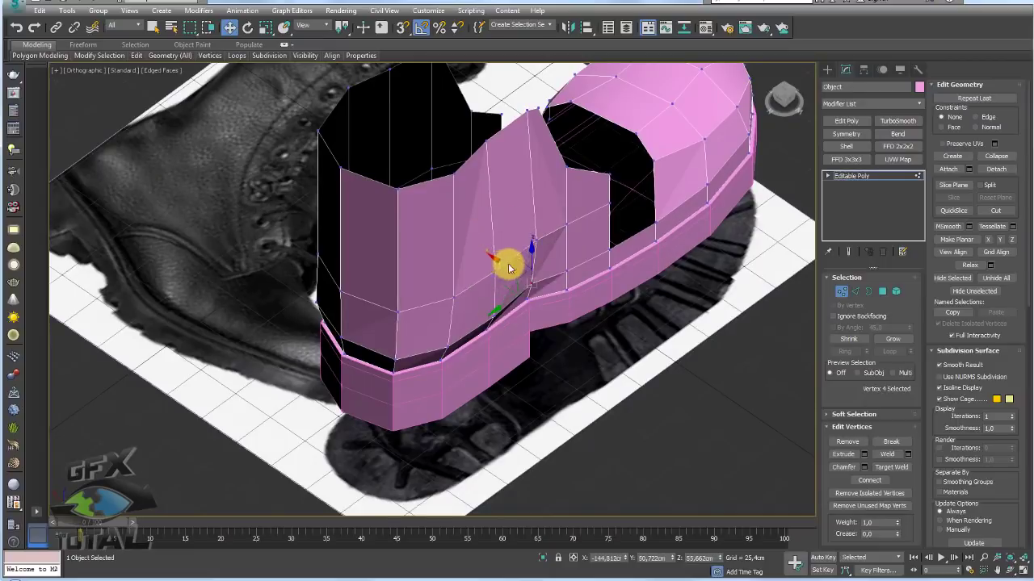
pyautogui.keyDown('alt'); pyautogui.moveTo(499, 272); pyautogui.dragTo(570, 243, button='middle'); pyautogui.keyUp('alt')
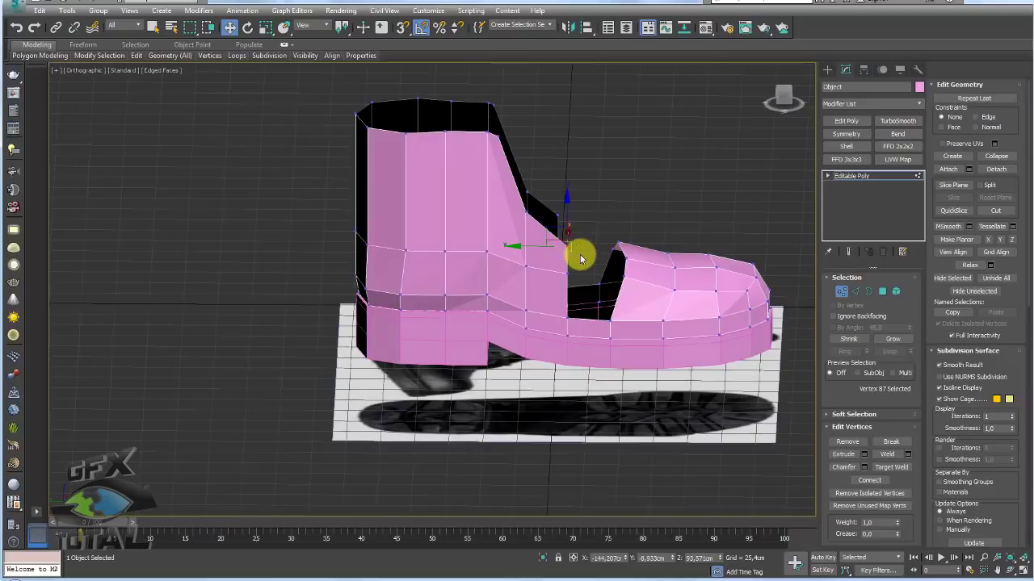
# Step: In the Left view, shift the shaft's lower front vertices forward so the front edge slants parallel to the toe cap's rear edge
pyautogui.press('l')
pyautogui.scroll(3, 503, 299)
pyautogui.scroll(3, 474, 261)
pyautogui.press('F3')
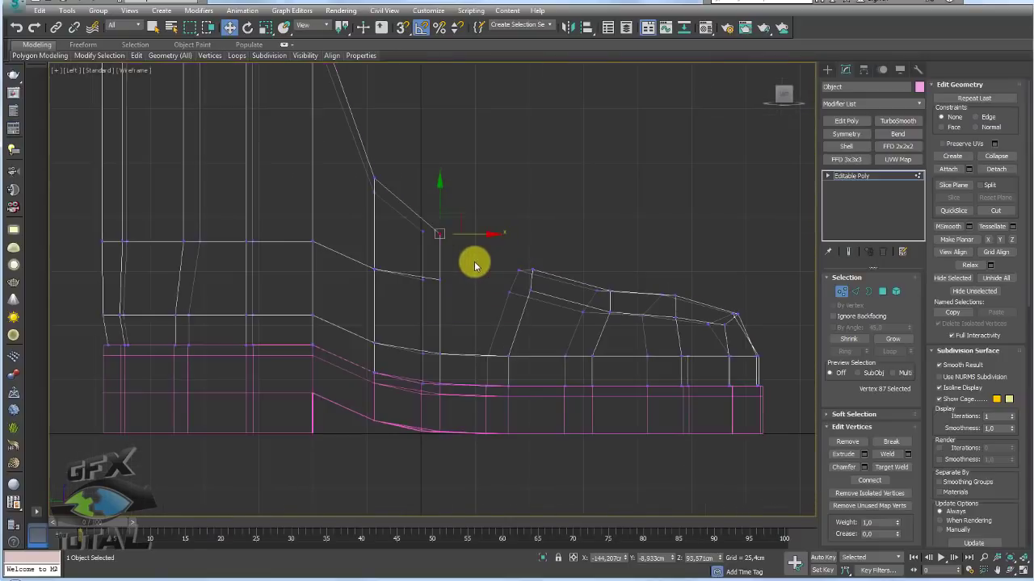
pyautogui.moveTo(412, 221); pyautogui.dragTo(480, 281)
# Step: Bridge the side edges of the toe cap to the shaft's front edges across the gap on both sides
pyautogui.click(856, 290)
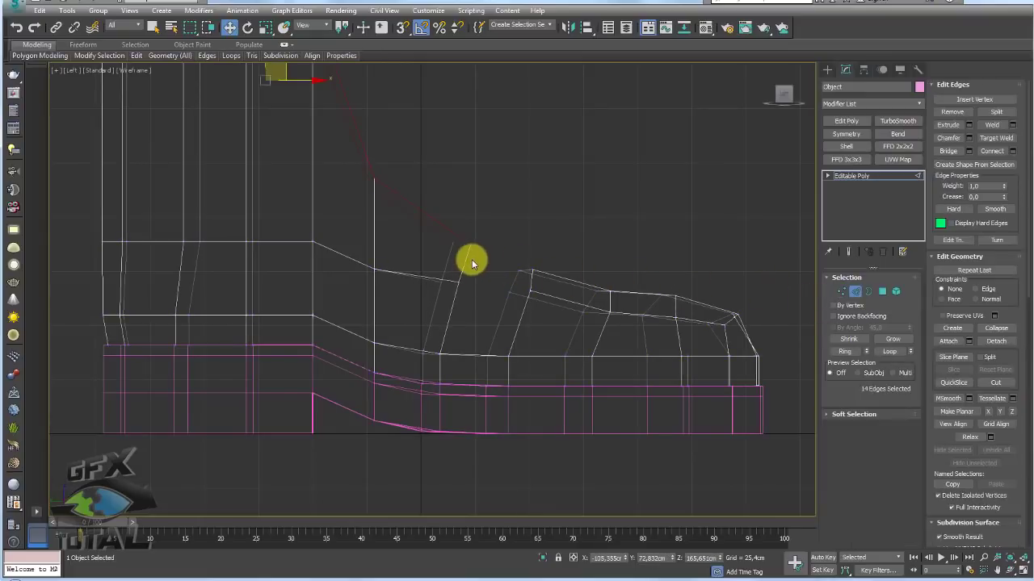
pyautogui.click(466, 262)
pyautogui.doubleClick(533, 281)
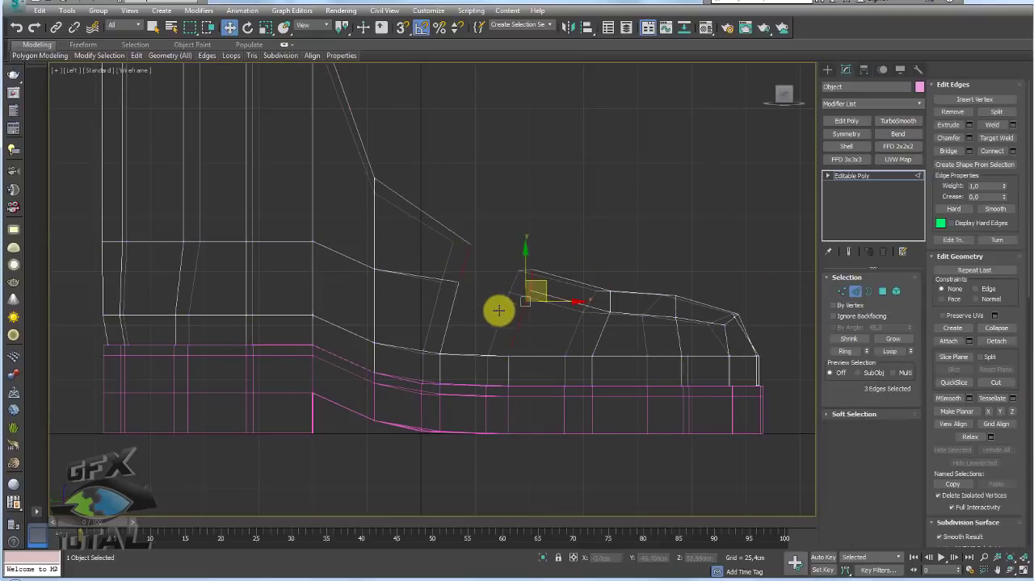
pyautogui.keyDown('alt'); pyautogui.moveTo(685, 311); pyautogui.dragTo(651, 358, button='middle'); pyautogui.keyUp('alt')
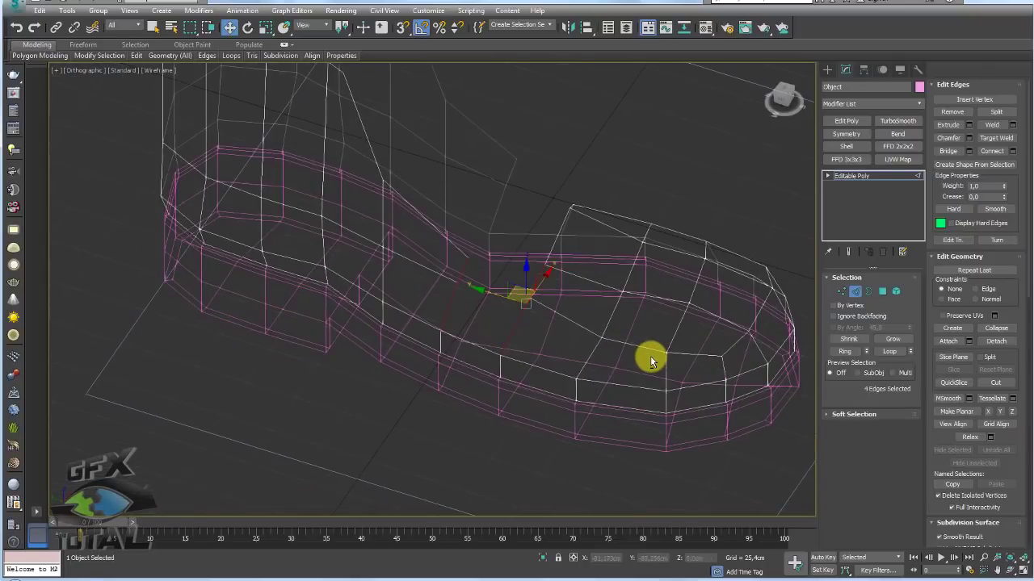
pyautogui.press('F3')
pyautogui.keyDown('alt'); pyautogui.moveTo(589, 259); pyautogui.dragTo(532, 312, button='middle'); pyautogui.keyUp('alt')
pyautogui.click(540, 355)
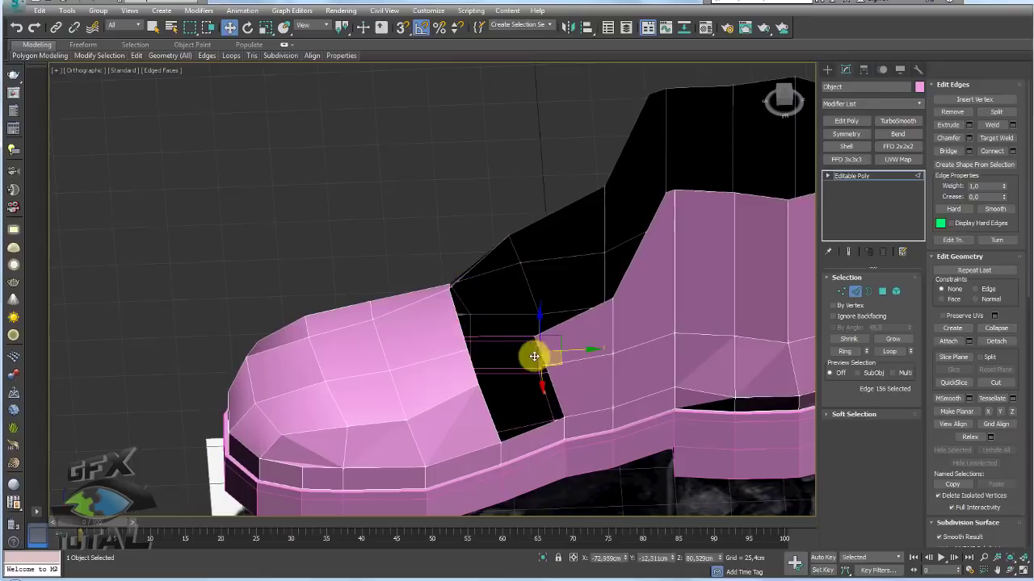
pyautogui.keyDown('ctrl'); pyautogui.click(475, 370); pyautogui.keyUp('ctrl')
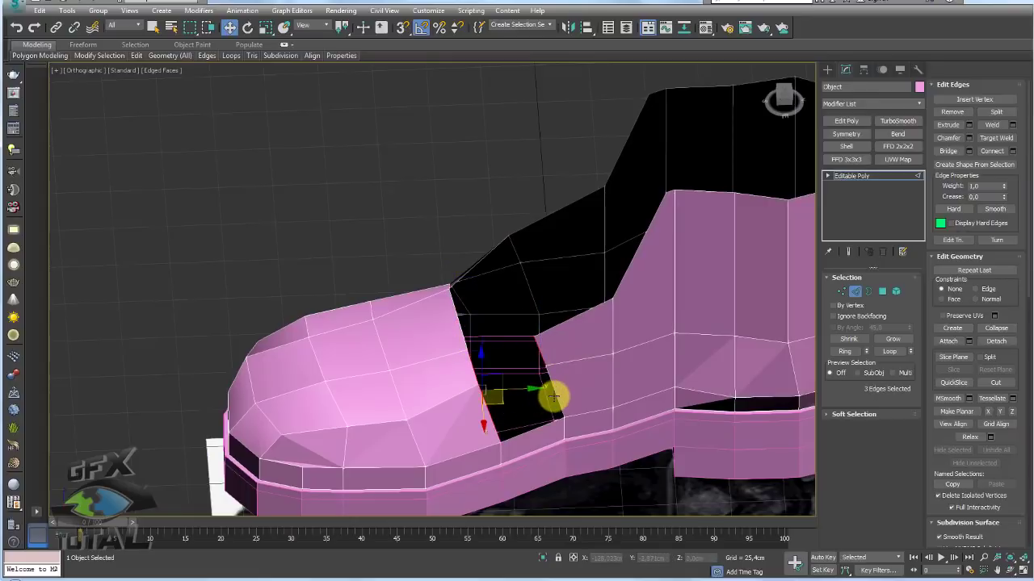
pyautogui.click(948, 151)
# Step: Scale the two opposite upper vertices behind the toe cap closer together to narrow the start of the lacing opening
pyautogui.keyDown('alt'); pyautogui.moveTo(686, 280); pyautogui.dragTo(750, 320, button='middle'); pyautogui.keyUp('alt')
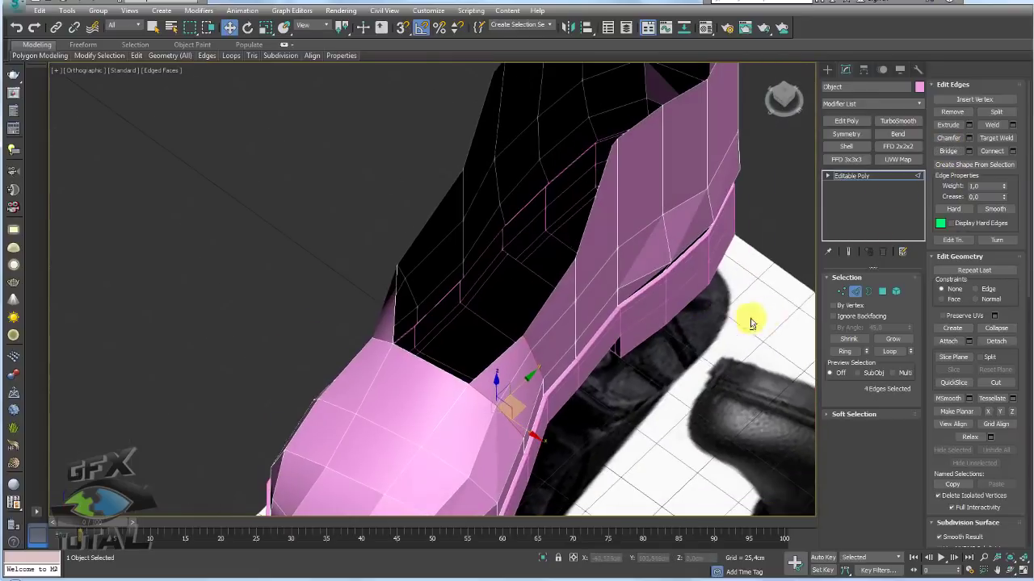
pyautogui.click(842, 290)
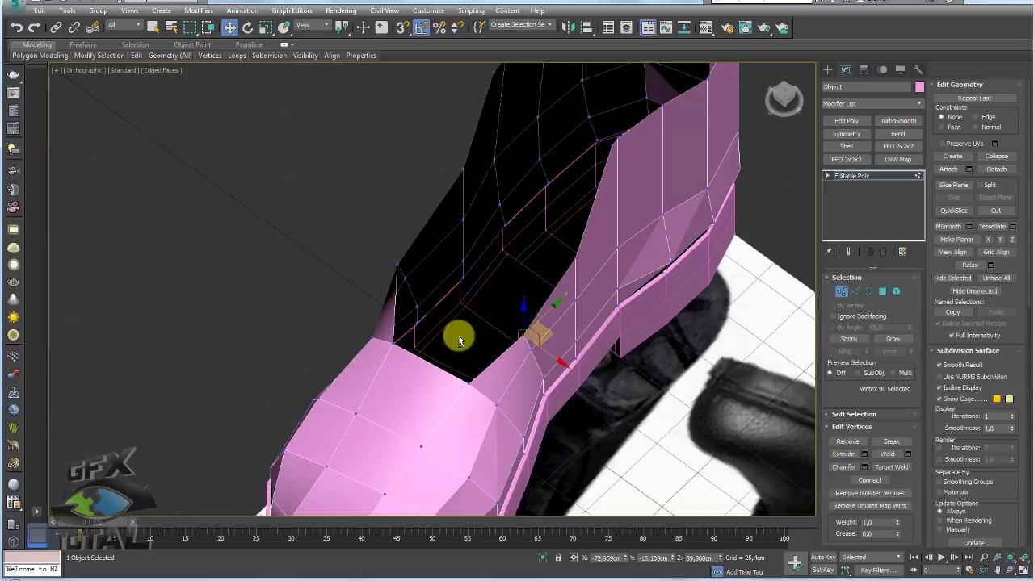
pyautogui.keyDown('alt'); pyautogui.moveTo(457, 337); pyautogui.dragTo(426, 326, button='middle'); pyautogui.keyUp('alt')
pyautogui.moveTo(369, 345); pyautogui.dragTo(512, 342)
pyautogui.press('q')
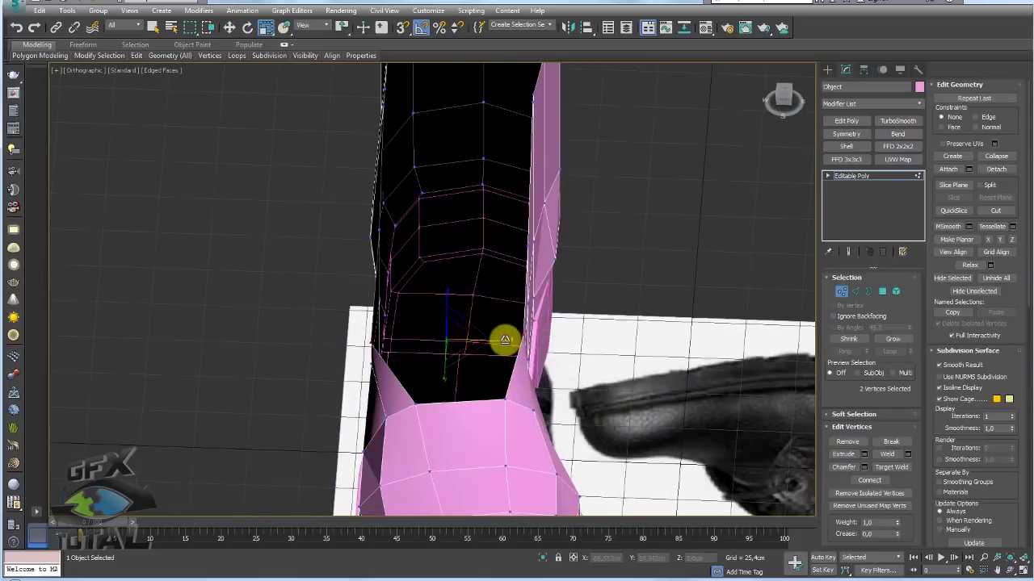
pyautogui.press('w')
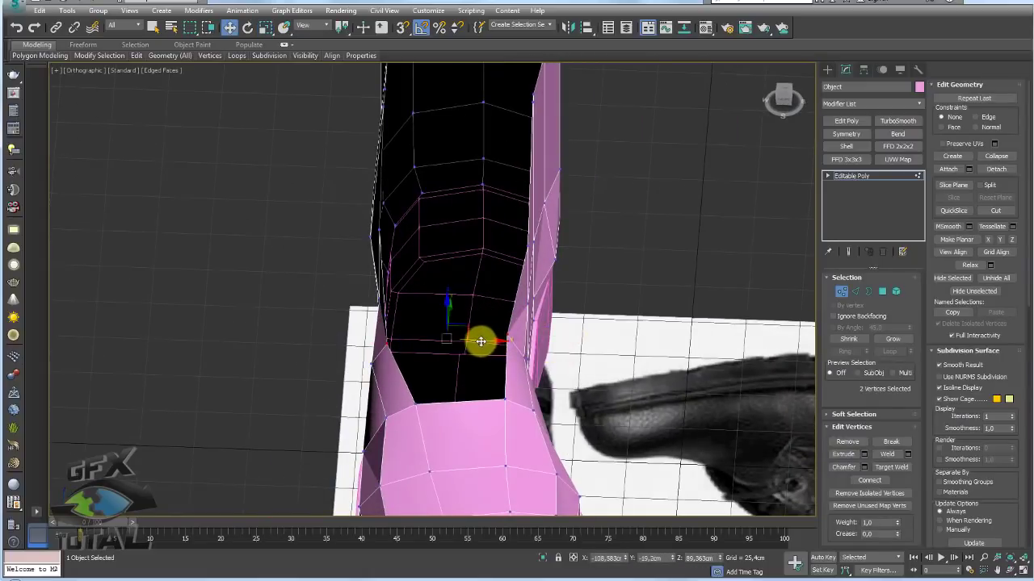
pyautogui.keyDown('alt'); pyautogui.moveTo(489, 342); pyautogui.dragTo(525, 353, button='middle'); pyautogui.keyUp('alt')
# Step: Move the side polygon behind the bridged area outward about 6.5 cm and the vertical edge next to it outward about 7 cm
pyautogui.keyDown('ctrl'); pyautogui.click(882, 291); pyautogui.keyUp('ctrl')
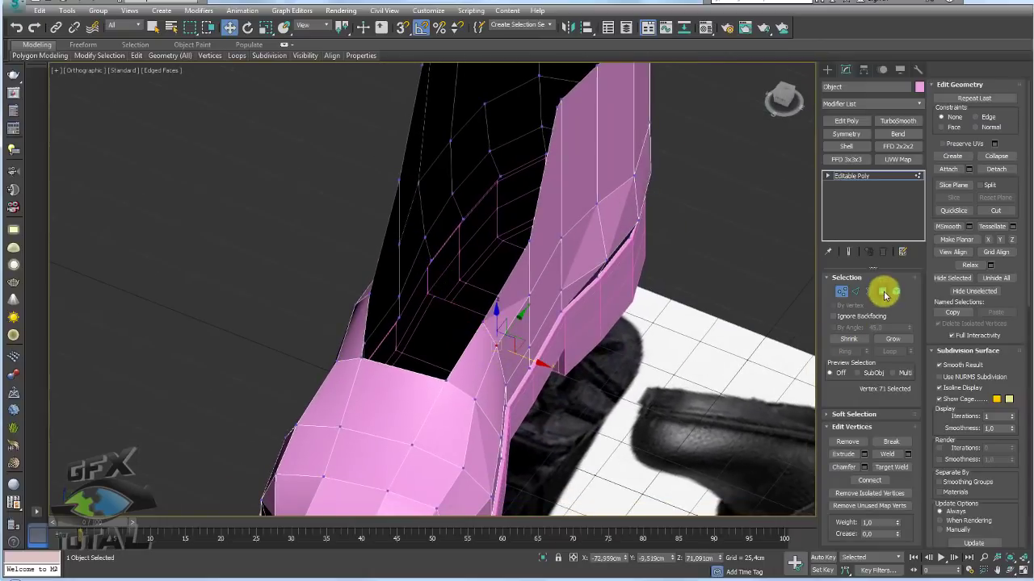
pyautogui.click(526, 358)
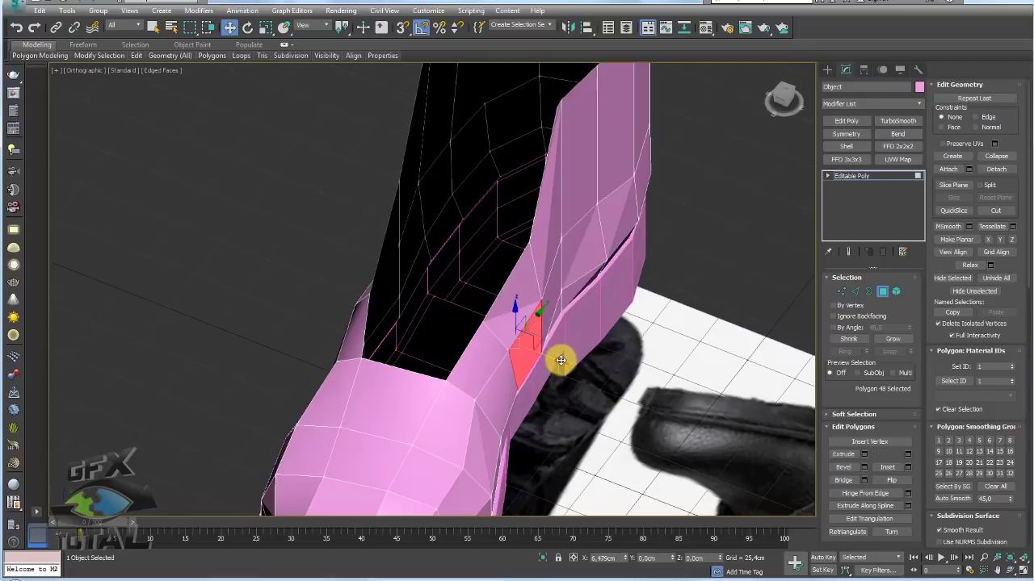
pyautogui.click(557, 287)
pyautogui.click(856, 290)
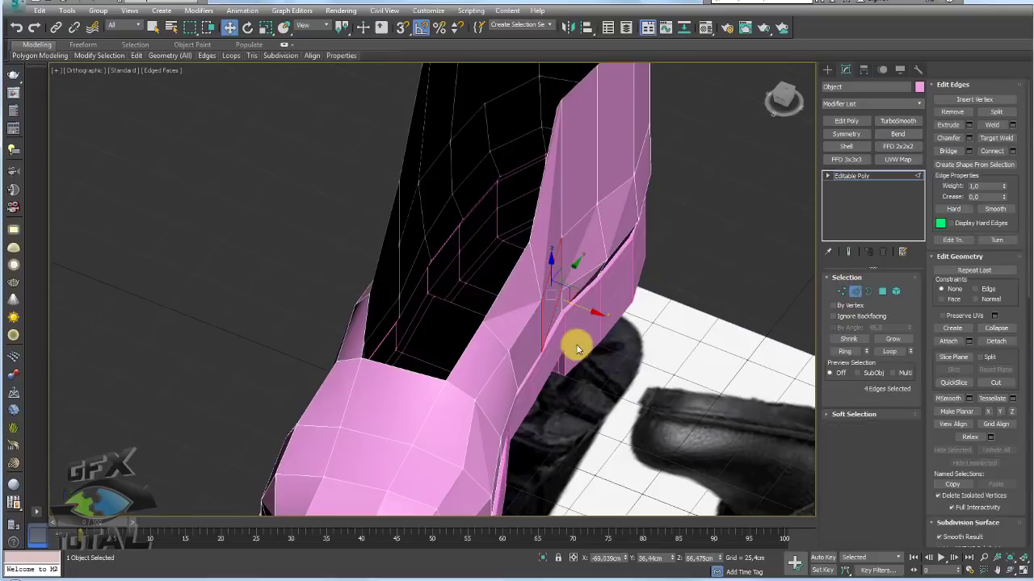
pyautogui.keyDown('alt'); pyautogui.moveTo(570, 344); pyautogui.dragTo(485, 247, button='middle'); pyautogui.keyUp('alt')
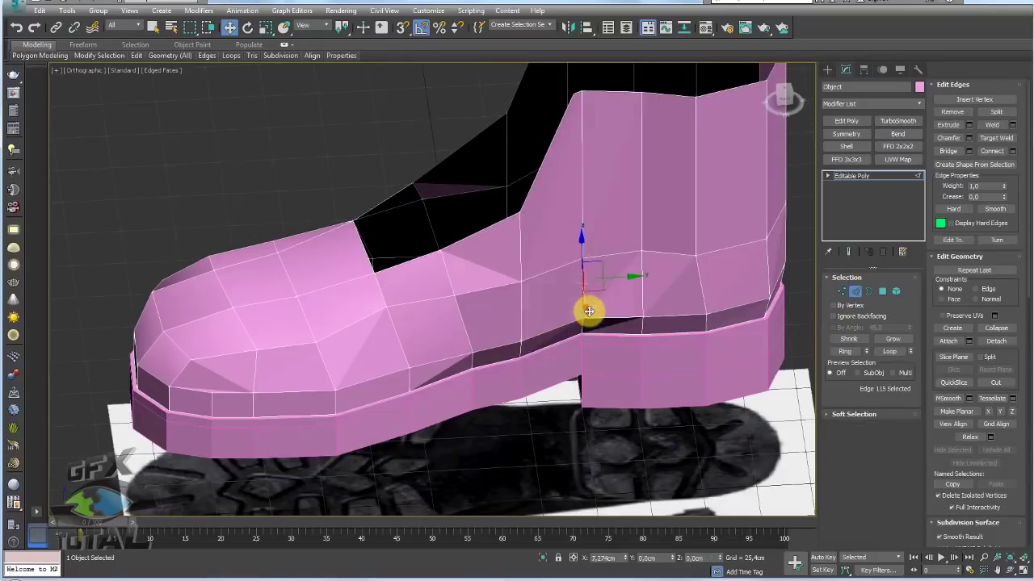
pyautogui.keyDown('alt'); pyautogui.moveTo(589, 309); pyautogui.dragTo(687, 300, button='middle'); pyautogui.keyUp('alt')
# Step: Move two vertices on the side of the heel area outward to round out the rear of the boot
pyautogui.click(842, 291)
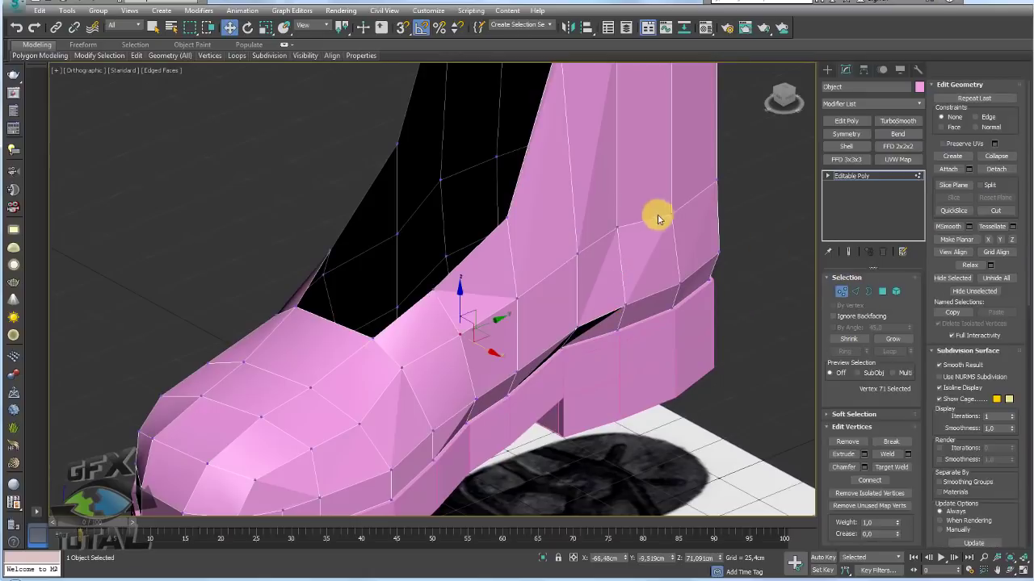
pyautogui.moveTo(649, 250); pyautogui.dragTo(692, 249)
pyautogui.keyDown('ctrl'); pyautogui.click(671, 216); pyautogui.keyUp('ctrl')
pyautogui.scroll(-4, 684, 323)
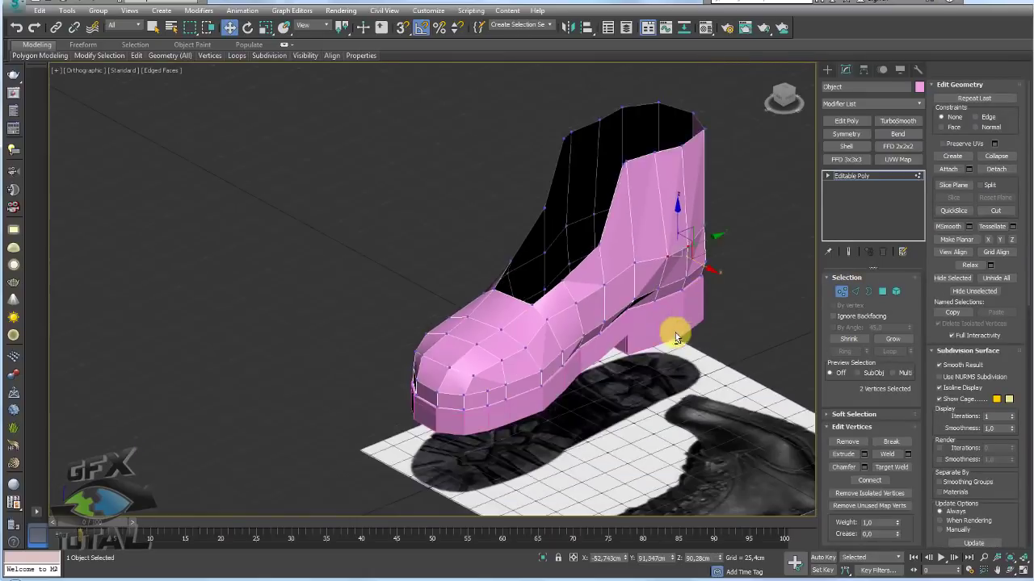
pyautogui.keyDown('alt'); pyautogui.moveTo(675, 334); pyautogui.dragTo(638, 323, button='middle'); pyautogui.keyUp('alt')
# Step: Select the vertical edges around the upper shaft and connect them with one new horizontal edge loop
pyautogui.click(855, 292)
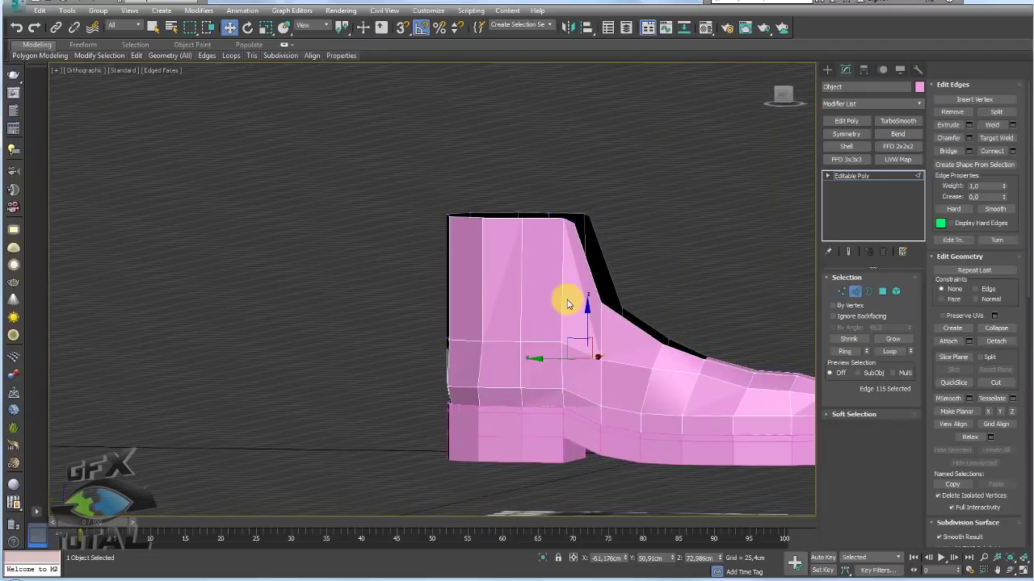
pyautogui.moveTo(388, 262); pyautogui.dragTo(698, 274)
pyautogui.click(991, 152)
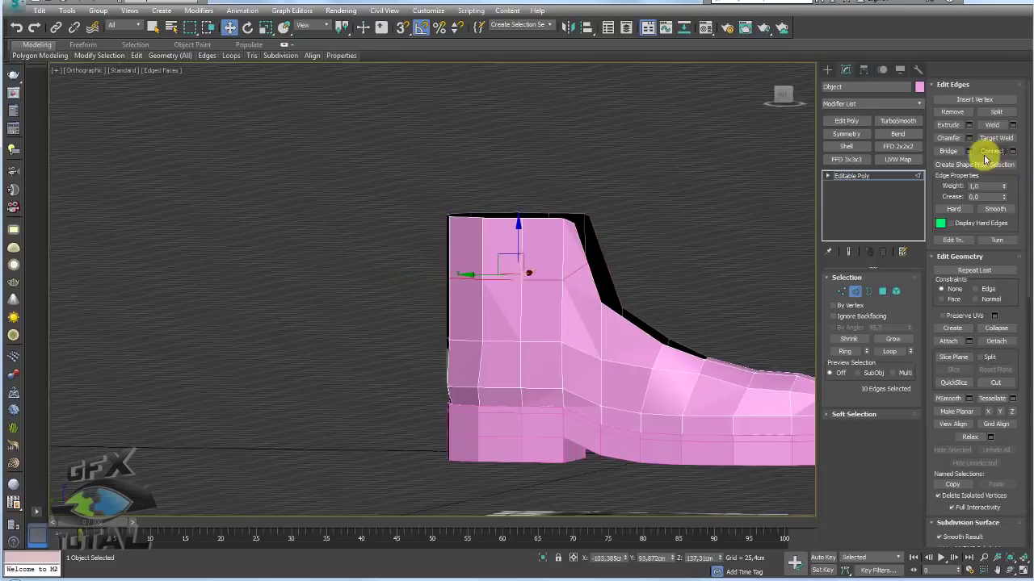
# Step: Scale the new upper shaft loop inward and reposition it so the shaft narrows below the rim
pyautogui.keyDown('alt'); pyautogui.moveTo(586, 253); pyautogui.dragTo(515, 304, button='middle'); pyautogui.keyUp('alt')
pyautogui.press('e')
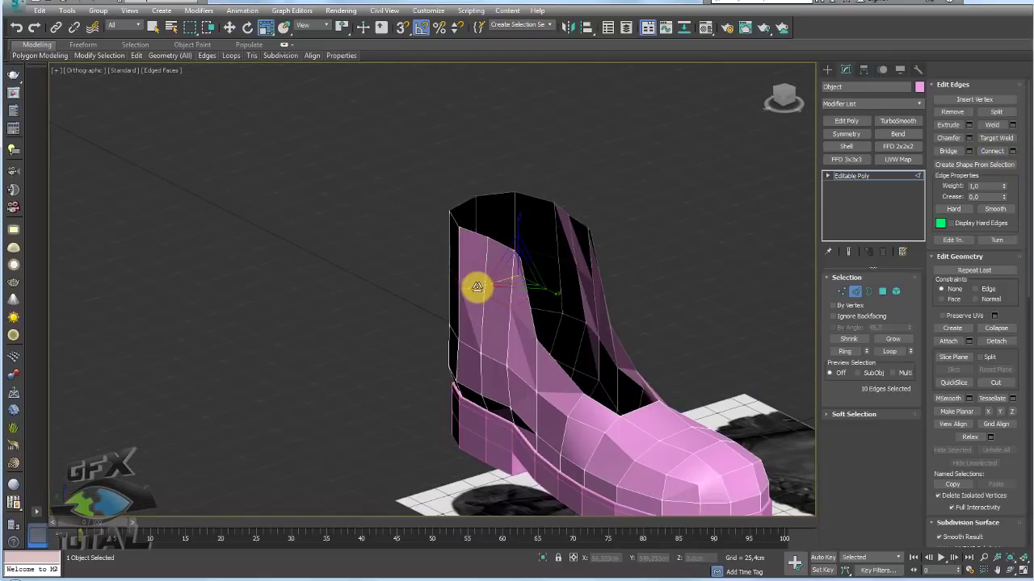
pyautogui.moveTo(477, 287); pyautogui.dragTo(479, 286)
pyautogui.keyDown('alt'); pyautogui.moveTo(479, 285); pyautogui.dragTo(587, 279, button='middle'); pyautogui.keyUp('alt')
pyautogui.moveTo(578, 277); pyautogui.dragTo(567, 279)
pyautogui.keyDown('alt'); pyautogui.moveTo(561, 285); pyautogui.dragTo(561, 277, button='middle'); pyautogui.keyUp('alt')
pyautogui.press('w')
pyautogui.moveTo(487, 275); pyautogui.dragTo(486, 277)
pyautogui.keyDown('alt'); pyautogui.moveTo(580, 323); pyautogui.dragTo(590, 348, button='middle'); pyautogui.keyUp('alt')
pyautogui.click(841, 292)
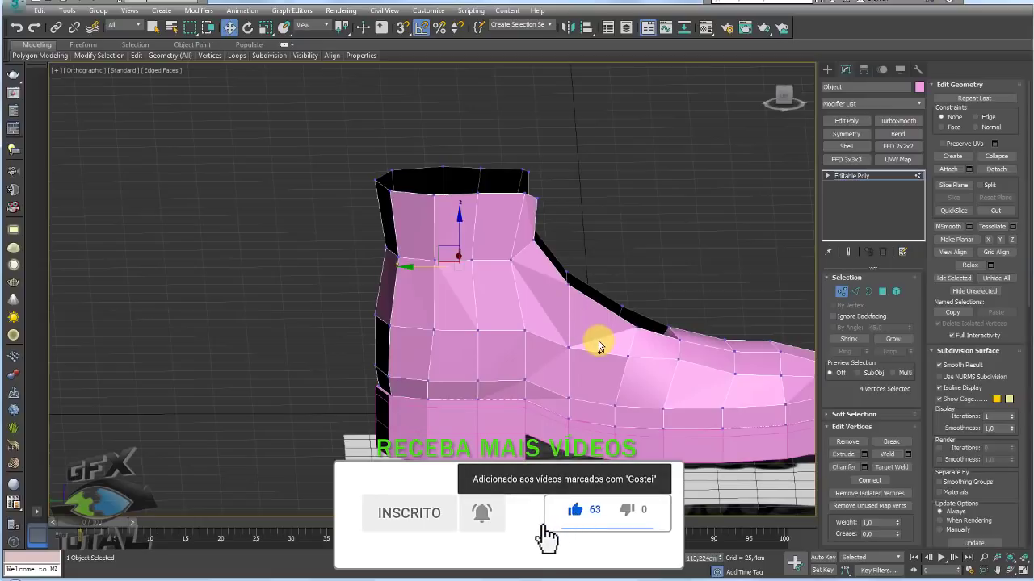
pyautogui.hotkey('alt', 'c')
pyautogui.click(570, 347)
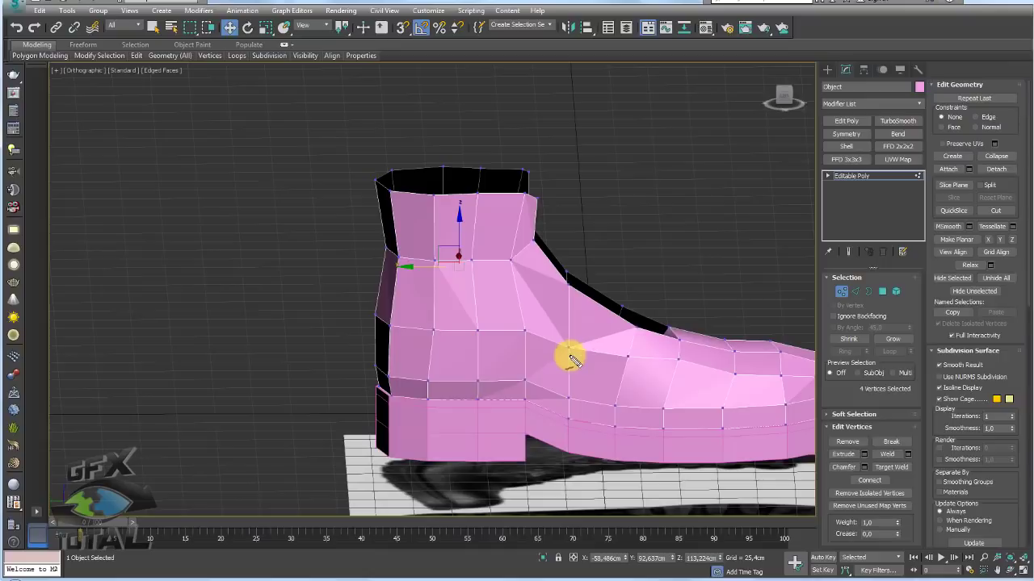
pyautogui.click(568, 395)
pyautogui.moveTo(512, 371); pyautogui.dragTo(602, 291)
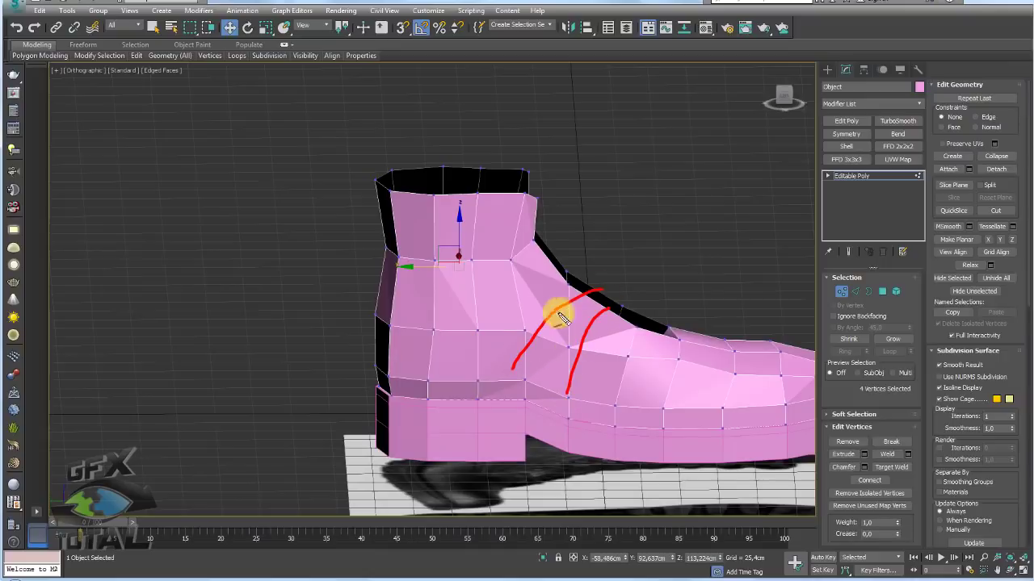
pyautogui.moveTo(475, 321); pyautogui.dragTo(573, 236)
pyautogui.moveTo(431, 256); pyautogui.dragTo(574, 225)
pyautogui.press('Escape')
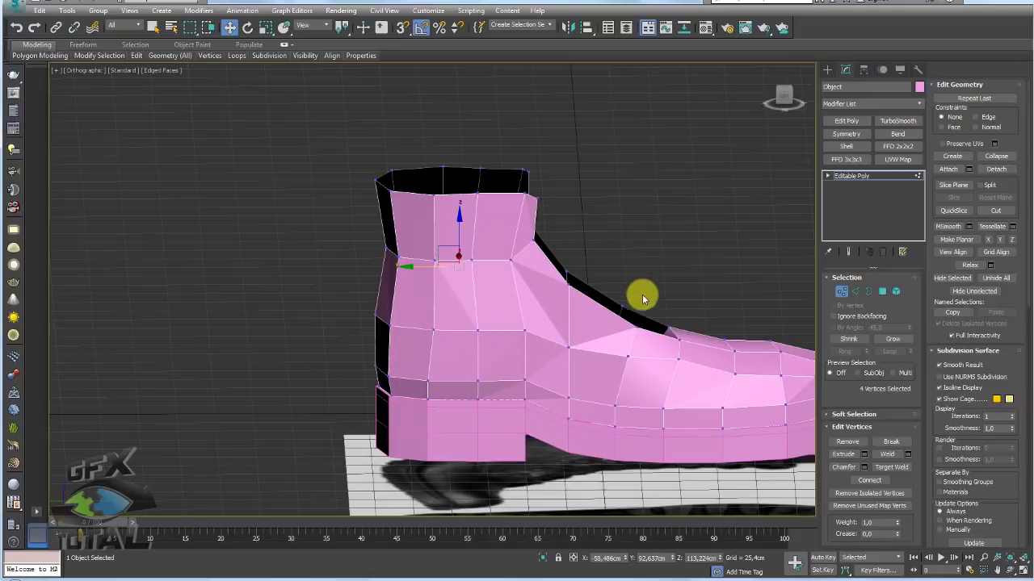
# Step: Cut three new edges across the side of the ankle, running from the side edges up to the front opening's border
pyautogui.keyDown('alt'); pyautogui.moveTo(643, 296); pyautogui.dragTo(630, 349, button='middle'); pyautogui.keyUp('alt')
pyautogui.scroll(6, 629, 347)
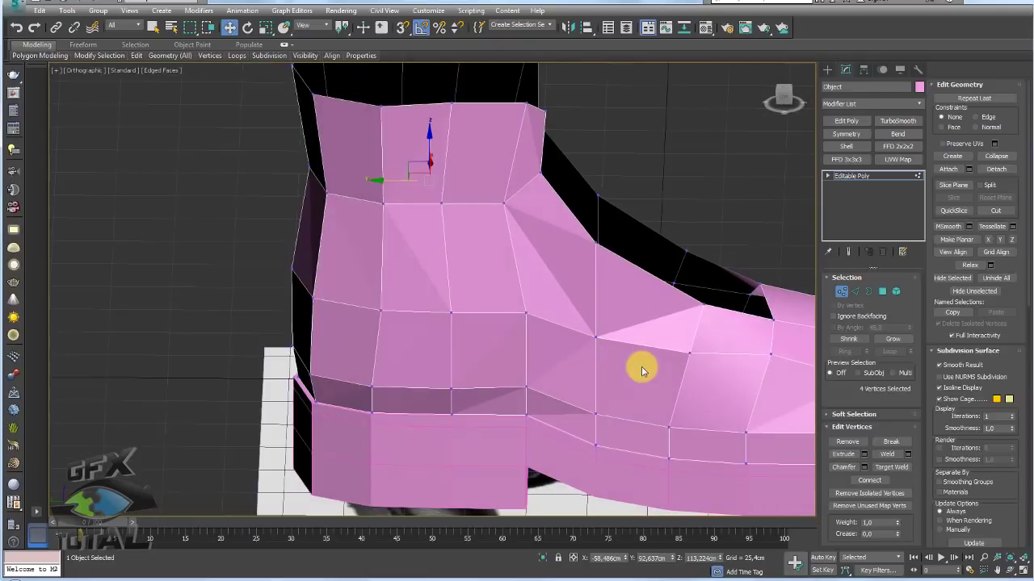
pyautogui.hotkey('alt', 'c')
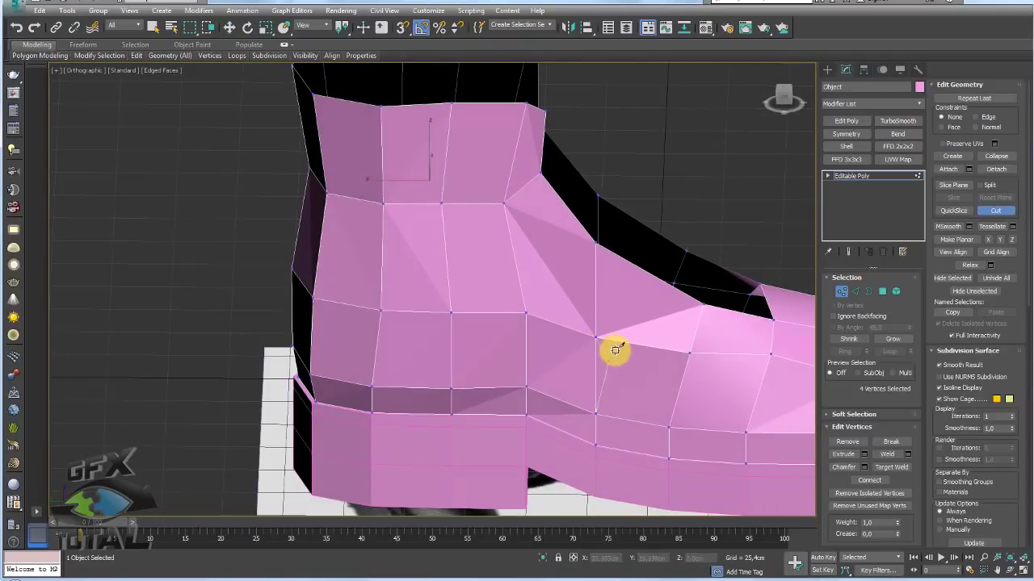
pyautogui.click(616, 339)
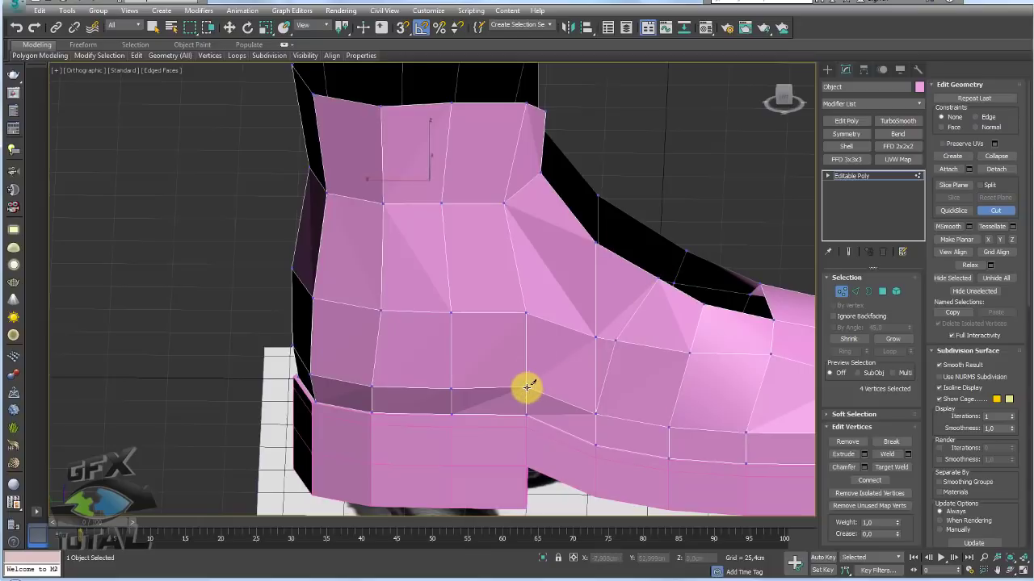
pyautogui.click(540, 318)
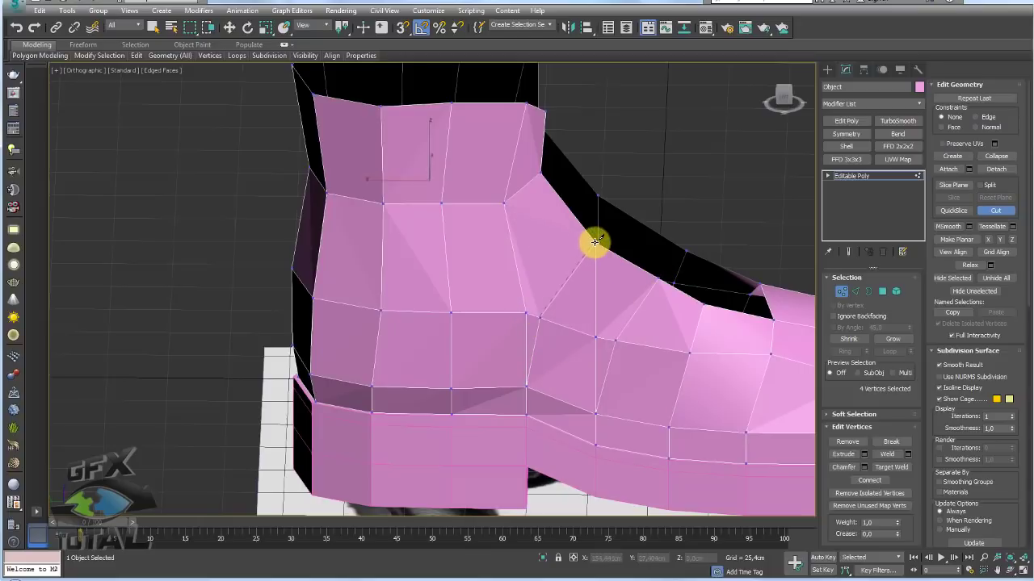
pyautogui.click(514, 260)
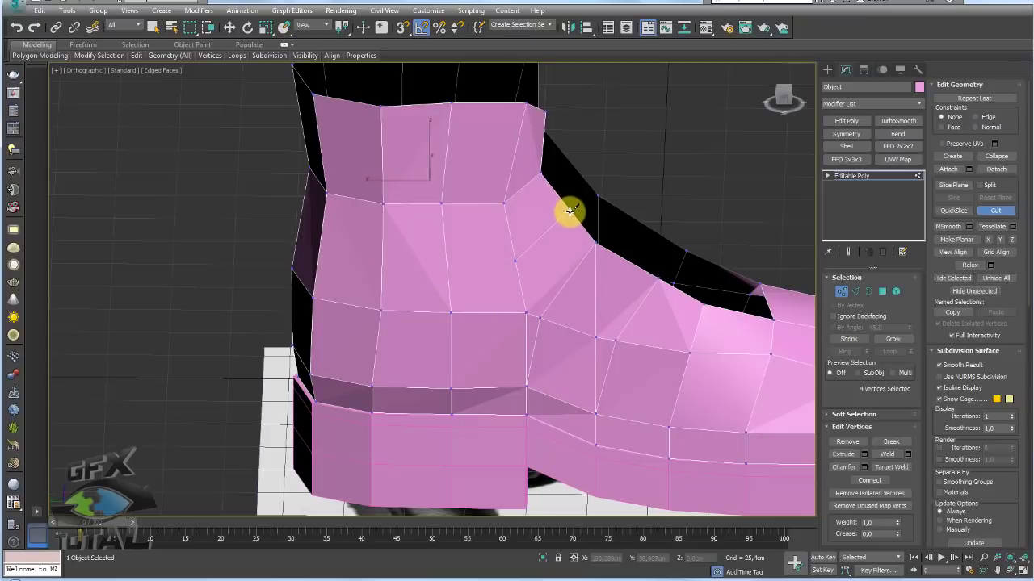
pyautogui.rightClick(570, 211)
# Step: Nudge two of the new vertices along the front opening's border to smooth the instep curve
pyautogui.moveTo(570, 212)
pyautogui.keyDown('alt'); pyautogui.mouseDown(button='middle')
pyautogui.moveTo(577, 221)
pyautogui.moveTo(580, 201)
pyautogui.mouseUp(button='middle'); pyautogui.keyUp('alt')
pyautogui.click(595, 151)
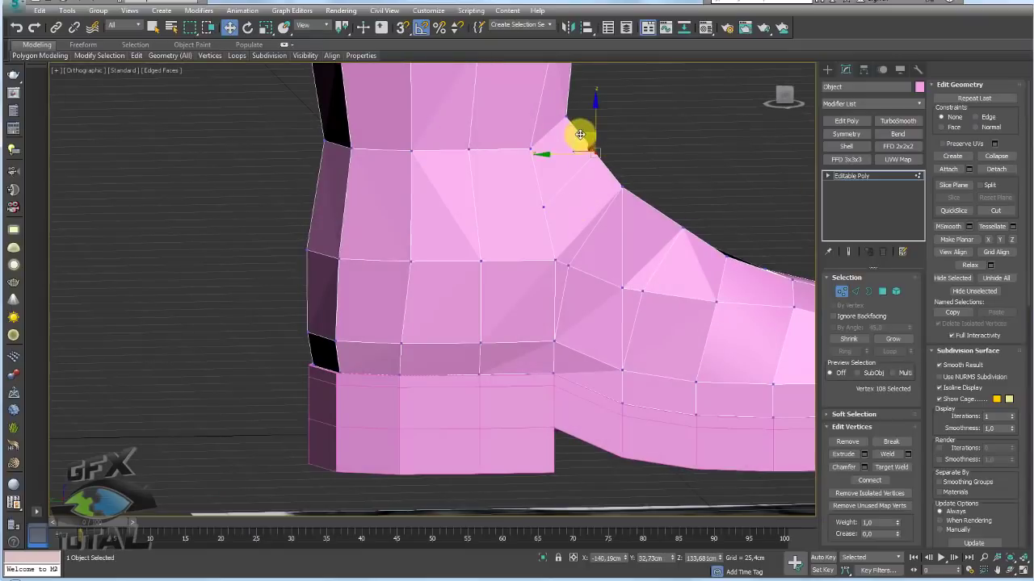
pyautogui.moveTo(571, 141); pyautogui.dragTo(559, 144)
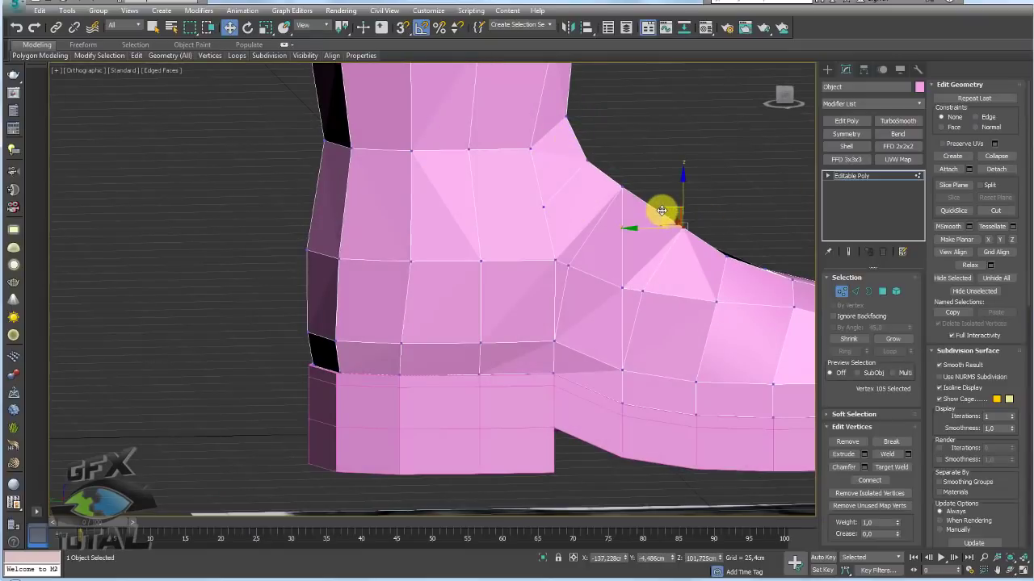
pyautogui.keyDown('alt'); pyautogui.moveTo(659, 216); pyautogui.dragTo(632, 305, button='middle'); pyautogui.keyUp('alt')
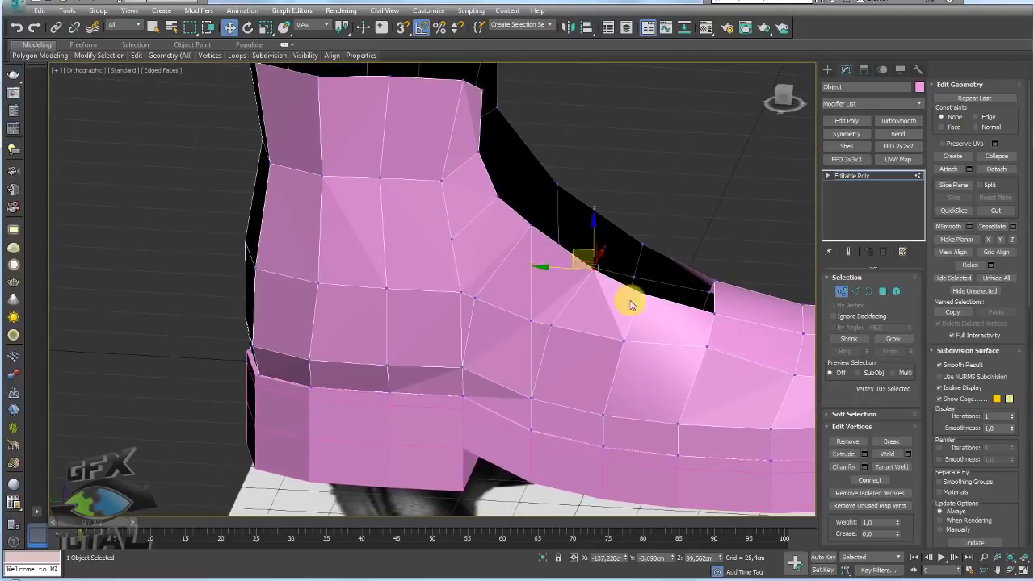
# Step: Remove the two old vertical edge segments on the ankle's side that the new cuts replace
pyautogui.click(855, 291)
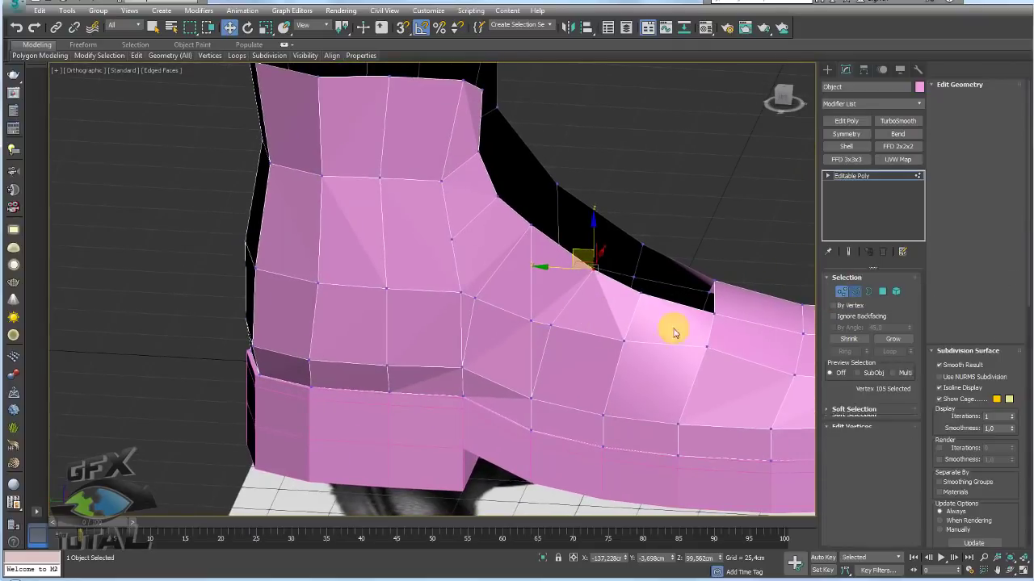
pyautogui.click(529, 306)
pyautogui.keyDown('ctrl'); pyautogui.click(528, 335); pyautogui.keyUp('ctrl')
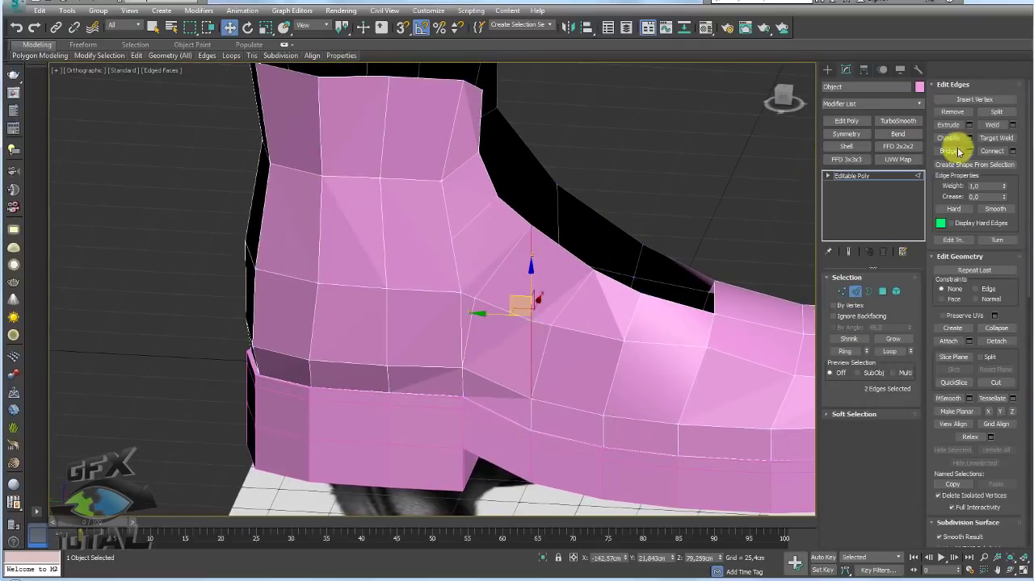
pyautogui.click(952, 111)
pyautogui.moveTo(479, 294); pyautogui.dragTo(503, 307, button='middle')
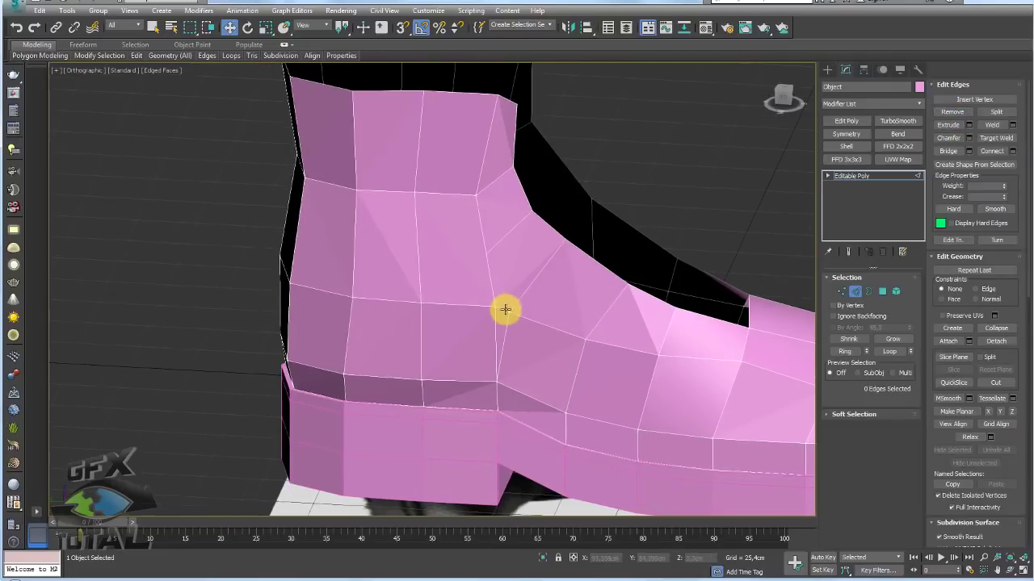
# Step: Collapse the short edge beside the ankle's side vertex into a single vertex
pyautogui.click(501, 311)
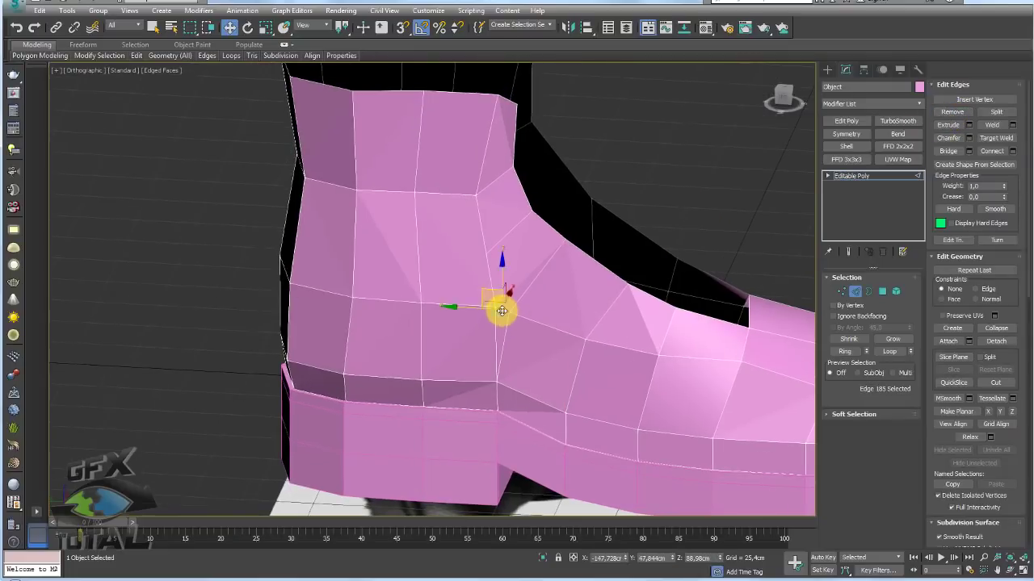
pyautogui.click(998, 330)
pyautogui.keyDown('alt'); pyautogui.moveTo(581, 337); pyautogui.dragTo(449, 275, button='middle'); pyautogui.keyUp('alt')
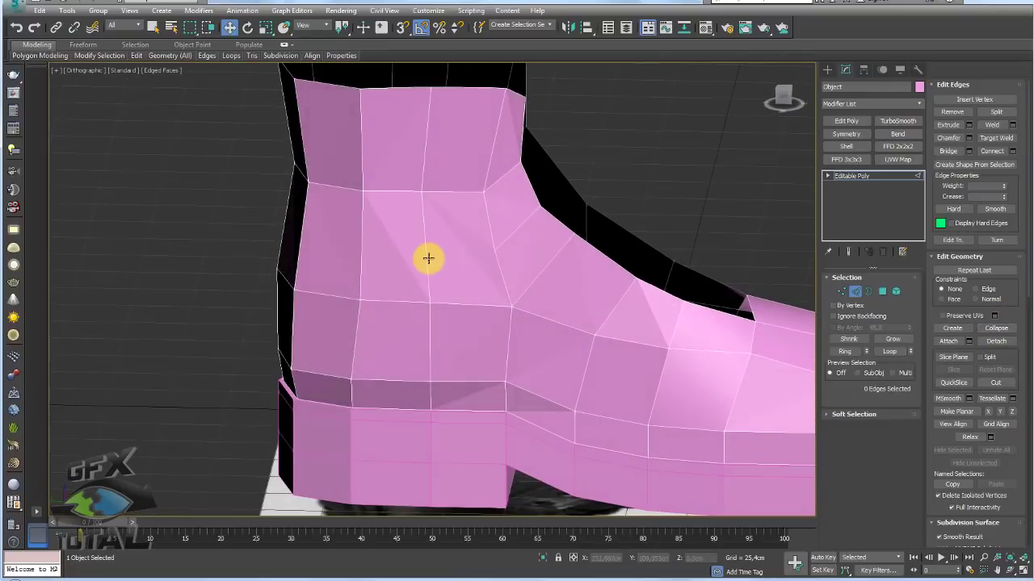
# Step: Select the ring of vertical edges around the back of the ankle and connect them with a horizontal edge loop
pyautogui.click(428, 258)
pyautogui.click(845, 351)
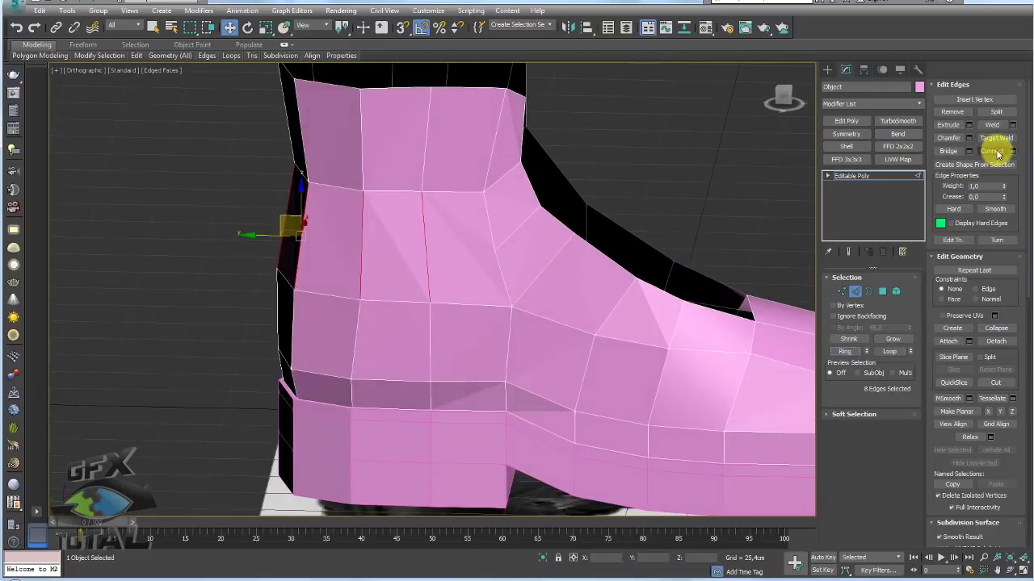
pyautogui.click(992, 151)
pyautogui.keyDown('alt'); pyautogui.moveTo(683, 234); pyautogui.dragTo(659, 241, button='middle'); pyautogui.keyUp('alt')
# Step: Connect the end vertex of the new ankle loop to the neighboring cut vertex toward the instep
pyautogui.click(842, 292)
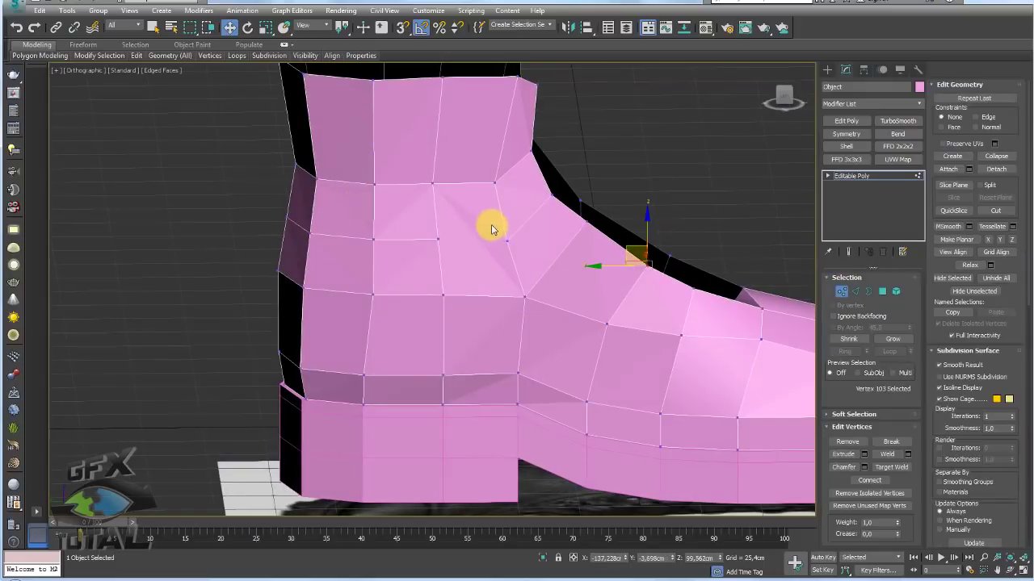
pyautogui.click(504, 234)
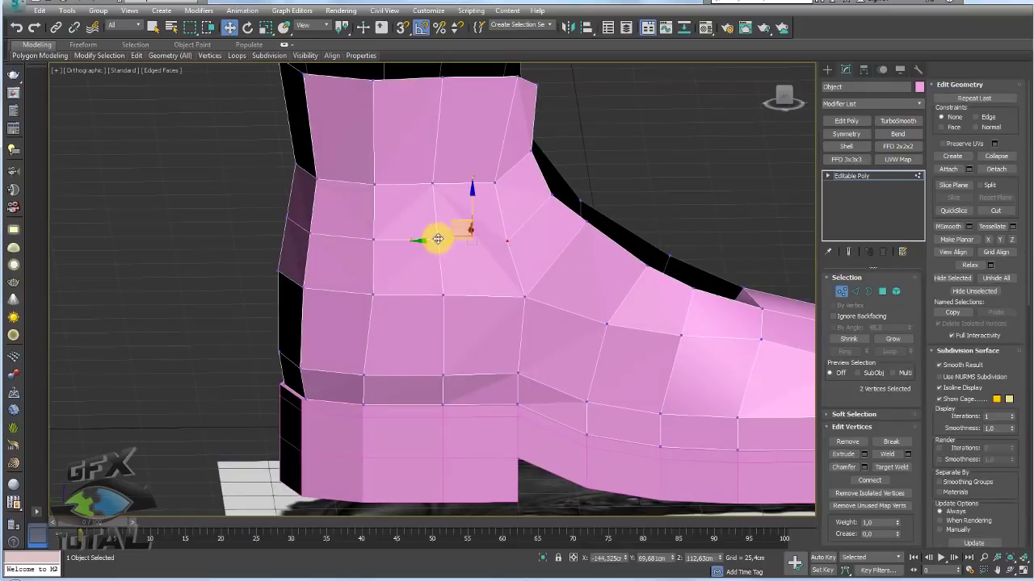
pyautogui.click(870, 480)
pyautogui.keyDown('alt'); pyautogui.moveTo(563, 293); pyautogui.dragTo(516, 282, button='middle'); pyautogui.keyUp('alt')
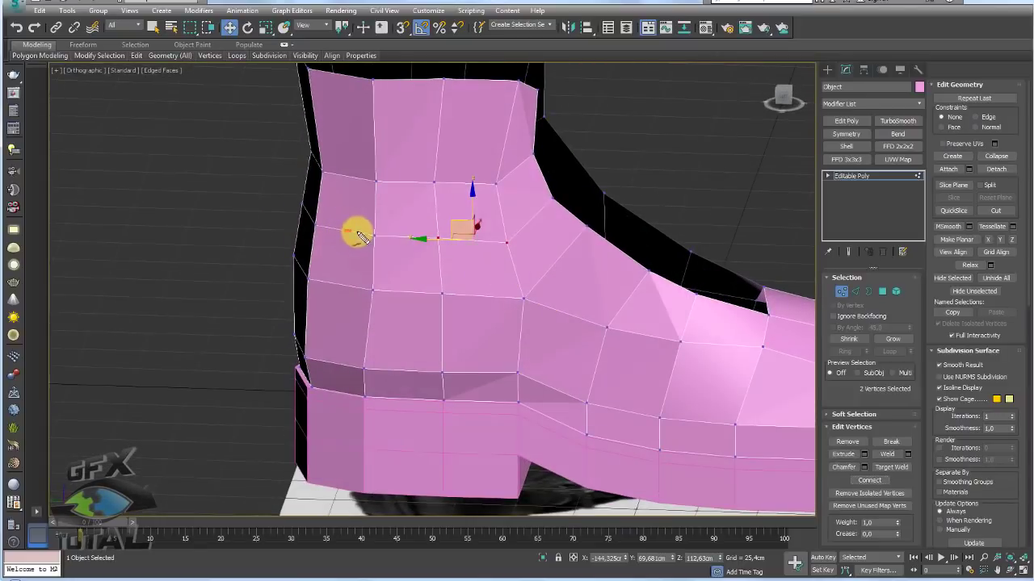
# Step: Cut three matching edges on the opposite side of the boot, from the side vertices up to the front opening's border
pyautogui.keyDown('alt'); pyautogui.moveTo(699, 223); pyautogui.dragTo(533, 305, button='middle'); pyautogui.keyUp('alt')
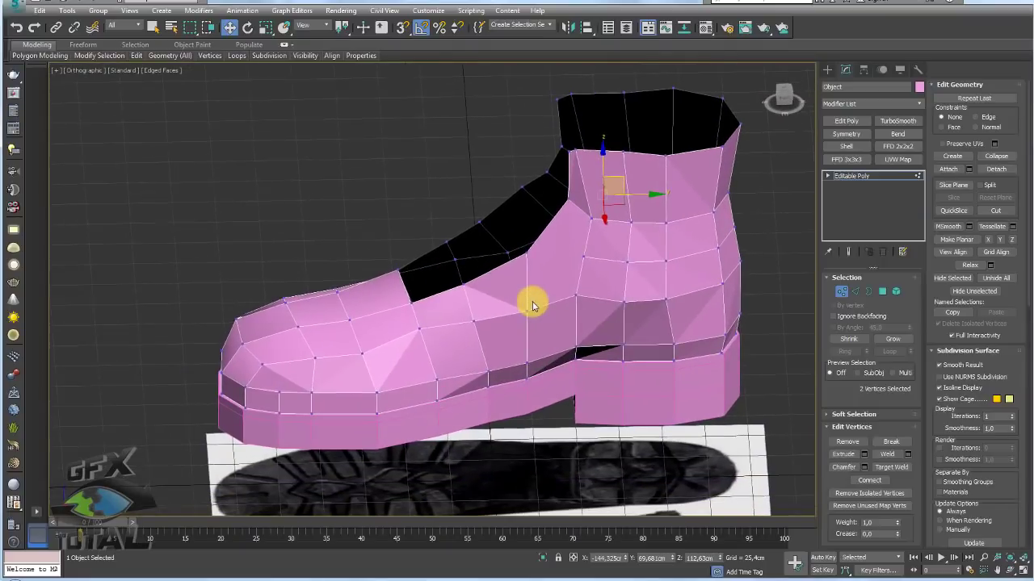
pyautogui.scroll(2, 593, 342)
pyautogui.hotkey('alt', 'c')
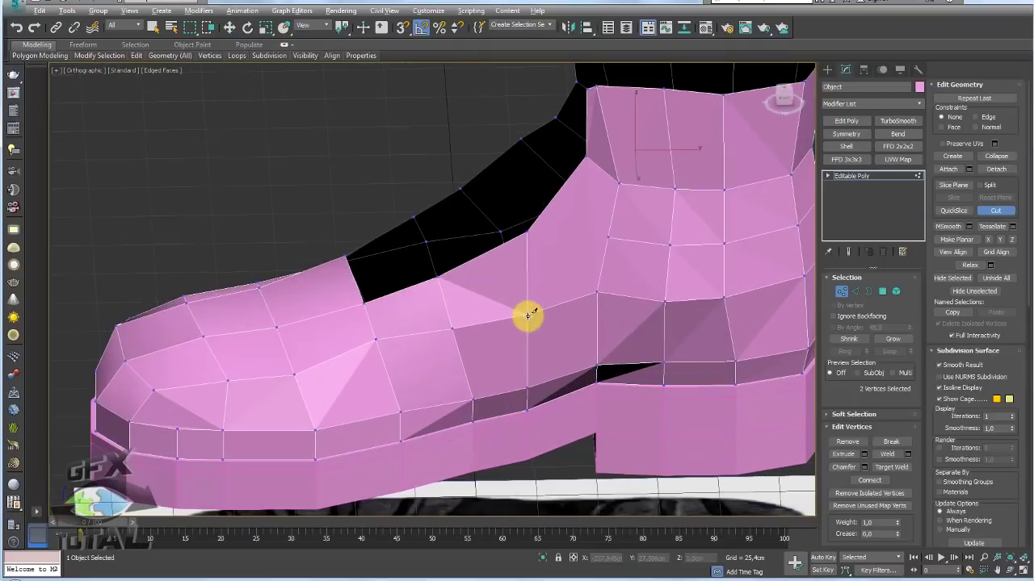
pyautogui.click(527, 314)
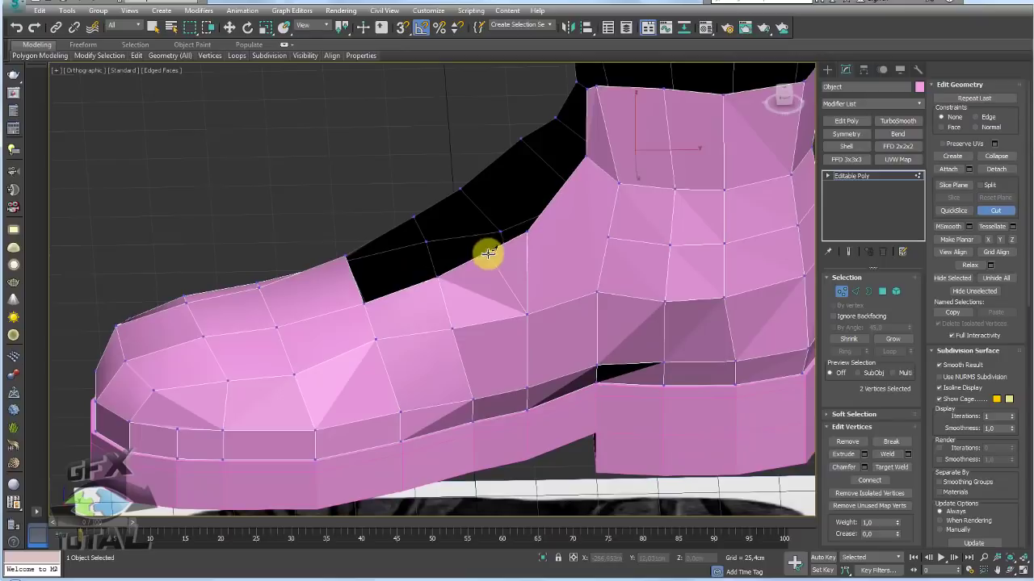
pyautogui.click(488, 253)
pyautogui.click(596, 291)
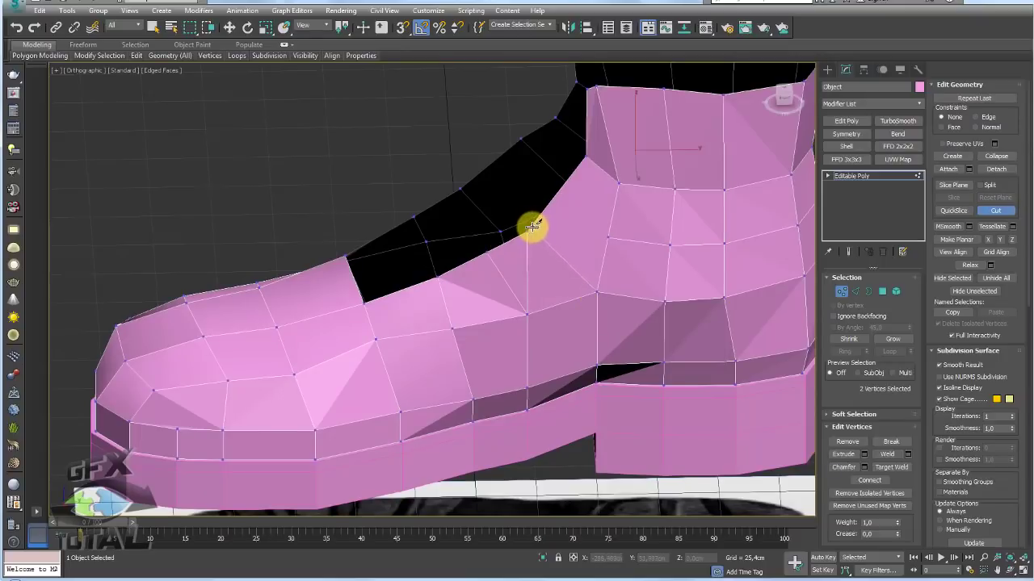
pyautogui.click(532, 227)
pyautogui.rightClick(566, 229)
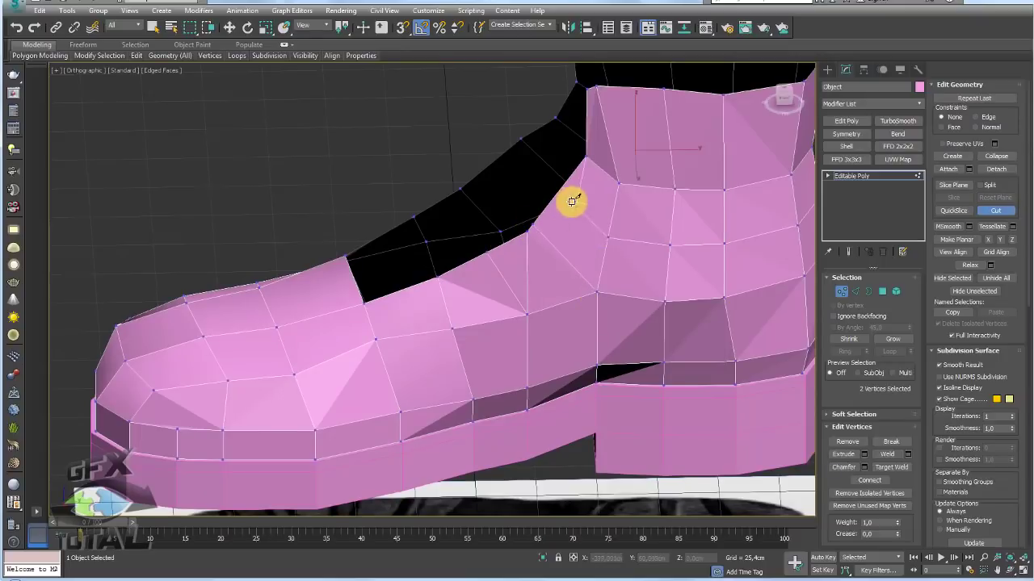
pyautogui.keyDown('alt'); pyautogui.moveTo(630, 245); pyautogui.dragTo(612, 225, button='middle'); pyautogui.keyUp('alt')
pyautogui.rightClick(612, 226)
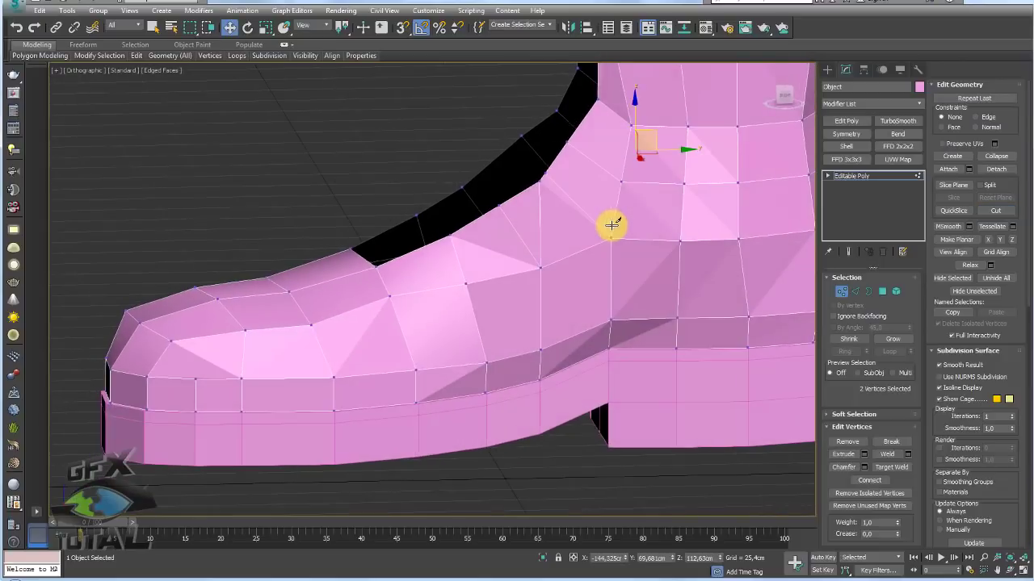
# Step: Remove the old vertical edge between the new cuts on this side of the ankle
pyautogui.click(854, 293)
pyautogui.click(541, 233)
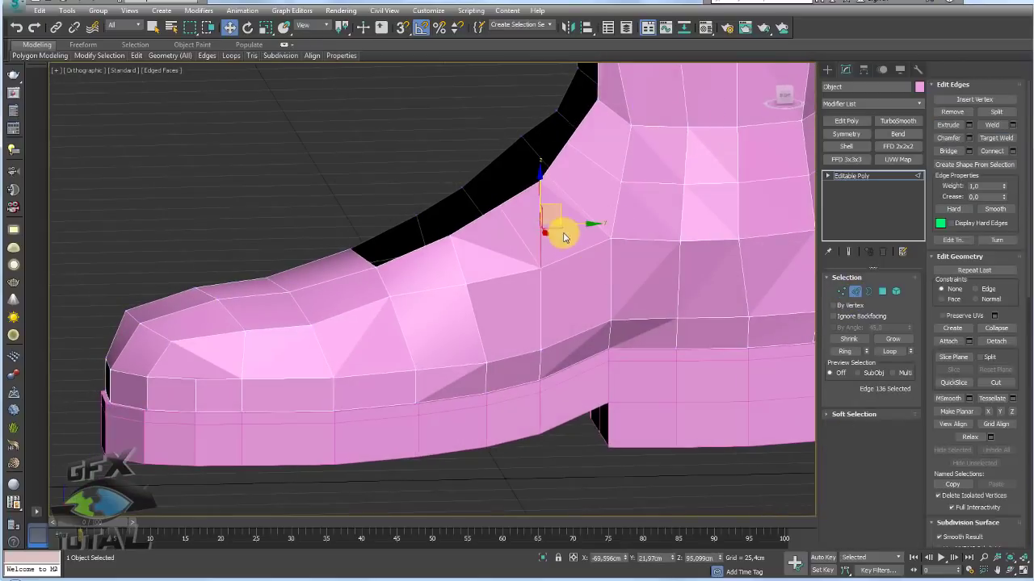
pyautogui.scroll(3, 549, 232)
pyautogui.click(953, 113)
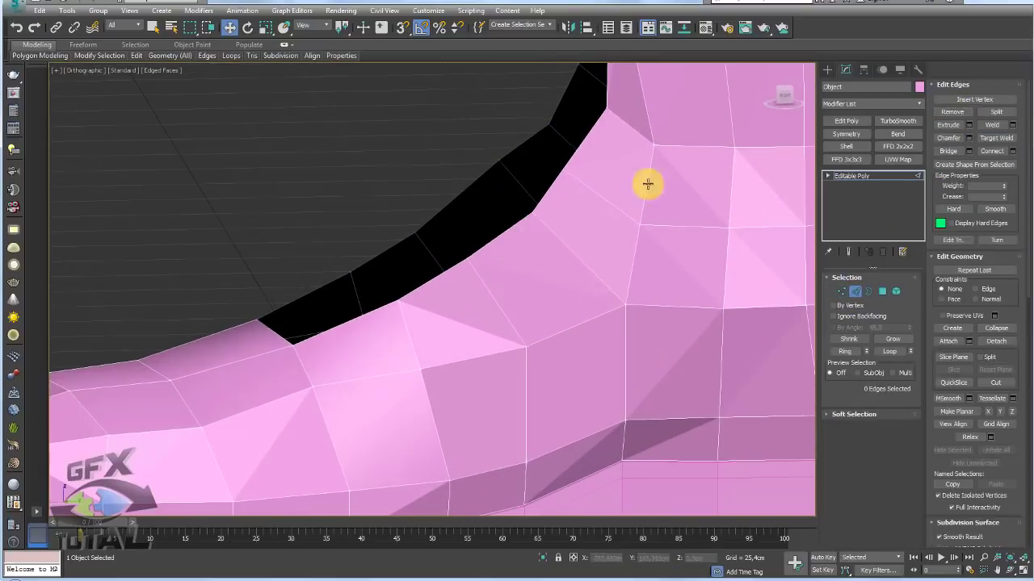
# Step: Enable soft selection with a falloff of 72,136 cm and move the protruding side ankle vertex inward about 17 cm
pyautogui.scroll(-5, 565, 231)
pyautogui.keyDown('alt'); pyautogui.moveTo(565, 231); pyautogui.dragTo(763, 320, button='middle'); pyautogui.keyUp('alt')
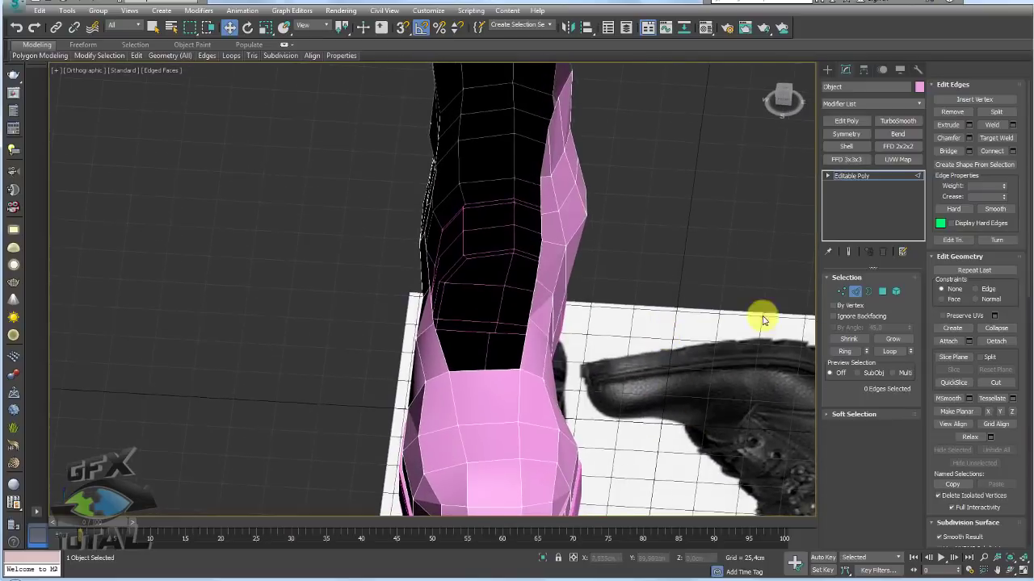
pyautogui.click(842, 291)
pyautogui.click(583, 211)
pyautogui.keyDown('alt'); pyautogui.moveTo(583, 211); pyautogui.dragTo(614, 236, button='middle'); pyautogui.keyUp('alt')
pyautogui.click(950, 156)
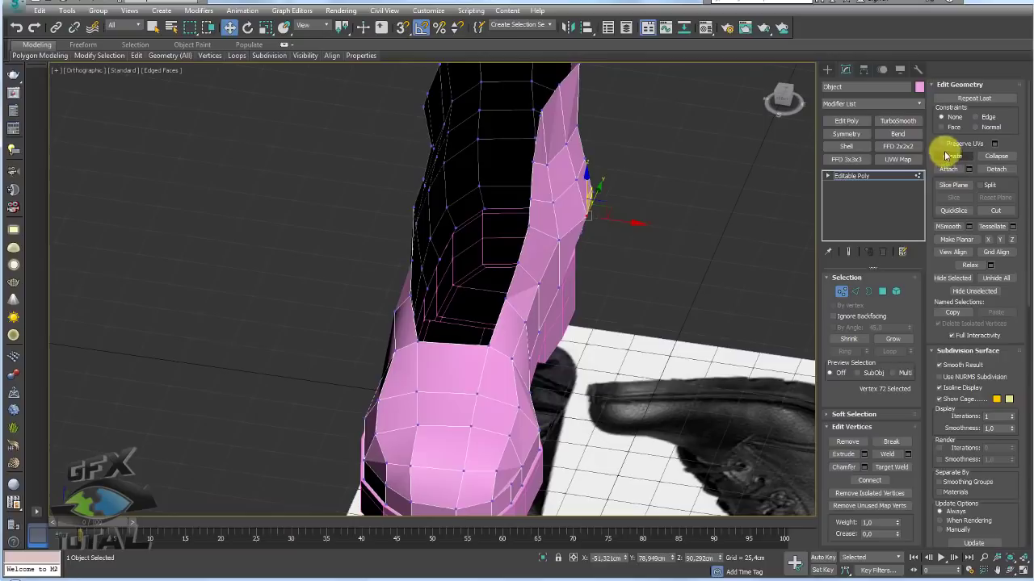
pyautogui.click(827, 414)
pyautogui.click(938, 99)
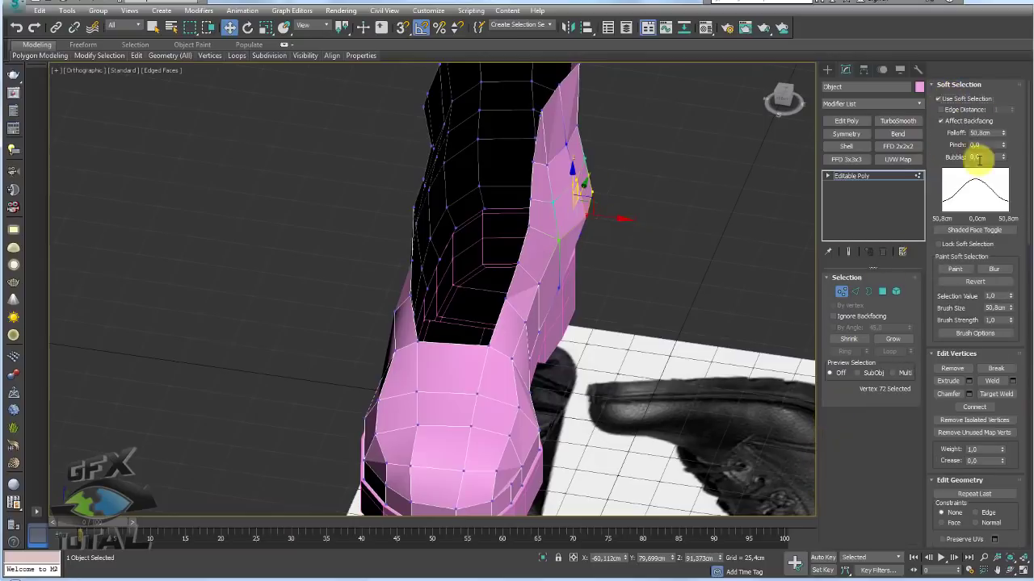
pyautogui.moveTo(1004, 136); pyautogui.dragTo(997, 102)
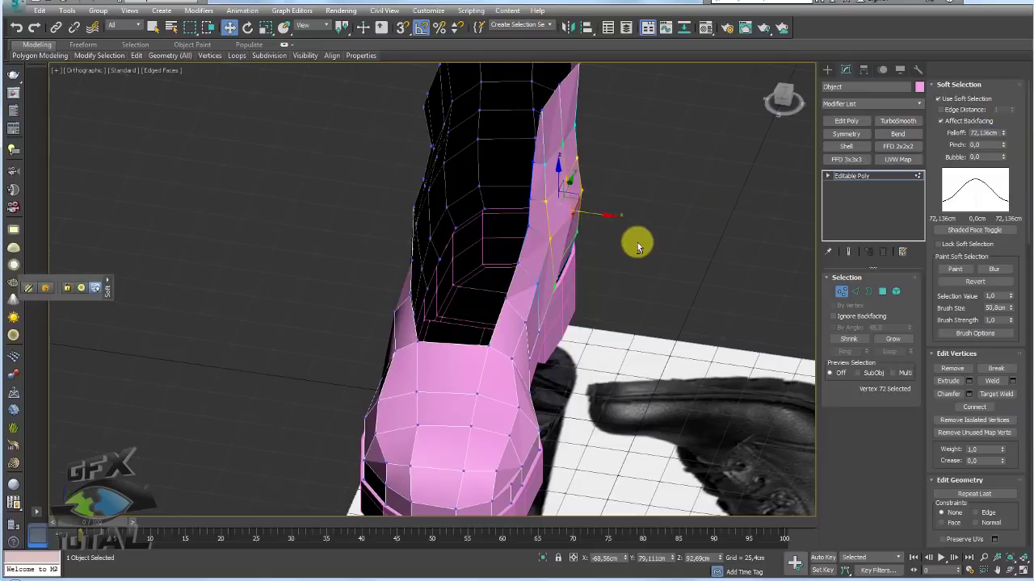
# Step: Reduce the soft selection falloff to 47,61 cm and pull the vertex on the boot's outer heel side about 7,2 cm inward
pyautogui.keyDown('alt'); pyautogui.moveTo(630, 240); pyautogui.dragTo(616, 256, button='middle'); pyautogui.keyUp('alt')
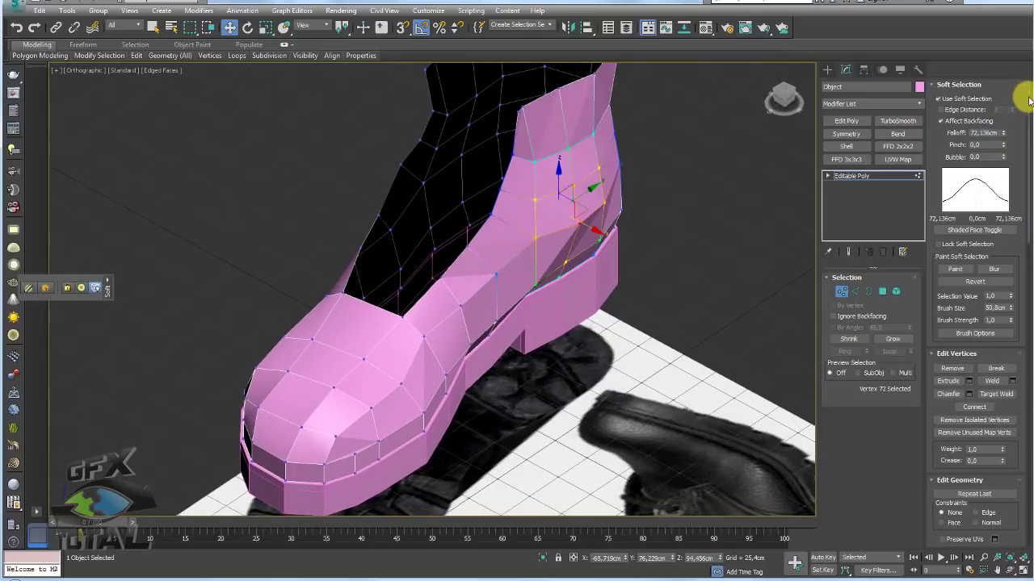
pyautogui.moveTo(1003, 135); pyautogui.dragTo(1004, 155)
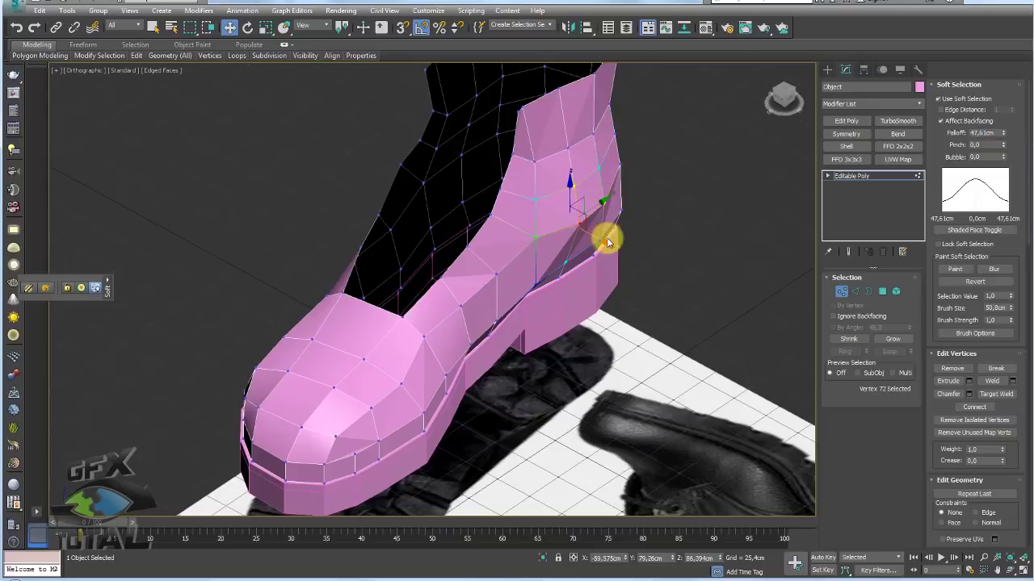
pyautogui.moveTo(605, 240); pyautogui.dragTo(598, 240)
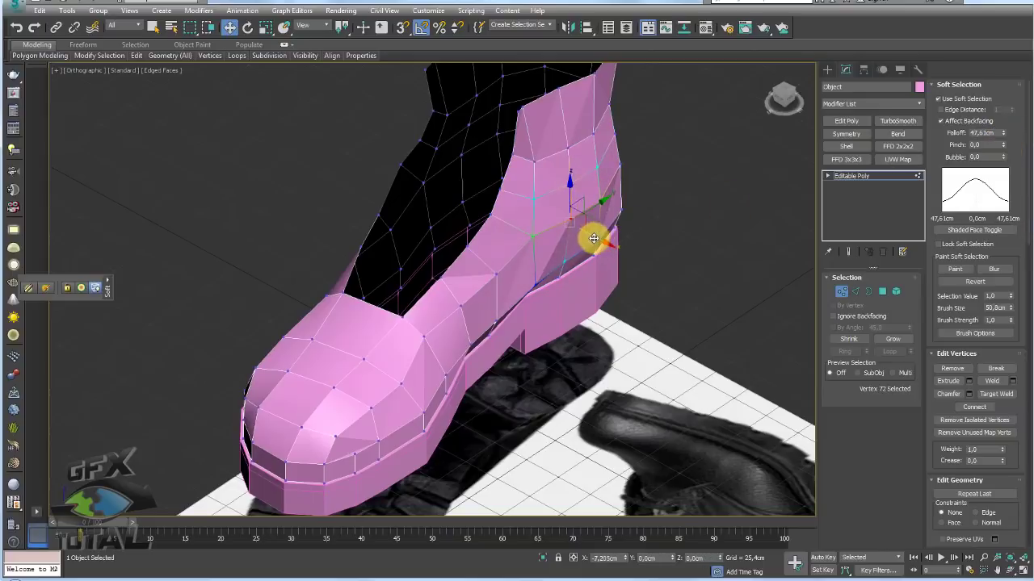
# Step: Adjust the neighbouring vertices along the outer heel and rear ankle to even out the side surface
pyautogui.keyDown('alt'); pyautogui.moveTo(593, 239); pyautogui.dragTo(617, 222, button='middle'); pyautogui.keyUp('alt')
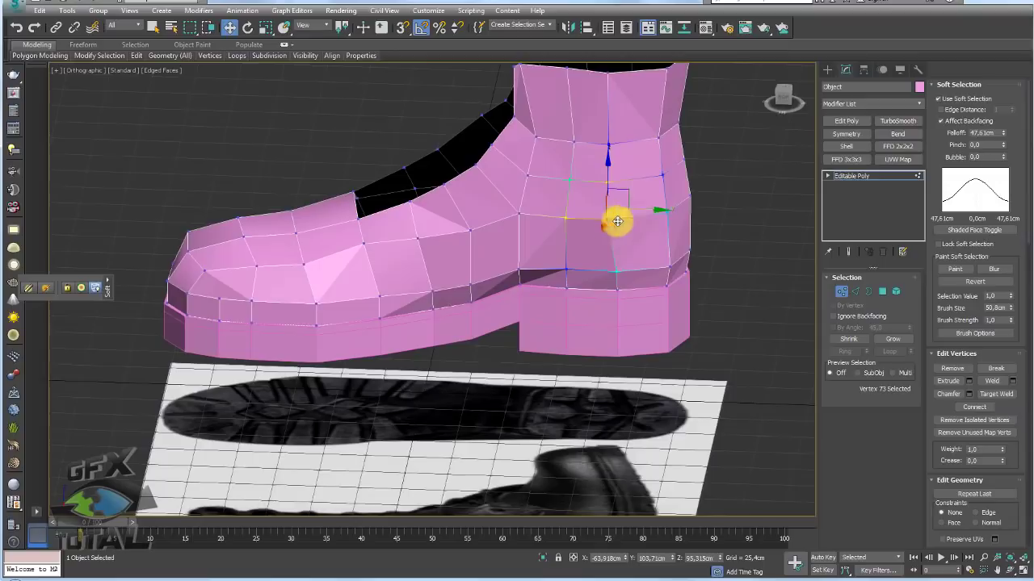
pyautogui.moveTo(649, 211); pyautogui.dragTo(714, 213)
pyautogui.keyDown('alt'); pyautogui.moveTo(731, 221); pyautogui.dragTo(733, 194, button='middle'); pyautogui.keyUp('alt')
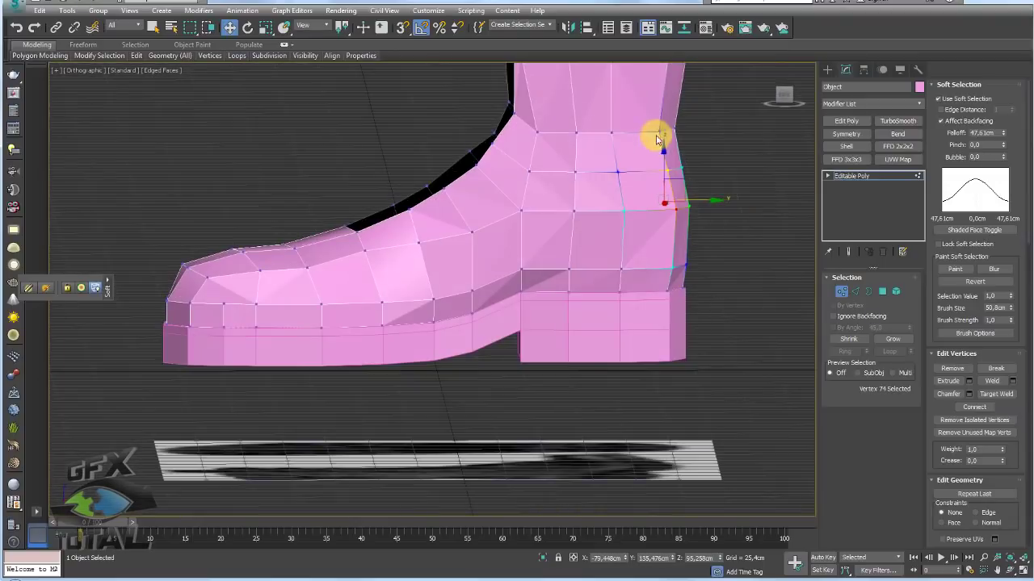
pyautogui.click(658, 131)
pyautogui.keyDown('alt'); pyautogui.moveTo(704, 145); pyautogui.dragTo(443, 203, button='middle'); pyautogui.keyUp('alt')
# Step: Scale the edge loop around the ankle narrower and adjust the scale of the loop at the boot's top opening
pyautogui.click(855, 292)
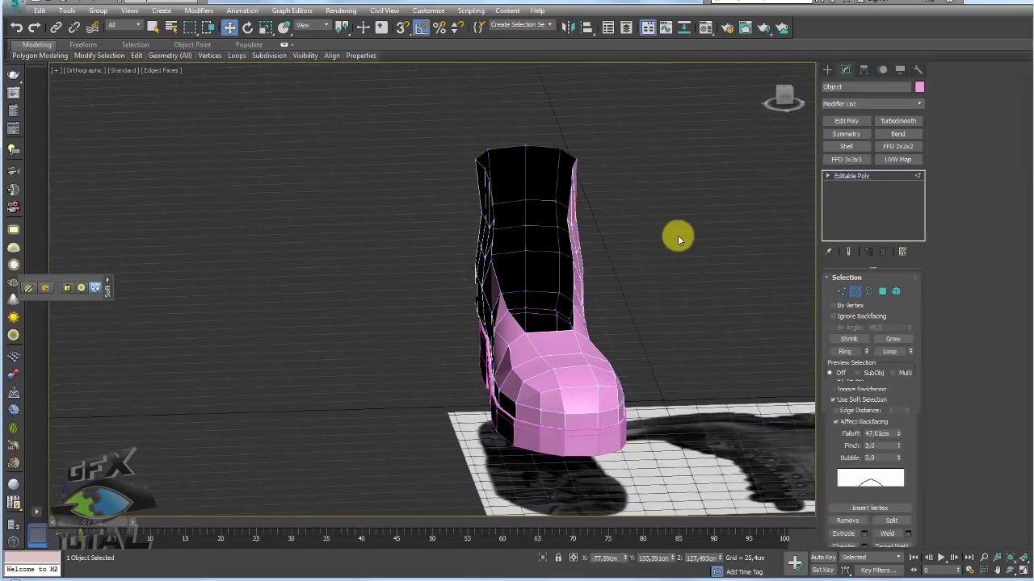
pyautogui.keyDown('alt'); pyautogui.moveTo(677, 235); pyautogui.dragTo(618, 232, button='middle'); pyautogui.keyUp('alt')
pyautogui.doubleClick(628, 229)
pyautogui.press('e')
pyautogui.press('r')
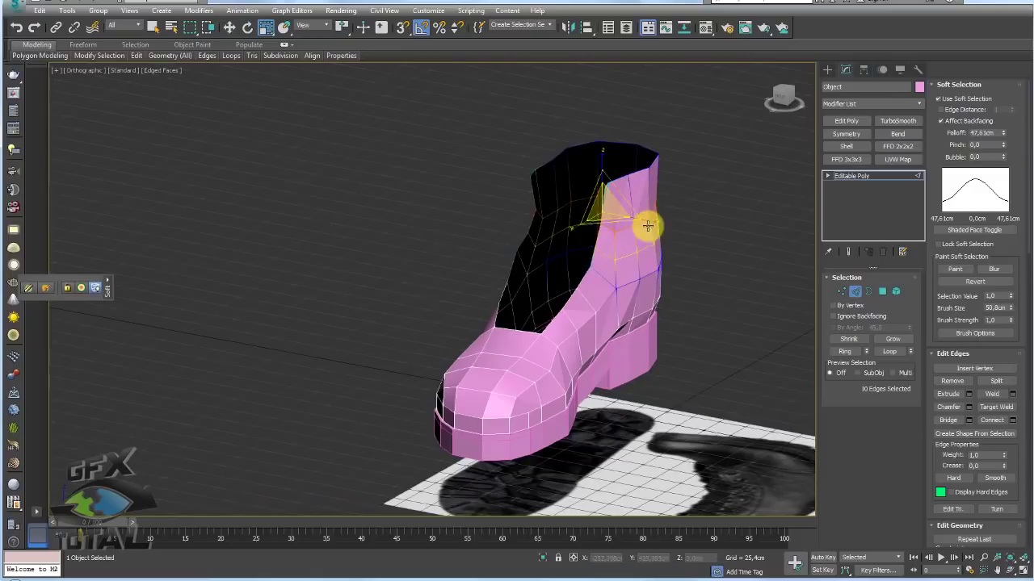
pyautogui.moveTo(656, 222); pyautogui.dragTo(640, 219)
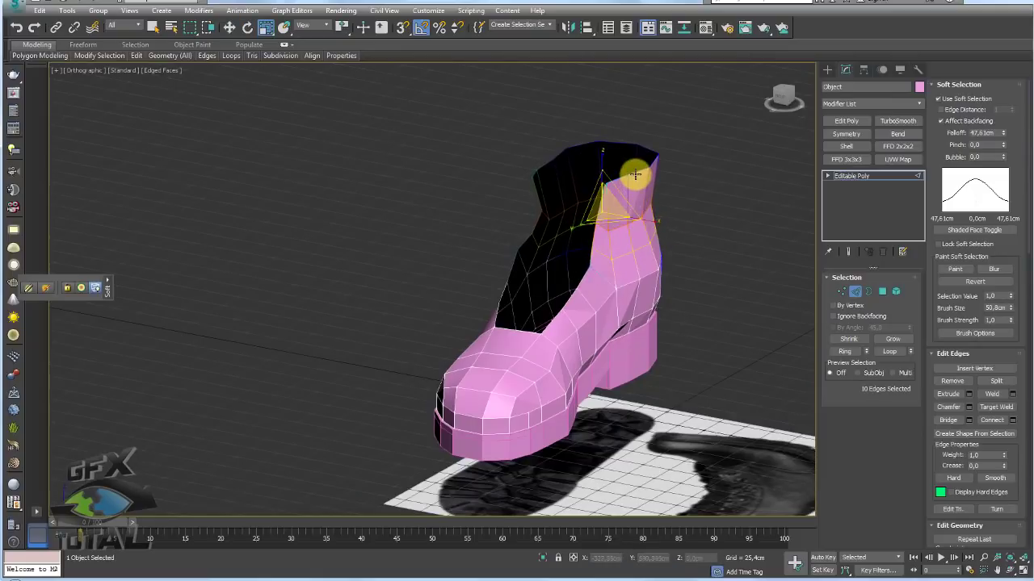
pyautogui.moveTo(635, 175); pyautogui.dragTo(654, 184)
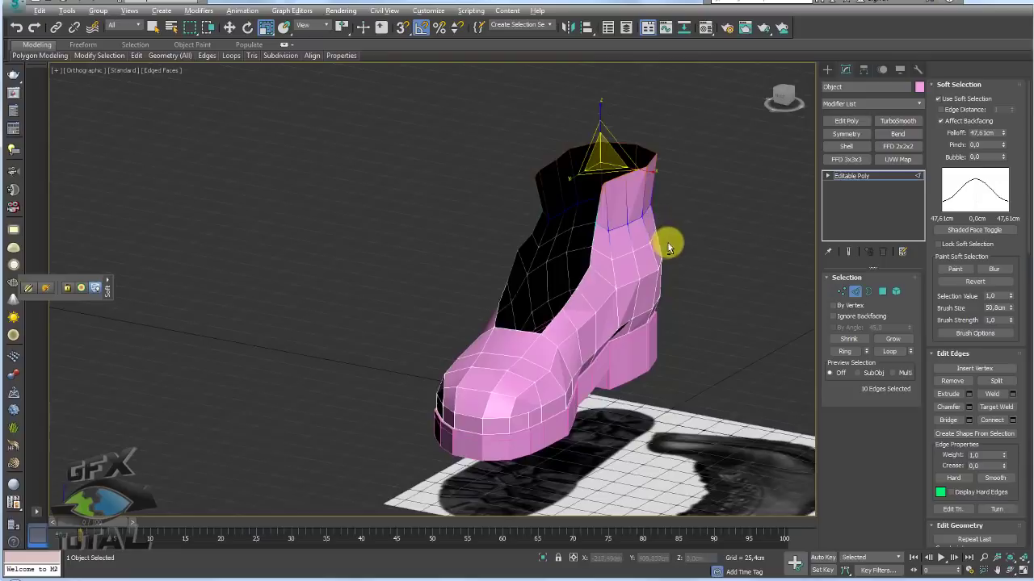
# Step: Move two vertices on the opposite ankle-side edge of the front opening about 4 cm along X
pyautogui.keyDown('alt'); pyautogui.moveTo(670, 240); pyautogui.dragTo(911, 294, button='middle'); pyautogui.keyUp('alt')
pyautogui.click(841, 293)
pyautogui.keyDown('alt'); pyautogui.moveTo(521, 295); pyautogui.dragTo(629, 279, button='middle'); pyautogui.keyUp('alt')
pyautogui.click(674, 261)
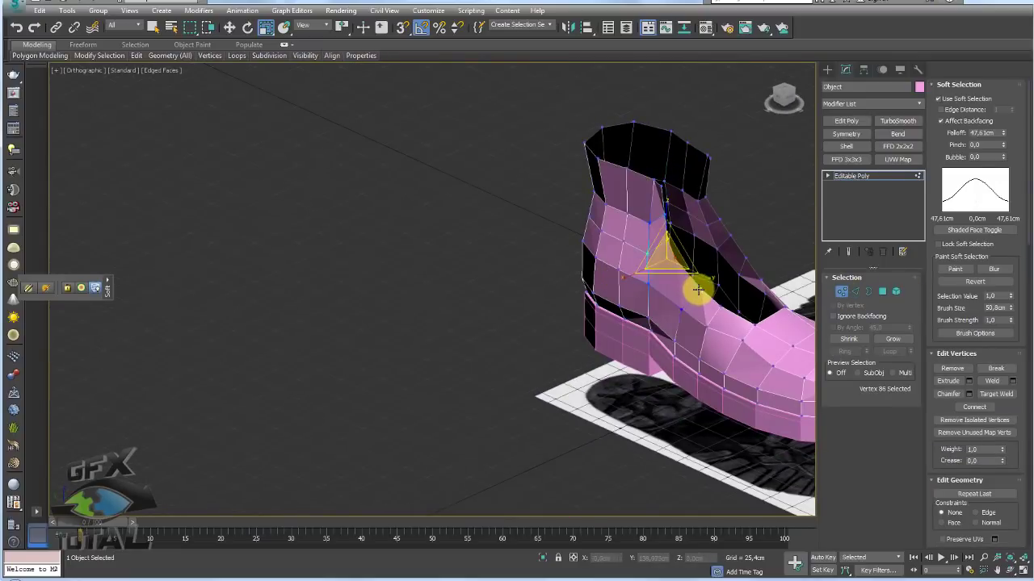
pyautogui.keyDown('alt'); pyautogui.moveTo(693, 297); pyautogui.dragTo(687, 270, button='middle'); pyautogui.keyUp('alt')
pyautogui.press('w')
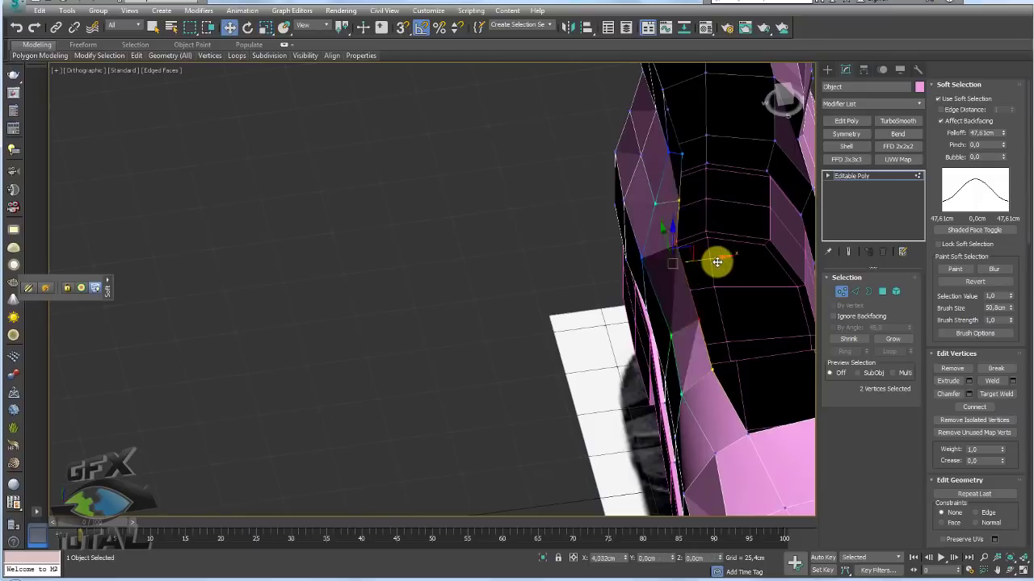
# Step: Reposition four vertices at the upper end of the front opening to refine the ankle's side profile
pyautogui.keyDown('alt'); pyautogui.moveTo(720, 302); pyautogui.dragTo(553, 202, button='middle'); pyautogui.keyUp('alt')
pyautogui.click(557, 302)
pyautogui.moveTo(525, 215); pyautogui.dragTo(535, 181)
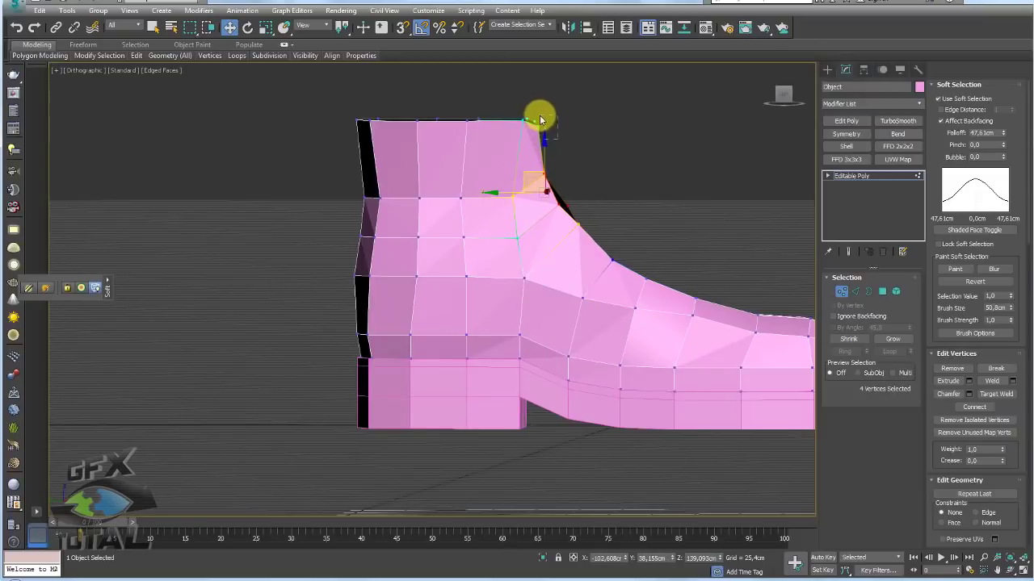
# Step: Reduce the soft selection falloff to 22,853 cm and pull the two vertices at the shaft's top front corner forward
pyautogui.moveTo(540, 115); pyautogui.dragTo(523, 118)
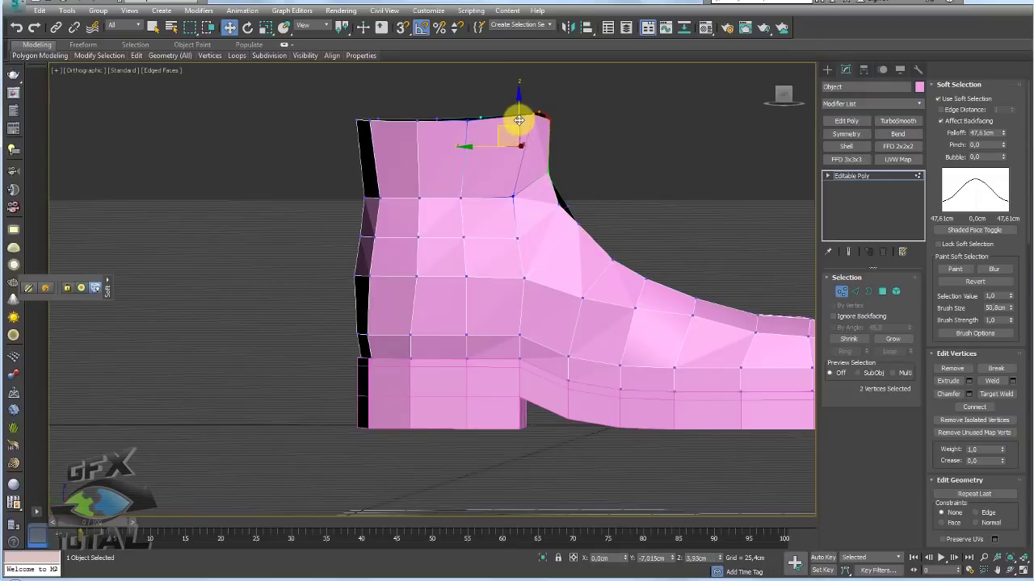
pyautogui.hotkey('ctrl', 'z')
pyautogui.moveTo(1001, 133); pyautogui.dragTo(996, 163)
pyautogui.moveTo(520, 107); pyautogui.dragTo(647, 136)
pyautogui.press('e')
pyautogui.press('r')
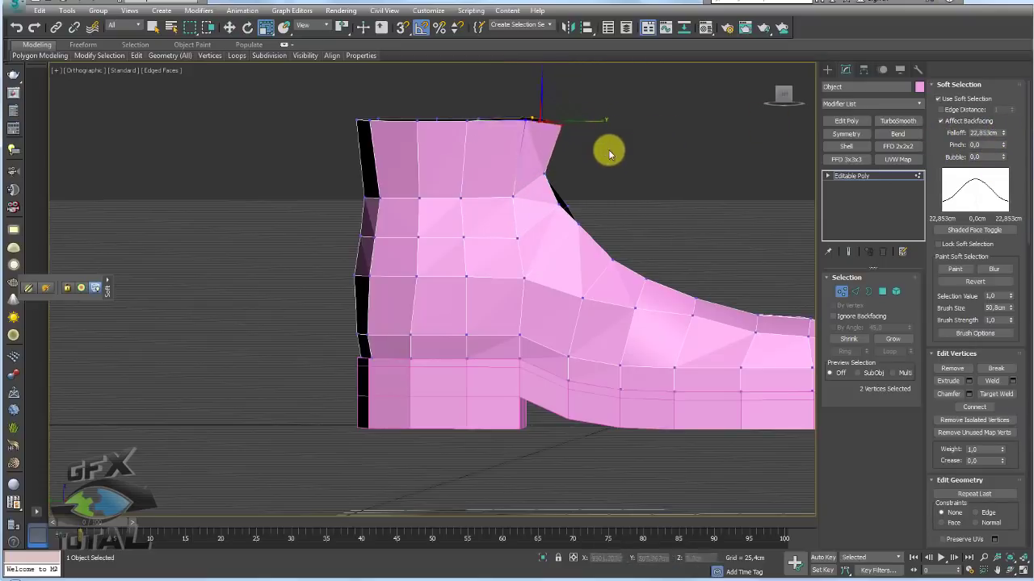
# Step: In the Left view, shift the front ankle vertices slightly forward and up, and the pair behind them about 4,5 cm back and 3,7 cm up
pyautogui.keyDown('alt'); pyautogui.moveTo(580, 186); pyautogui.dragTo(588, 168, button='middle'); pyautogui.keyUp('alt')
pyautogui.press('l')
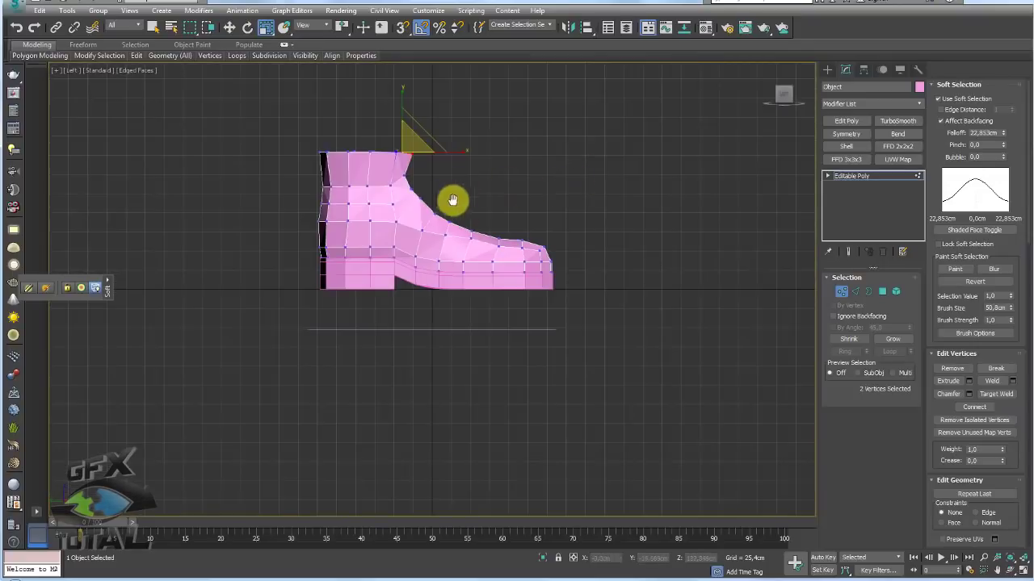
pyautogui.moveTo(452, 200); pyautogui.dragTo(486, 247, button='middle')
pyautogui.scroll(4, 486, 246)
pyautogui.press('w')
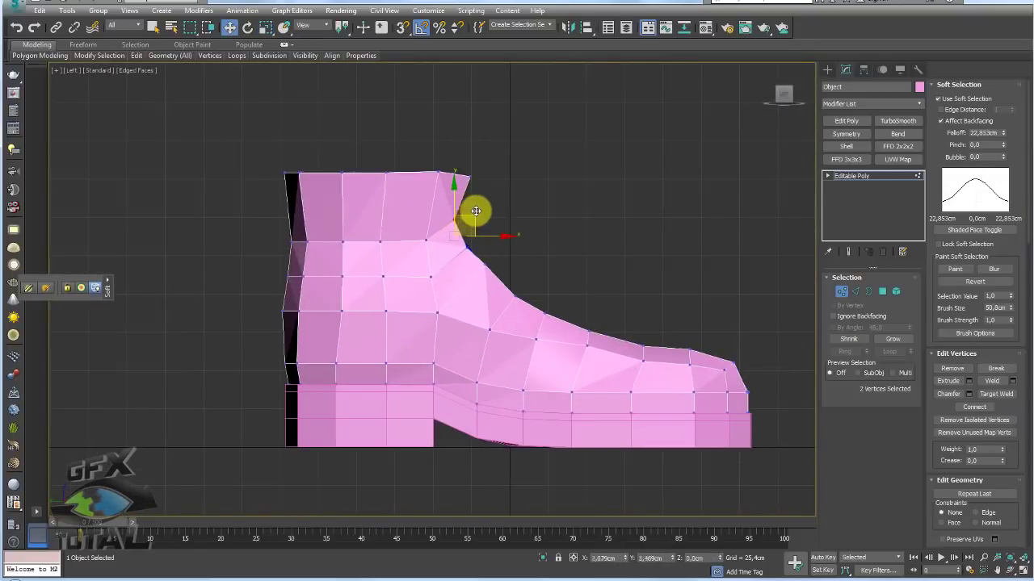
pyautogui.moveTo(476, 210); pyautogui.dragTo(479, 205)
pyautogui.moveTo(443, 247); pyautogui.dragTo(412, 227)
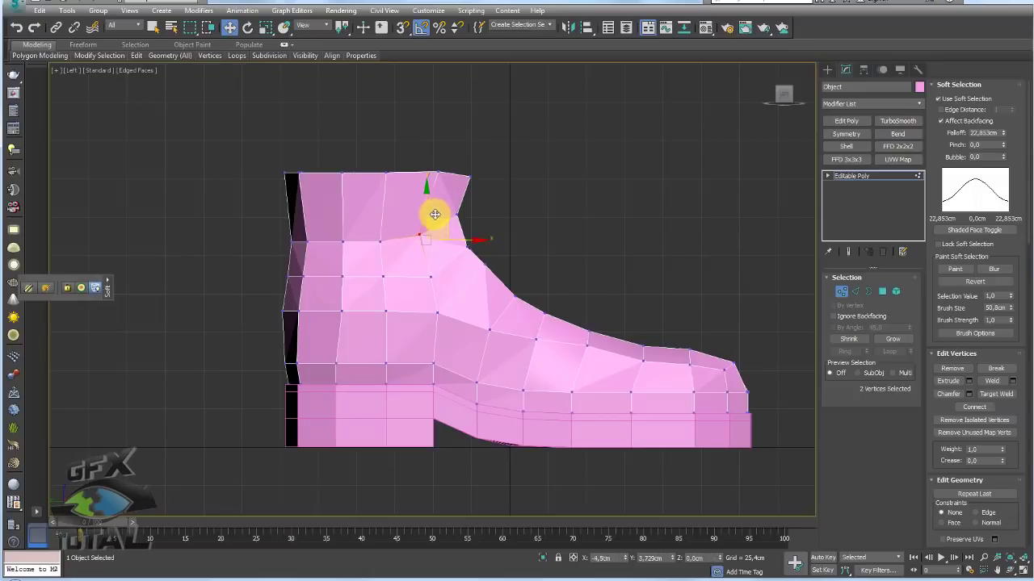
# Step: Switch to wireframe display and raise the remaining vertices of the ankle row, working from the middle to the back
pyautogui.press('F3')
pyautogui.scroll(5, 435, 214)
pyautogui.click(339, 244)
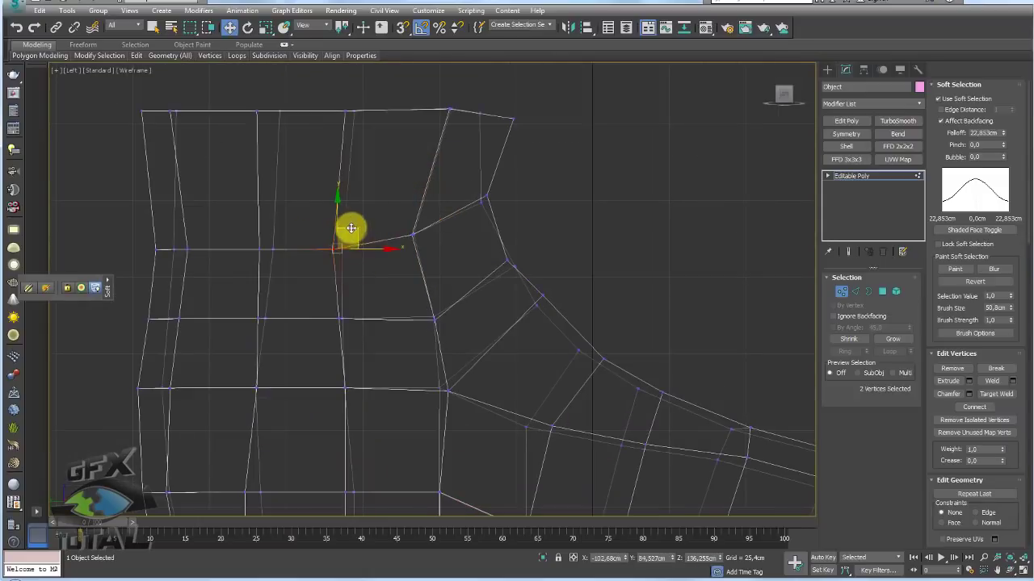
pyautogui.moveTo(351, 228); pyautogui.dragTo(353, 223)
pyautogui.moveTo(276, 228); pyautogui.dragTo(283, 214)
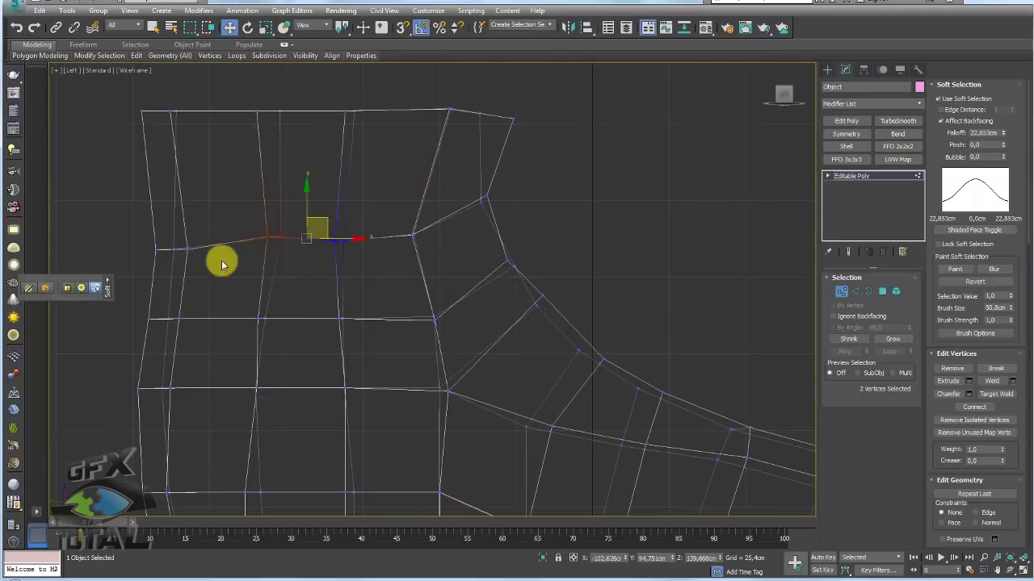
pyautogui.moveTo(200, 267); pyautogui.dragTo(193, 216)
# Step: Raise and tilt the rear vertices of the two ankle rows so the rows curve upward towards the back of the shaft
pyautogui.scroll(-3, 279, 232)
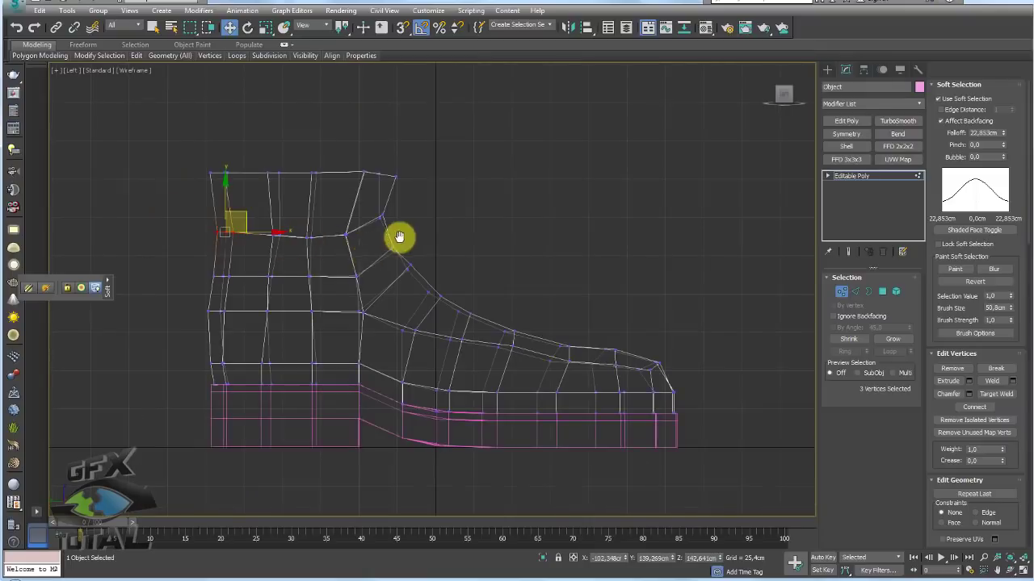
pyautogui.moveTo(400, 238); pyautogui.dragTo(461, 207, button='middle')
pyautogui.moveTo(258, 234); pyautogui.dragTo(308, 196)
pyautogui.press('e')
pyautogui.press('w')
pyautogui.moveTo(269, 224)
pyautogui.mouseDown()
pyautogui.moveTo(330, 240)
pyautogui.moveTo(465, 213)
pyautogui.mouseUp()
pyautogui.moveTo(475, 232); pyautogui.dragTo(412, 379)
pyautogui.moveTo(496, 264)
pyautogui.mouseDown()
pyautogui.moveTo(463, 326)
pyautogui.moveTo(460, 370)
pyautogui.mouseUp()
pyautogui.press('Escape')
pyautogui.scroll(3, 313, 190)
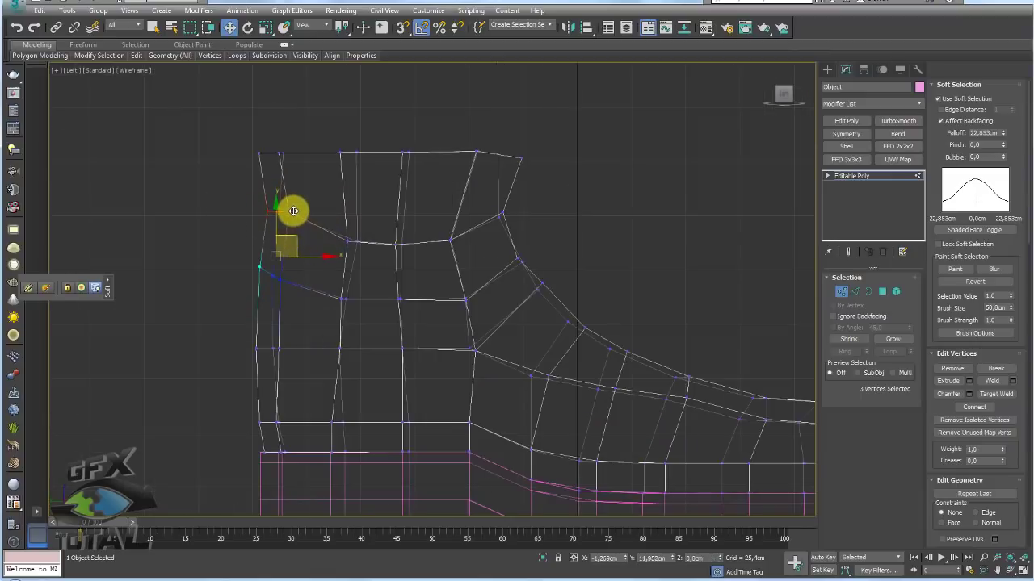
pyautogui.press('e')
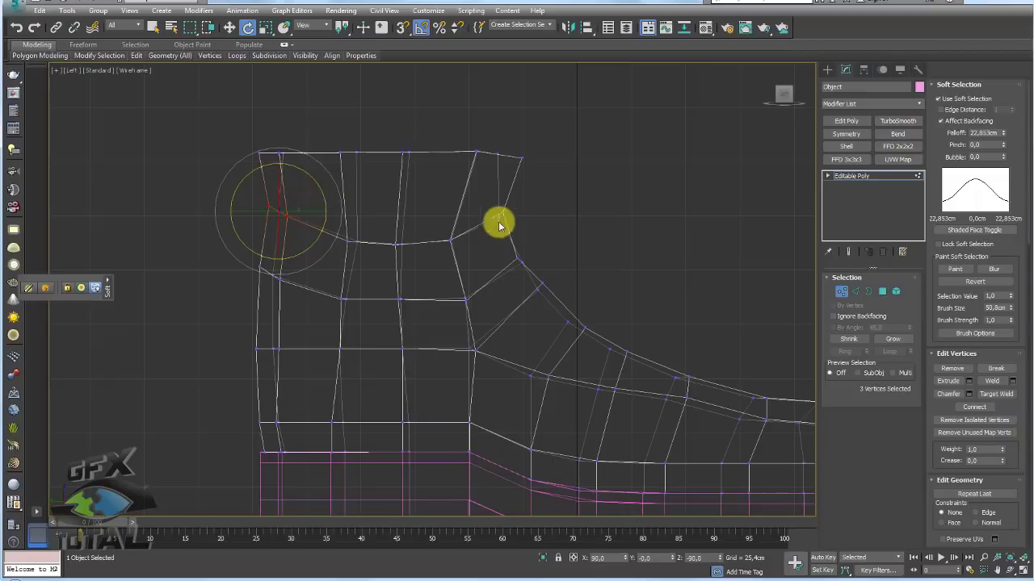
# Step: Nudge the front vertices of the boot's top rim about 2,4 cm forward and 1,9 cm down
pyautogui.click(501, 215)
pyautogui.click(489, 152)
pyautogui.press('w')
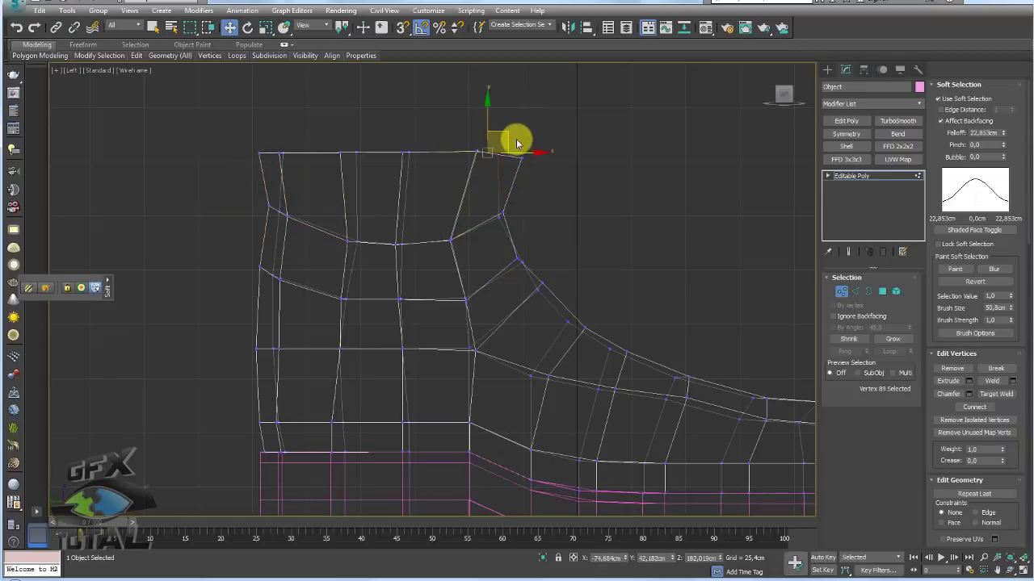
pyautogui.moveTo(528, 141); pyautogui.dragTo(525, 140)
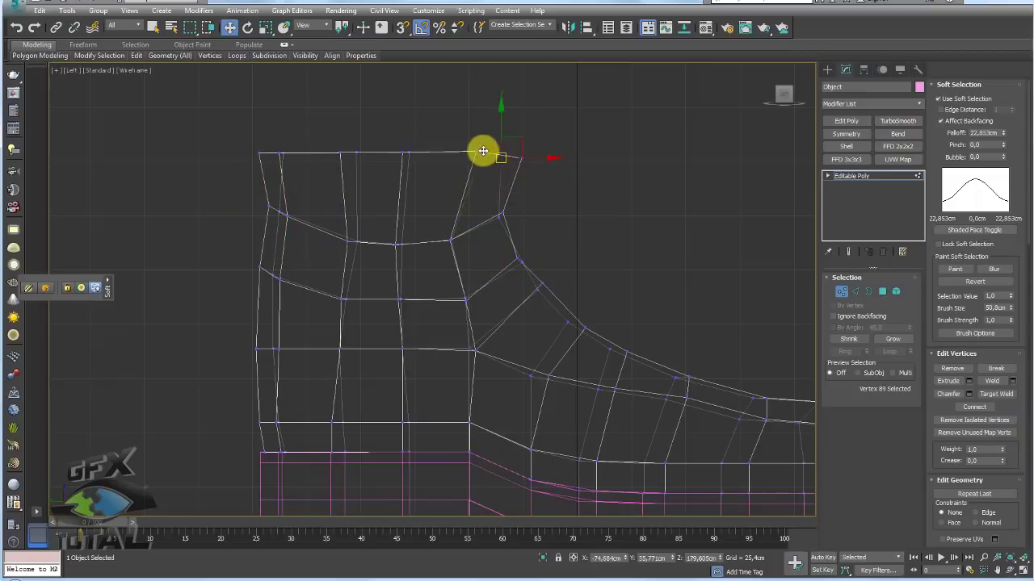
pyautogui.press('e')
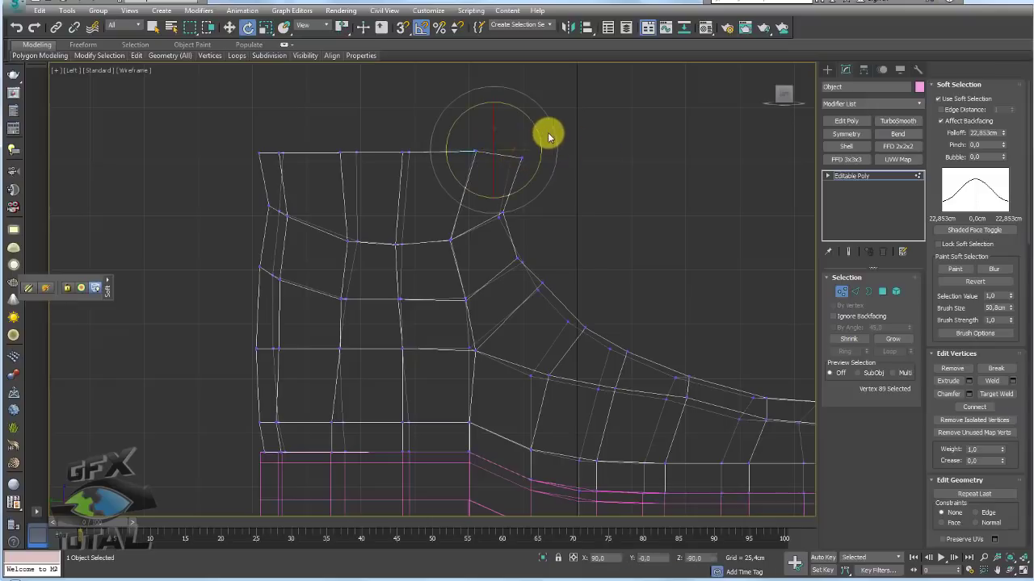
pyautogui.press('w')
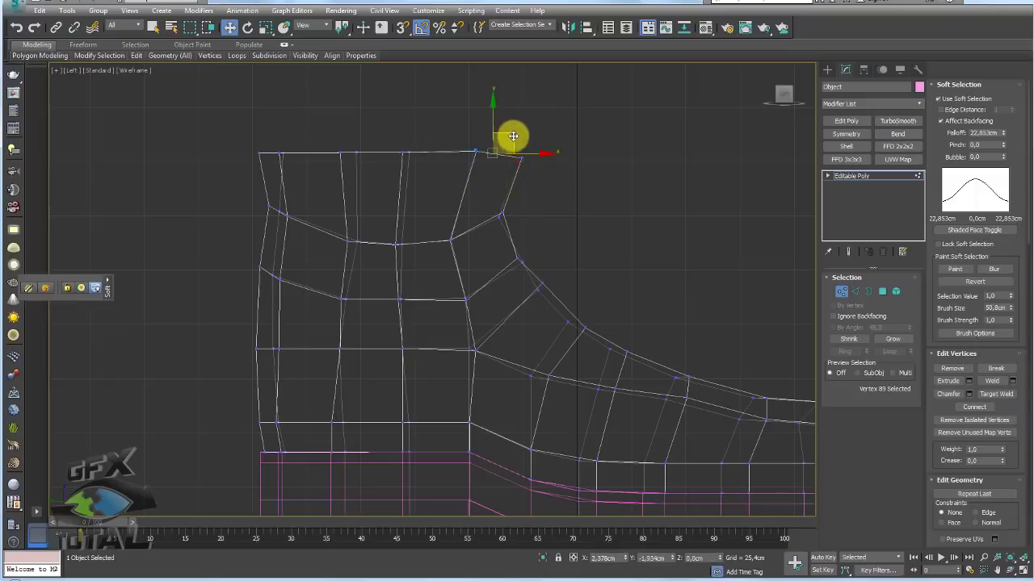
# Step: Fine-tune the middle and rear vertices of the upper ankle row to smooth its curve
pyautogui.moveTo(366, 252); pyautogui.dragTo(387, 217)
pyautogui.moveTo(311, 231); pyautogui.dragTo(302, 194)
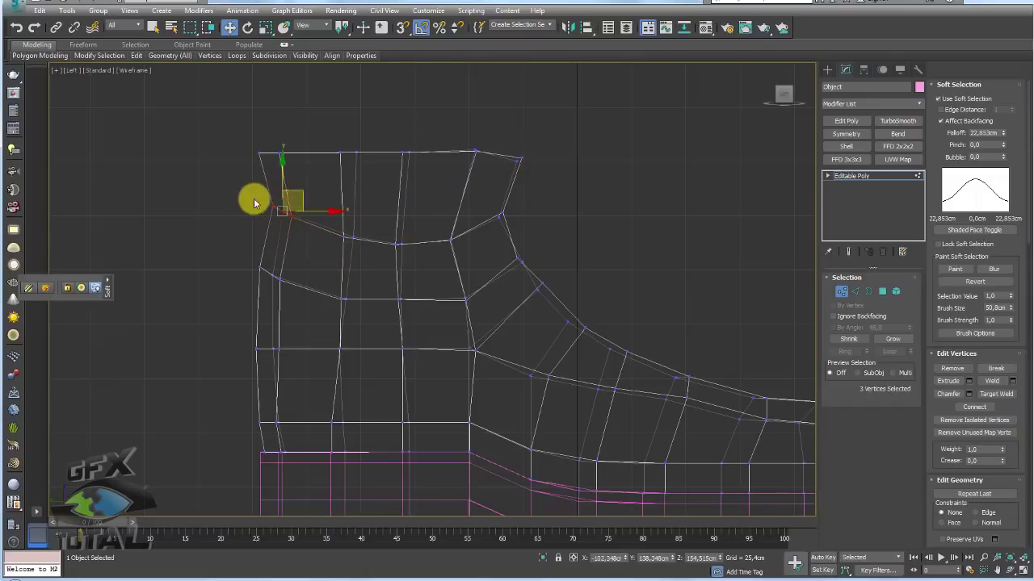
pyautogui.click(277, 207)
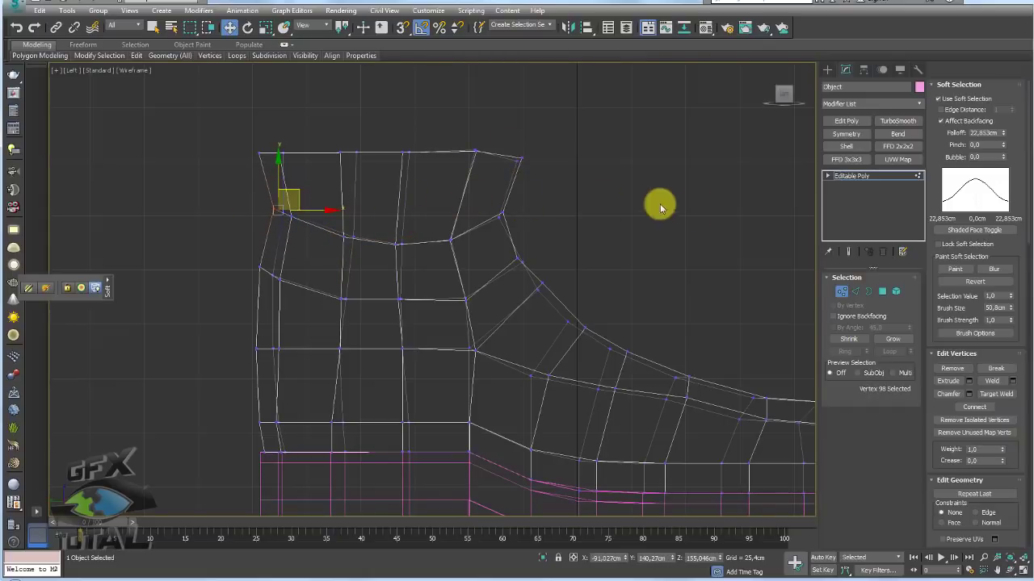
# Step: In the Perspective view, select the border edges of the boot's top opening and scale them wider along X
pyautogui.click(866, 174)
pyautogui.press('p')
pyautogui.moveTo(607, 243)
pyautogui.mouseDown(button='middle')
pyautogui.moveTo(648, 326)
pyautogui.moveTo(541, 308)
pyautogui.mouseUp(button='middle')
pyautogui.scroll(-5, 649, 326)
pyautogui.moveTo(547, 260)
pyautogui.keyDown('alt'); pyautogui.mouseDown(button='middle')
pyautogui.moveTo(605, 301)
pyautogui.moveTo(589, 342)
pyautogui.moveTo(605, 363)
pyautogui.moveTo(667, 239)
pyautogui.mouseUp(button='middle'); pyautogui.keyUp('alt')
pyautogui.click(869, 291)
pyautogui.click(491, 202)
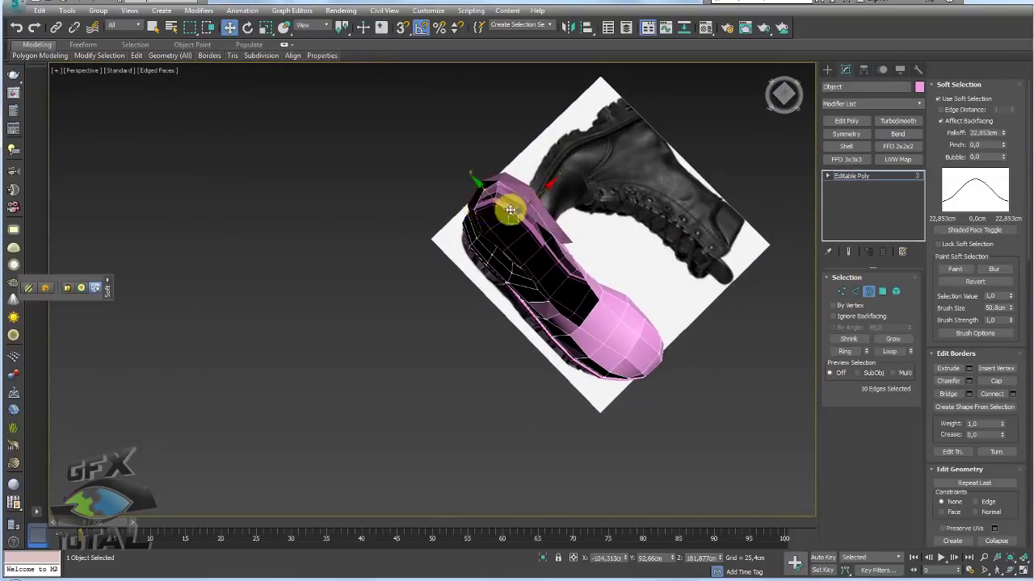
pyautogui.keyDown('alt'); pyautogui.moveTo(491, 202); pyautogui.dragTo(789, 216, button='middle'); pyautogui.keyUp('alt')
pyautogui.click(856, 292)
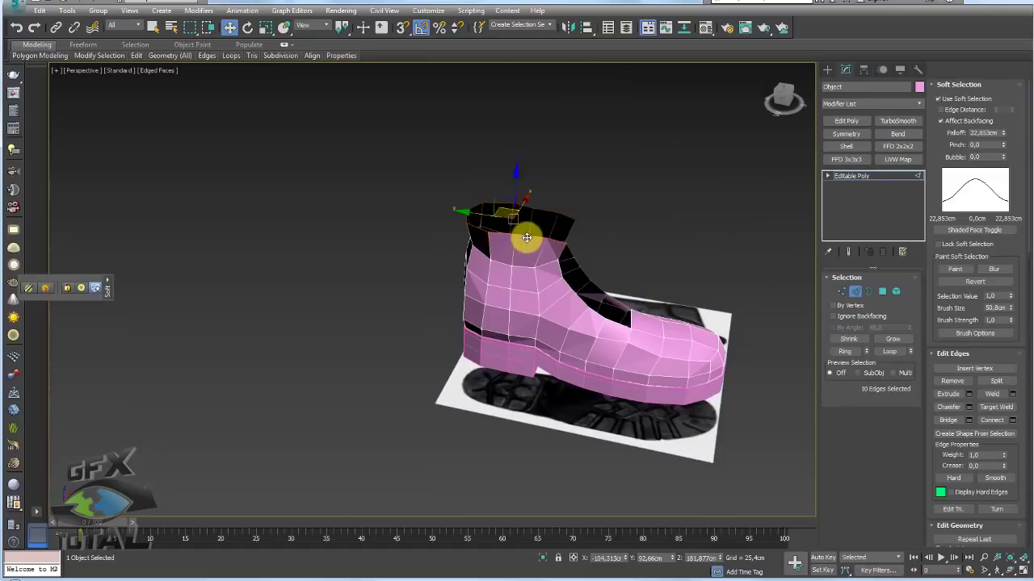
pyautogui.moveTo(527, 238)
pyautogui.keyDown('alt'); pyautogui.mouseDown(button='middle')
pyautogui.moveTo(473, 238)
pyautogui.moveTo(531, 230)
pyautogui.mouseUp(button='middle'); pyautogui.keyUp('alt')
pyautogui.press('r')
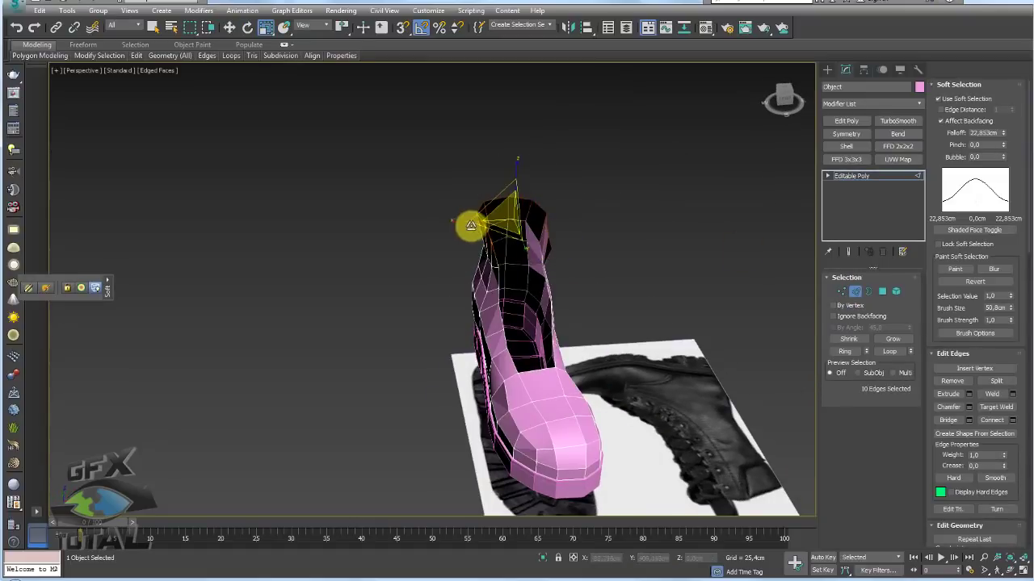
pyautogui.moveTo(463, 226); pyautogui.dragTo(454, 225)
# Step: Raise the top border edges to a Z height of about 289,3 cm to lengthen the boot shaft
pyautogui.keyDown('alt'); pyautogui.moveTo(470, 225); pyautogui.dragTo(515, 176, button='middle'); pyautogui.keyUp('alt')
pyautogui.press('w')
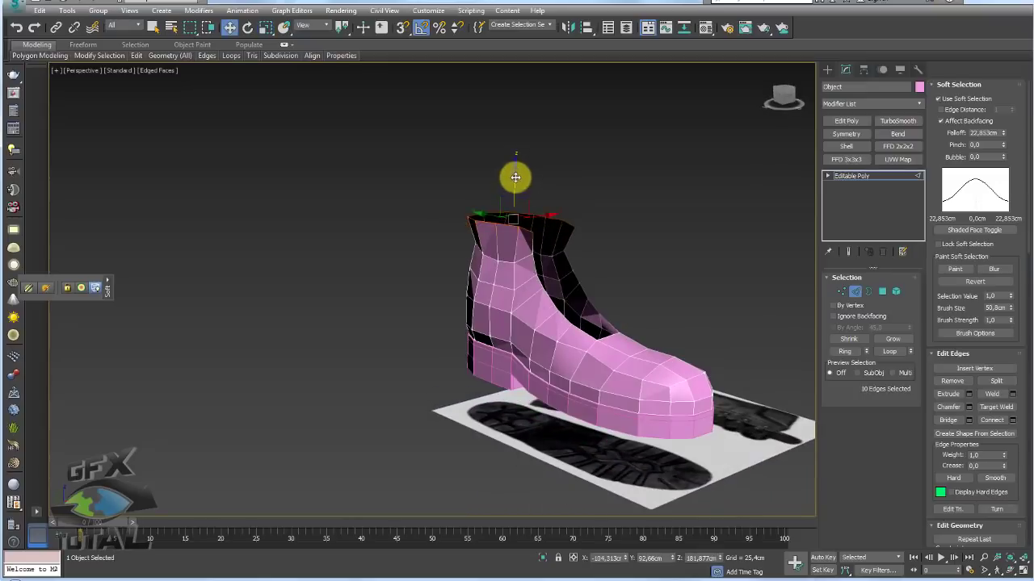
pyautogui.moveTo(514, 176); pyautogui.dragTo(507, 89)
pyautogui.keyDown('alt'); pyautogui.moveTo(510, 160); pyautogui.dragTo(577, 174, button='middle'); pyautogui.keyUp('alt')
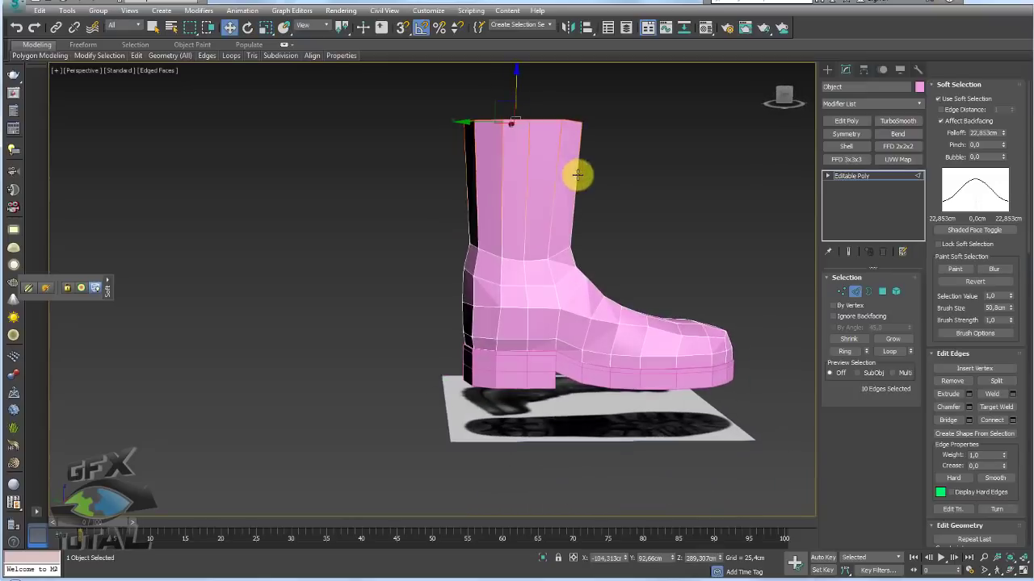
# Step: Connect the shaft's vertical edges with a new horizontal loop and scale that loop to about 91 percent
pyautogui.moveTo(402, 191); pyautogui.dragTo(395, 193)
pyautogui.click(992, 420)
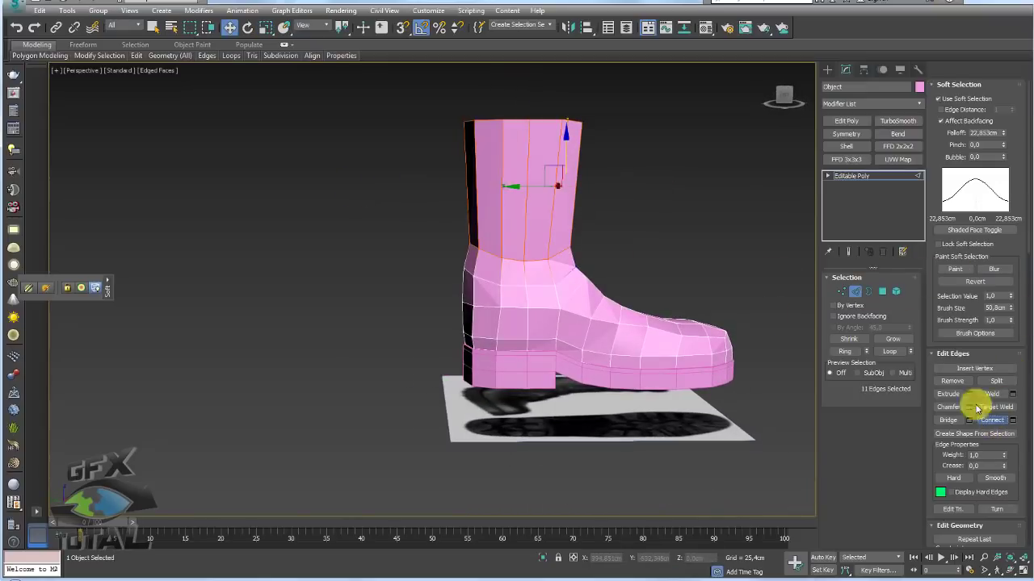
pyautogui.press('e')
pyautogui.press('r')
pyautogui.moveTo(509, 181); pyautogui.dragTo(508, 187)
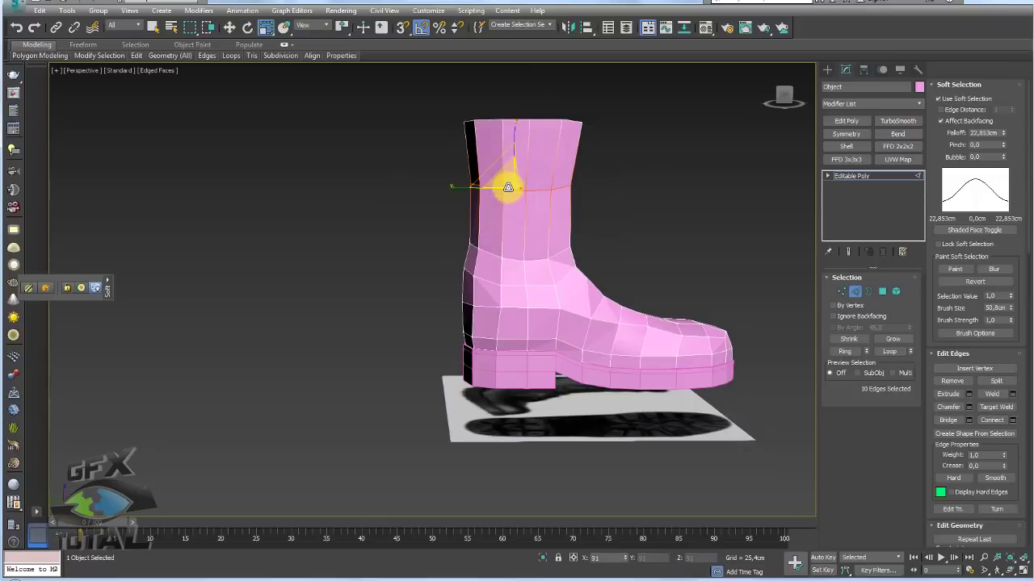
# Step: Chamfer the shaft's middle edge loop by about 21,9 cm into two loops and turn off soft selection
pyautogui.keyDown('alt'); pyautogui.moveTo(531, 232); pyautogui.dragTo(510, 218, button='middle'); pyautogui.keyUp('alt')
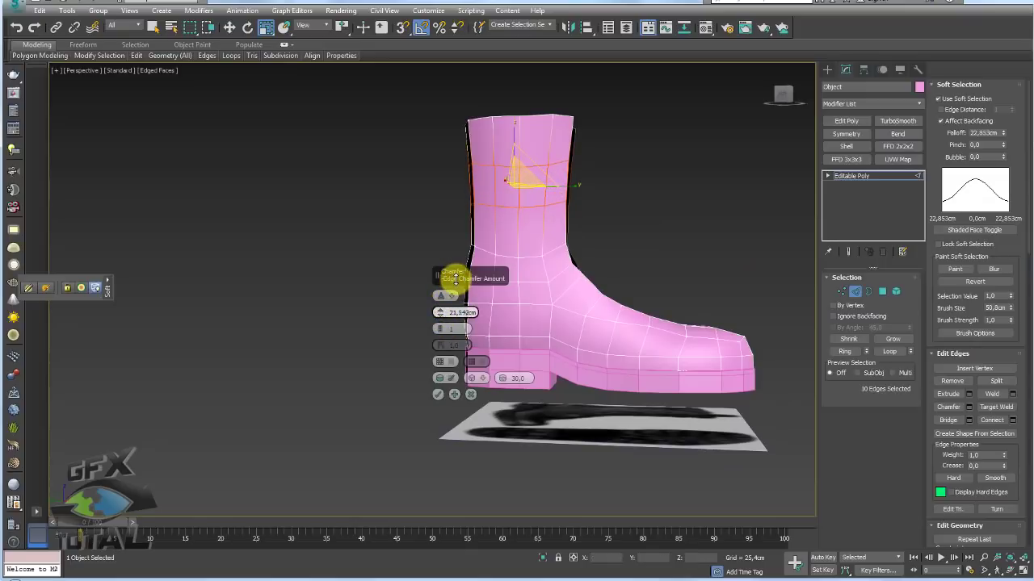
pyautogui.click(438, 394)
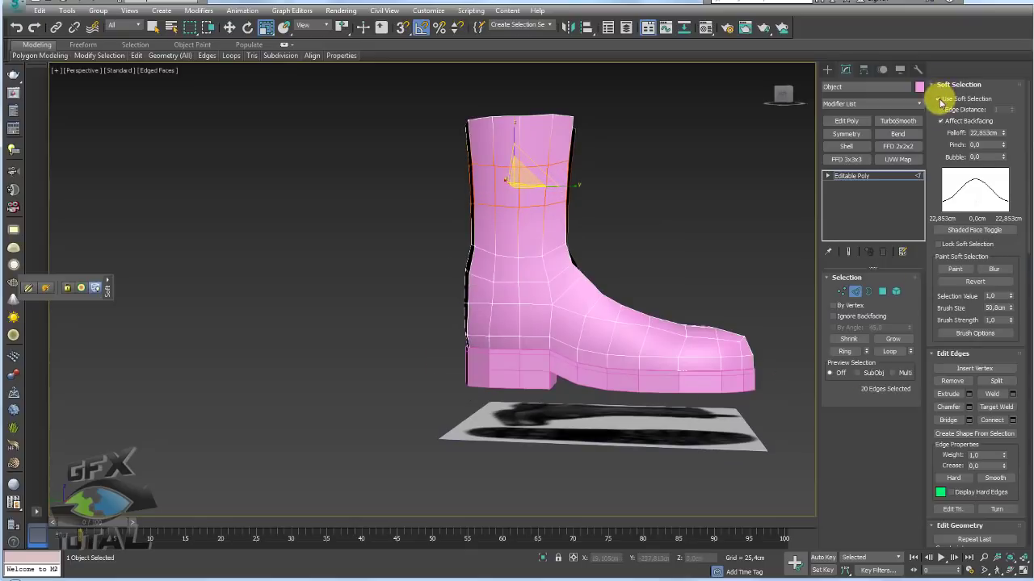
pyautogui.click(938, 98)
# Step: Select the boot shaft's polygons, apply an FFD 3x3x3 modifier to them and enter its control point level
pyautogui.keyDown('alt'); pyautogui.moveTo(620, 235); pyautogui.dragTo(563, 199, button='middle'); pyautogui.keyUp('alt')
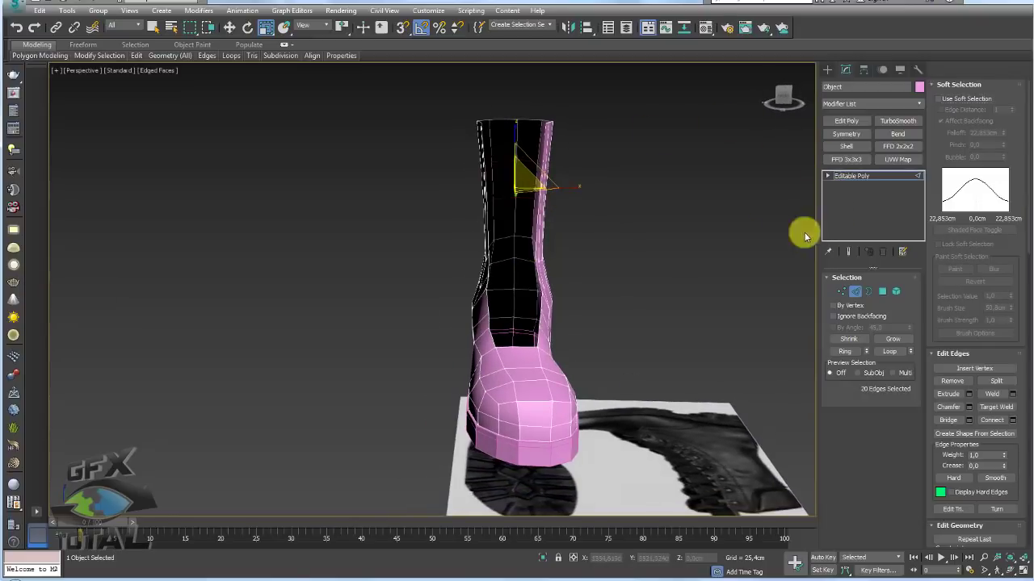
pyautogui.keyDown('alt'); pyautogui.moveTo(804, 232); pyautogui.dragTo(466, 122, button='middle'); pyautogui.keyUp('alt')
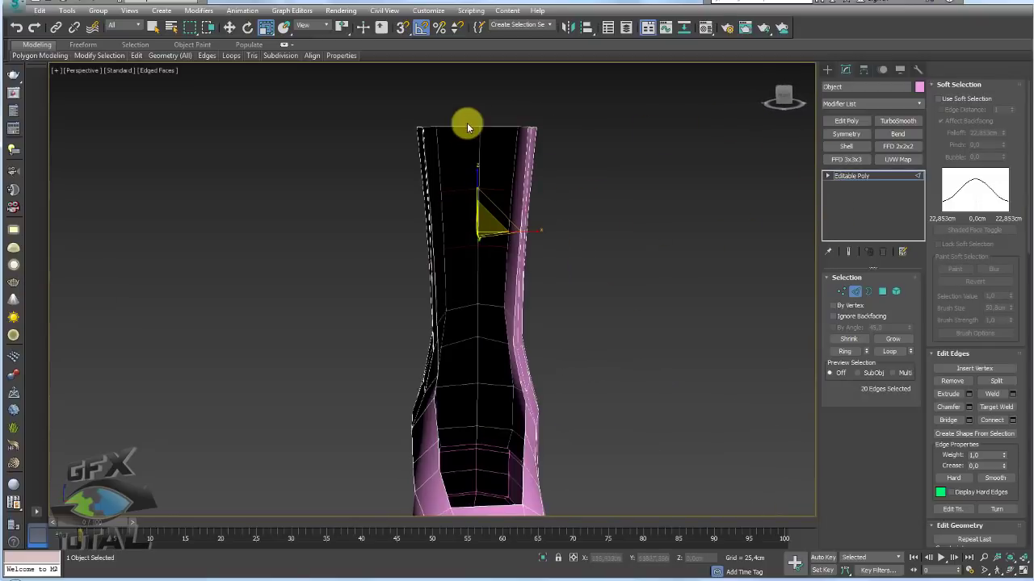
pyautogui.click(882, 291)
pyautogui.moveTo(648, 260)
pyautogui.keyDown('alt'); pyautogui.mouseDown(button='middle')
pyautogui.moveTo(706, 262)
pyautogui.moveTo(685, 294)
pyautogui.moveTo(636, 268)
pyautogui.mouseUp(button='middle'); pyautogui.keyUp('alt')
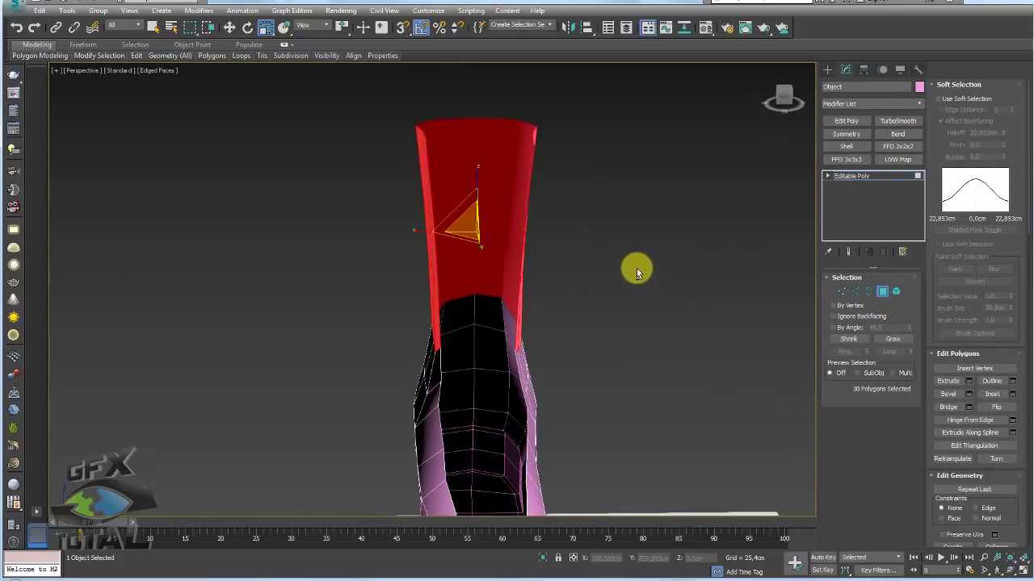
pyautogui.click(854, 161)
pyautogui.scroll(-3, 646, 233)
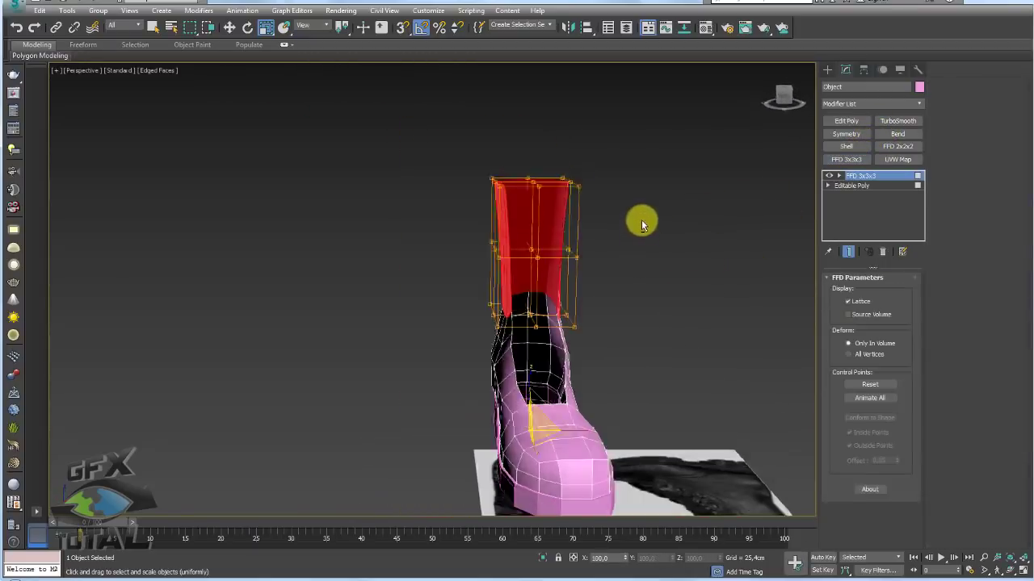
pyautogui.click(840, 176)
pyautogui.click(858, 187)
# Step: Select the middle row of FFD control points and scale it inward to slim the middle of the shaft
pyautogui.moveTo(653, 150); pyautogui.dragTo(369, 192)
pyautogui.press('e')
pyautogui.press('r')
pyautogui.keyDown('alt'); pyautogui.moveTo(369, 191); pyautogui.dragTo(487, 216, button='middle'); pyautogui.keyUp('alt')
pyautogui.moveTo(487, 217); pyautogui.dragTo(521, 280)
pyautogui.hotkey('ctrl', 'z')
pyautogui.keyDown('alt'); pyautogui.moveTo(521, 280); pyautogui.dragTo(604, 244, button='middle'); pyautogui.keyUp('alt')
pyautogui.keyDown('alt'); pyautogui.moveTo(363, 269); pyautogui.dragTo(498, 268, button='middle'); pyautogui.keyUp('alt')
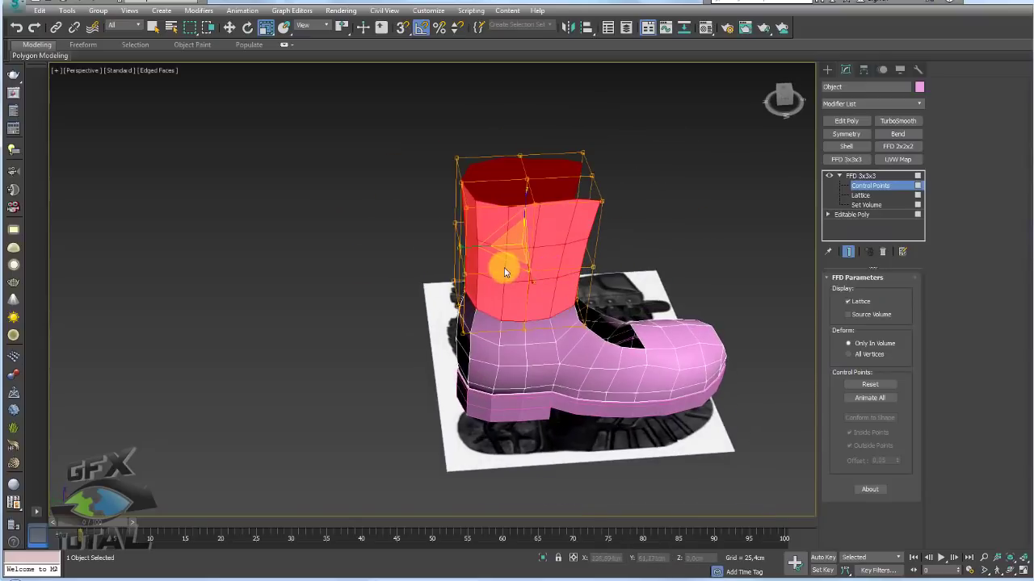
pyautogui.moveTo(499, 263)
pyautogui.mouseDown()
pyautogui.moveTo(484, 287)
pyautogui.moveTo(501, 248)
pyautogui.mouseUp()
# Step: Select the FFD lattice's top control points and collapse the modifier back into an Editable Poly
pyautogui.keyDown('alt'); pyautogui.moveTo(544, 274); pyautogui.dragTo(485, 256, button='middle'); pyautogui.keyUp('alt')
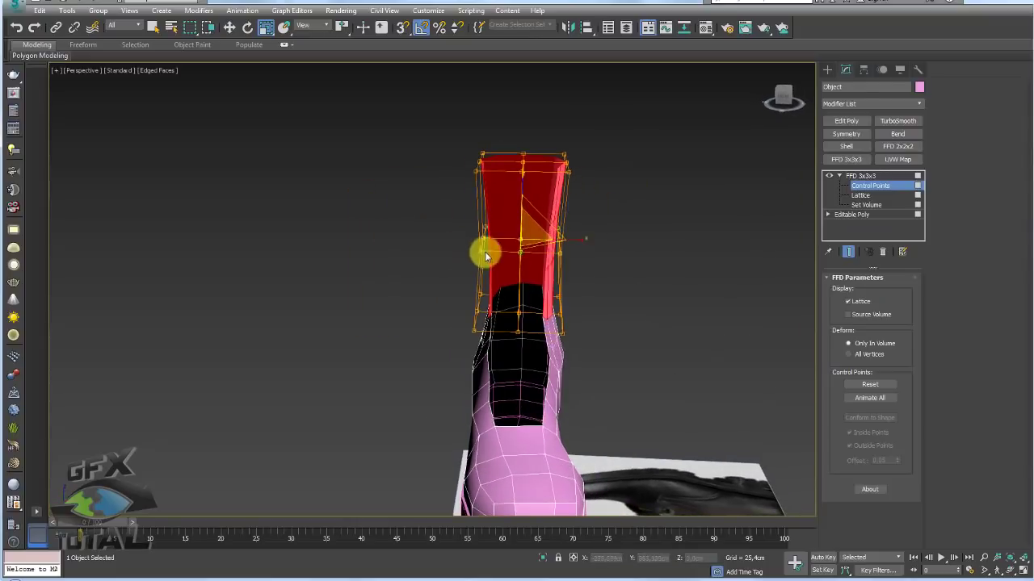
pyautogui.keyDown('alt'); pyautogui.moveTo(549, 139); pyautogui.dragTo(629, 208, button='middle'); pyautogui.keyUp('alt')
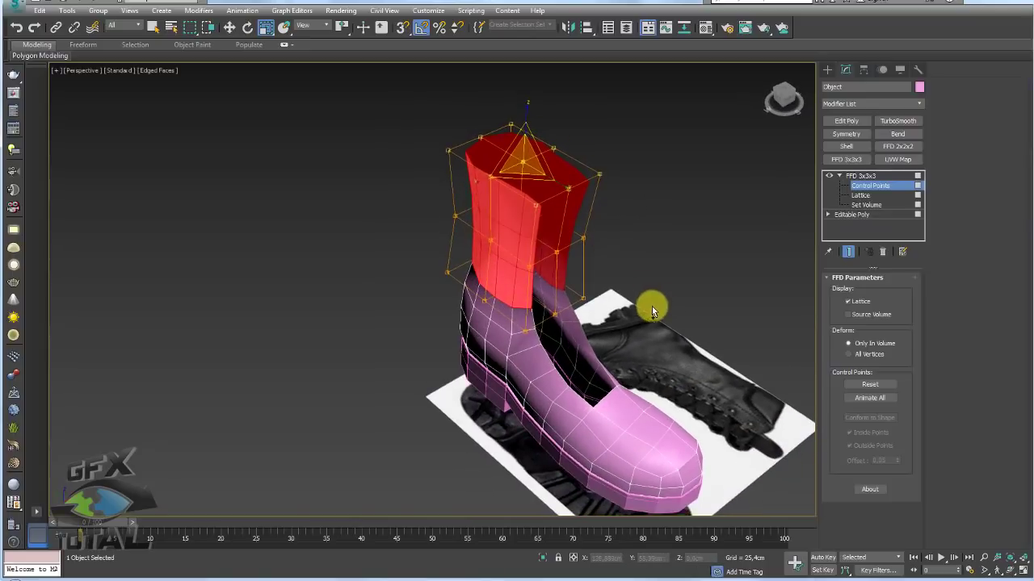
pyautogui.hotkey('ctrl', 'e')
# Step: Examine the toe-cap seam and the lacing panel outline on the reference image and compare them with the boot mesh
pyautogui.keyDown('alt'); pyautogui.moveTo(554, 239); pyautogui.dragTo(696, 282, button='middle'); pyautogui.keyUp('alt')
pyautogui.keyDown('alt'); pyautogui.moveTo(517, 354); pyautogui.dragTo(638, 184, button='middle'); pyautogui.keyUp('alt')
pyautogui.scroll(3, 552, 271)
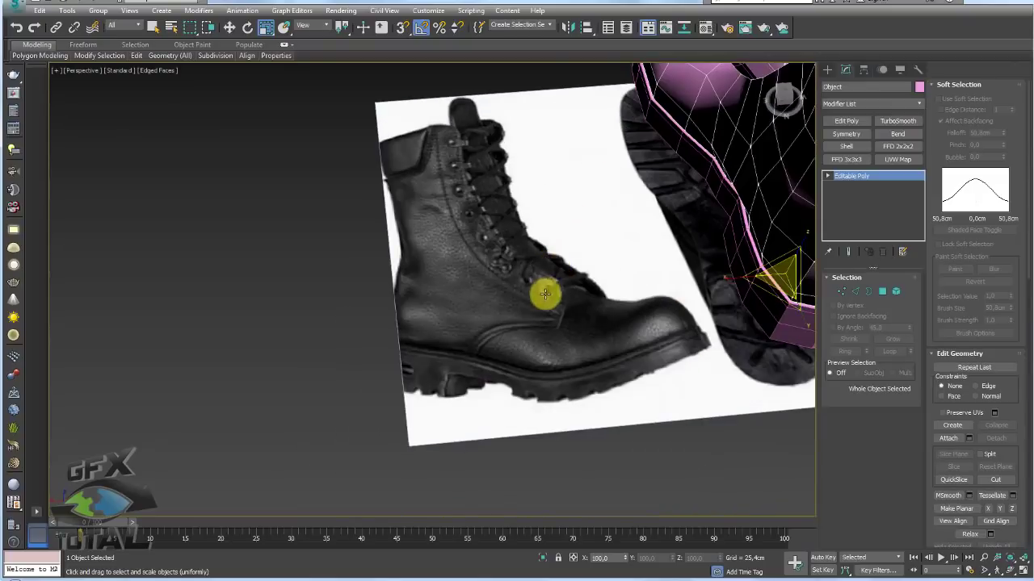
pyautogui.keyDown('alt'); pyautogui.moveTo(543, 298); pyautogui.dragTo(560, 331, button='middle'); pyautogui.keyUp('alt')
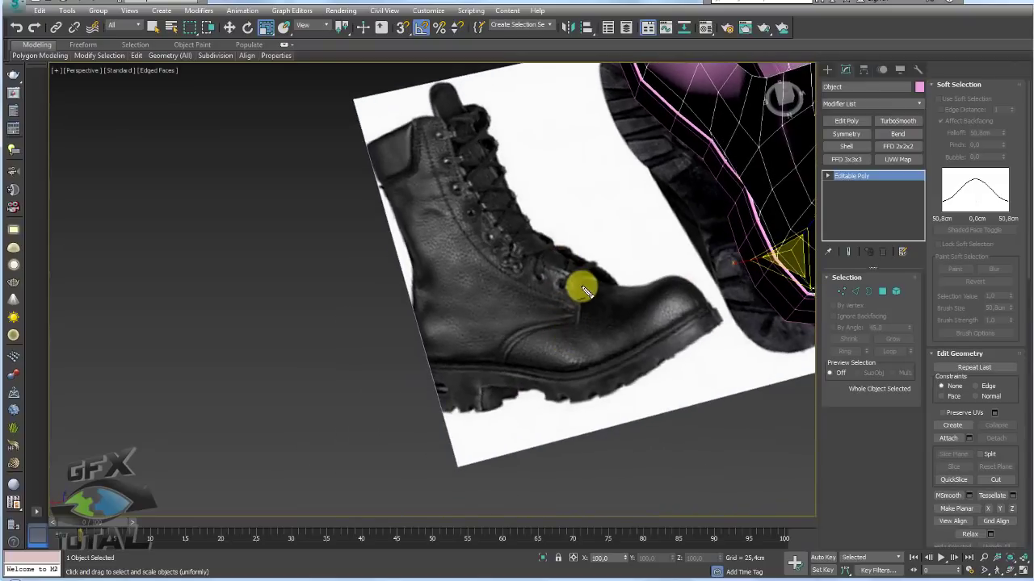
pyautogui.moveTo(583, 302)
pyautogui.mouseDown()
pyautogui.moveTo(578, 322)
pyautogui.moveTo(506, 358)
pyautogui.mouseUp()
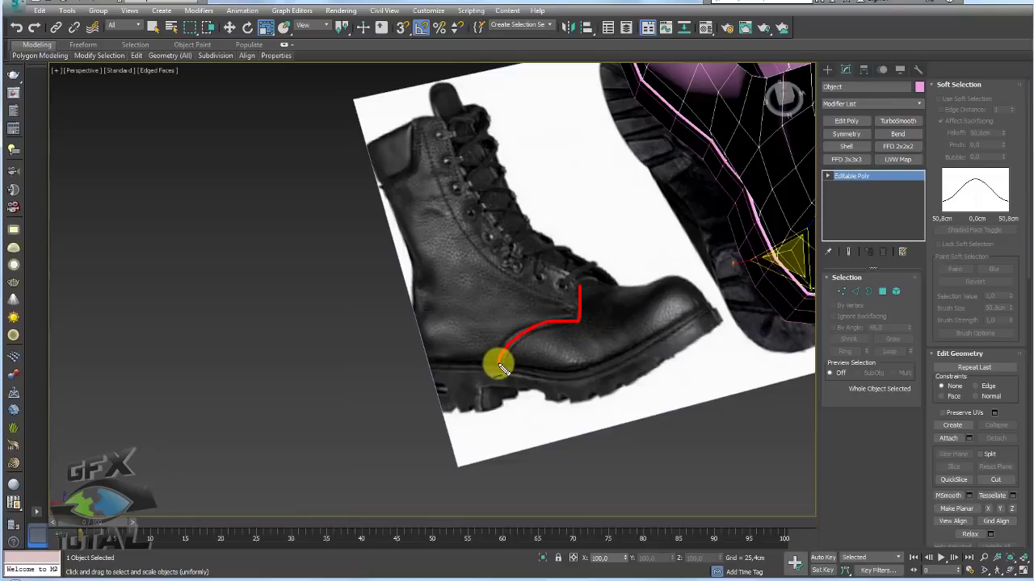
pyautogui.moveTo(451, 129); pyautogui.dragTo(583, 296)
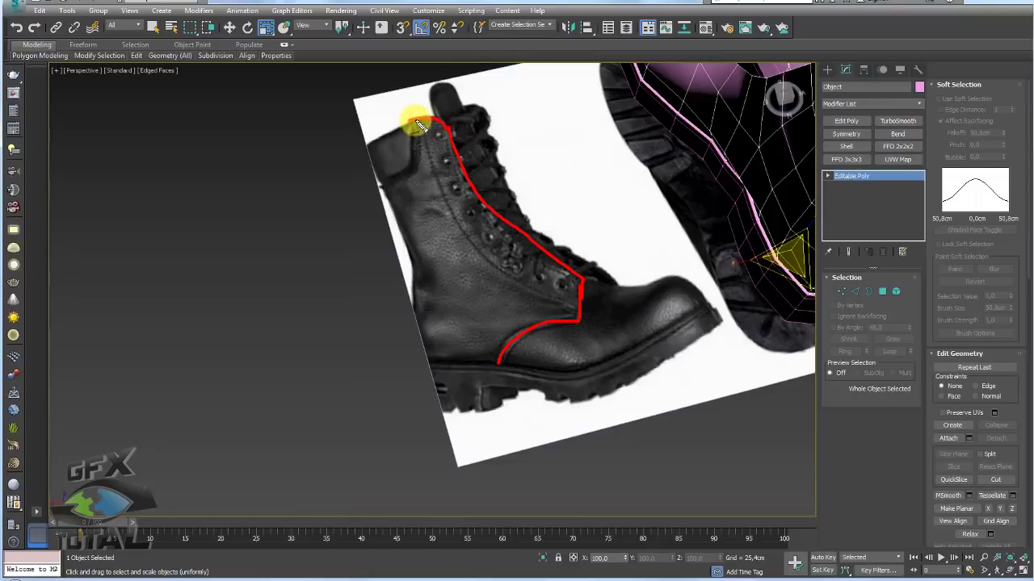
pyautogui.moveTo(416, 121); pyautogui.dragTo(379, 186)
pyautogui.press('Escape')
pyautogui.scroll(-4, 485, 222)
pyautogui.moveTo(581, 224)
pyautogui.mouseDown(button='middle')
pyautogui.moveTo(485, 222)
pyautogui.moveTo(688, 180)
pyautogui.moveTo(565, 207)
pyautogui.mouseUp(button='middle')
pyautogui.scroll(5, 544, 223)
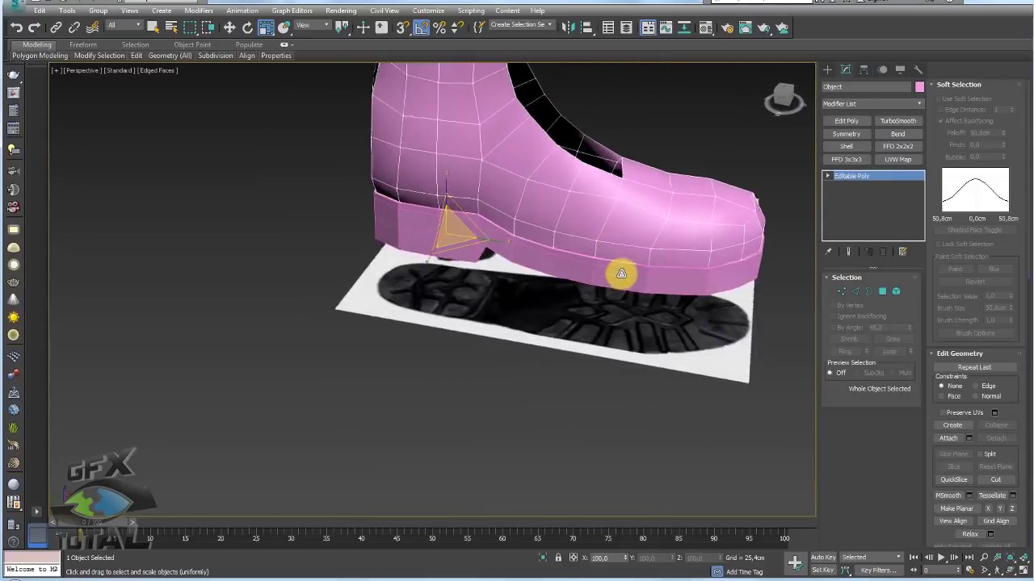
pyautogui.moveTo(621, 274)
pyautogui.keyDown('alt'); pyautogui.mouseDown(button='middle')
pyautogui.moveTo(614, 325)
pyautogui.moveTo(508, 411)
pyautogui.moveTo(622, 266)
pyautogui.mouseUp(button='middle'); pyautogui.keyUp('alt')
pyautogui.scroll(-5, 622, 265)
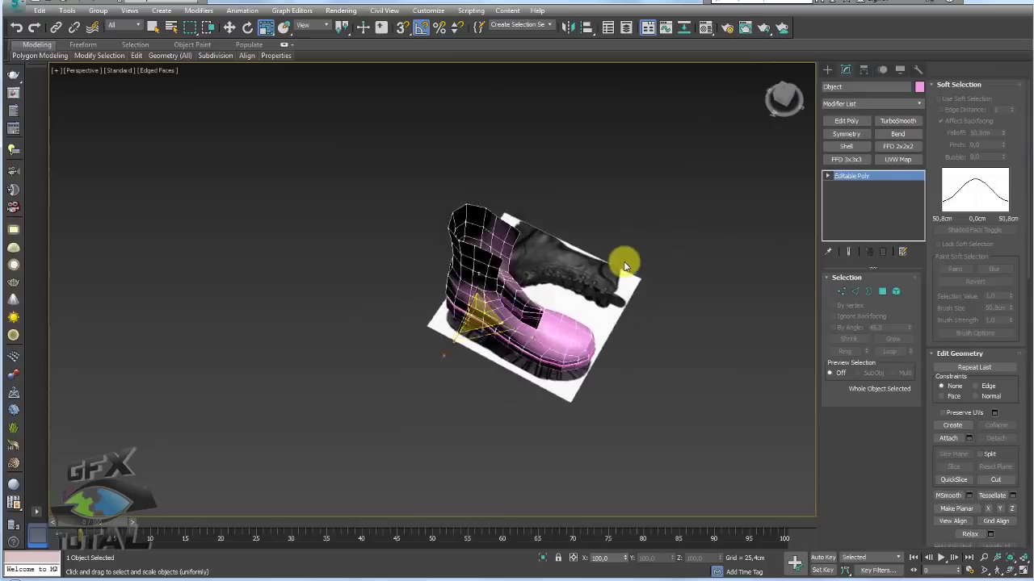
# Step: Leave the sub-object level, duplicate the boot reference plane and rotate the copy 90 degrees to stand upright
pyautogui.click(859, 175)
pyautogui.click(873, 177)
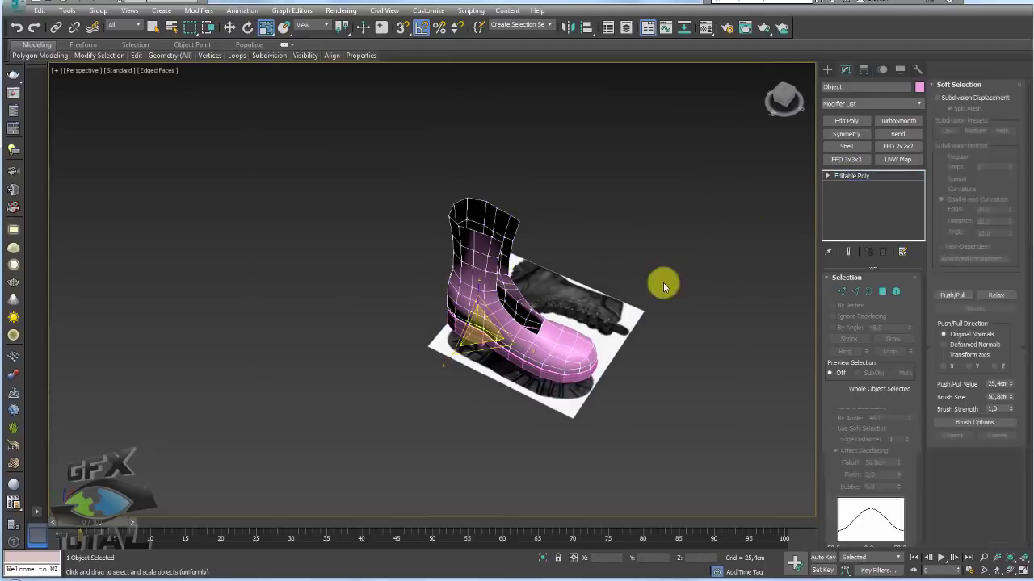
pyautogui.click(600, 299)
pyautogui.press('e')
pyautogui.moveTo(547, 362); pyautogui.dragTo(599, 356)
pyautogui.click(521, 339)
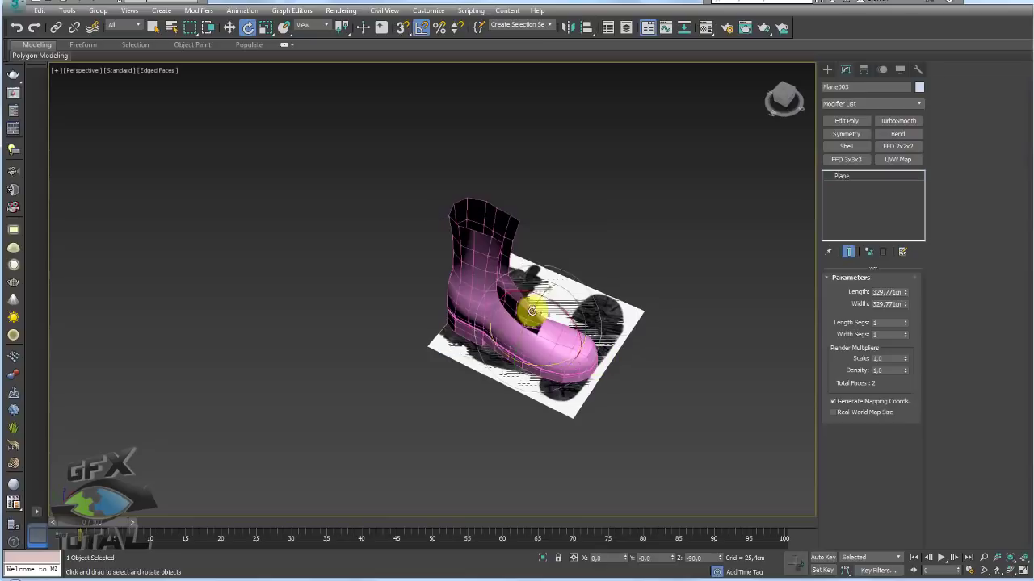
pyautogui.moveTo(537, 299); pyautogui.dragTo(506, 345)
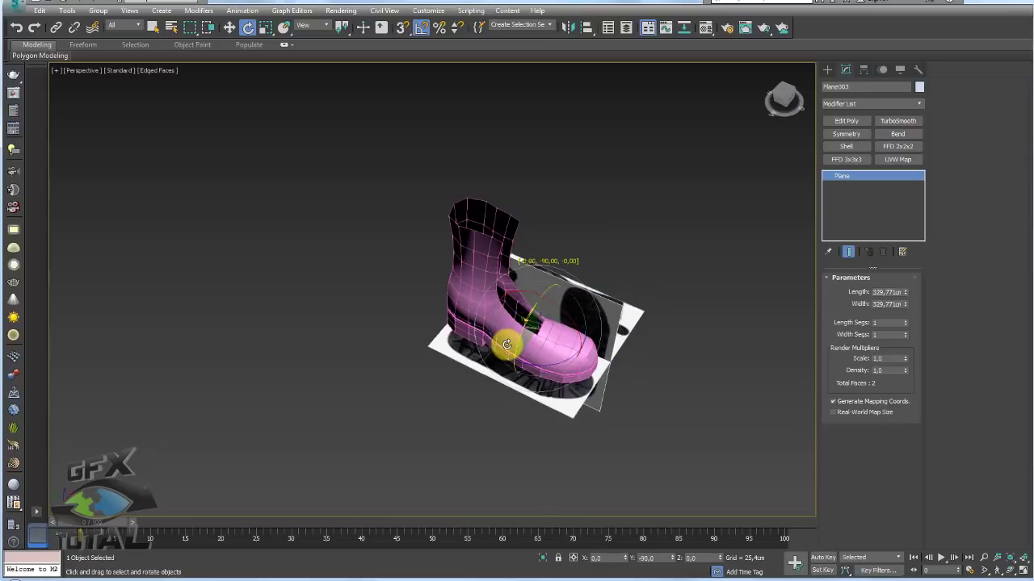
# Step: Orient the copied reference plane with its boot upright and move it behind the model, to a Z height of 241,192 cm
pyautogui.keyDown('alt'); pyautogui.moveTo(506, 345); pyautogui.dragTo(588, 307, button='middle'); pyautogui.keyUp('alt')
pyautogui.press('w')
pyautogui.keyDown('alt'); pyautogui.moveTo(524, 306); pyautogui.dragTo(542, 256, button='middle'); pyautogui.keyUp('alt')
pyautogui.scroll(5, 595, 266)
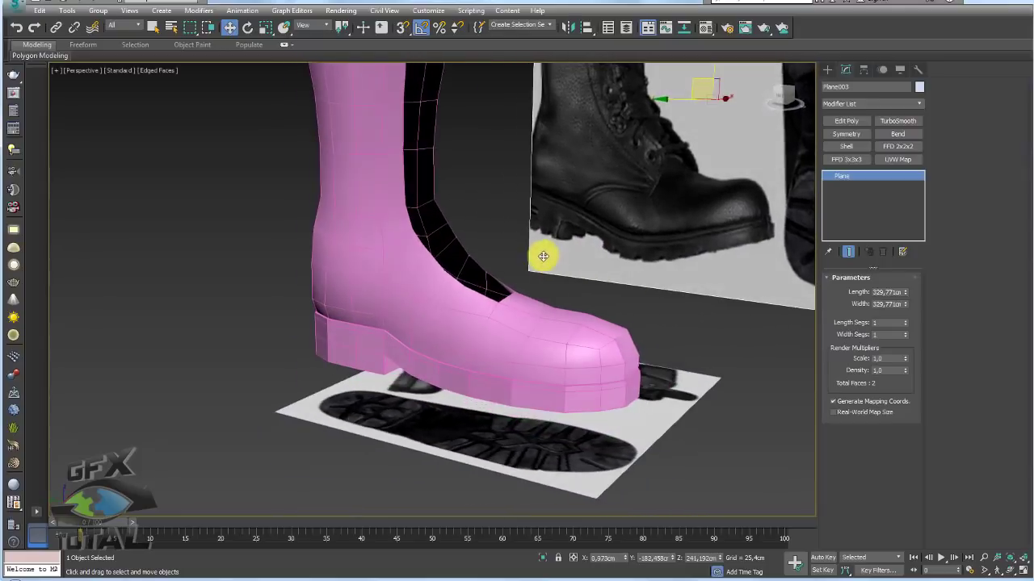
pyautogui.moveTo(549, 307); pyautogui.dragTo(546, 358, button='middle')
# Step: At vertex level on the boot, cut a curved toe-cap seam from the sole edge in front of the heel across the side polygons
pyautogui.click(546, 357)
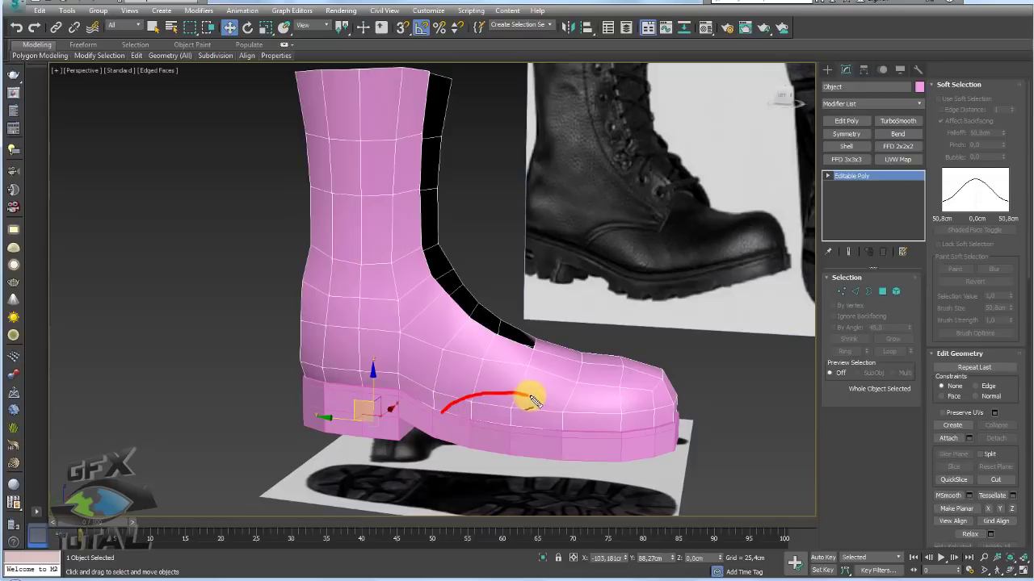
pyautogui.moveTo(549, 361); pyautogui.dragTo(500, 338)
pyautogui.scroll(3, 529, 387)
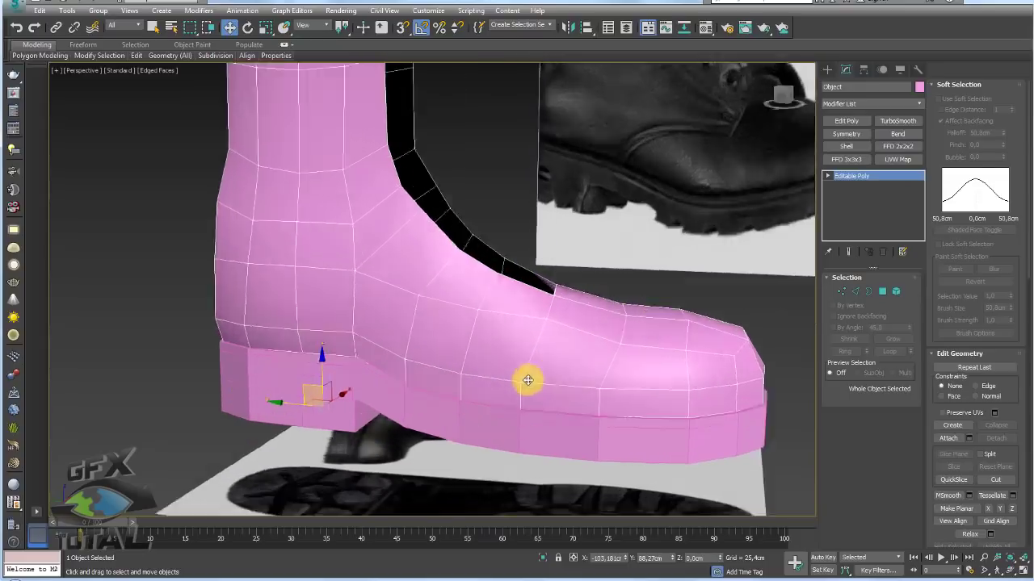
pyautogui.scroll(2, 525, 375)
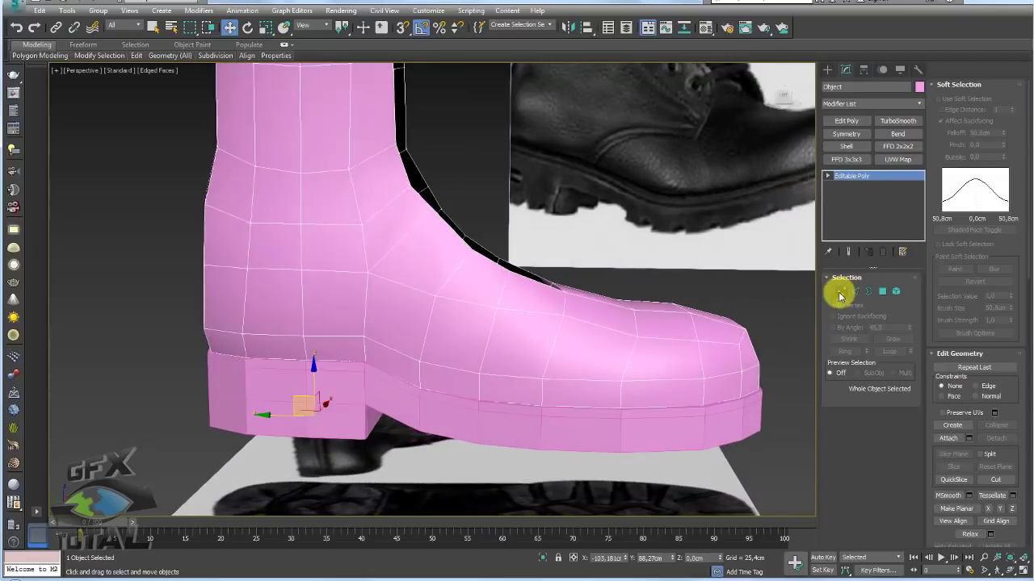
pyautogui.click(842, 291)
pyautogui.keyDown('alt'); pyautogui.moveTo(501, 392); pyautogui.dragTo(456, 365, button='middle'); pyautogui.keyUp('alt')
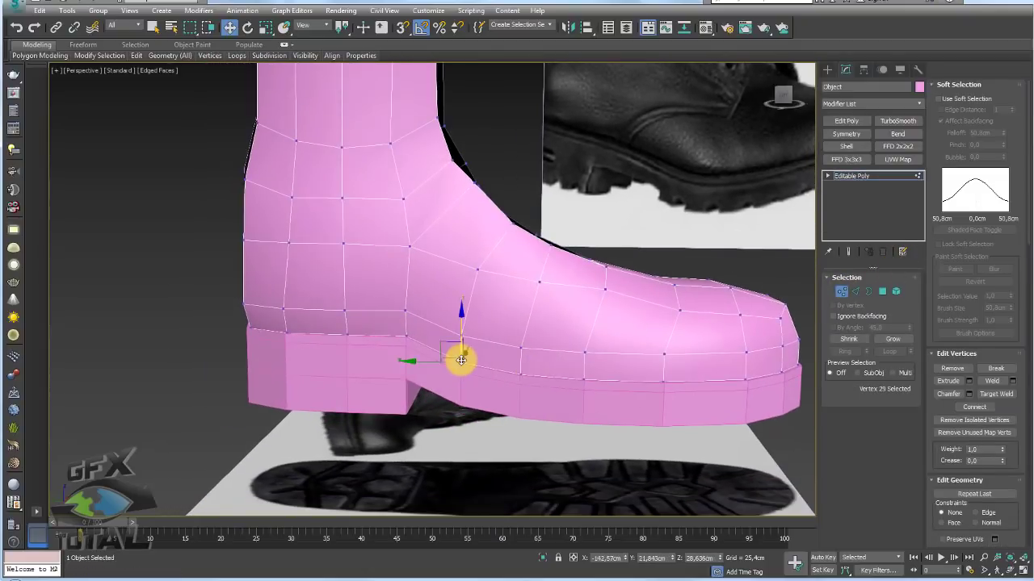
pyautogui.scroll(3, 461, 360)
pyautogui.hotkey('alt', 'c')
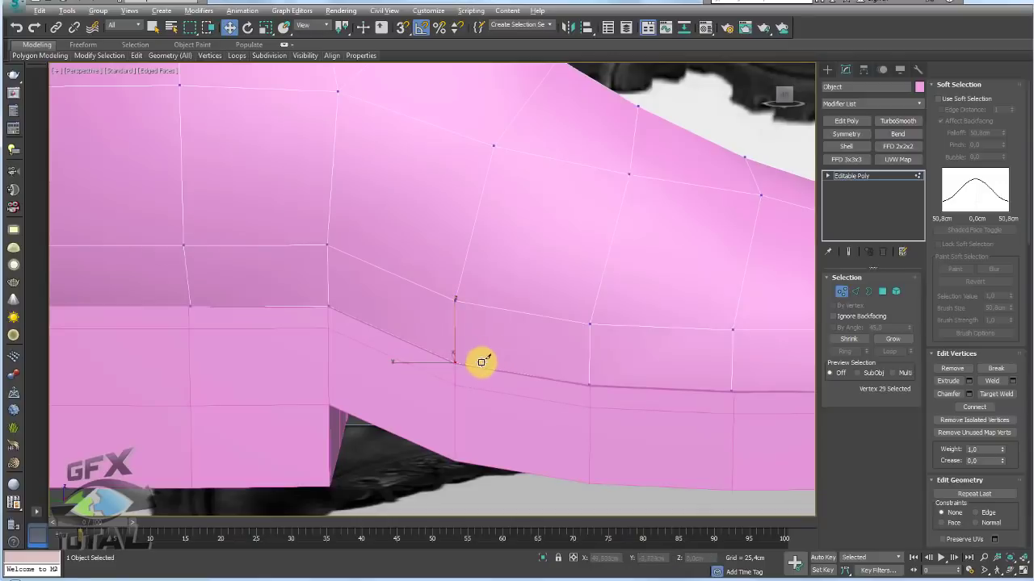
pyautogui.click(473, 366)
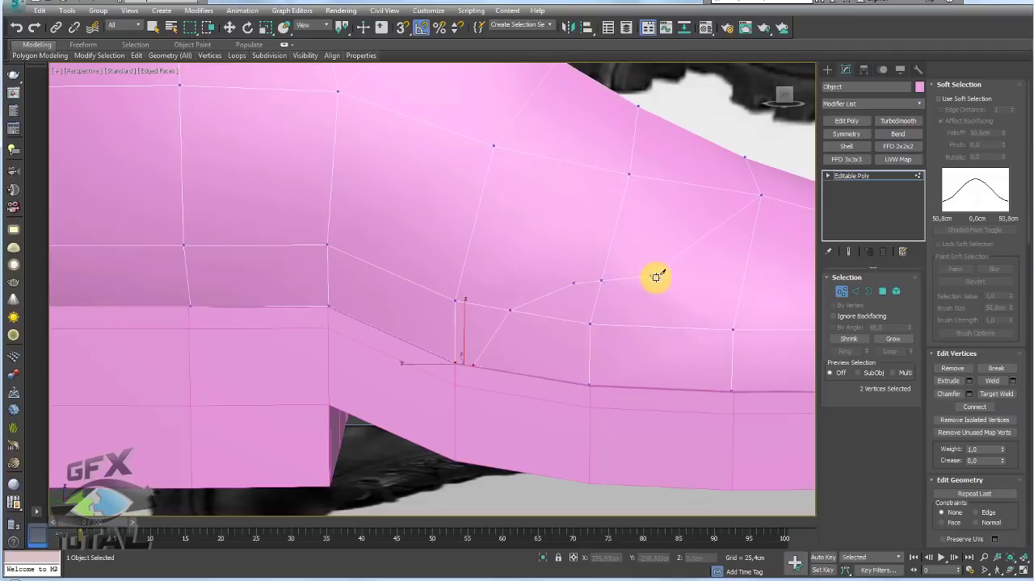
pyautogui.click(664, 279)
# Step: Continue the toe-cap cut forward along the boot's side and turn it upward toward the corner of the front opening
pyautogui.scroll(-3, 722, 274)
pyautogui.keyDown('alt'); pyautogui.moveTo(722, 274); pyautogui.dragTo(643, 312, button='middle'); pyautogui.keyUp('alt')
pyautogui.moveTo(767, 286); pyautogui.dragTo(630, 317, button='middle')
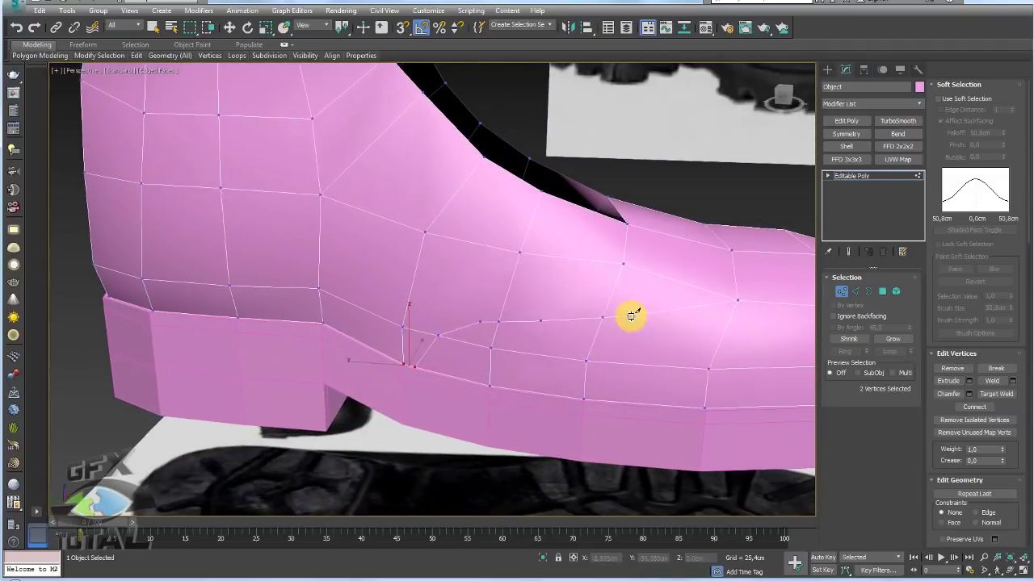
pyautogui.scroll(-3, 626, 316)
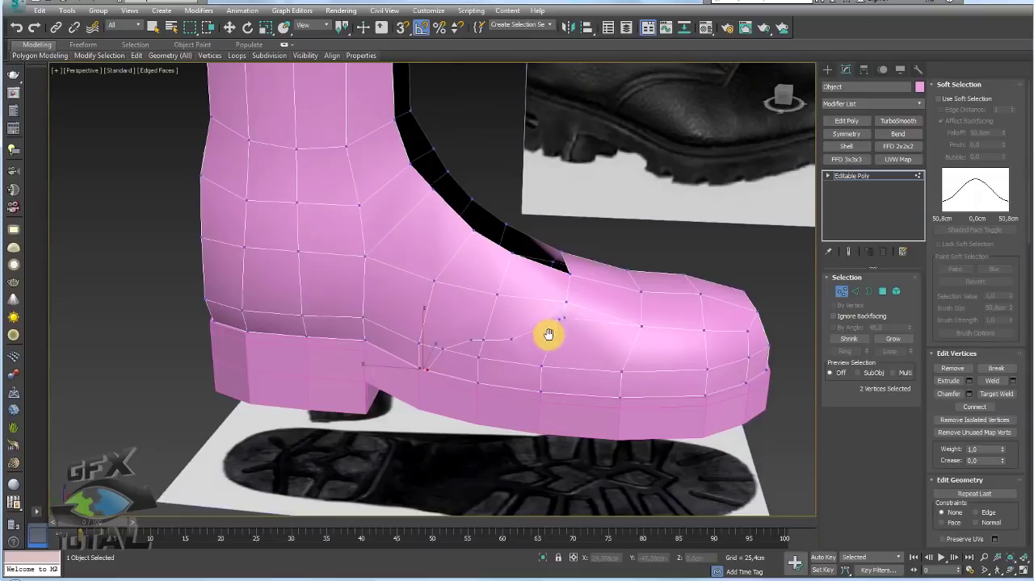
pyautogui.scroll(2, 549, 334)
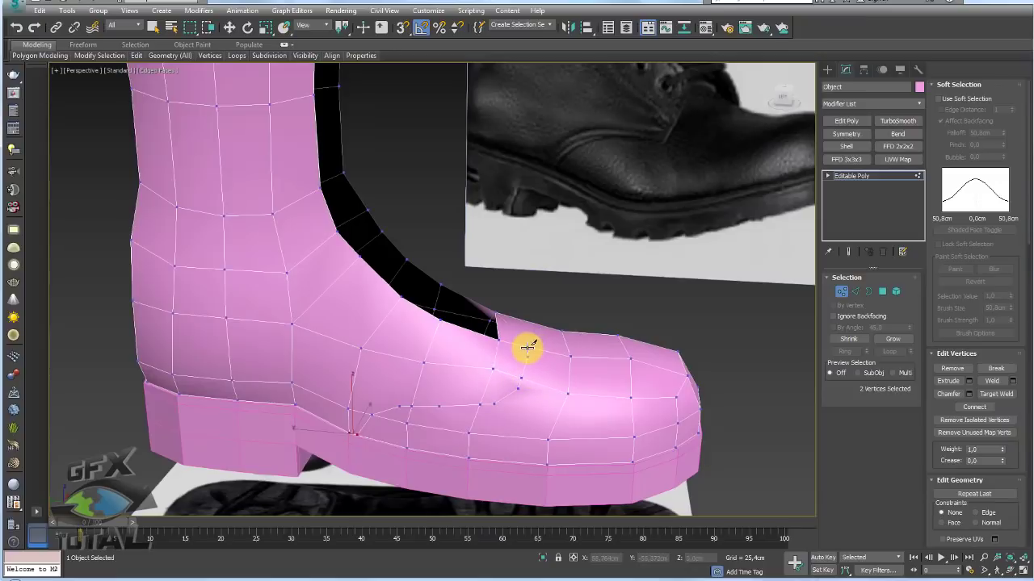
pyautogui.moveTo(556, 345)
pyautogui.keyDown('alt'); pyautogui.mouseDown(button='middle')
pyautogui.moveTo(549, 376)
pyautogui.moveTo(549, 353)
pyautogui.mouseUp(button='middle'); pyautogui.keyUp('alt')
pyautogui.scroll(-4, 554, 356)
pyautogui.rightClick(543, 375)
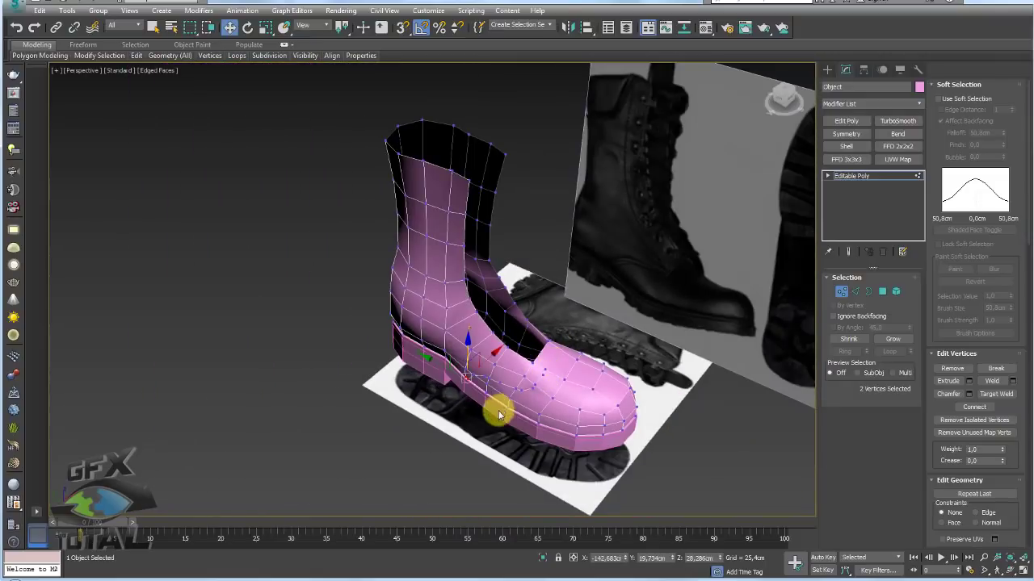
# Step: Leave the vertex level and clone the boot as an independent copy placed well away from it along X
pyautogui.keyDown('alt'); pyautogui.moveTo(498, 415); pyautogui.dragTo(524, 351, button='middle'); pyautogui.keyUp('alt')
pyautogui.scroll(3, 525, 352)
pyautogui.scroll(-5, 526, 353)
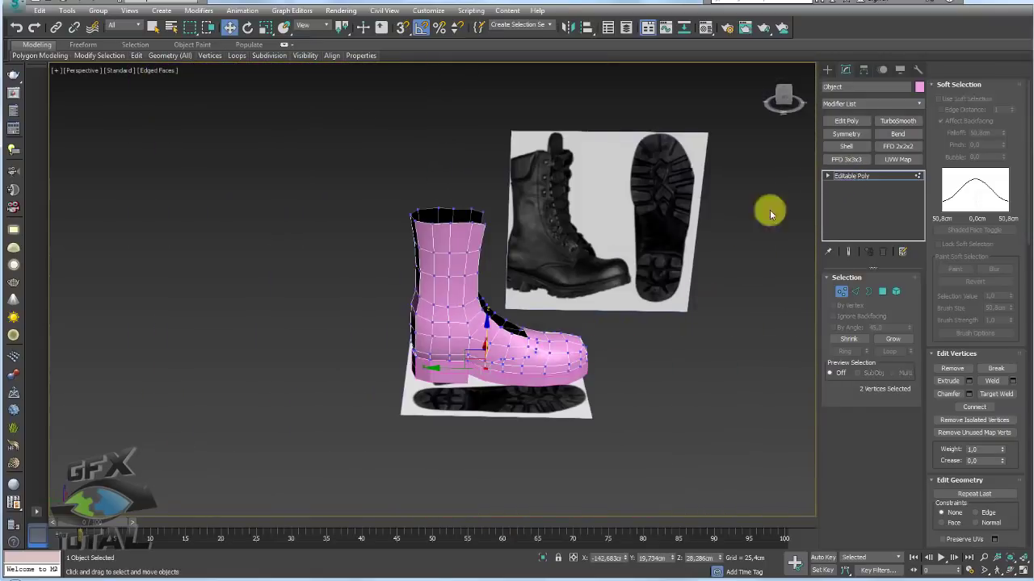
pyautogui.click(852, 177)
pyautogui.keyDown('alt'); pyautogui.moveTo(679, 297); pyautogui.dragTo(510, 306, button='middle'); pyautogui.keyUp('alt')
pyautogui.moveTo(526, 340)
pyautogui.keyDown('shift'); pyautogui.mouseDown()
pyautogui.moveTo(372, 355)
pyautogui.moveTo(216, 353)
pyautogui.mouseUp(); pyautogui.keyUp('shift')
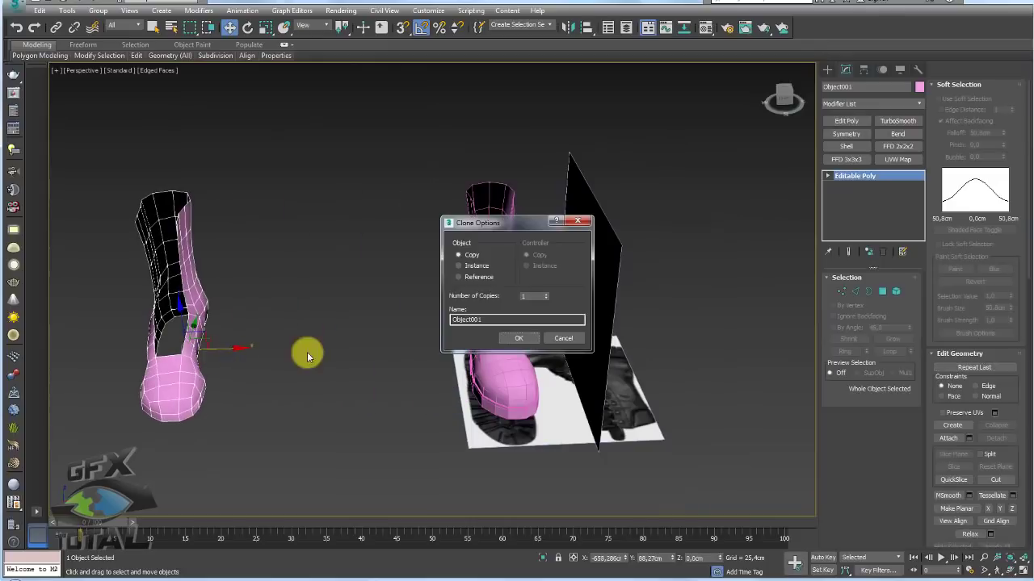
pyautogui.click(518, 338)
# Step: Select the cloned boot and hide it, keeping it as a backup
pyautogui.click(536, 355)
pyautogui.scroll(3, 529, 373)
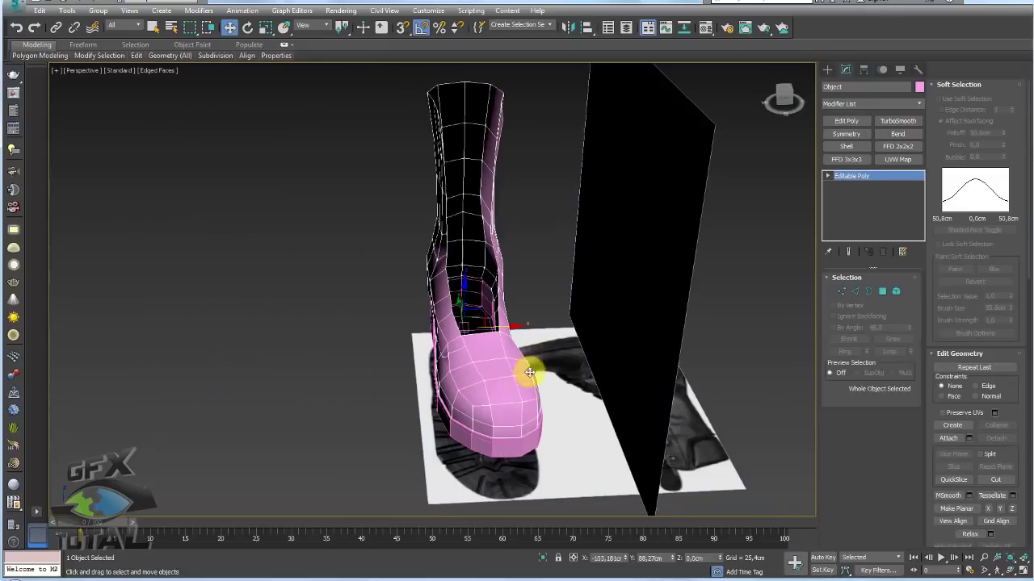
pyautogui.scroll(-4, 529, 372)
pyautogui.click(224, 330)
pyautogui.rightClick(235, 333)
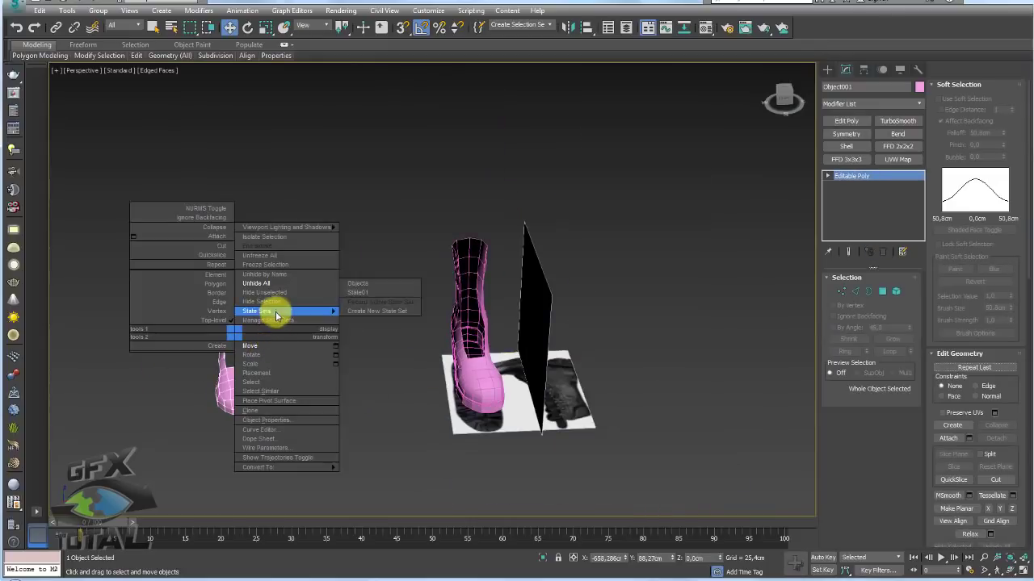
pyautogui.click(273, 303)
# Step: Turn on Backface Cull in the object properties of the upright reference plane
pyautogui.click(477, 364)
pyautogui.keyDown('alt'); pyautogui.moveTo(504, 371); pyautogui.dragTo(439, 369, button='middle'); pyautogui.keyUp('alt')
pyautogui.click(441, 307)
pyautogui.rightClick(441, 307)
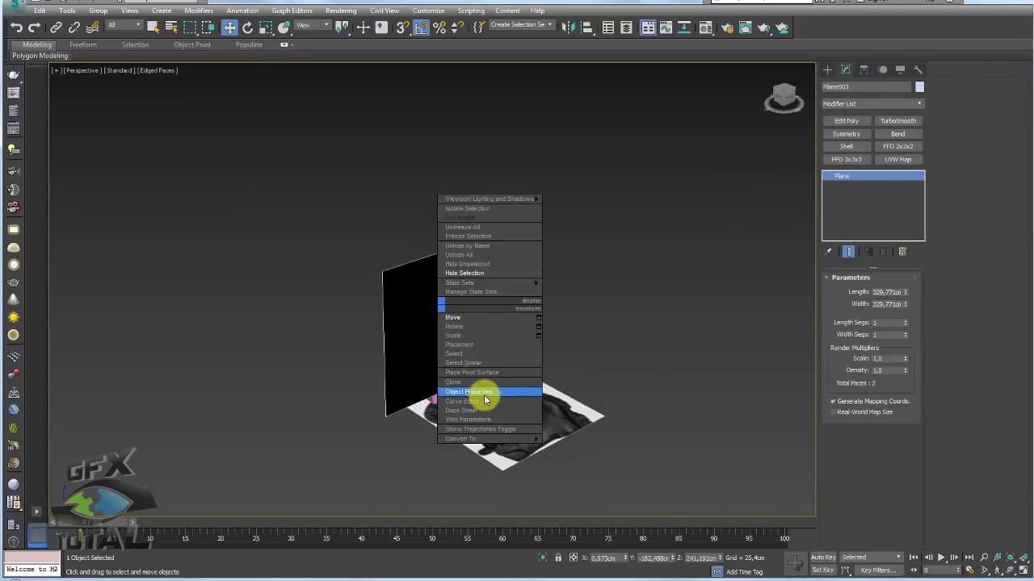
pyautogui.click(481, 392)
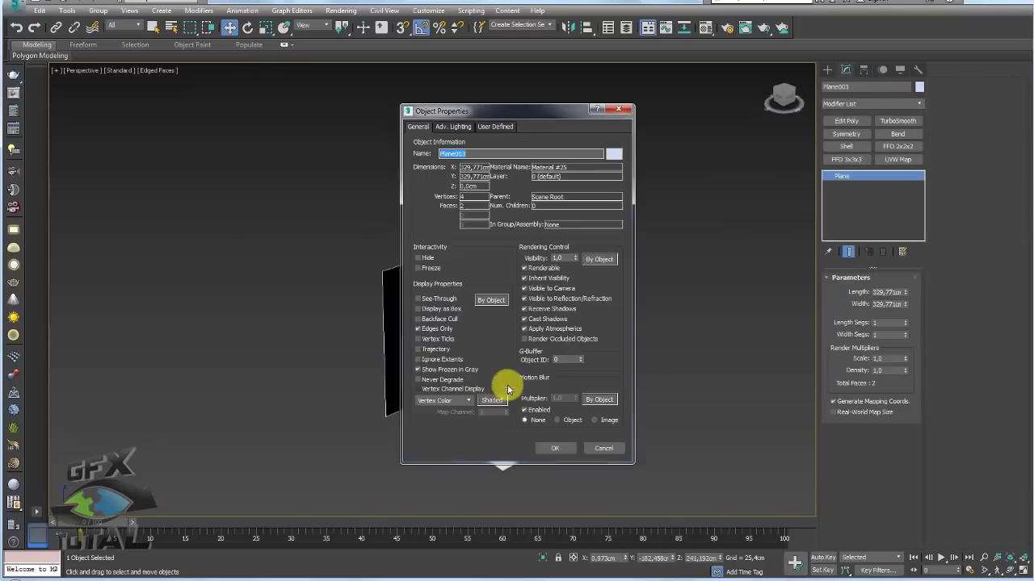
pyautogui.click(433, 321)
pyautogui.click(552, 451)
# Step: At vertex level on the boot's opposite side, start the toe-cap cut from the sole edge in front of the heel up to the next edge loop
pyautogui.keyDown('alt'); pyautogui.moveTo(492, 410); pyautogui.dragTo(576, 363, button='middle'); pyautogui.keyUp('alt')
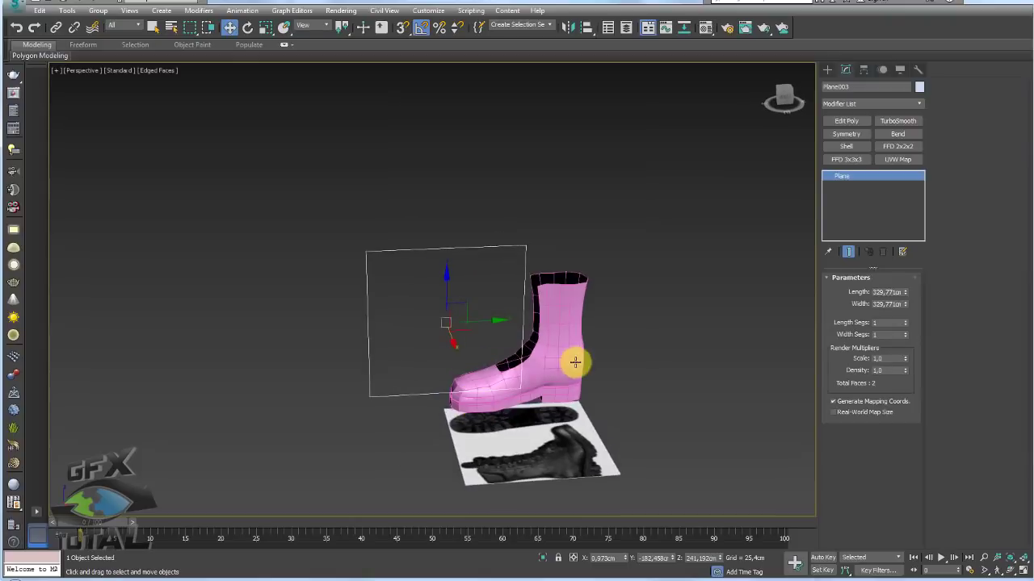
pyautogui.click(533, 374)
pyautogui.scroll(5, 533, 374)
pyautogui.keyDown('alt'); pyautogui.moveTo(678, 357); pyautogui.dragTo(693, 257, button='middle'); pyautogui.keyUp('alt')
pyautogui.click(842, 291)
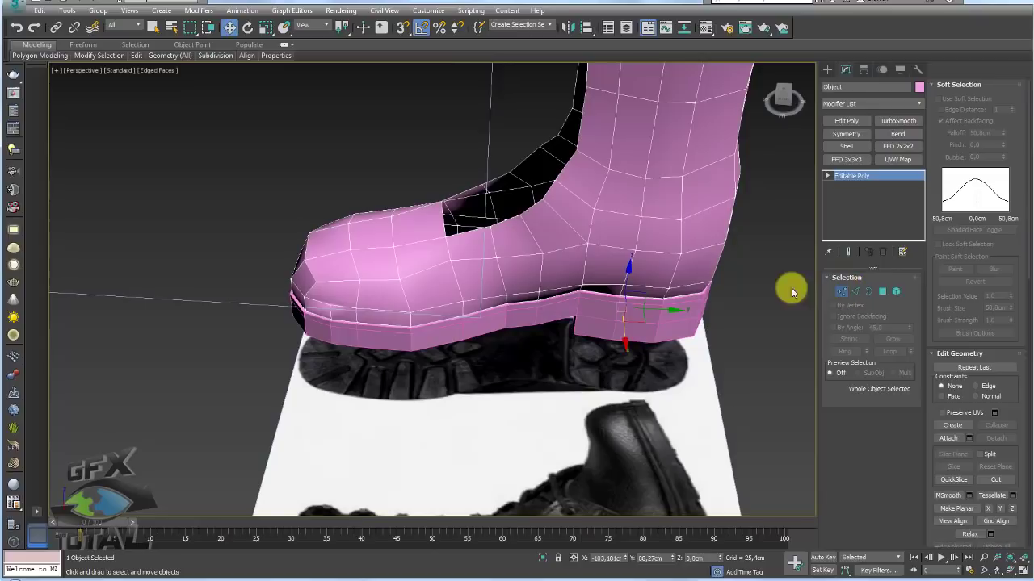
pyautogui.keyDown('alt'); pyautogui.moveTo(626, 250); pyautogui.dragTo(518, 274, button='middle'); pyautogui.keyUp('alt')
pyautogui.scroll(5, 516, 265)
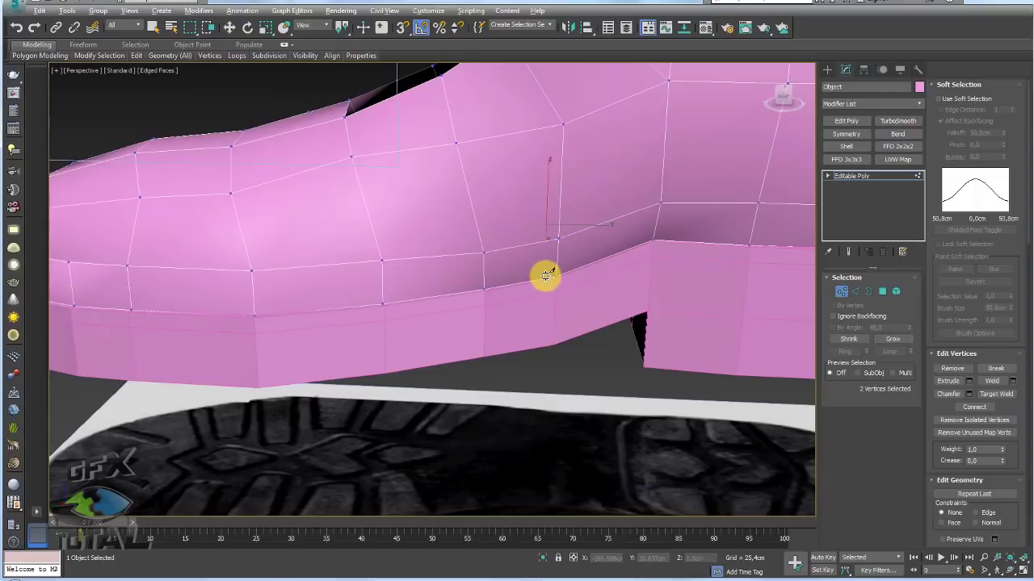
pyautogui.moveTo(544, 275); pyautogui.dragTo(539, 253)
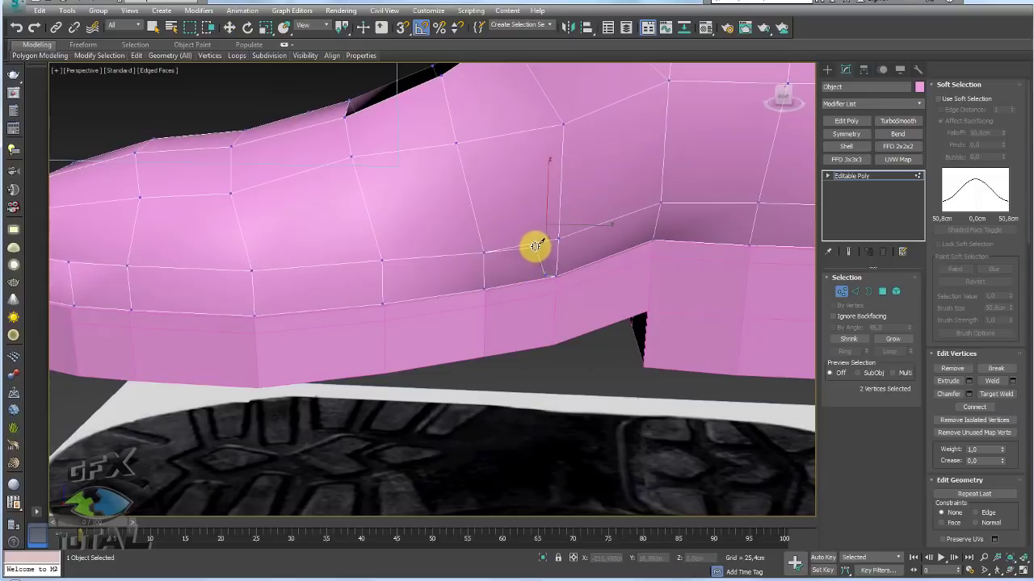
pyautogui.moveTo(546, 278); pyautogui.dragTo(539, 252)
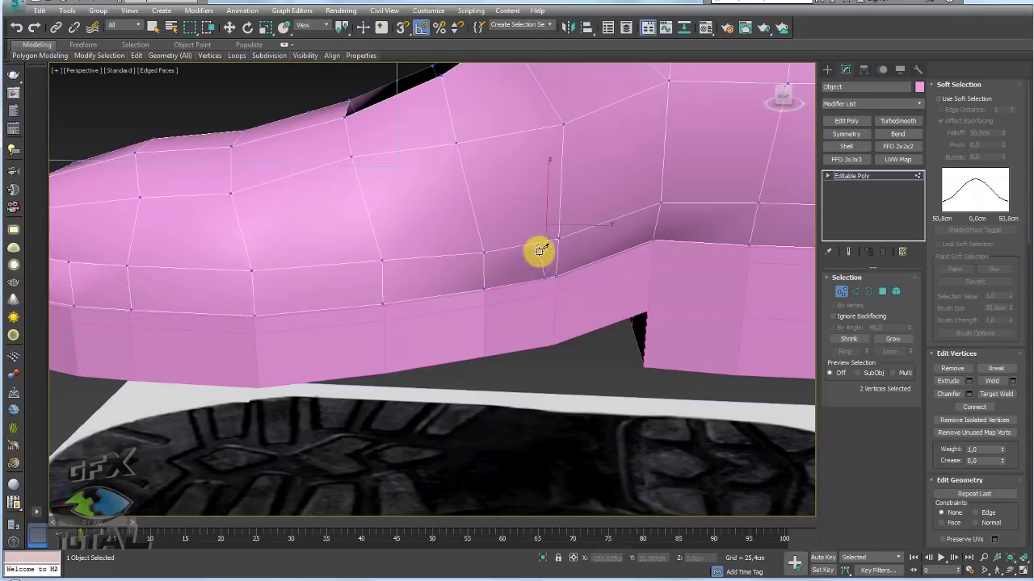
pyautogui.click(537, 243)
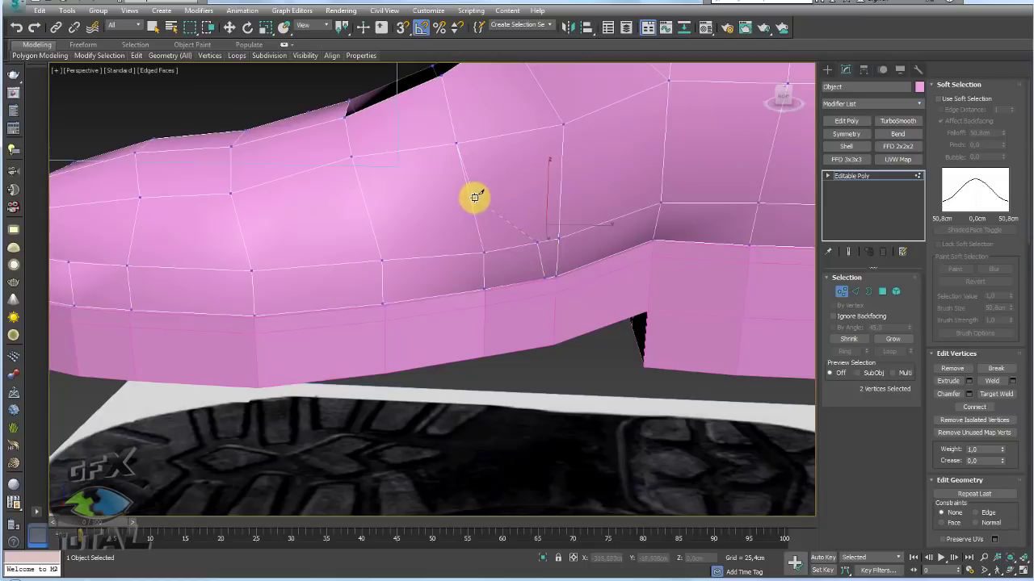
# Step: Continue the opposite toe-cap cut in a curve forward along the side and up toward the front opening's corner, and finish the cut
pyautogui.click(500, 214)
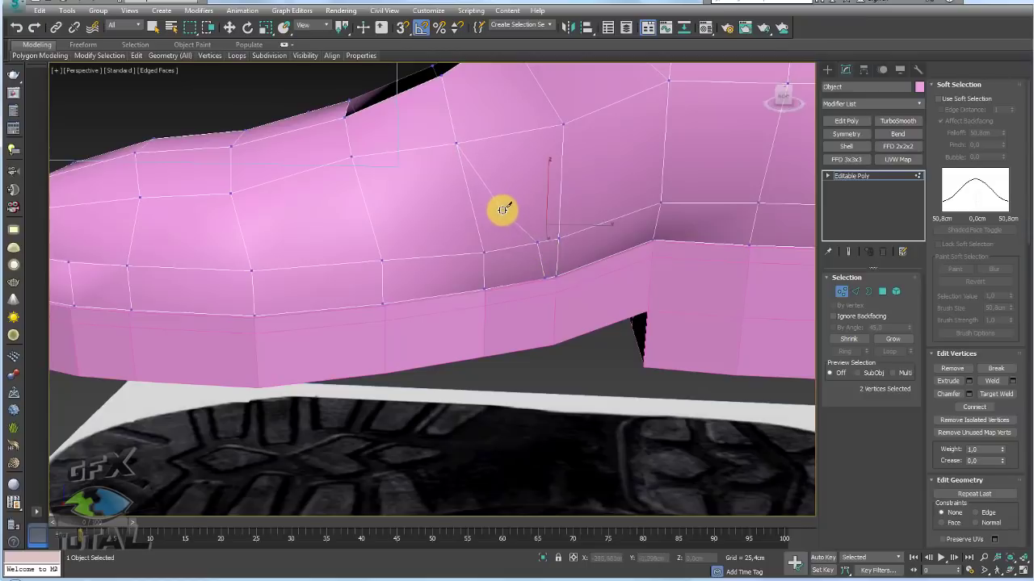
pyautogui.click(502, 209)
pyautogui.click(436, 201)
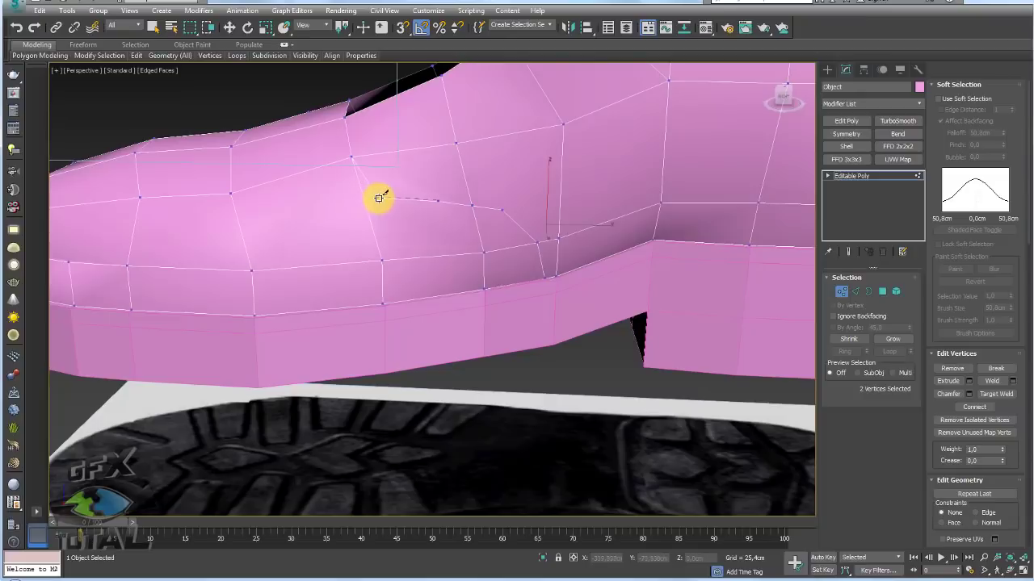
pyautogui.click(381, 196)
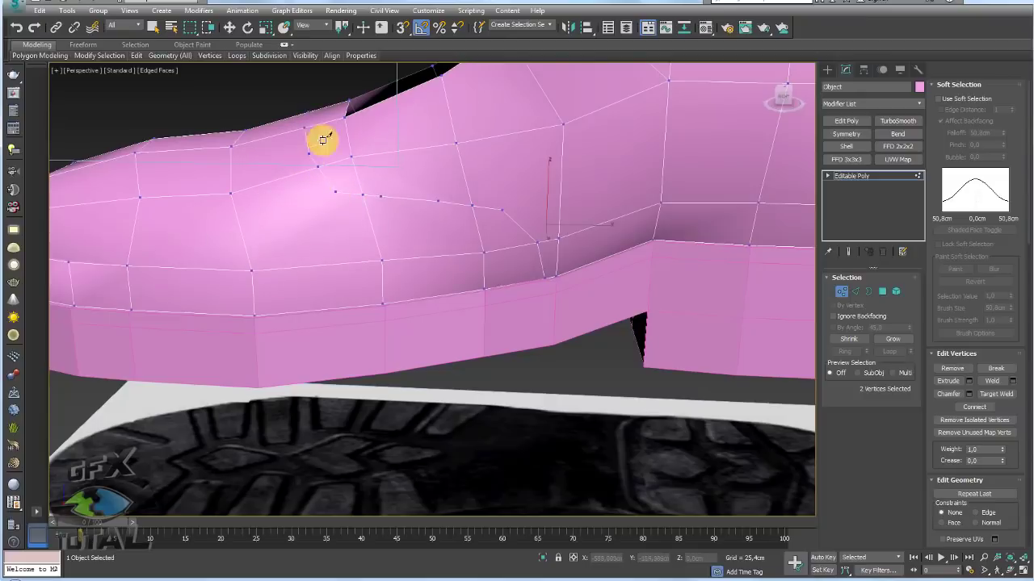
pyautogui.keyDown('alt'); pyautogui.moveTo(323, 140); pyautogui.dragTo(367, 213, button='middle'); pyautogui.keyUp('alt')
pyautogui.scroll(-5, 387, 251)
pyautogui.rightClick(381, 224)
pyautogui.keyDown('alt'); pyautogui.moveTo(417, 302); pyautogui.dragTo(517, 299, button='middle'); pyautogui.keyUp('alt')
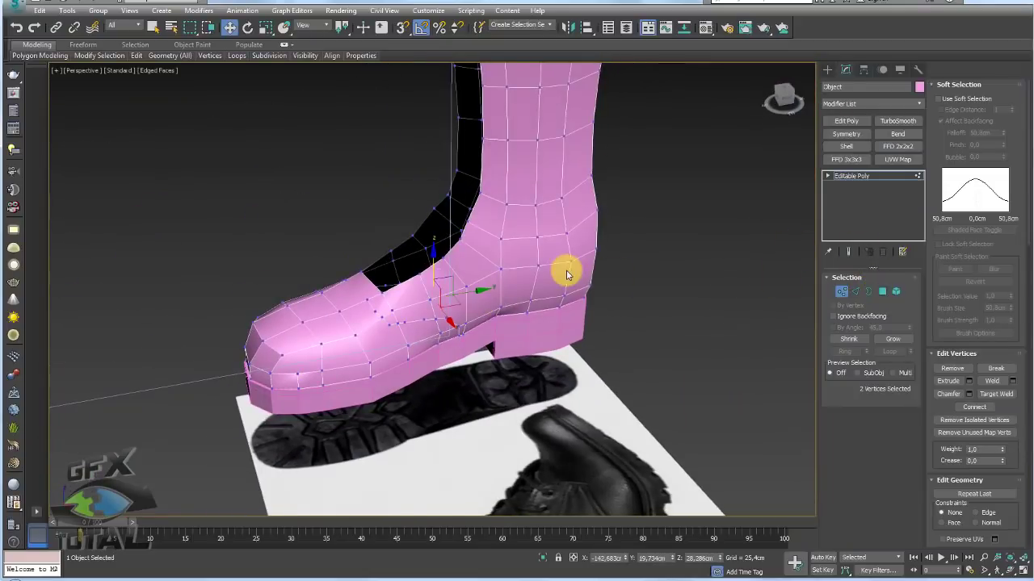
# Step: Leave the vertex level, unhide all objects and delete the outdated backup clone of the boot
pyautogui.click(852, 175)
pyautogui.scroll(-4, 473, 247)
pyautogui.rightClick(511, 266)
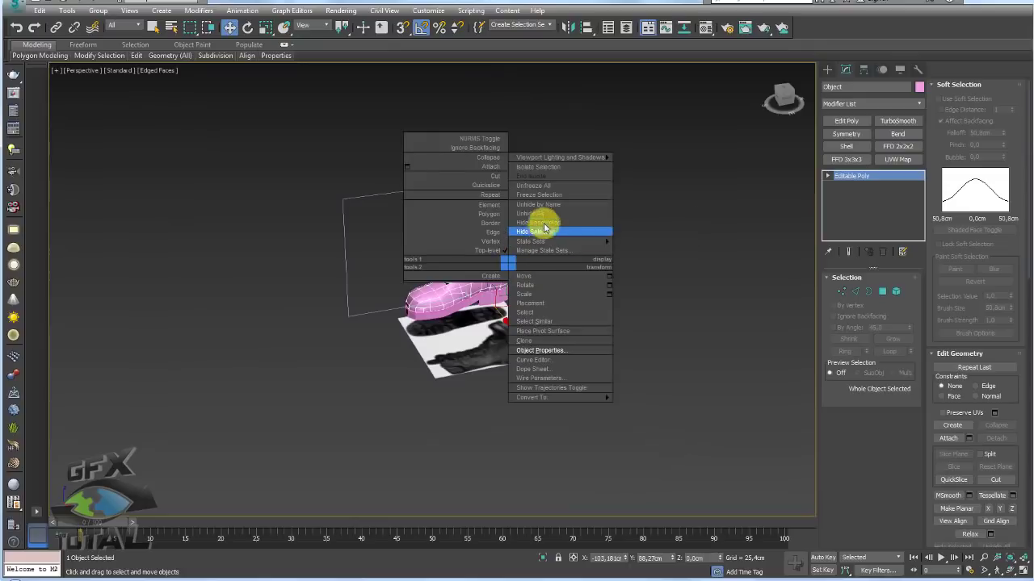
pyautogui.click(540, 214)
pyautogui.keyDown('alt'); pyautogui.moveTo(575, 266); pyautogui.dragTo(538, 196, button='middle'); pyautogui.keyUp('alt')
pyautogui.click(588, 205)
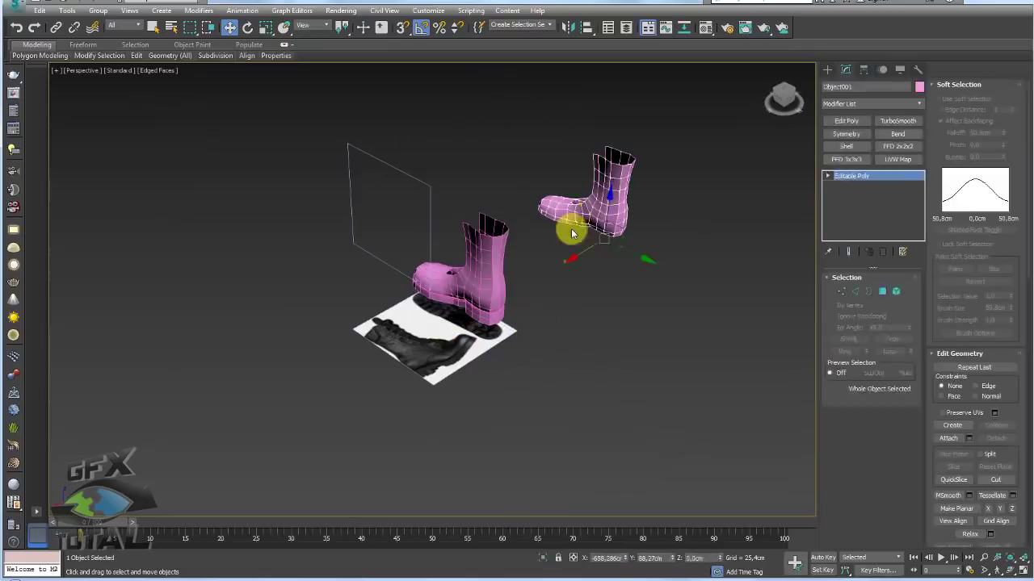
pyautogui.press('Delete')
# Step: Clone the updated boot as an independent copy away from it along X and hide the copy as a backup
pyautogui.click(479, 276)
pyautogui.keyDown('shift'); pyautogui.moveTo(455, 331); pyautogui.dragTo(562, 267); pyautogui.keyUp('shift')
pyautogui.click(525, 335)
pyautogui.rightClick(591, 231)
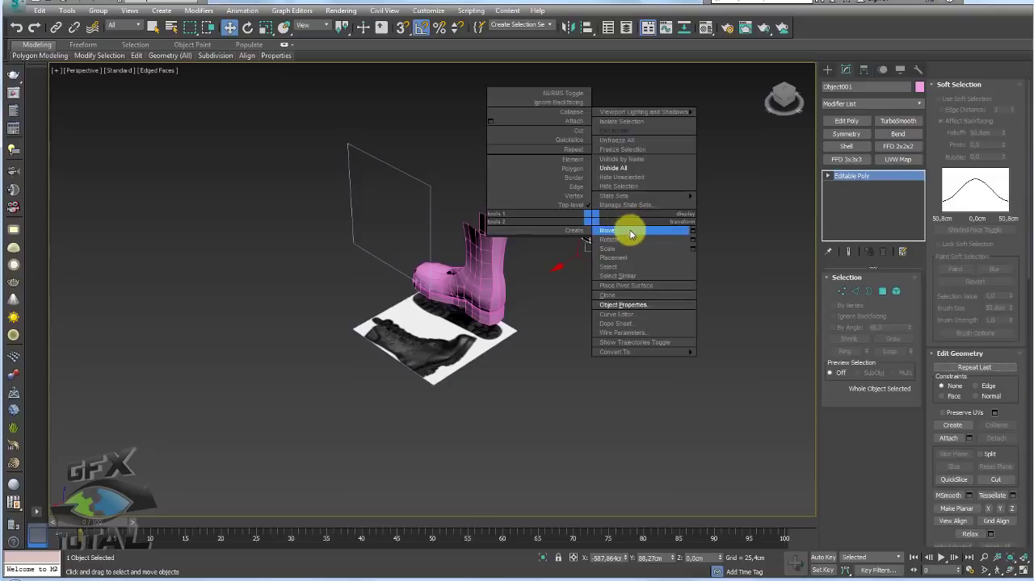
pyautogui.click(630, 186)
# Step: At polygon level on the boot, select the shaft polygons and add the ankle and side polygons down to the toe-cap seam
pyautogui.click(478, 293)
pyautogui.scroll(5, 485, 297)
pyautogui.keyDown('alt'); pyautogui.moveTo(502, 303); pyautogui.dragTo(581, 300, button='middle'); pyautogui.keyUp('alt')
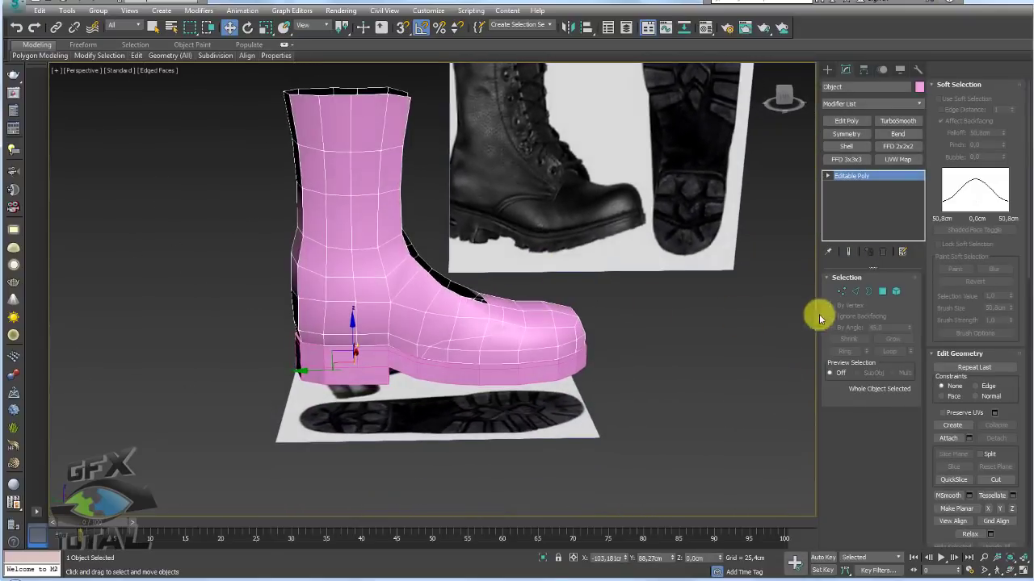
pyautogui.click(882, 291)
pyautogui.keyDown('alt'); pyautogui.moveTo(439, 295); pyautogui.dragTo(506, 294, button='middle'); pyautogui.keyUp('alt')
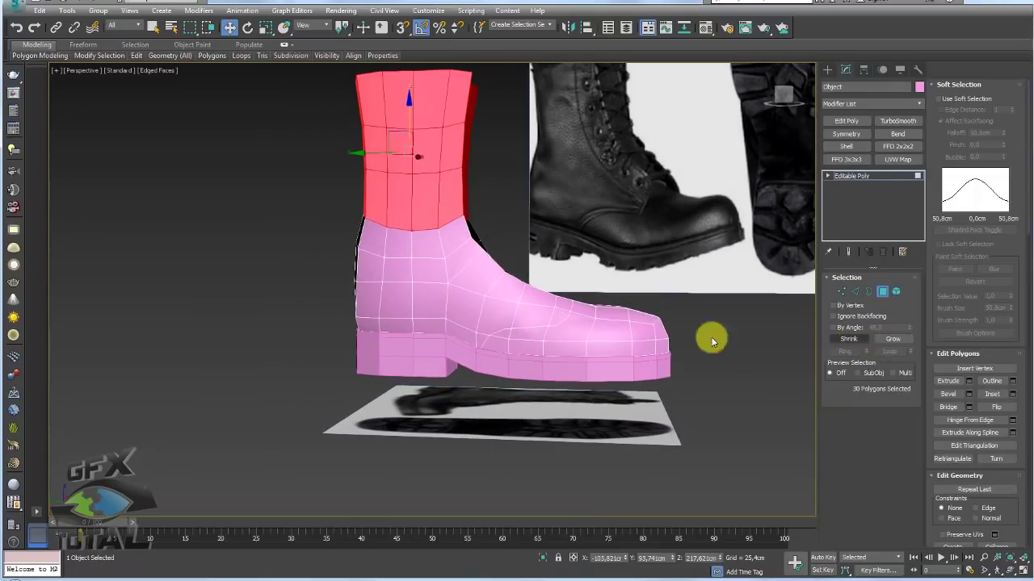
pyautogui.keyDown('alt'); pyautogui.moveTo(578, 285); pyautogui.dragTo(535, 296, button='middle'); pyautogui.keyUp('alt')
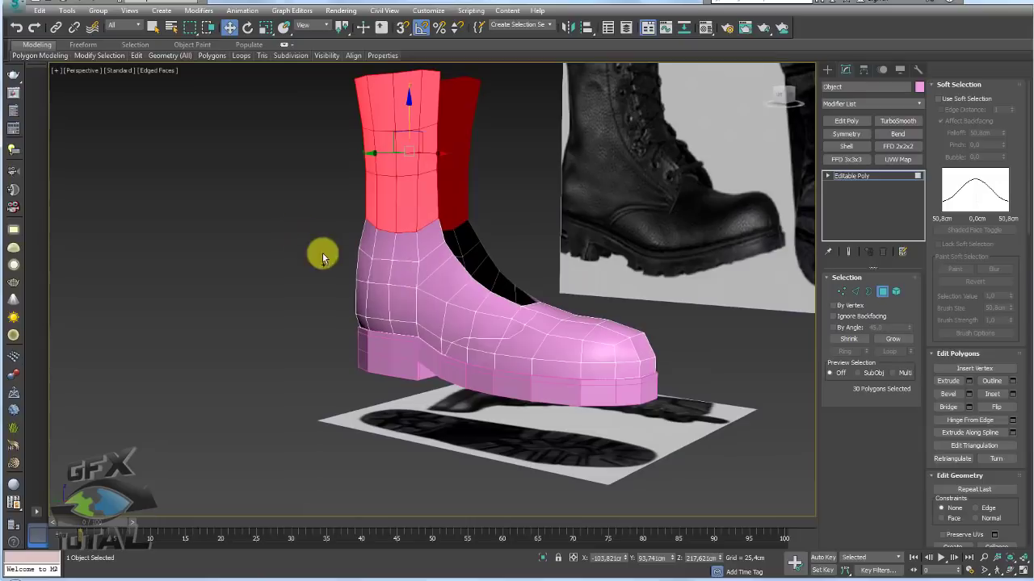
pyautogui.keyDown('ctrl'); pyautogui.moveTo(517, 327); pyautogui.dragTo(517, 328); pyautogui.keyUp('ctrl')
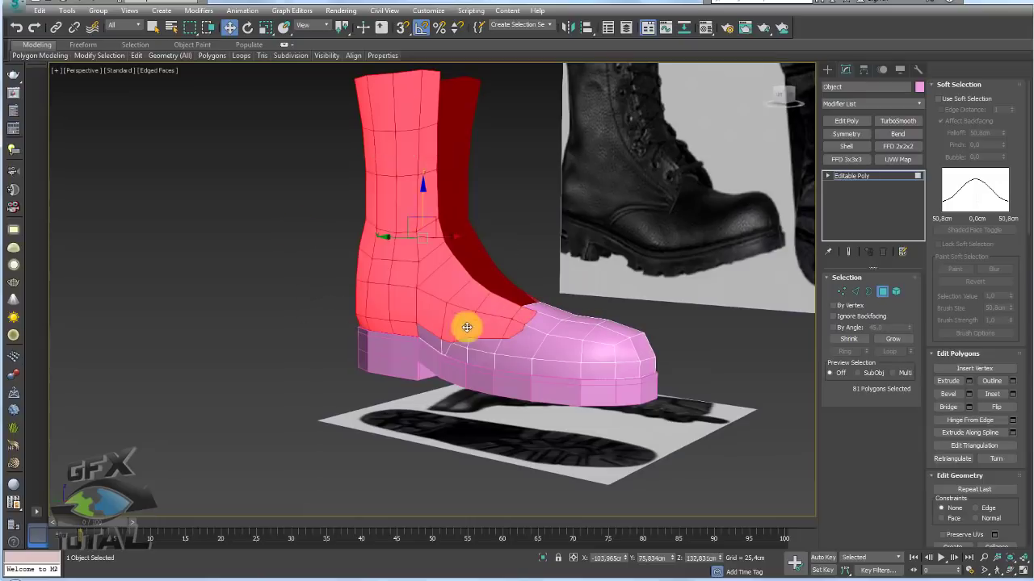
# Step: Add the remaining polygons behind the toe-cap seam on the boot's other side to the selection, up to the opening's corner
pyautogui.keyDown('alt'); pyautogui.moveTo(450, 337); pyautogui.dragTo(397, 341, button='middle'); pyautogui.keyUp('alt')
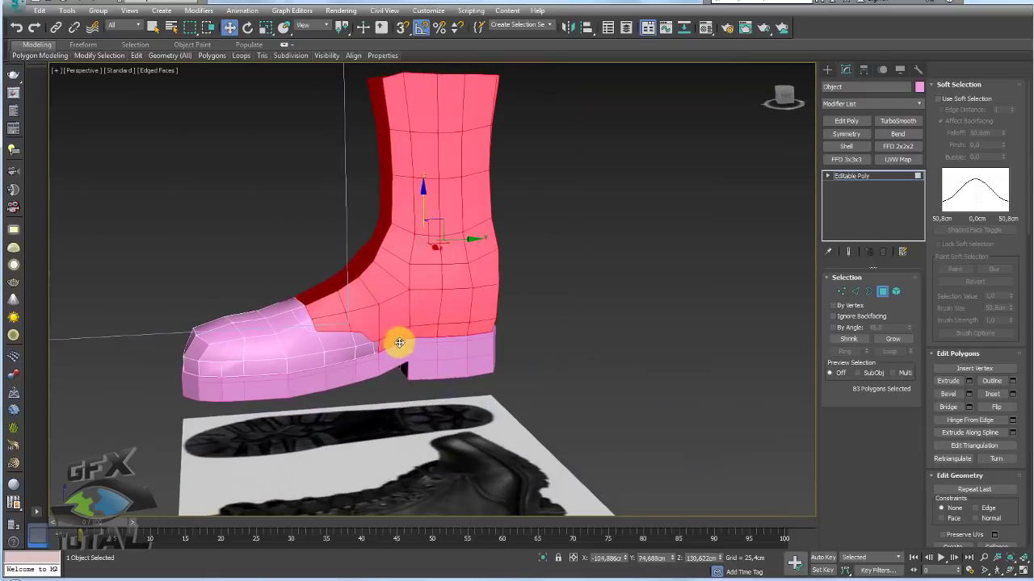
pyautogui.moveTo(392, 397); pyautogui.dragTo(378, 345)
pyautogui.keyDown('alt'); pyautogui.moveTo(429, 350); pyautogui.dragTo(380, 366, button='middle'); pyautogui.keyUp('alt')
pyautogui.scroll(5, 310, 311)
pyautogui.keyDown('ctrl'); pyautogui.click(301, 291); pyautogui.keyUp('ctrl')
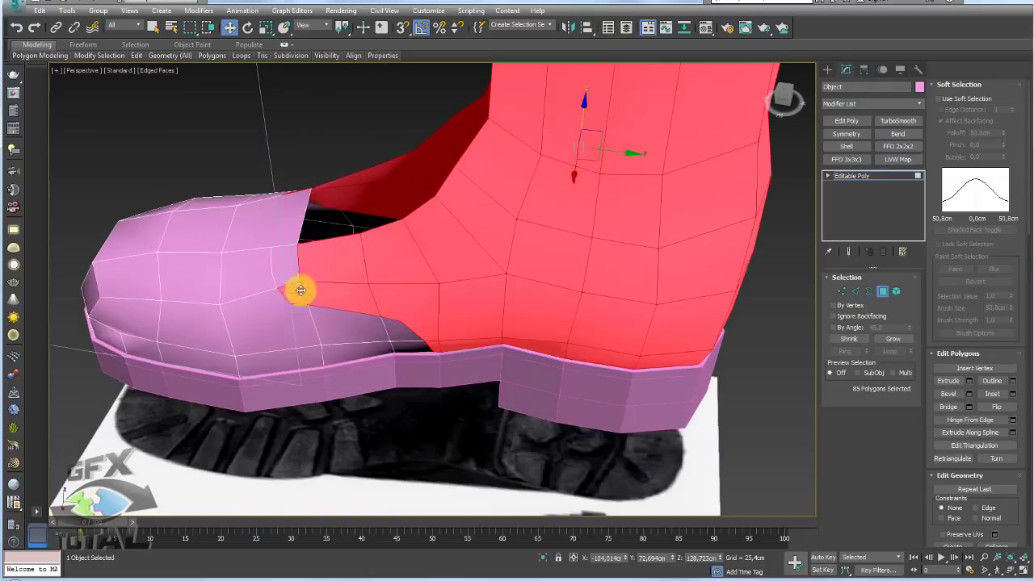
pyautogui.keyDown('ctrl'); pyautogui.click(290, 279); pyautogui.keyUp('ctrl')
pyautogui.keyDown('alt'); pyautogui.moveTo(288, 277); pyautogui.dragTo(446, 302, button='middle'); pyautogui.keyUp('alt')
# Step: Detach the selected upper polygons as a separate object and leave the polygon level
pyautogui.scroll(-5, 1026, 331)
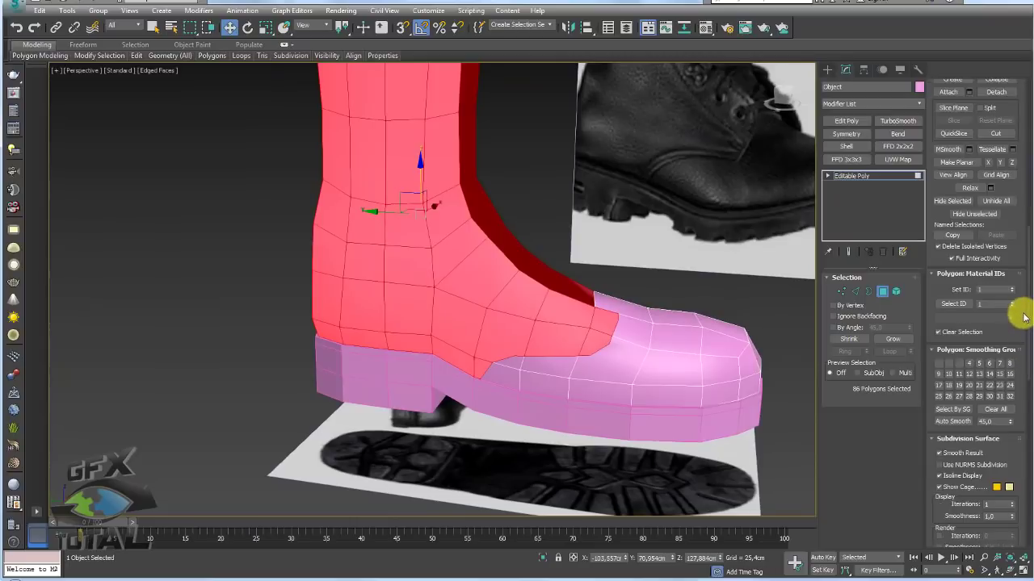
pyautogui.scroll(2, 1022, 212)
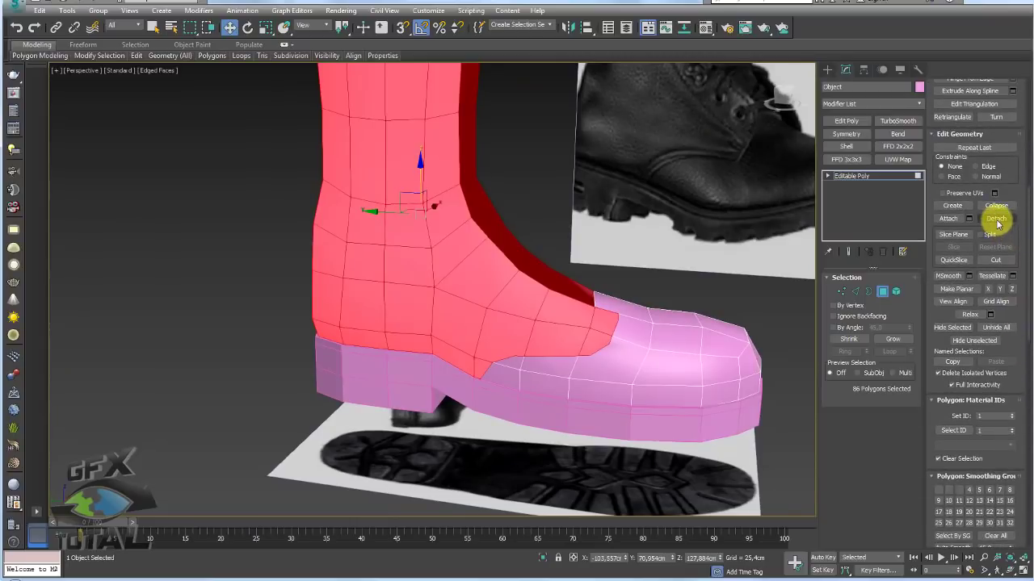
pyautogui.click(996, 220)
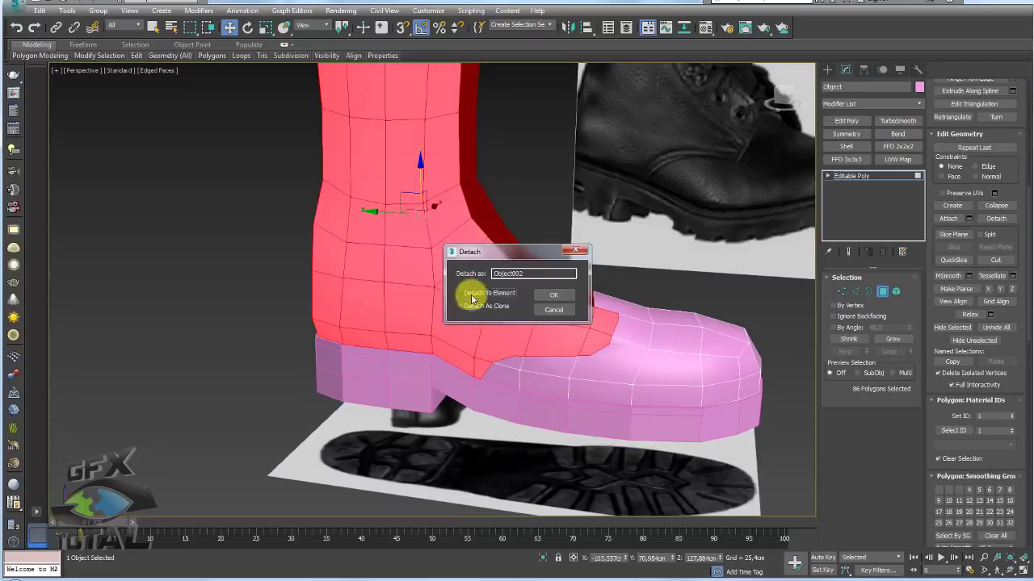
pyautogui.click(553, 295)
pyautogui.click(852, 176)
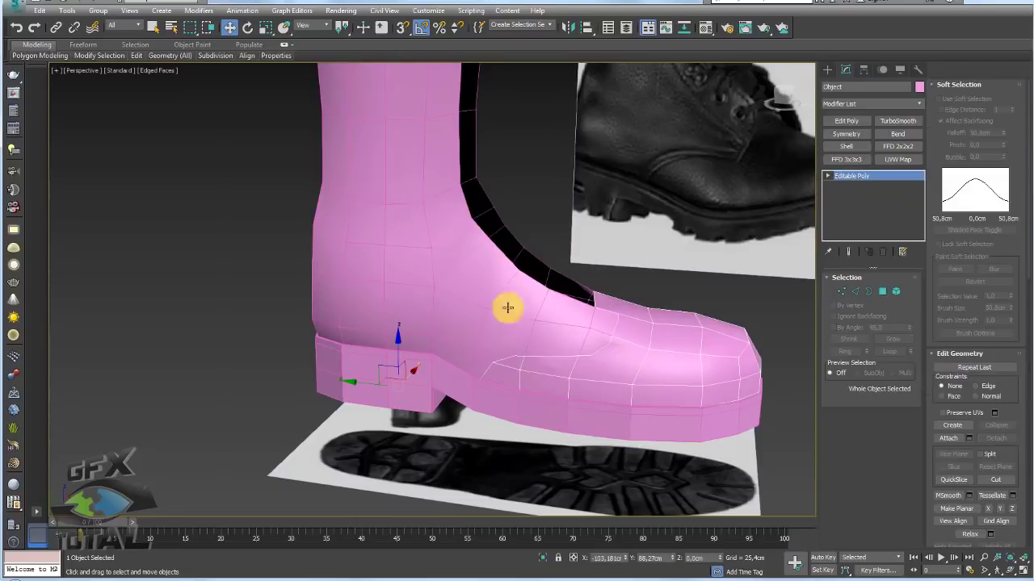
# Step: Select the detached upper, try moving it away from the toe cap and sole, and undo the move
pyautogui.click(507, 308)
pyautogui.scroll(-4, 484, 302)
pyautogui.moveTo(428, 334); pyautogui.dragTo(261, 277)
pyautogui.hotkey('ctrl', 'z')
# Step: Unhide the backup boot and hide the detached upper, keeping the toe-cap and sole piece in view
pyautogui.keyDown('alt'); pyautogui.moveTo(569, 319); pyautogui.dragTo(547, 315, button='middle'); pyautogui.keyUp('alt')
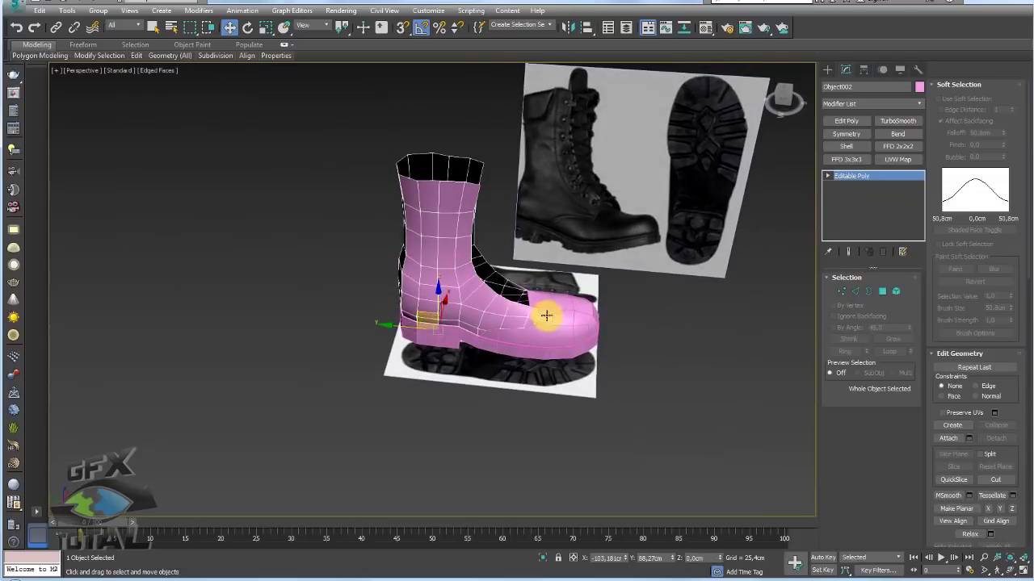
pyautogui.scroll(5, 446, 303)
pyautogui.scroll(-8, 494, 296)
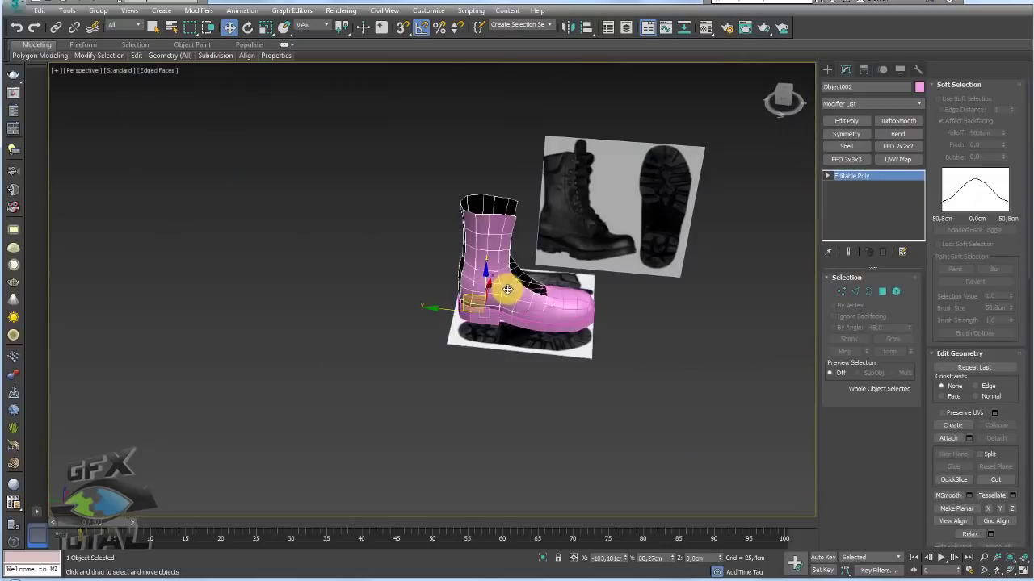
pyautogui.rightClick(499, 288)
pyautogui.click(527, 251)
pyautogui.keyDown('alt'); pyautogui.moveTo(568, 325); pyautogui.dragTo(527, 328, button='middle'); pyautogui.keyUp('alt')
pyautogui.rightClick(525, 327)
pyautogui.click(558, 274)
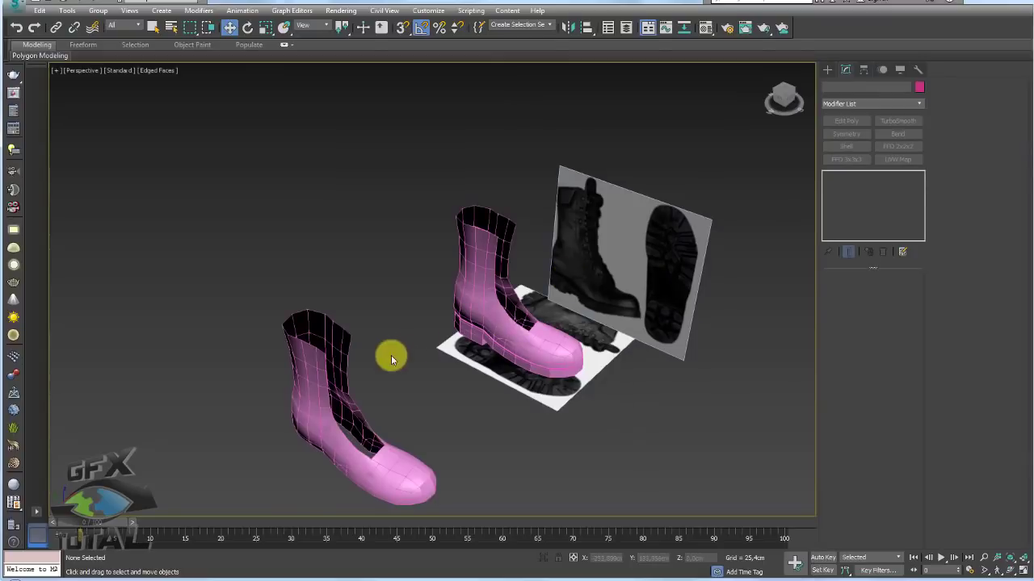
pyautogui.click(491, 277)
pyautogui.rightClick(491, 277)
pyautogui.click(526, 189)
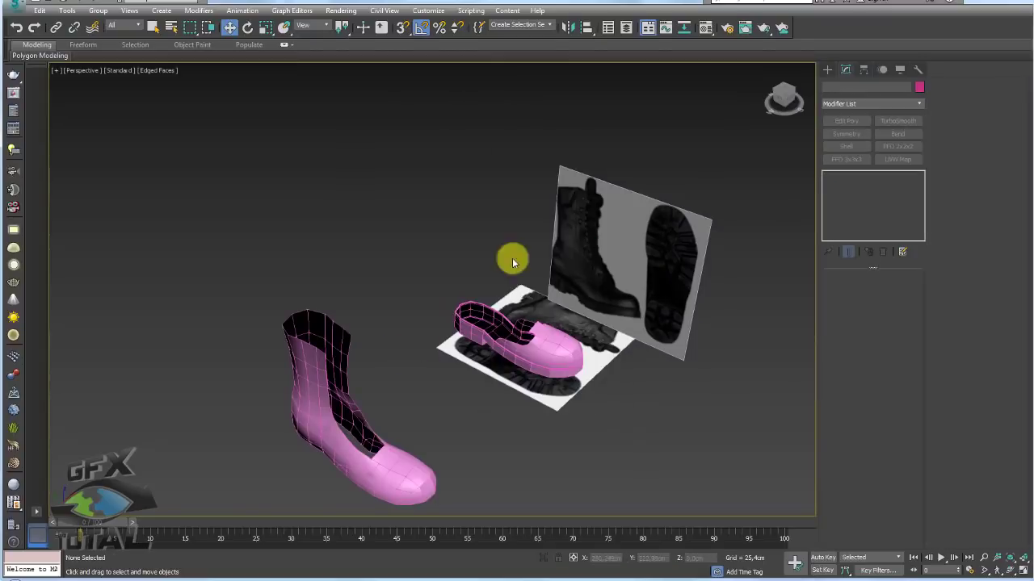
# Step: Clone the backup boot as one independent copy between it and the toe-cap piece
pyautogui.click(337, 390)
pyautogui.keyDown('shift'); pyautogui.moveTo(362, 423); pyautogui.dragTo(473, 380); pyautogui.keyUp('shift')
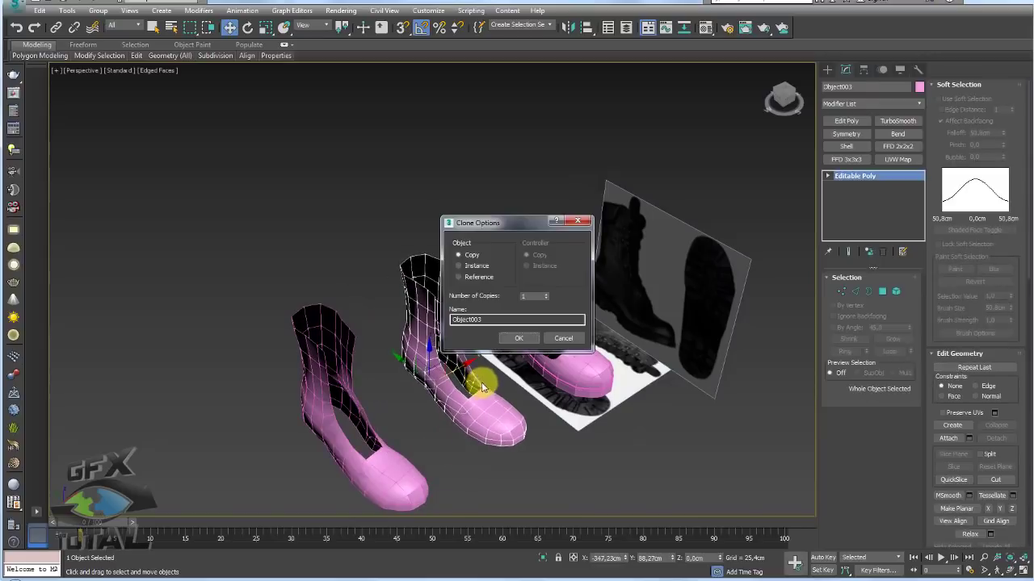
pyautogui.click(520, 339)
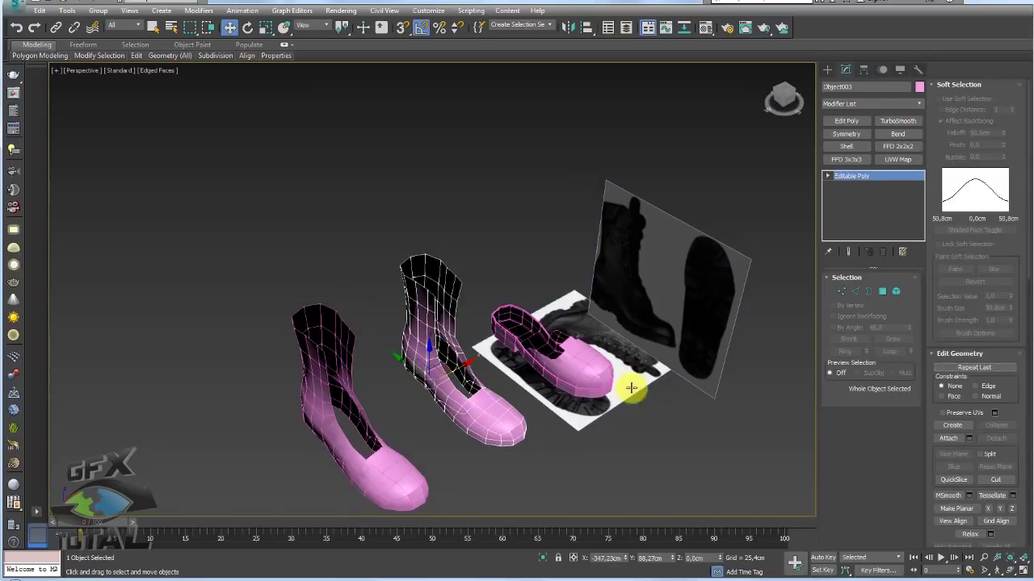
# Step: Align the new copy to the toe-cap and sole piece in X and Y position, pivot point to pivot point
pyautogui.click(587, 28)
pyautogui.click(583, 369)
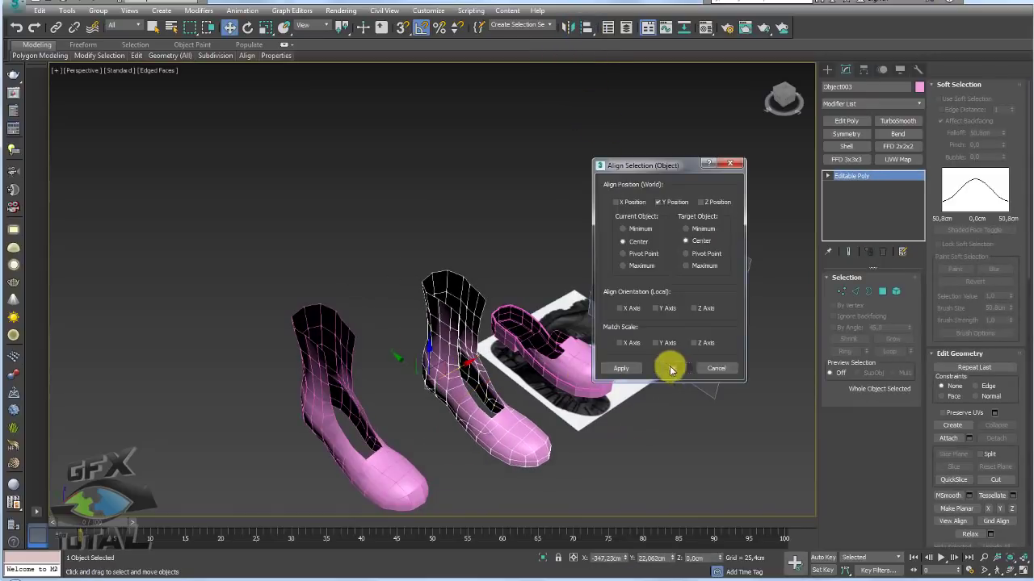
pyautogui.click(644, 254)
pyautogui.click(694, 253)
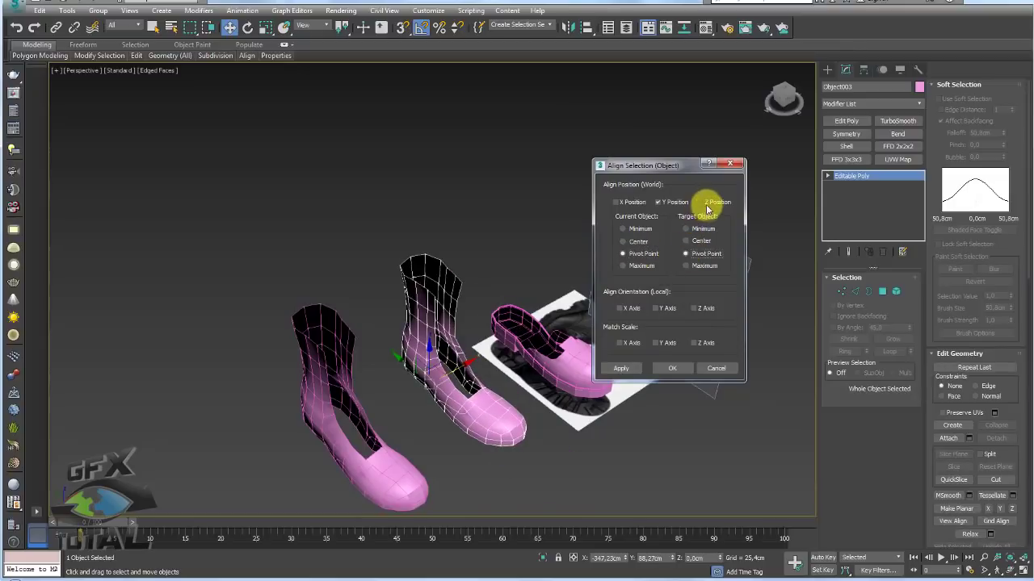
pyautogui.click(621, 202)
pyautogui.click(672, 368)
pyautogui.scroll(5, 572, 369)
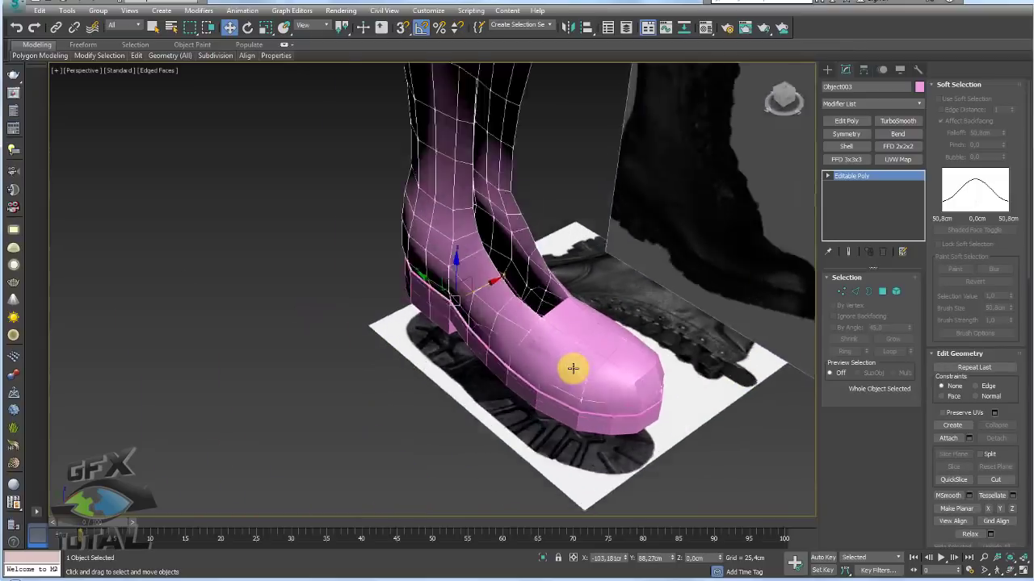
pyautogui.keyDown('alt'); pyautogui.moveTo(573, 368); pyautogui.dragTo(722, 307, button='middle'); pyautogui.keyUp('alt')
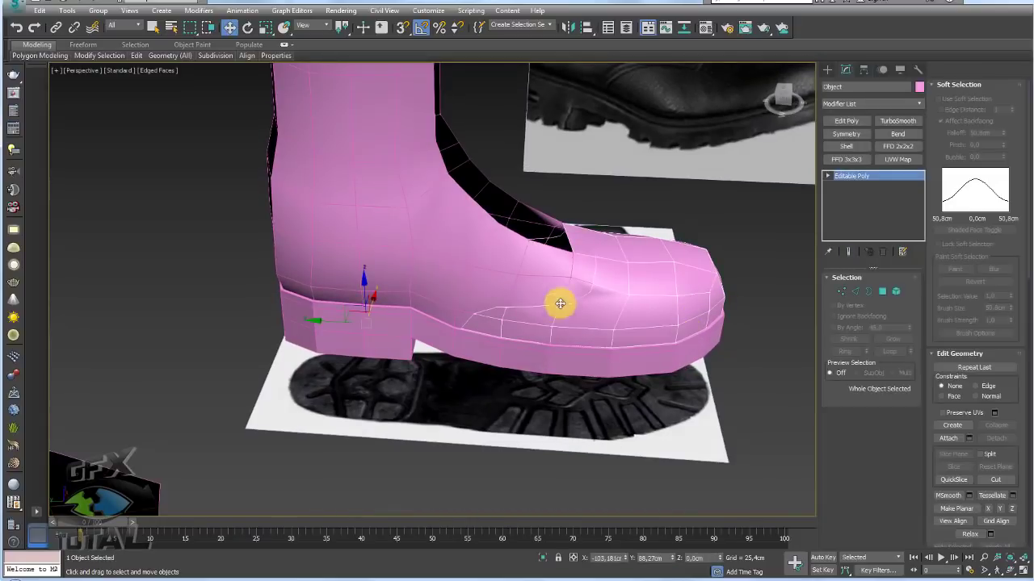
# Step: Delete the old toe-cap piece and remove the selected leftover seam edges from the new boot copy
pyautogui.press('Delete')
pyautogui.click(588, 303)
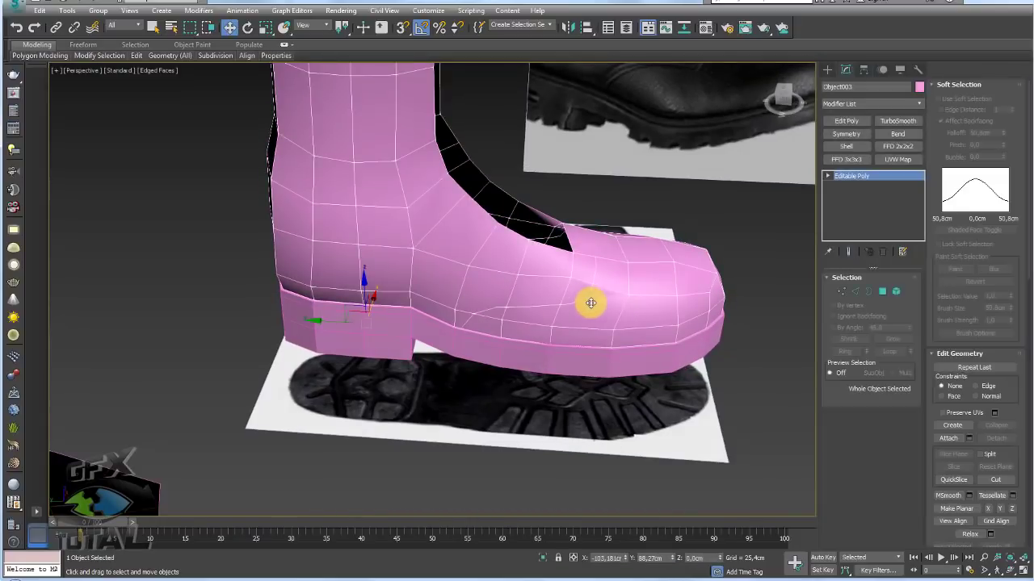
pyautogui.keyDown('alt'); pyautogui.moveTo(581, 310); pyautogui.dragTo(699, 304, button='middle'); pyautogui.keyUp('alt')
pyautogui.click(855, 291)
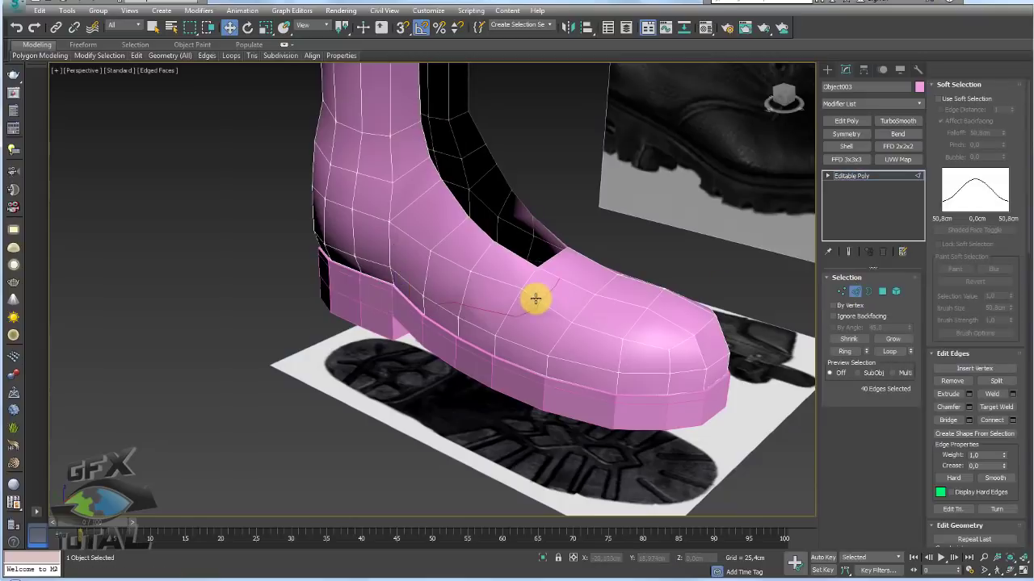
pyautogui.keyDown('alt'); pyautogui.moveTo(536, 298); pyautogui.dragTo(580, 301, button='middle'); pyautogui.keyUp('alt')
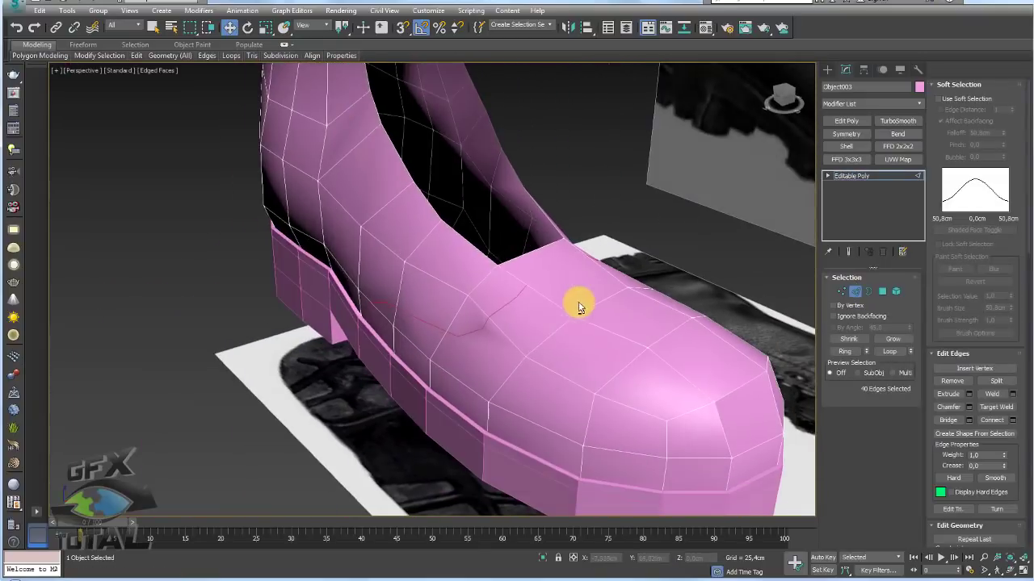
pyautogui.click(952, 382)
pyautogui.keyDown('alt'); pyautogui.moveTo(503, 318); pyautogui.dragTo(580, 318, button='middle'); pyautogui.keyUp('alt')
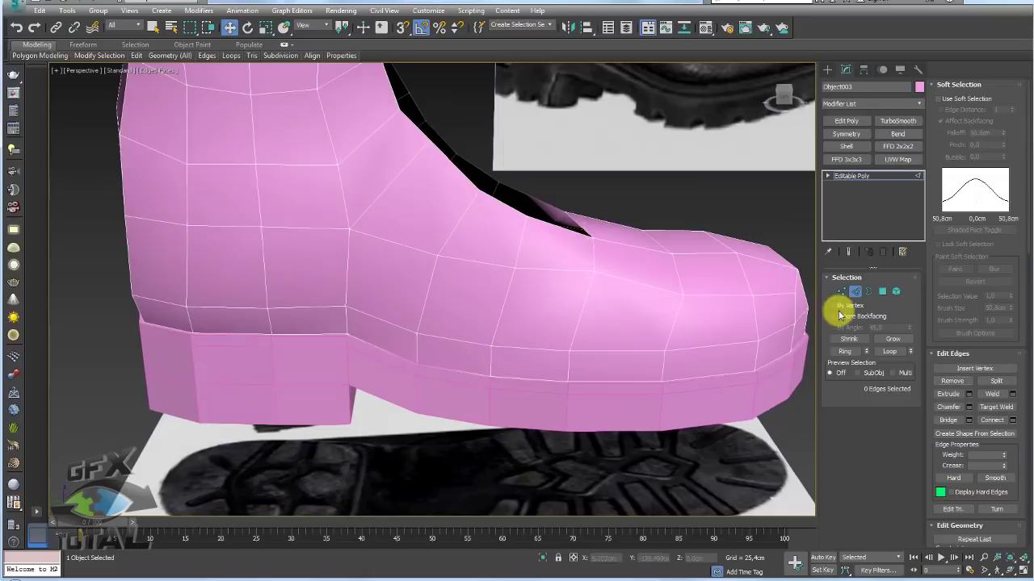
# Step: Select the opening's border edges on both sides just behind the toe, extend them to edge rings, and connect them with a cross loop
pyautogui.click(541, 223)
pyautogui.keyDown('alt'); pyautogui.moveTo(544, 222); pyautogui.dragTo(568, 215, button='middle'); pyautogui.keyUp('alt')
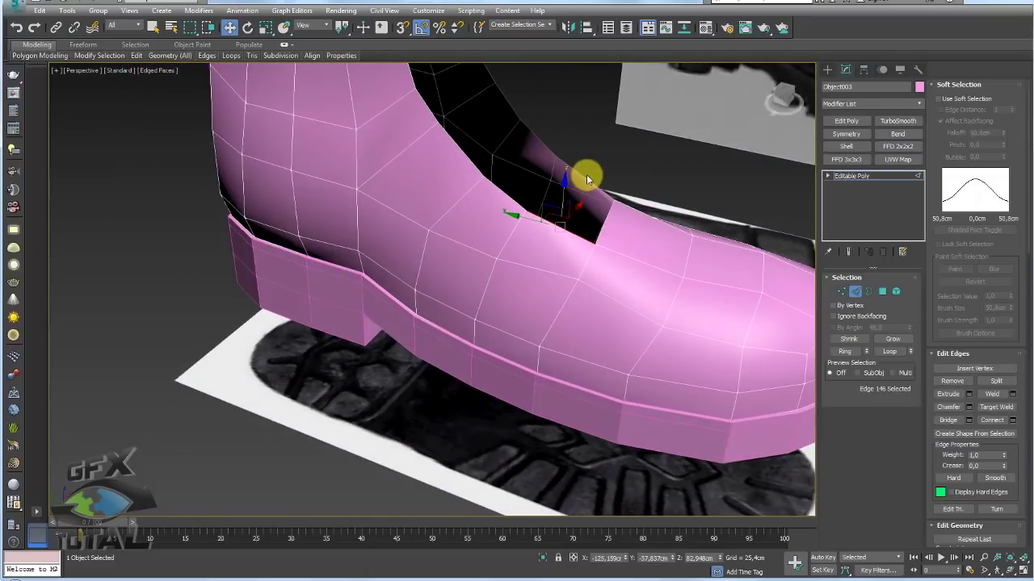
pyautogui.click(593, 186)
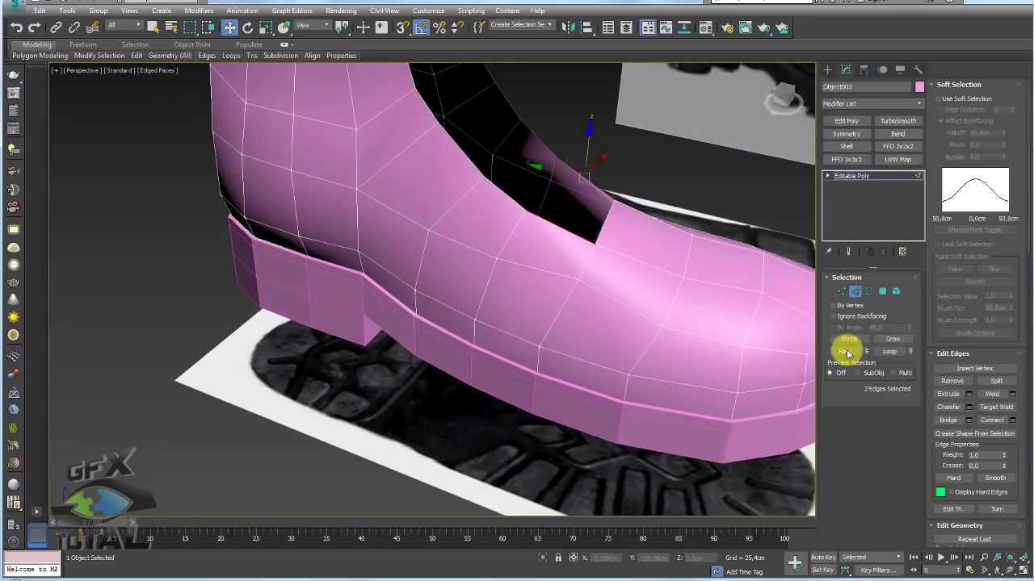
pyautogui.click(845, 352)
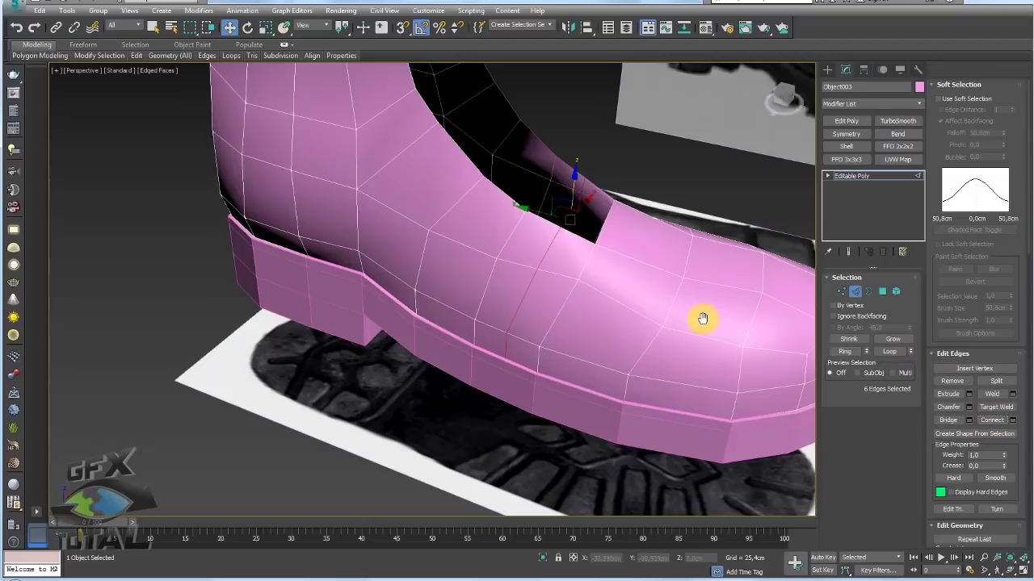
pyautogui.moveTo(702, 319); pyautogui.dragTo(727, 330, button='middle')
pyautogui.scroll(-3, 727, 329)
# Step: Select the polygons in front of the new loop, invert the selection, and delete the rest of the boot copy
pyautogui.click(882, 292)
pyautogui.keyDown('alt'); pyautogui.moveTo(800, 311); pyautogui.dragTo(765, 323, button='middle'); pyautogui.keyUp('alt')
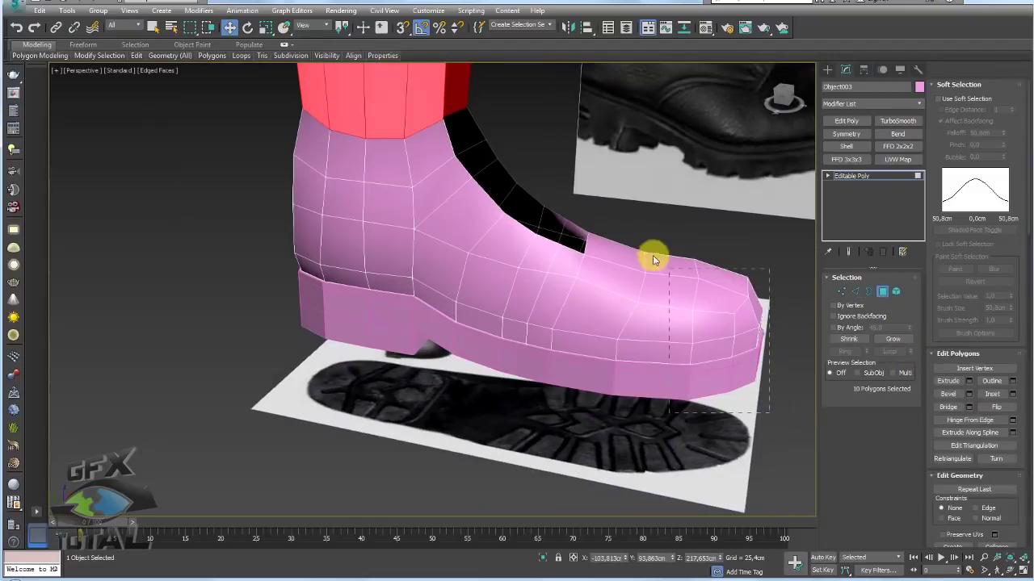
pyautogui.moveTo(580, 200); pyautogui.dragTo(578, 200)
pyautogui.keyDown('alt'); pyautogui.moveTo(581, 214); pyautogui.dragTo(601, 275, button='middle'); pyautogui.keyUp('alt')
pyautogui.keyDown('ctrl'); pyautogui.moveTo(618, 420); pyautogui.dragTo(555, 308); pyautogui.keyUp('ctrl')
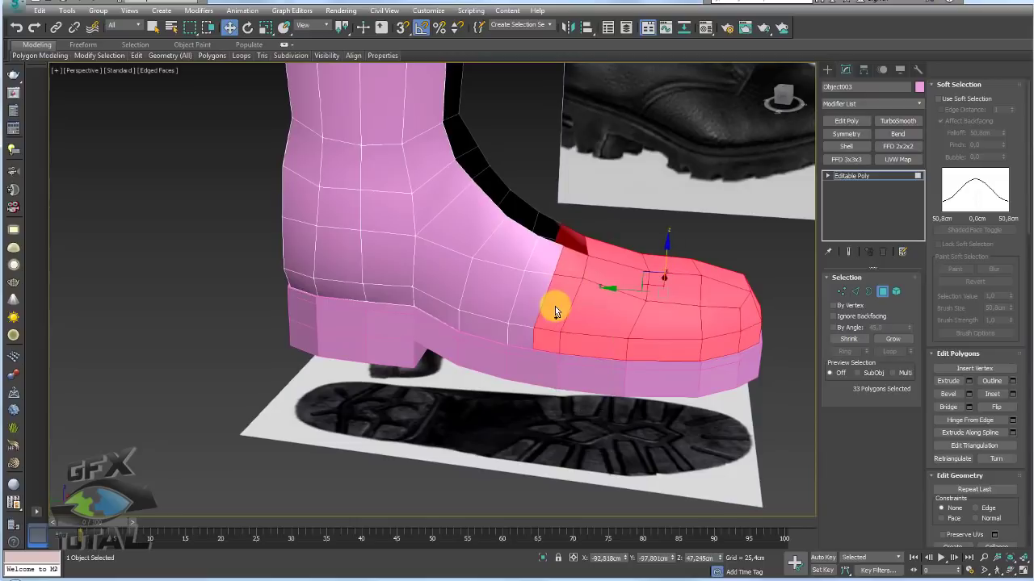
pyautogui.hotkey('ctrl', 'i')
pyautogui.press('Delete')
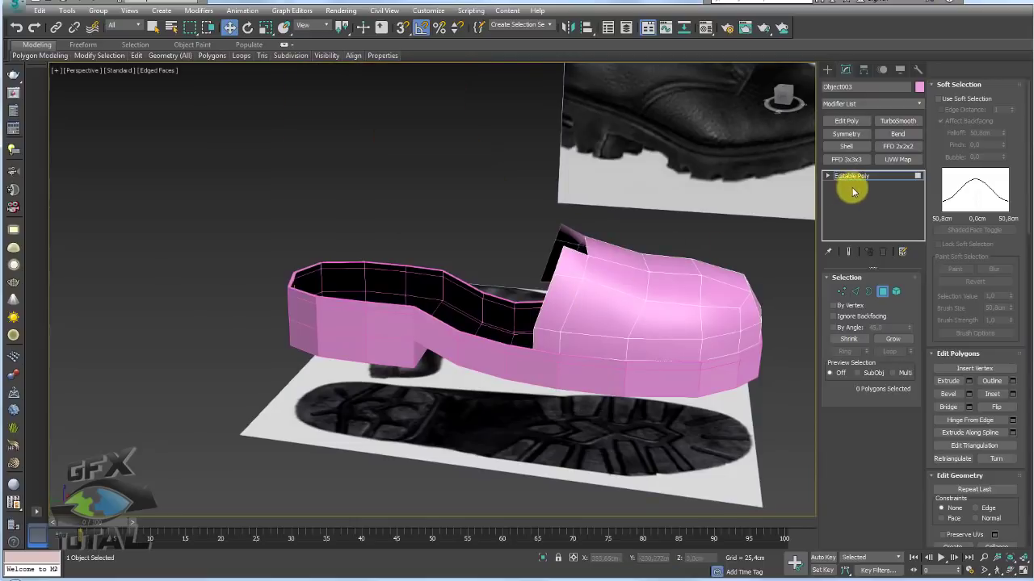
# Step: Leave polygon editing and unhide the upper to check how it meets the shortened toe cap
pyautogui.click(851, 175)
pyautogui.scroll(-3, 657, 253)
pyautogui.rightClick(635, 303)
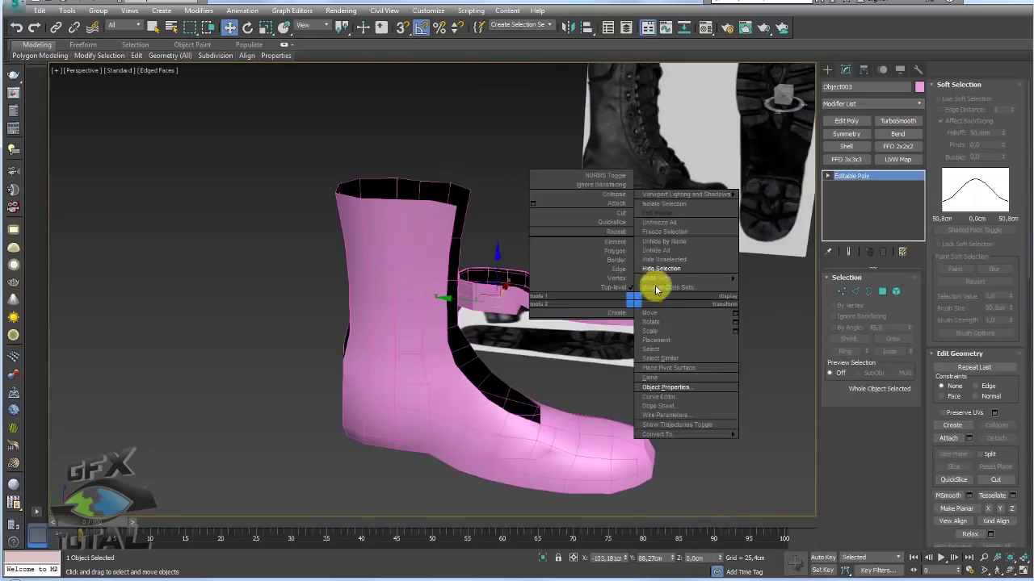
pyautogui.click(662, 245)
pyautogui.keyDown('alt'); pyautogui.moveTo(688, 300); pyautogui.dragTo(595, 288, button='middle'); pyautogui.keyUp('alt')
pyautogui.scroll(6, 595, 288)
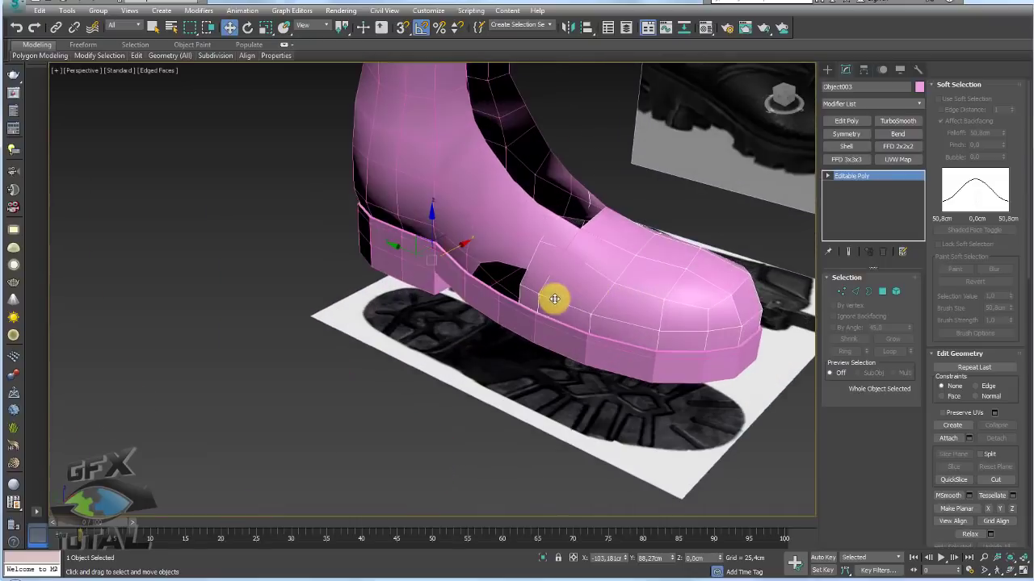
pyautogui.scroll(-2, 579, 275)
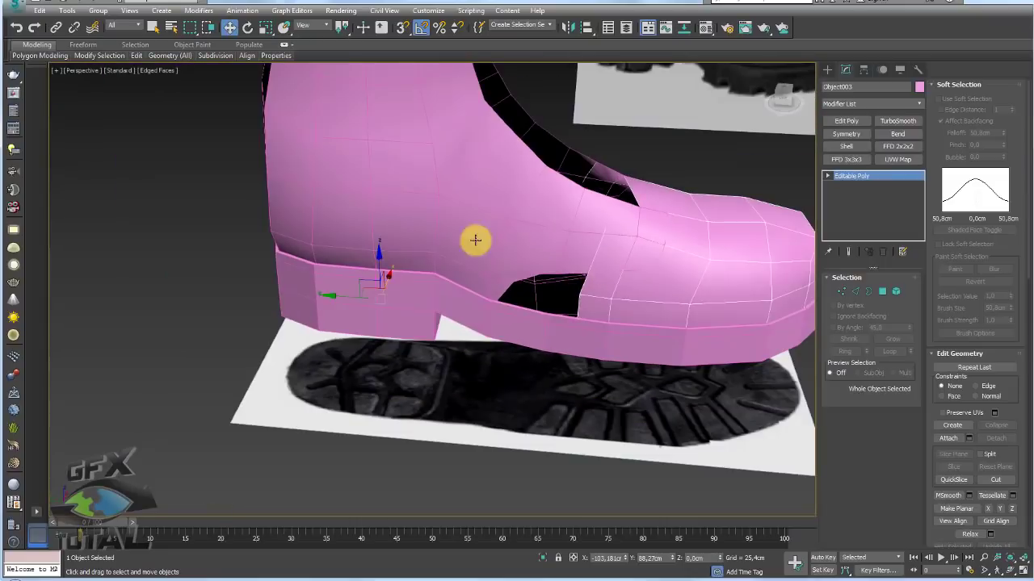
# Step: Undo the unhiding and the polygon deletion, and remove the connected edge loop behind the toe
pyautogui.hotkey('ctrl', 'z')
pyautogui.hotkey('ctrl', 'y')
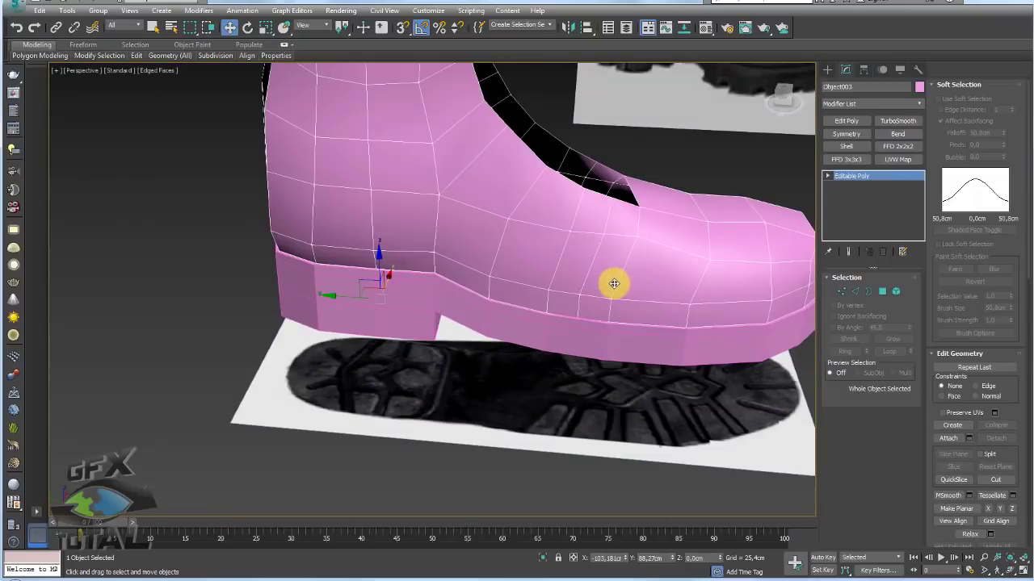
pyautogui.click(856, 291)
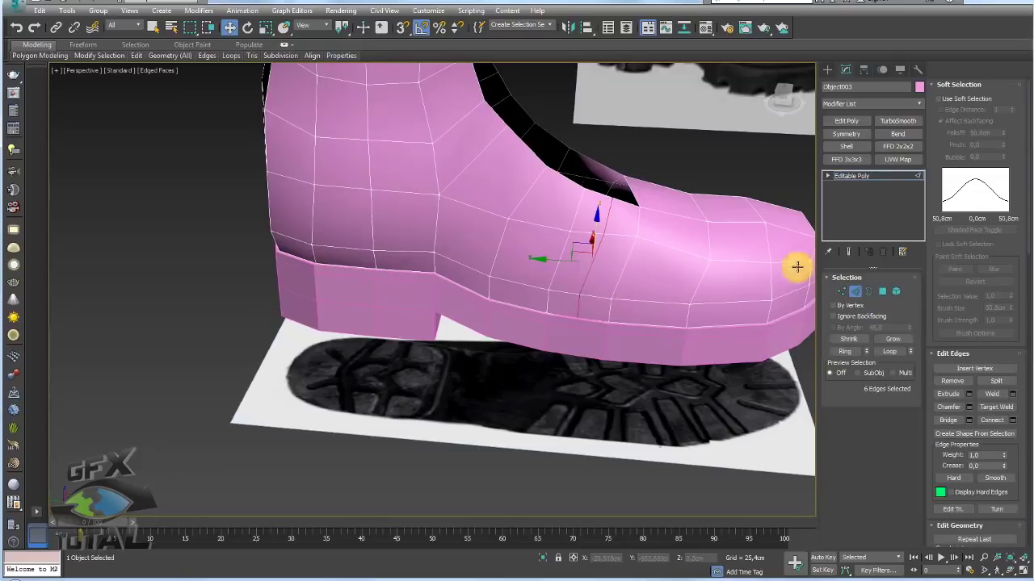
pyautogui.click(953, 382)
pyautogui.keyDown('alt'); pyautogui.moveTo(597, 235); pyautogui.dragTo(700, 278, button='middle'); pyautogui.keyUp('alt')
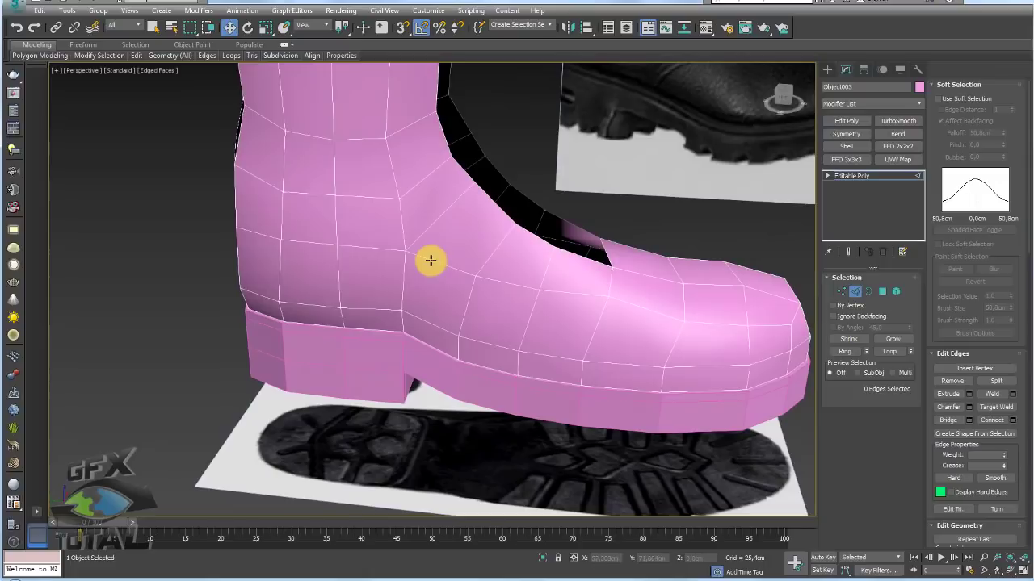
pyautogui.keyDown('alt'); pyautogui.moveTo(435, 260); pyautogui.dragTo(441, 262, button='middle'); pyautogui.keyUp('alt')
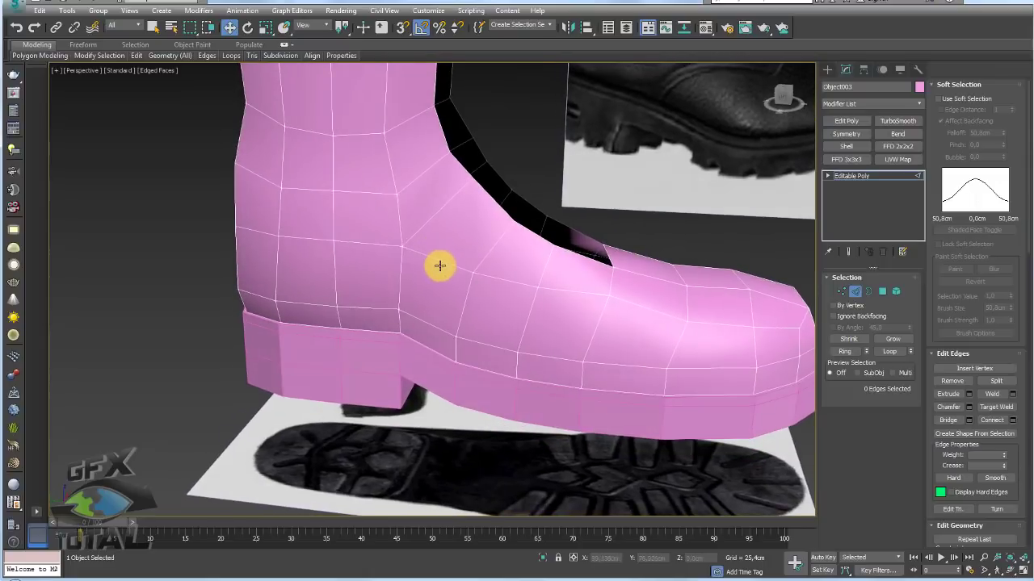
# Step: Select the side edges just ahead of the heel on both sides, extend them to edge rings, and connect them with one loop
pyautogui.click(441, 261)
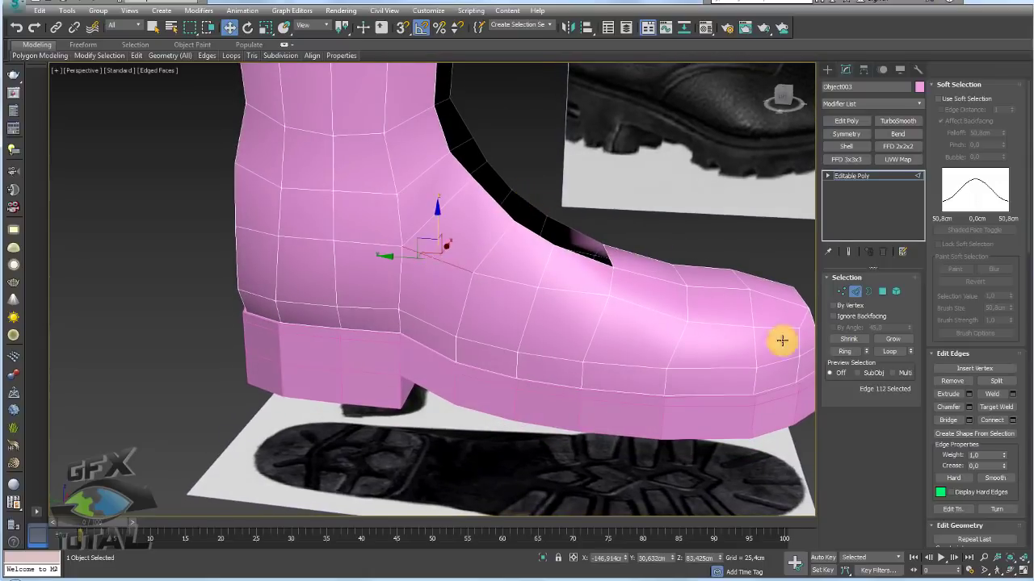
pyautogui.click(846, 353)
pyautogui.keyDown('alt'); pyautogui.moveTo(547, 240); pyautogui.dragTo(545, 188, button='middle'); pyautogui.keyUp('alt')
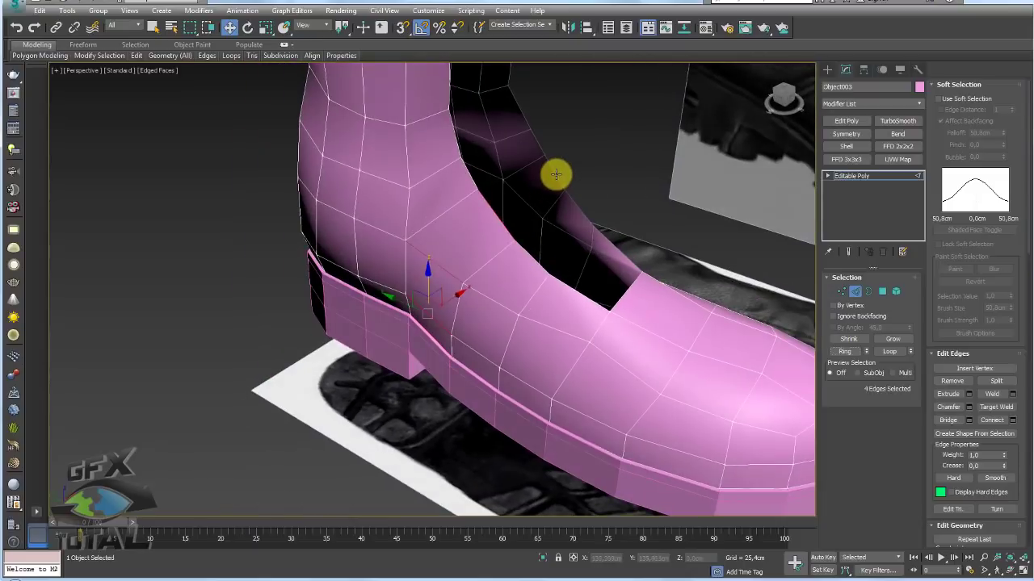
pyautogui.click(846, 351)
pyautogui.keyDown('alt'); pyautogui.moveTo(614, 311); pyautogui.dragTo(808, 250, button='middle'); pyautogui.keyUp('alt')
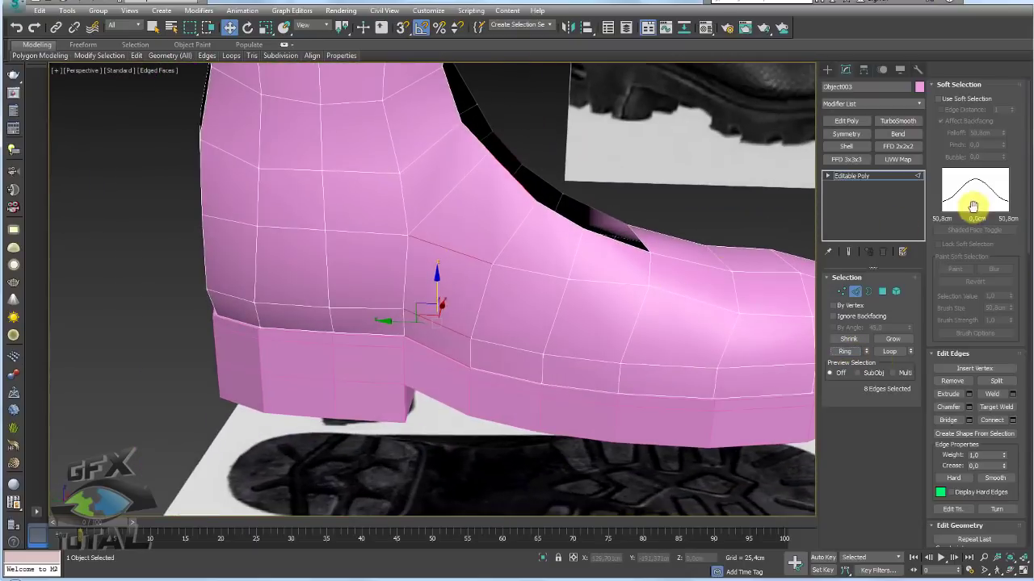
pyautogui.click(1004, 424)
pyautogui.keyDown('alt'); pyautogui.moveTo(512, 284); pyautogui.dragTo(519, 287, button='middle'); pyautogui.keyUp('alt')
pyautogui.moveTo(686, 280); pyautogui.dragTo(618, 279, button='middle')
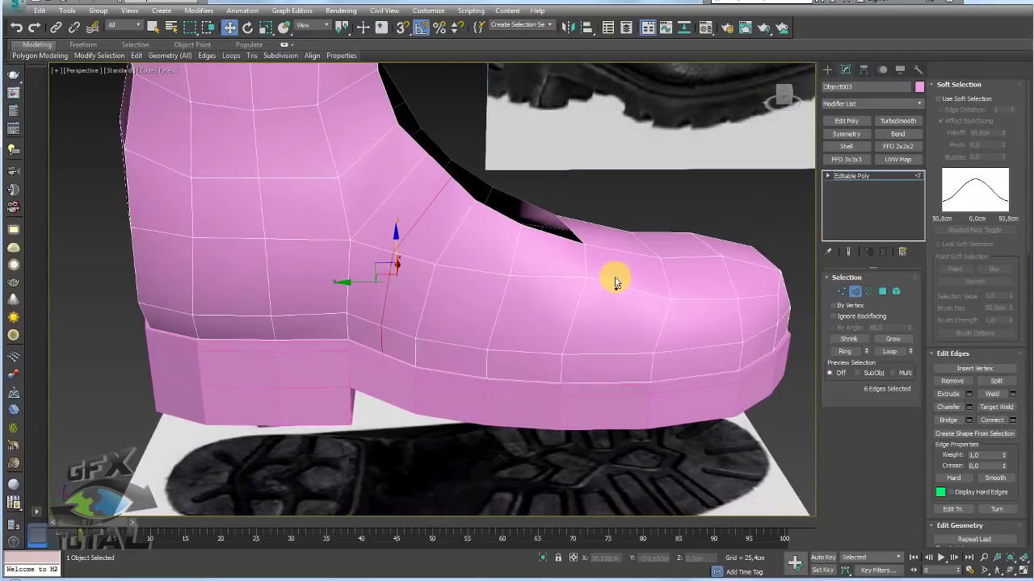
# Step: Select all polygons ahead of the new loop on both sides, invert the selection, and delete the boot copy's rear part
pyautogui.hotkey('ctrl', 'i')
pyautogui.click(884, 291)
pyautogui.scroll(-3, 576, 268)
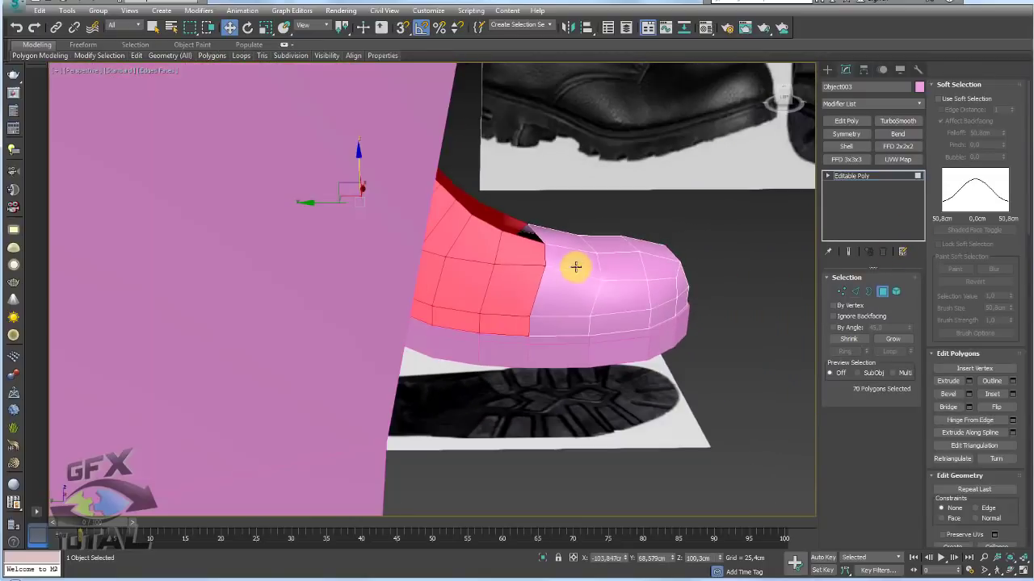
pyautogui.moveTo(727, 386); pyautogui.dragTo(492, 189)
pyautogui.keyDown('alt'); pyautogui.moveTo(742, 388); pyautogui.dragTo(712, 394, button='middle'); pyautogui.keyUp('alt')
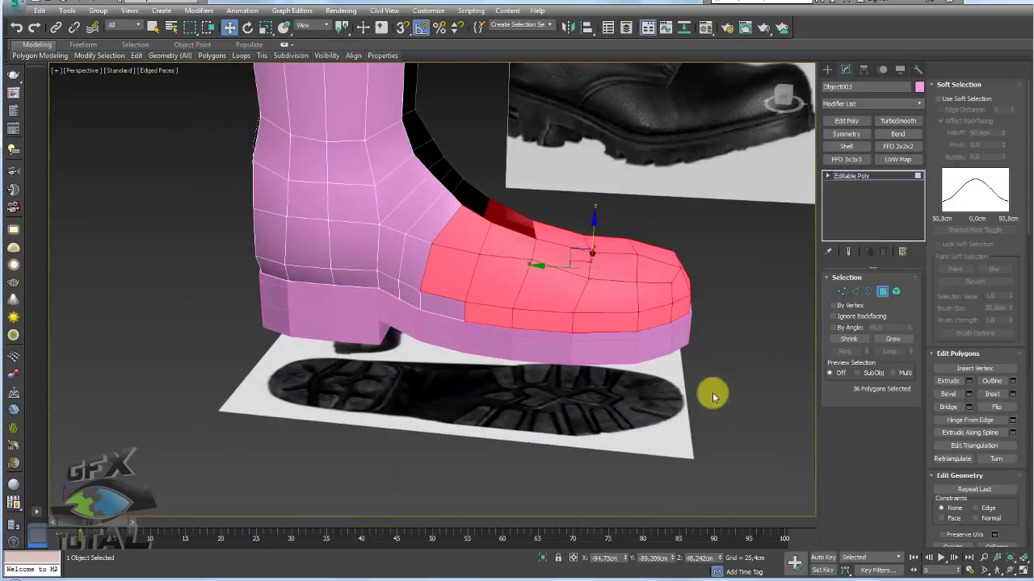
pyautogui.keyDown('ctrl'); pyautogui.moveTo(414, 240); pyautogui.dragTo(413, 237); pyautogui.keyUp('ctrl')
pyautogui.keyDown('alt'); pyautogui.moveTo(604, 257); pyautogui.dragTo(541, 318, button='middle'); pyautogui.keyUp('alt')
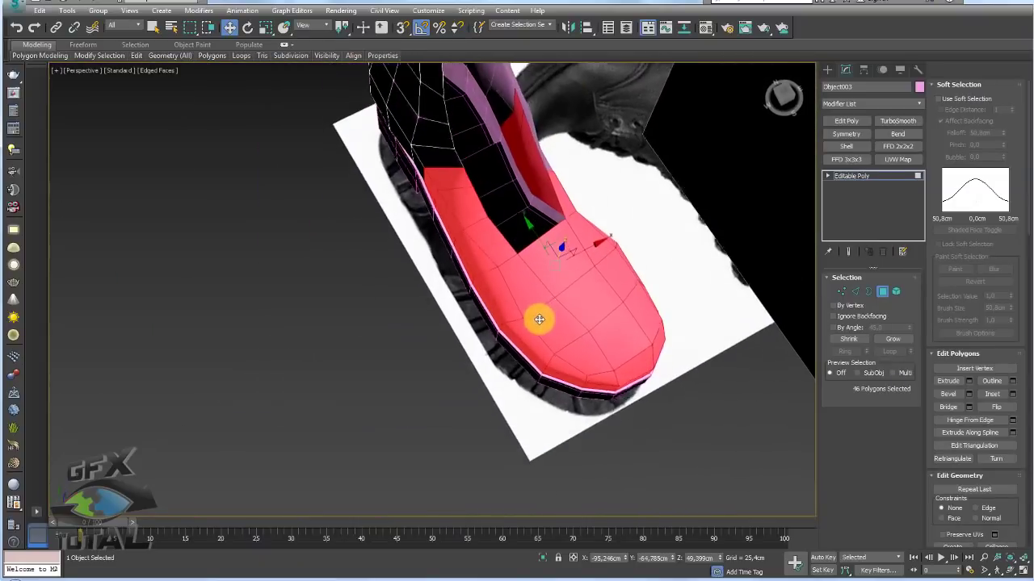
pyautogui.keyDown('ctrl'); pyautogui.moveTo(658, 256); pyautogui.dragTo(631, 224); pyautogui.keyUp('ctrl')
pyautogui.keyDown('ctrl'); pyautogui.click(516, 127); pyautogui.keyUp('ctrl')
pyautogui.keyDown('alt'); pyautogui.moveTo(516, 127); pyautogui.dragTo(814, 282, button='middle'); pyautogui.keyUp('alt')
pyautogui.keyDown('alt'); pyautogui.moveTo(719, 190); pyautogui.dragTo(718, 191); pyautogui.keyUp('alt')
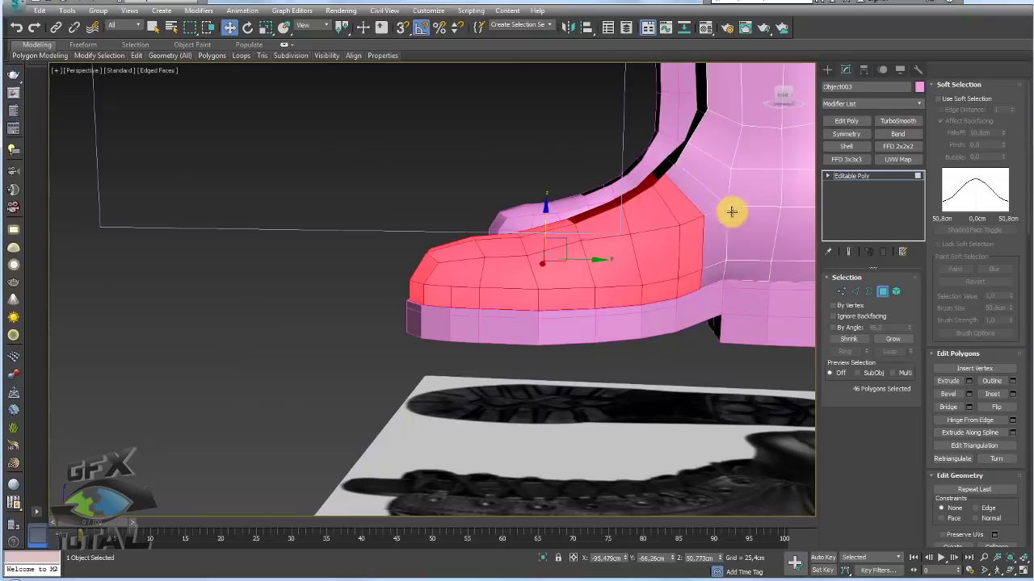
pyautogui.keyDown('alt'); pyautogui.moveTo(731, 212); pyautogui.dragTo(655, 263, button='middle'); pyautogui.keyUp('alt')
pyautogui.hotkey('ctrl', 'i')
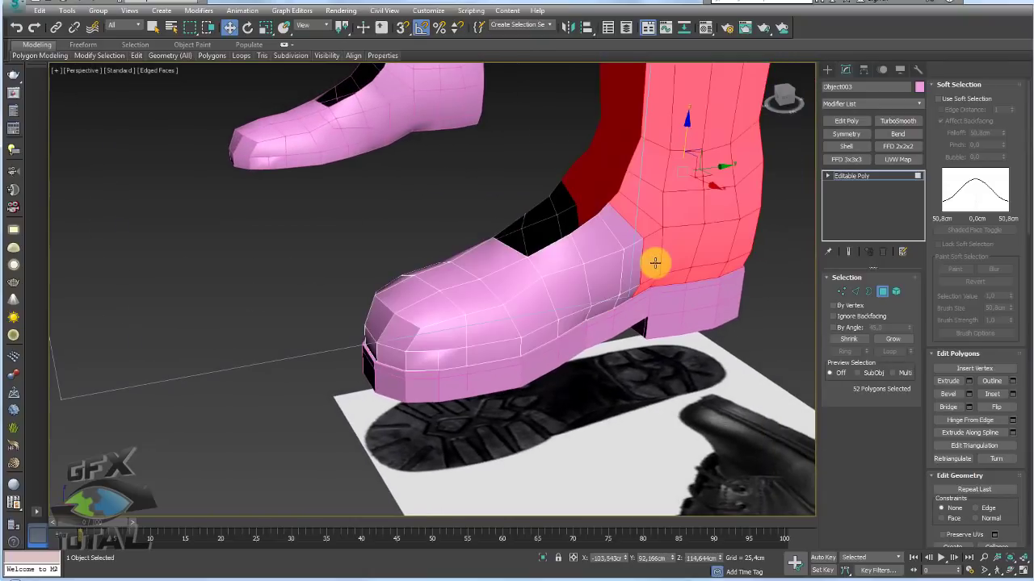
pyautogui.press('Delete')
# Step: Leave polygon editing, unhide the upper, and check how far the new front piece overlaps it
pyautogui.click(852, 175)
pyautogui.keyDown('alt'); pyautogui.moveTo(561, 314); pyautogui.dragTo(473, 318, button='middle'); pyautogui.keyUp('alt')
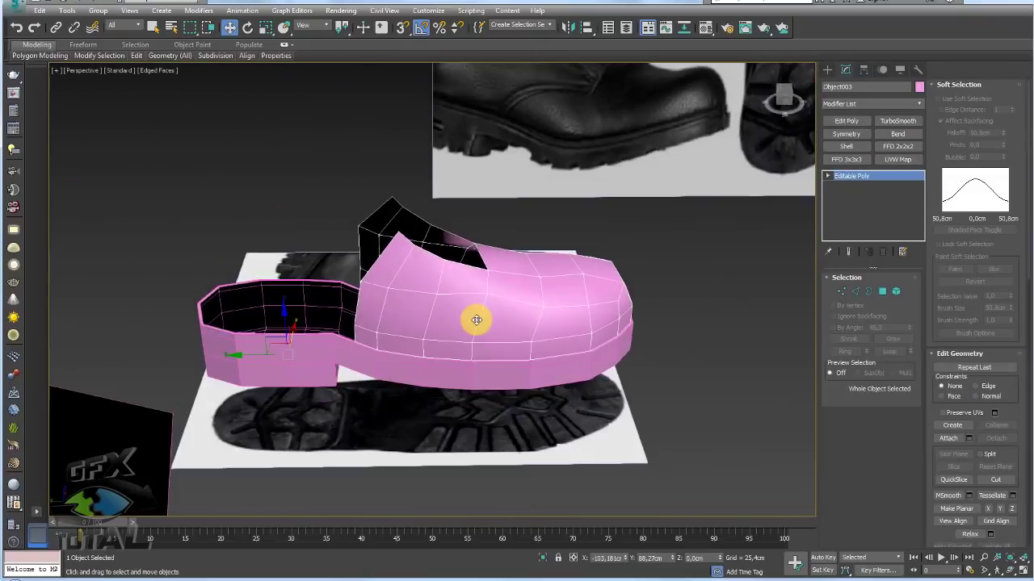
pyautogui.rightClick(472, 320)
pyautogui.click(510, 272)
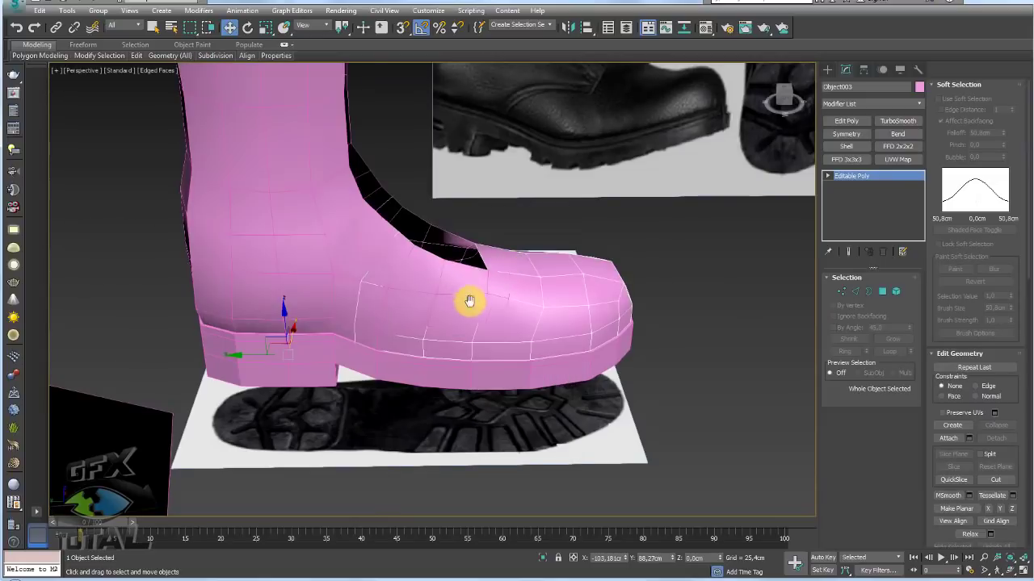
pyautogui.scroll(2, 471, 299)
pyautogui.keyDown('alt'); pyautogui.moveTo(575, 311); pyautogui.dragTo(487, 353, button='middle'); pyautogui.keyUp('alt')
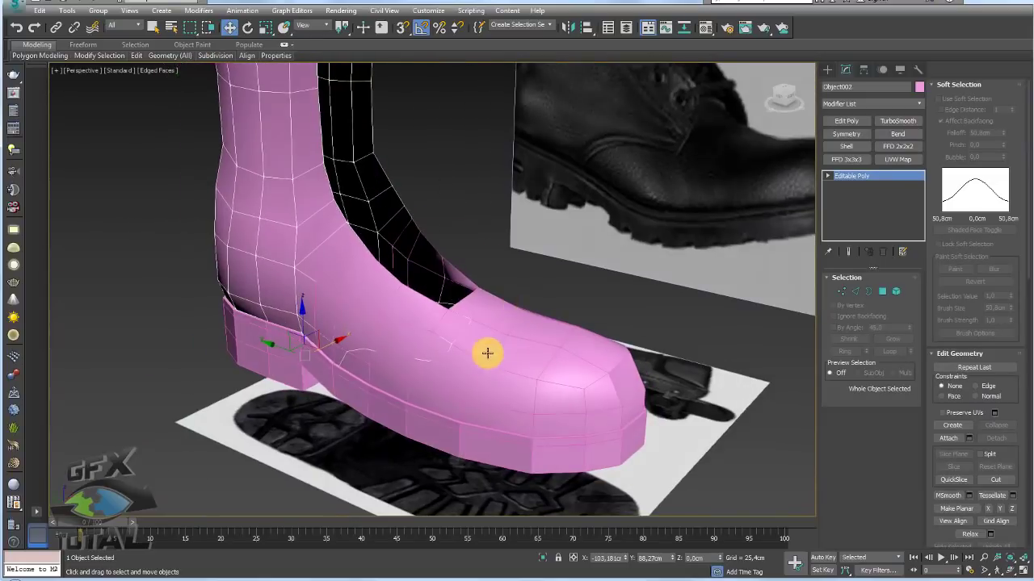
pyautogui.moveTo(480, 406); pyautogui.dragTo(626, 373, button='middle')
pyautogui.scroll(2, 621, 344)
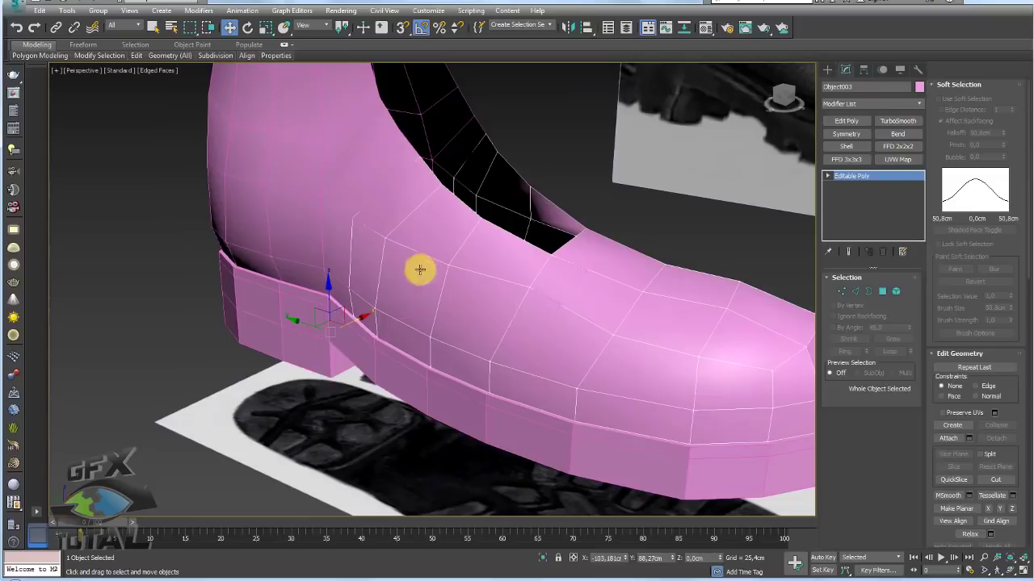
pyautogui.click(355, 171)
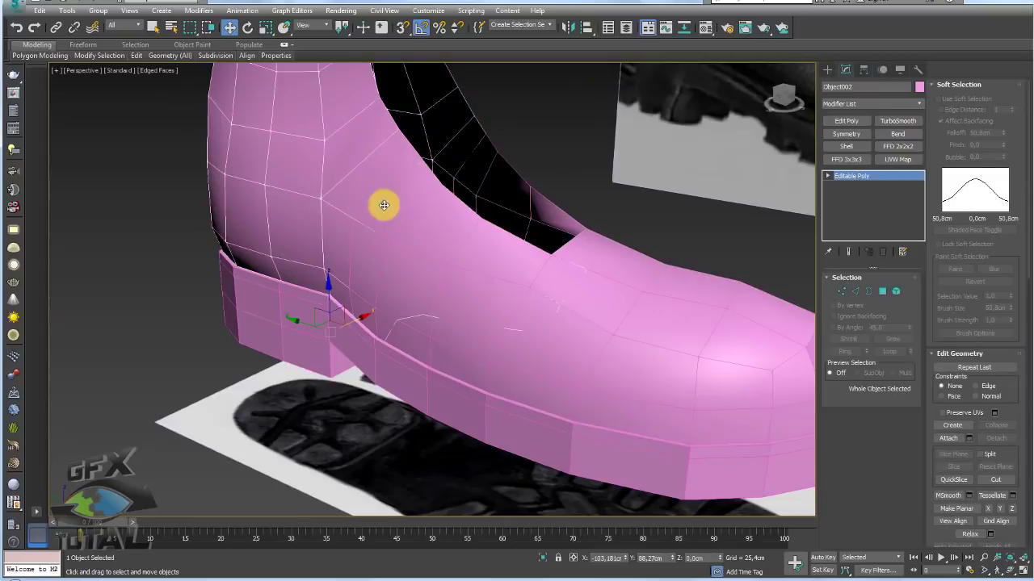
# Step: Select the whole front piece as an element, constrain movement to Normal, and push it inward by about 1 cm
pyautogui.click(606, 345)
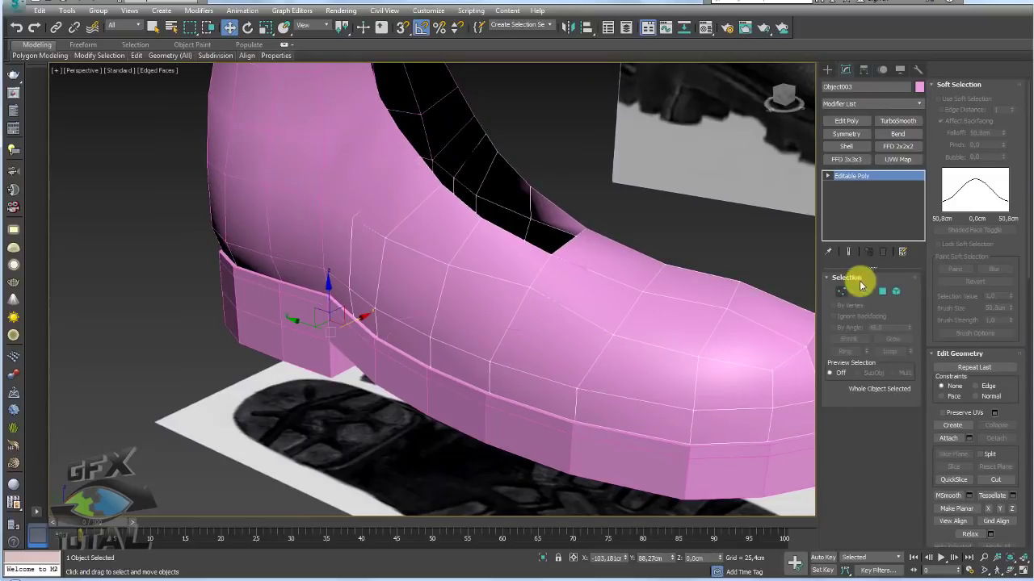
pyautogui.click(895, 293)
pyautogui.click(678, 325)
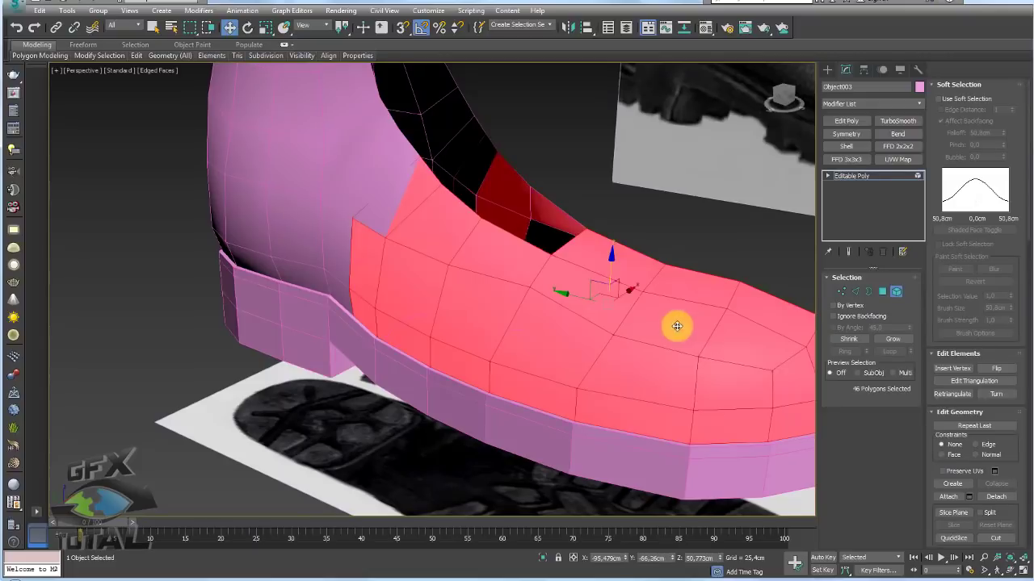
pyautogui.keyDown('alt'); pyautogui.moveTo(676, 325); pyautogui.dragTo(1008, 462, button='middle'); pyautogui.keyUp('alt')
pyautogui.moveTo(1008, 463); pyautogui.dragTo(939, 233)
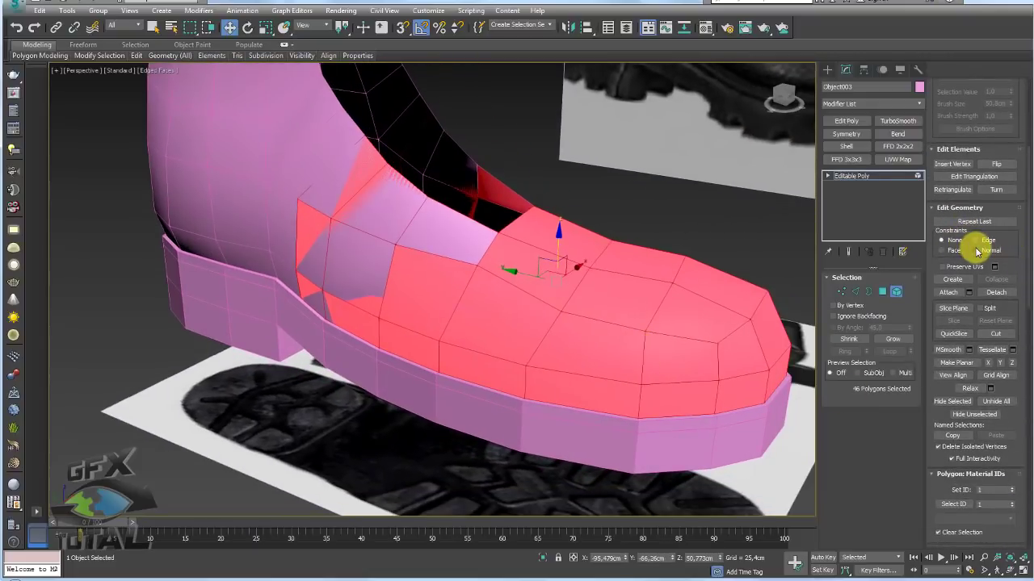
pyautogui.moveTo(557, 235); pyautogui.dragTo(555, 237)
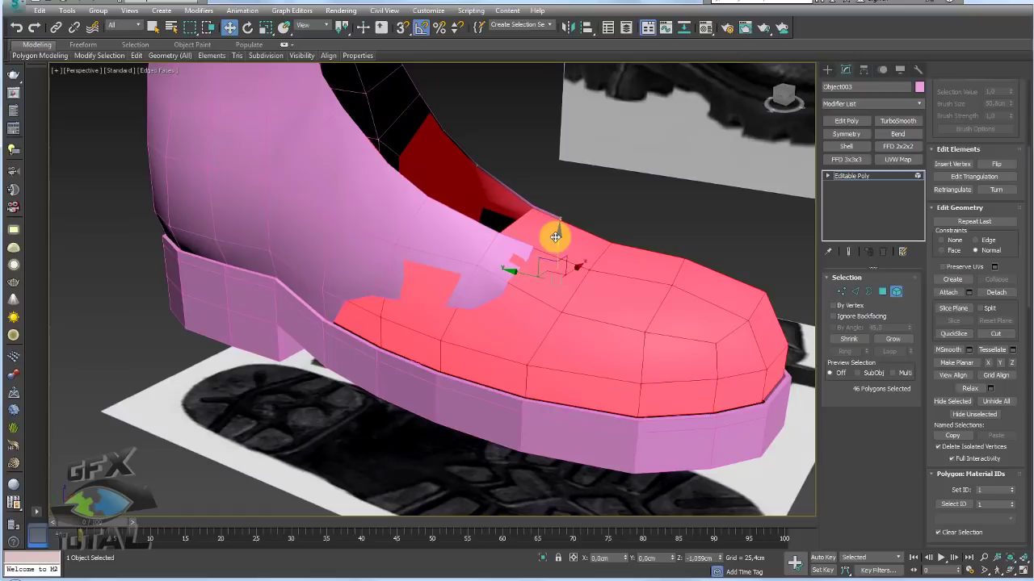
pyautogui.click(847, 170)
# Step: Select the upper's whole element with the Normal constraint and nudge it slightly along its normals above the front piece
pyautogui.click(397, 233)
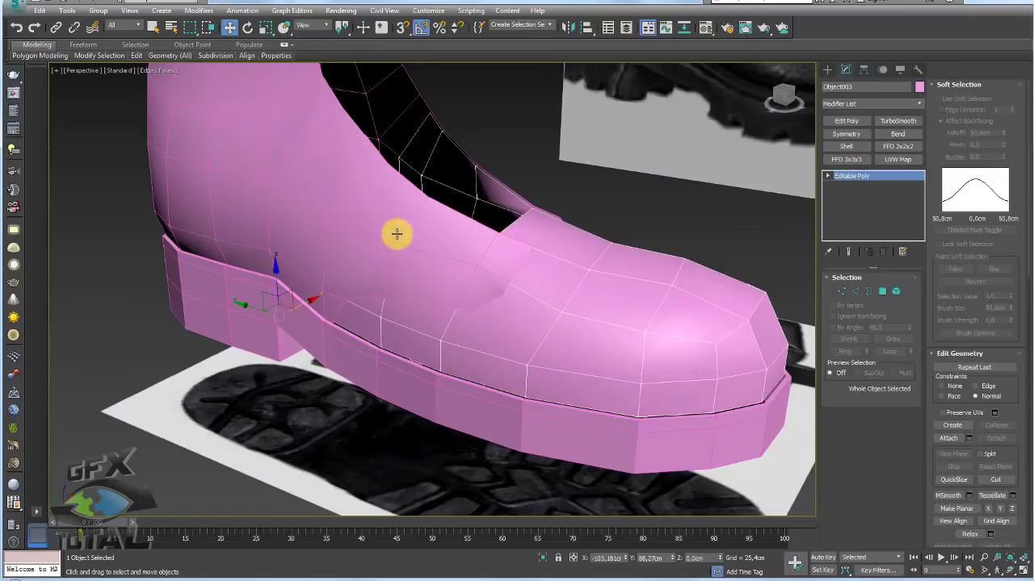
pyautogui.click(895, 291)
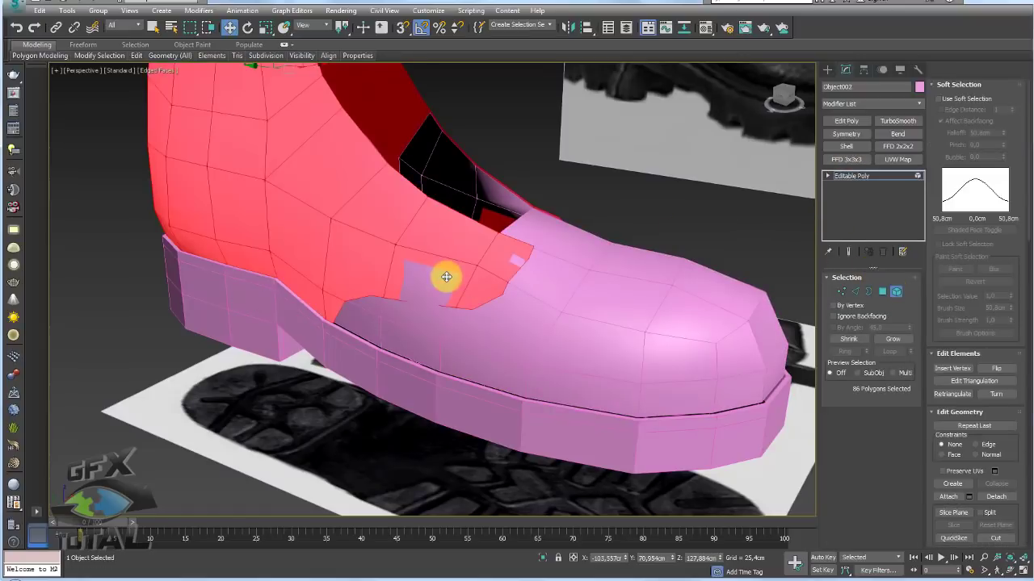
pyautogui.keyDown('alt'); pyautogui.moveTo(617, 319); pyautogui.dragTo(641, 302, button='middle'); pyautogui.keyUp('alt')
pyautogui.click(978, 453)
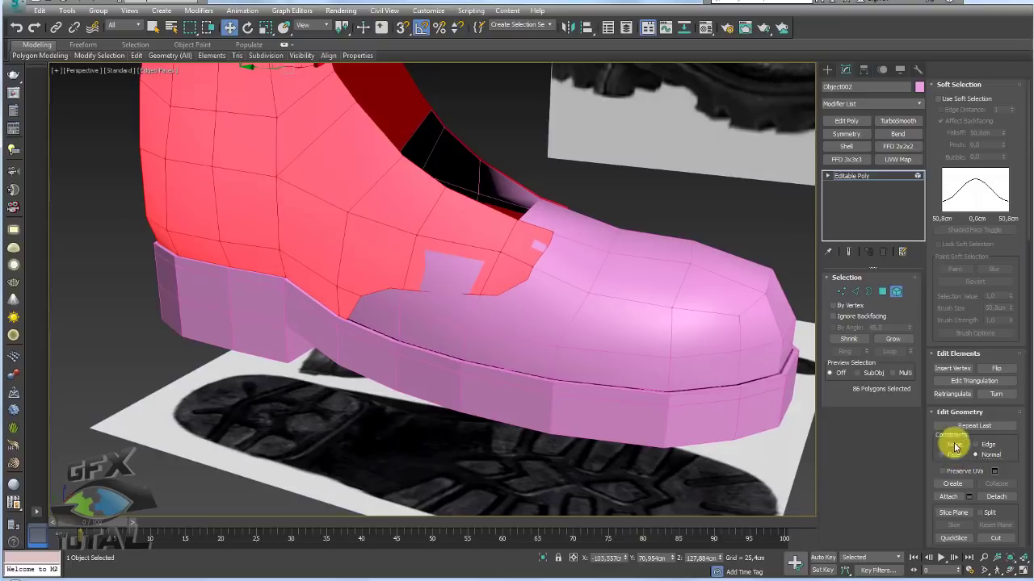
pyautogui.keyDown('alt'); pyautogui.moveTo(364, 131); pyautogui.dragTo(365, 170, button='middle'); pyautogui.keyUp('alt')
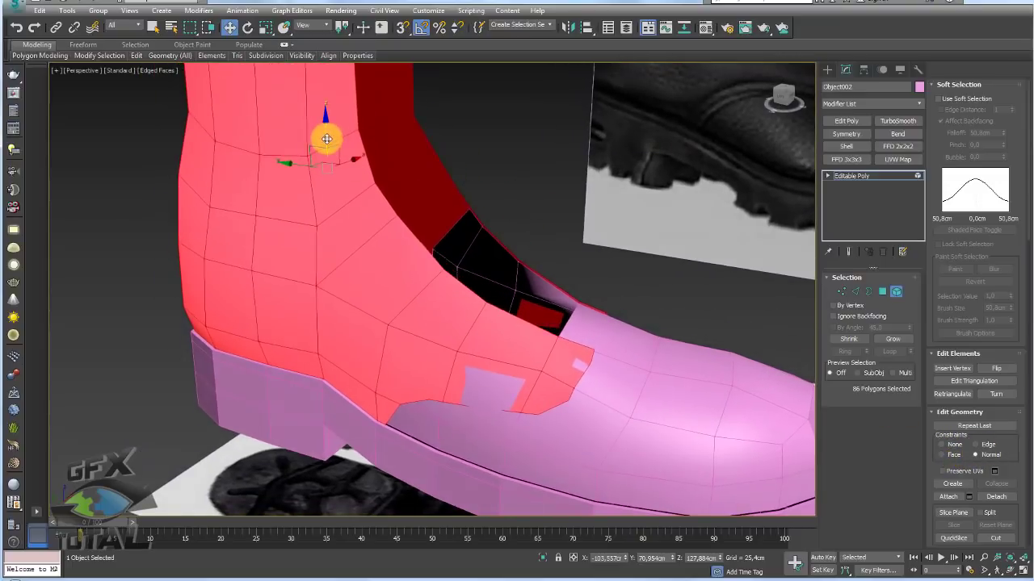
pyautogui.moveTo(326, 139); pyautogui.dragTo(330, 138)
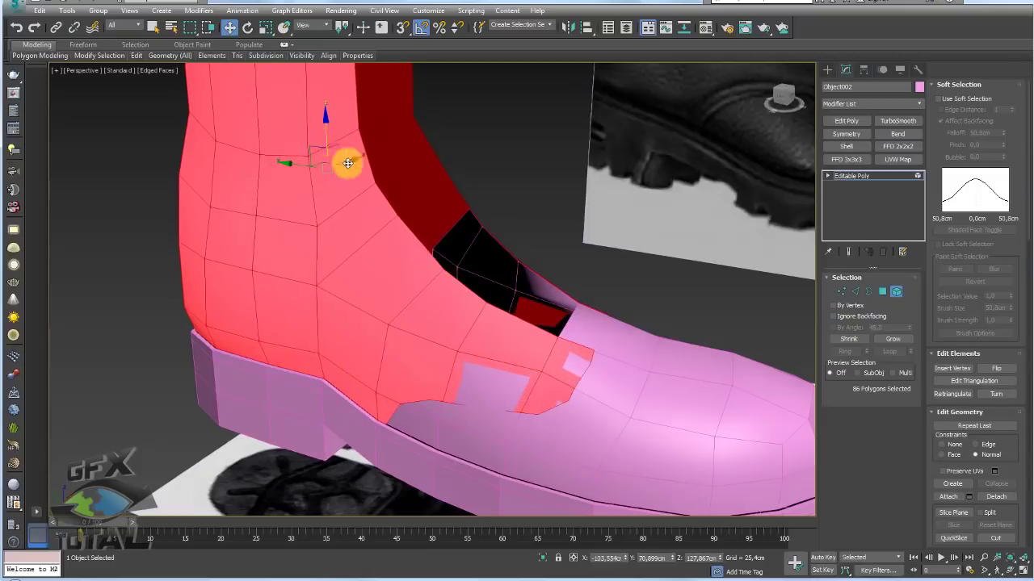
pyautogui.click(896, 291)
# Step: Select the front piece's rear side polygons on both sides and push them slightly inward along their normals
pyautogui.click(519, 422)
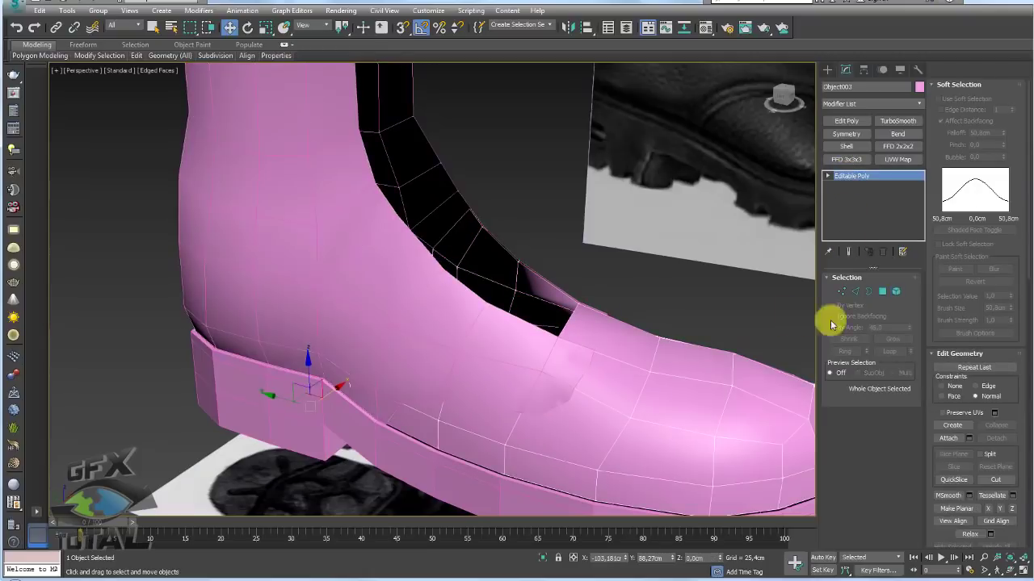
pyautogui.click(881, 292)
pyautogui.click(496, 390)
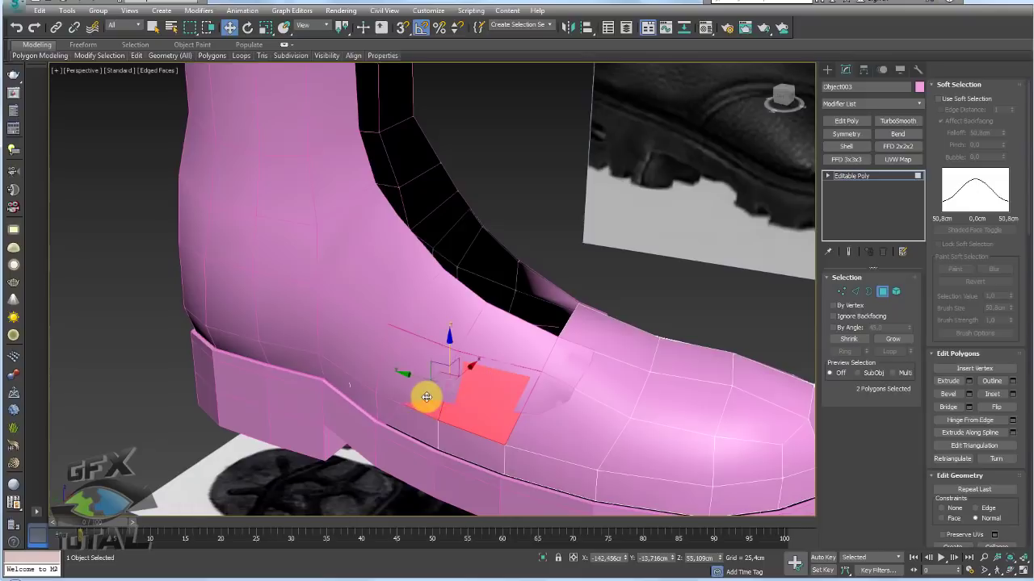
pyautogui.keyDown('alt'); pyautogui.moveTo(455, 469); pyautogui.dragTo(544, 498, button='middle'); pyautogui.keyUp('alt')
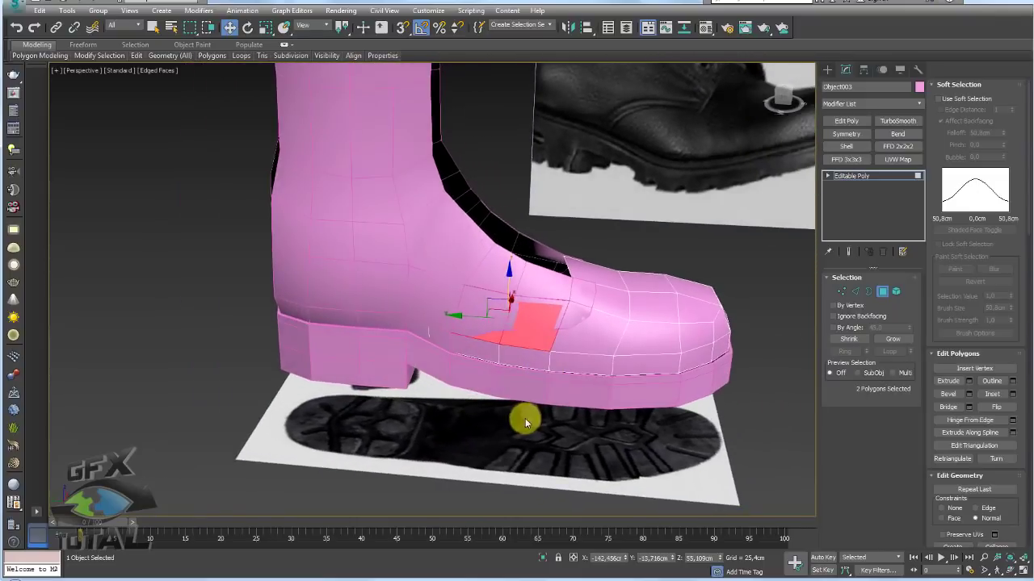
pyautogui.moveTo(525, 424); pyautogui.dragTo(313, 156)
pyautogui.keyDown('alt'); pyautogui.moveTo(516, 283); pyautogui.dragTo(617, 335, button='middle'); pyautogui.keyUp('alt')
pyautogui.scroll(3, 496, 332)
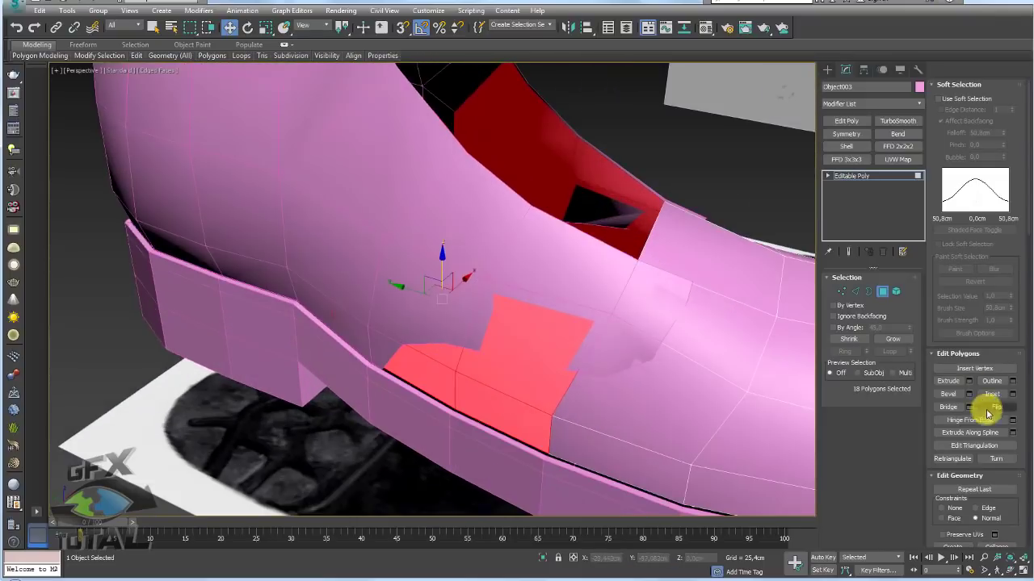
pyautogui.moveTo(1008, 500); pyautogui.dragTo(992, 280)
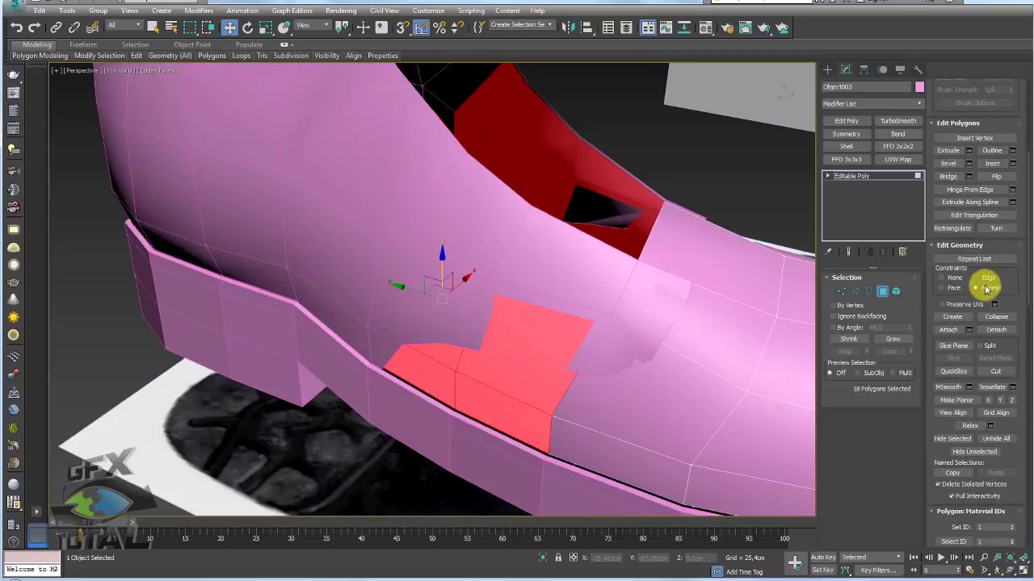
pyautogui.moveTo(439, 258); pyautogui.dragTo(439, 266)
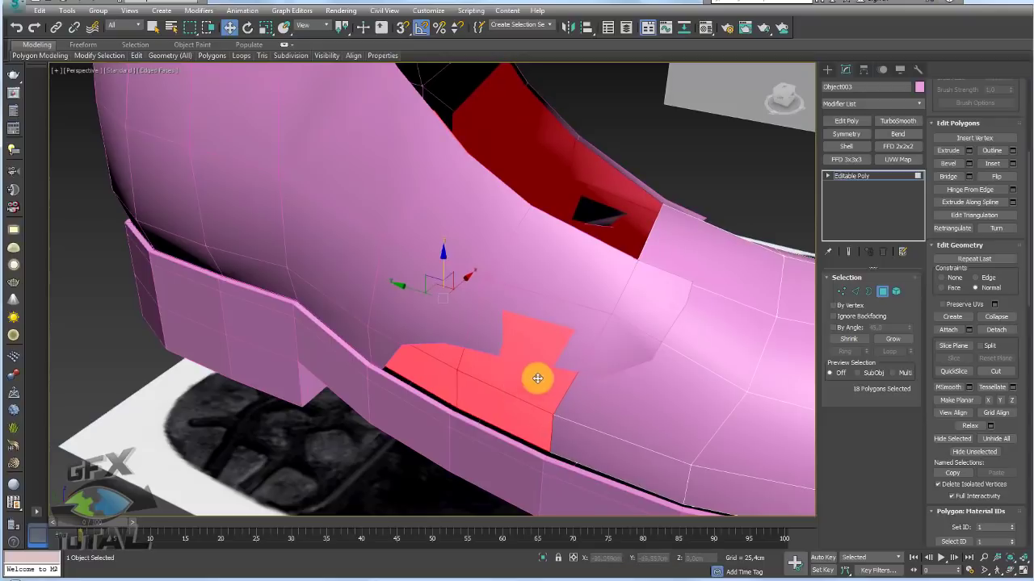
pyautogui.click(860, 178)
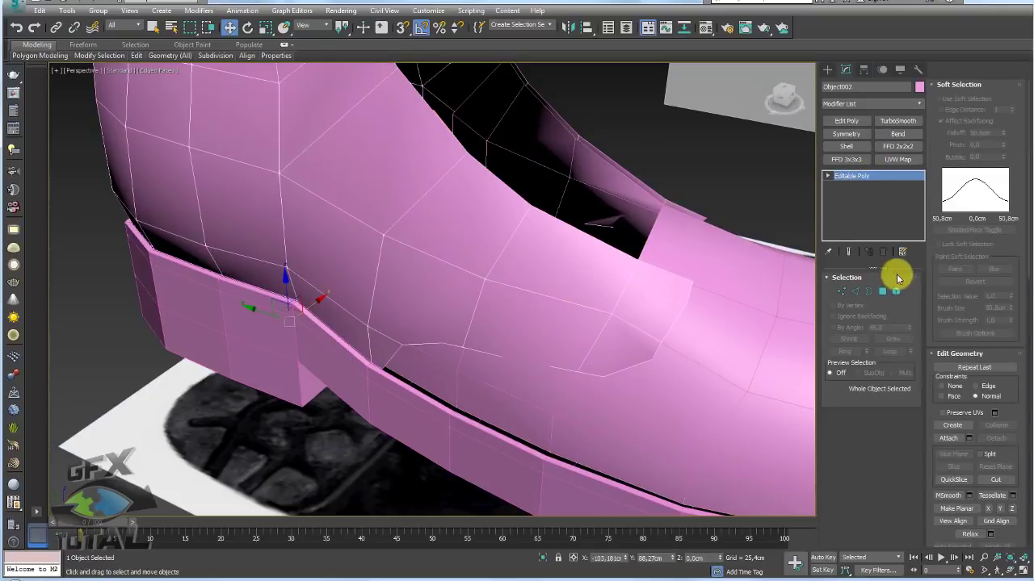
# Step: Select the upper's polygons overlapping the front piece on both sides and push them slightly outward along their normals
pyautogui.click(885, 295)
pyautogui.keyDown('alt'); pyautogui.moveTo(677, 297); pyautogui.dragTo(732, 383, button='middle'); pyautogui.keyUp('alt')
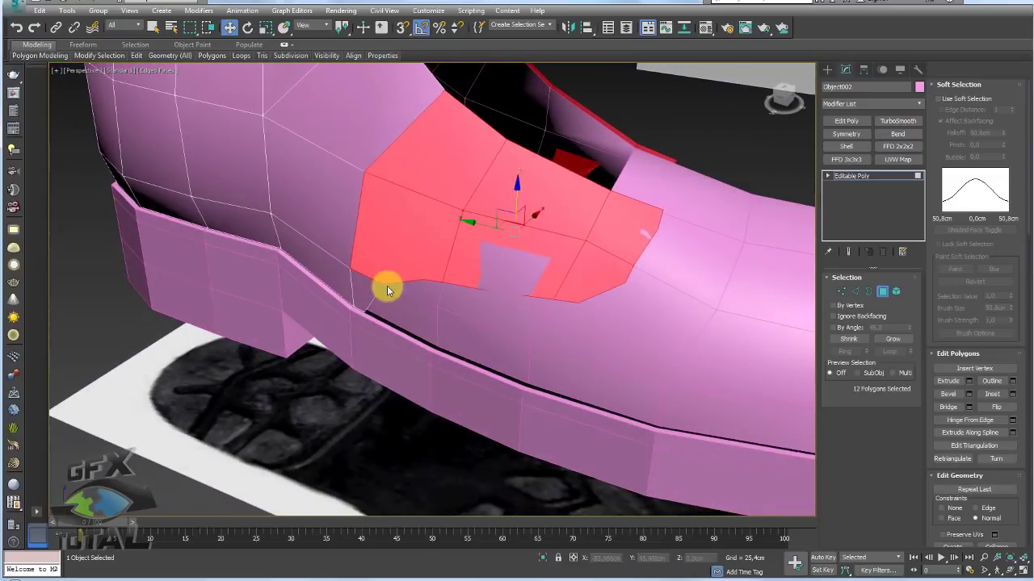
pyautogui.keyDown('ctrl'); pyautogui.click(373, 289); pyautogui.keyUp('ctrl')
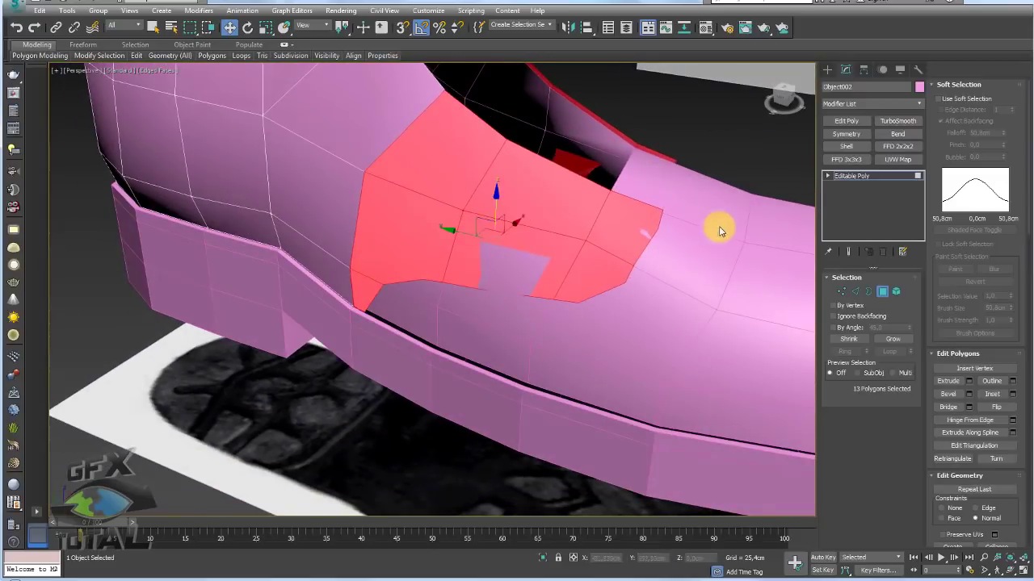
pyautogui.keyDown('alt'); pyautogui.moveTo(719, 231); pyautogui.dragTo(675, 214, button='middle'); pyautogui.keyUp('alt')
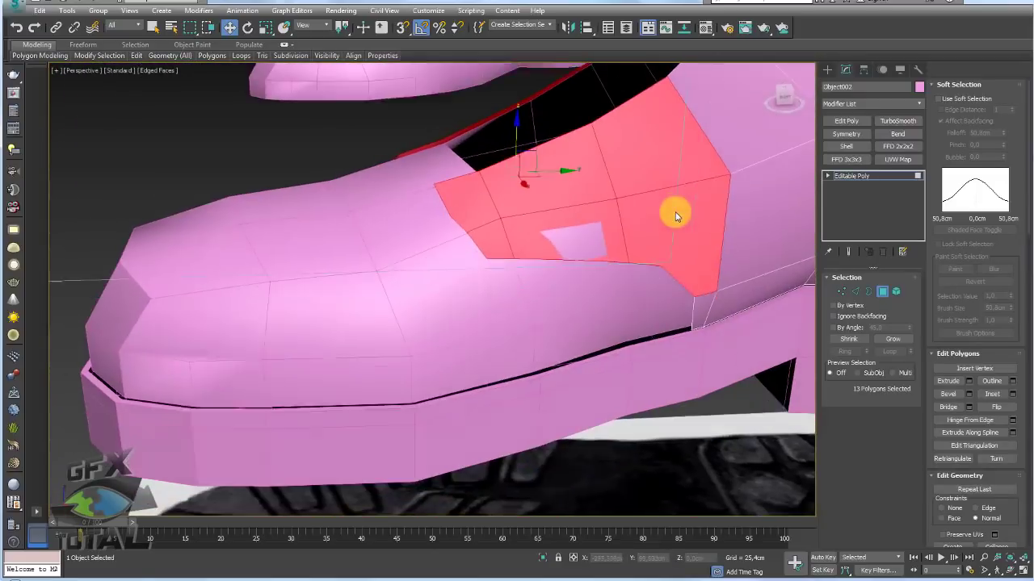
pyautogui.keyDown('ctrl'); pyautogui.click(702, 309); pyautogui.keyUp('ctrl')
pyautogui.keyDown('alt'); pyautogui.moveTo(722, 279); pyautogui.dragTo(670, 312, button='middle'); pyautogui.keyUp('alt')
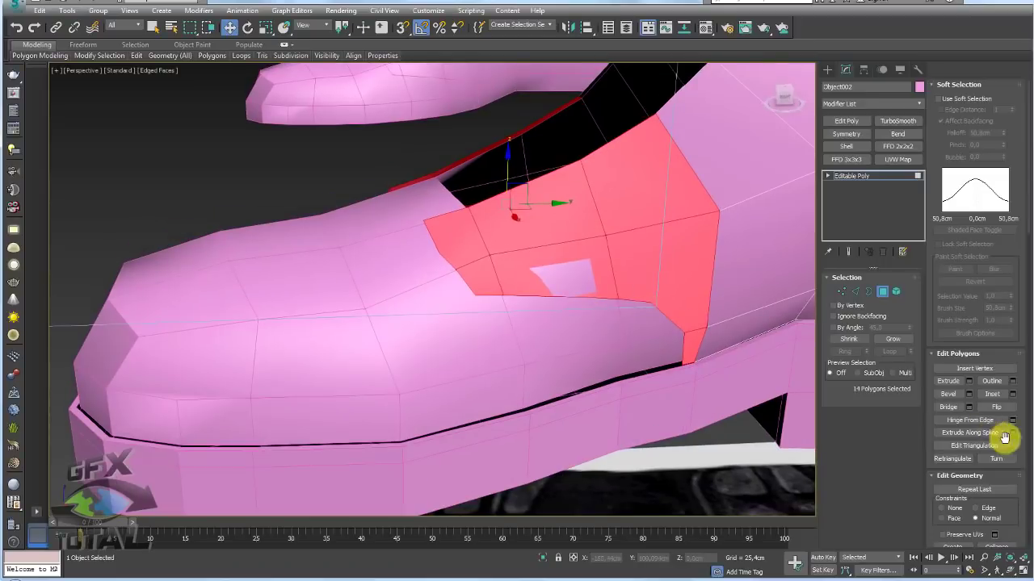
pyautogui.scroll(-2, 1006, 485)
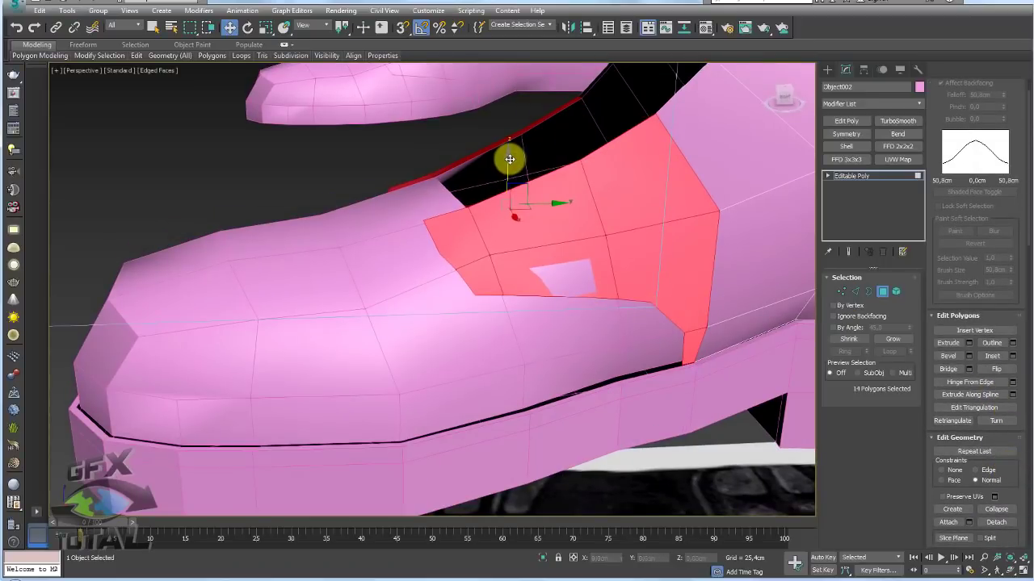
pyautogui.scroll(5, 646, 259)
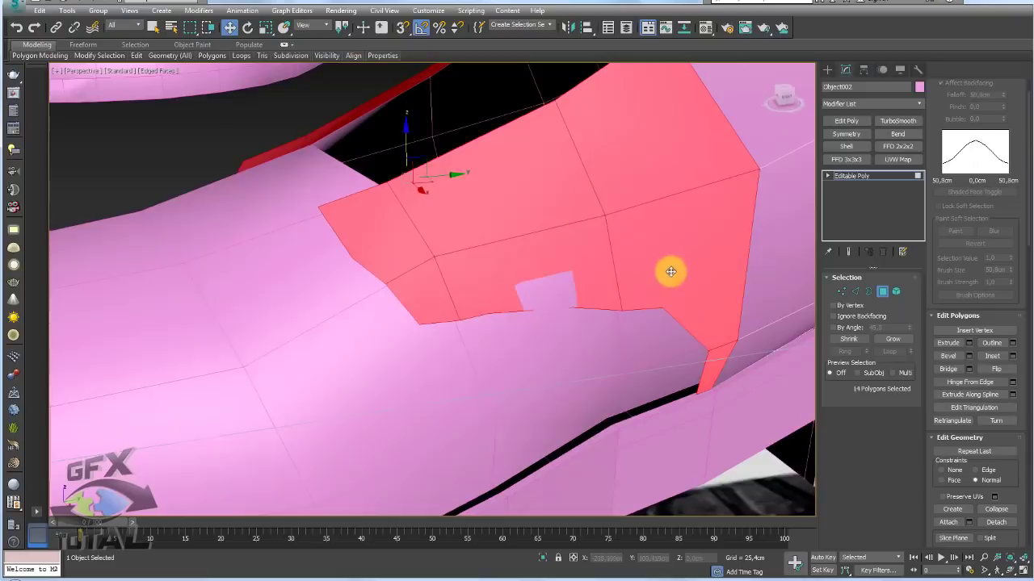
pyautogui.moveTo(670, 271); pyautogui.dragTo(618, 287, button='middle')
pyautogui.click(861, 176)
# Step: Isolate the upper and frame its lower front edge for editing
pyautogui.scroll(-8, 449, 208)
pyautogui.keyDown('alt'); pyautogui.moveTo(444, 218); pyautogui.dragTo(621, 227, button='middle'); pyautogui.keyUp('alt')
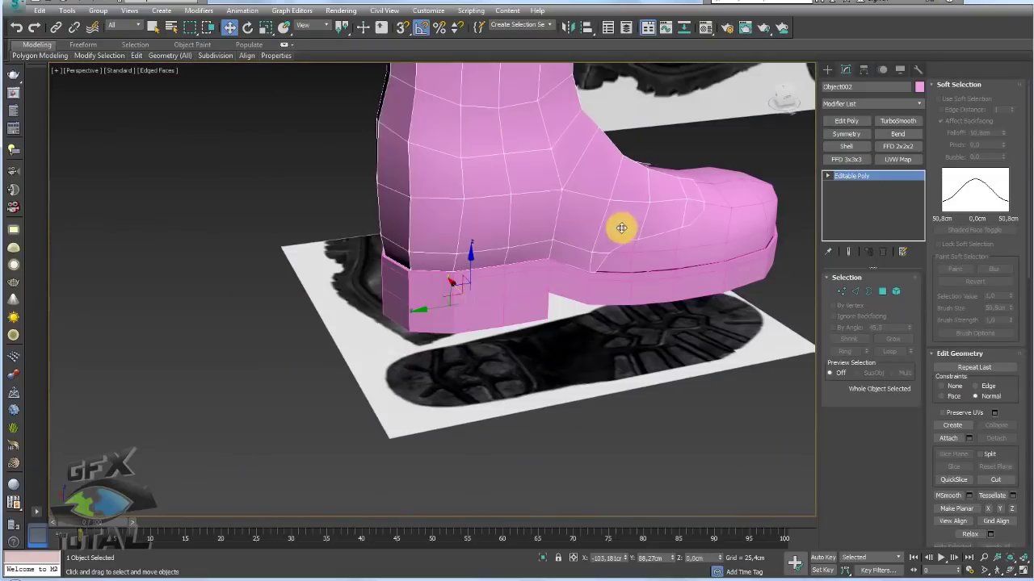
pyautogui.scroll(5, 567, 245)
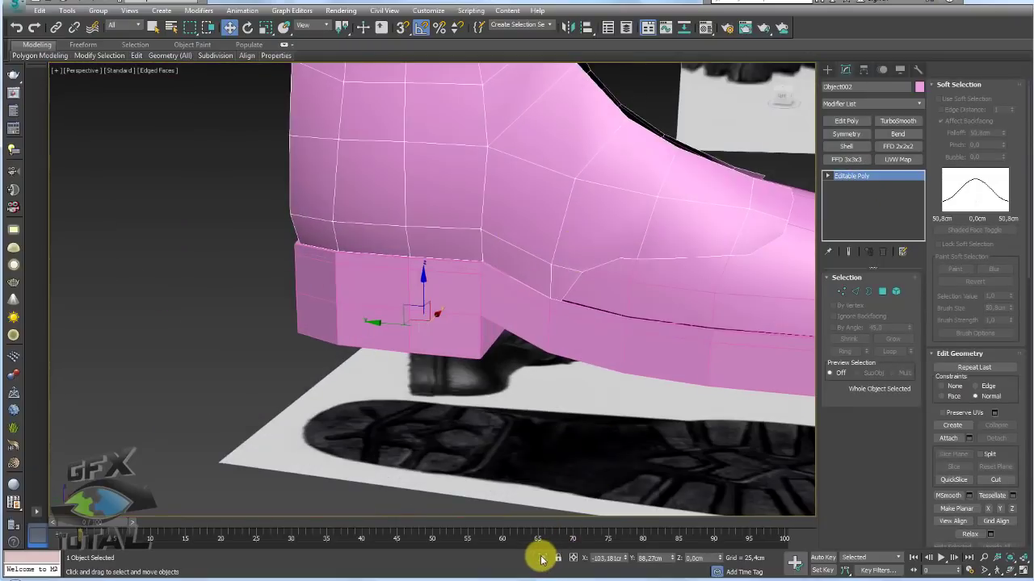
pyautogui.click(542, 560)
pyautogui.keyDown('alt'); pyautogui.moveTo(477, 375); pyautogui.dragTo(510, 383, button='middle'); pyautogui.keyUp('alt')
pyautogui.scroll(7, 510, 388)
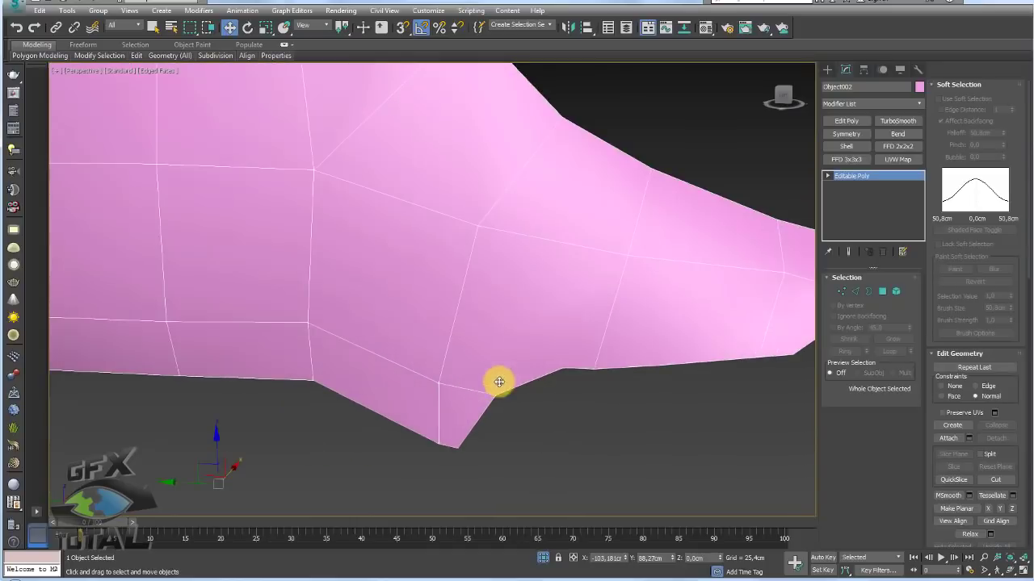
# Step: Connect the corner vertex on the upper's lower front edge to the side vertex above it with a new edge
pyautogui.click(842, 291)
pyautogui.click(562, 365)
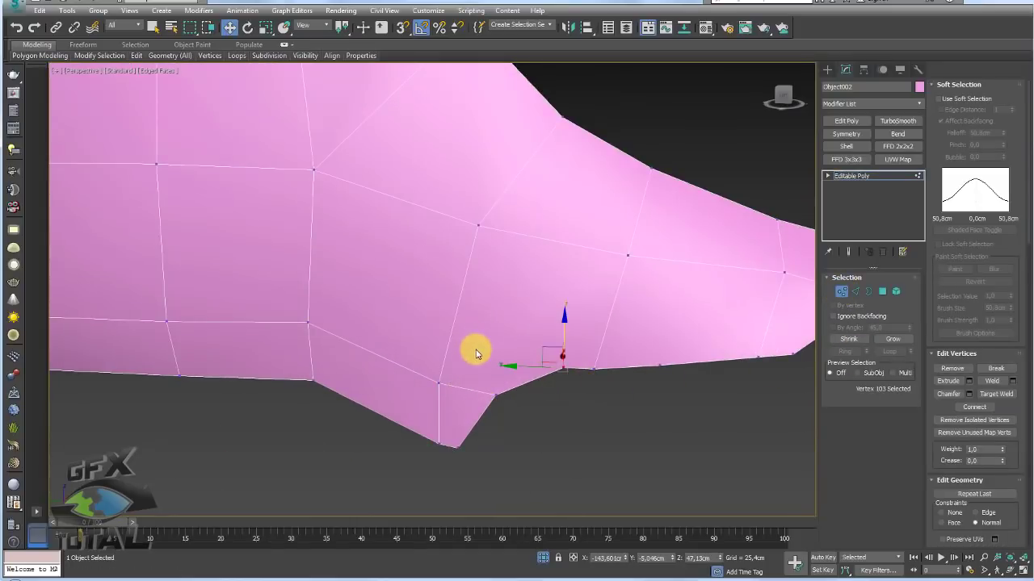
pyautogui.click(570, 400)
pyautogui.moveTo(570, 384); pyautogui.dragTo(523, 301)
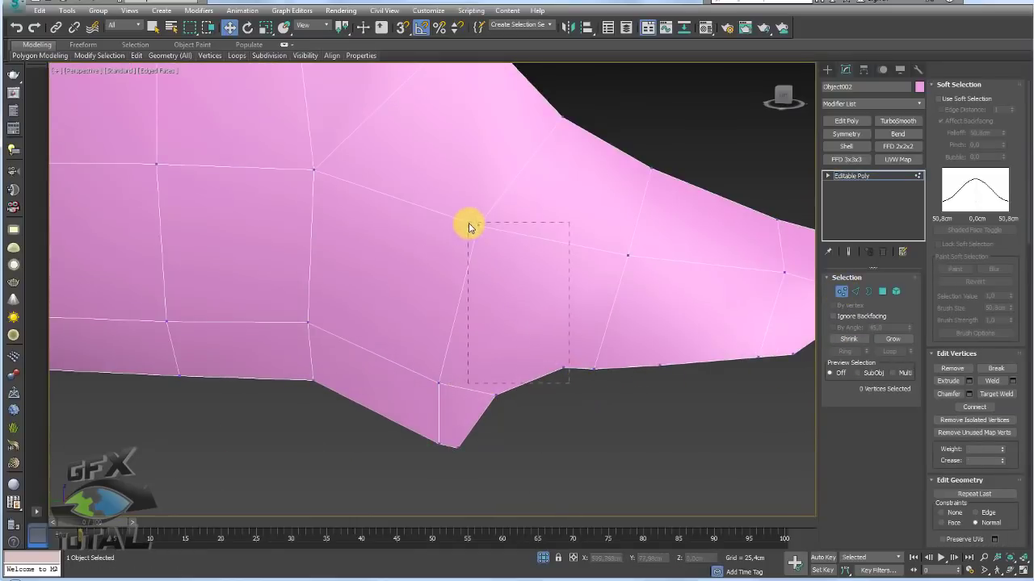
pyautogui.moveTo(468, 224); pyautogui.dragTo(468, 222)
pyautogui.keyDown('alt'); pyautogui.moveTo(530, 249); pyautogui.dragTo(536, 297, button='middle'); pyautogui.keyUp('alt')
pyautogui.keyDown('ctrl'); pyautogui.click(491, 369); pyautogui.keyUp('ctrl')
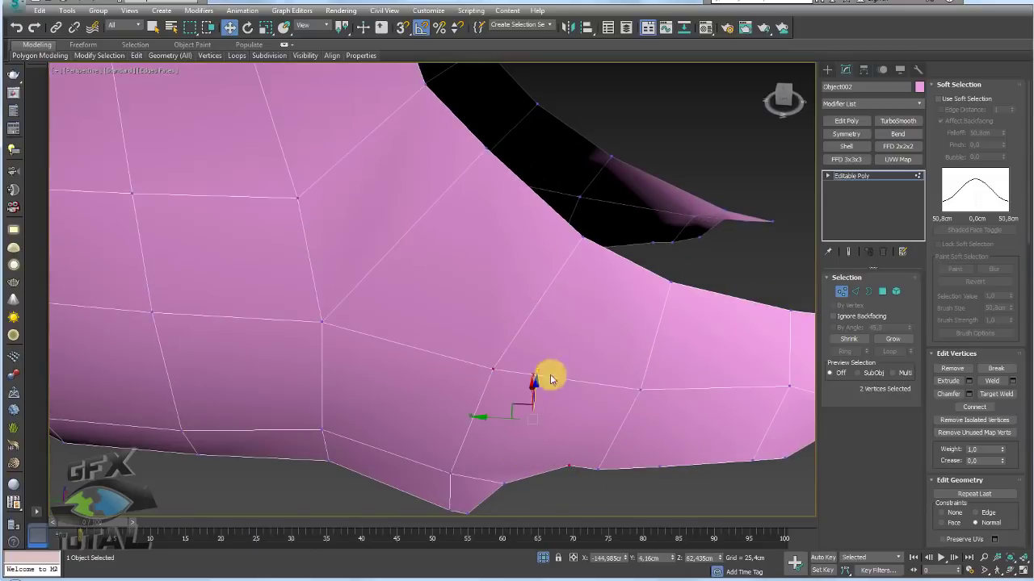
pyautogui.click(976, 407)
pyautogui.keyDown('alt'); pyautogui.moveTo(560, 425); pyautogui.dragTo(437, 368, button='middle'); pyautogui.keyUp('alt')
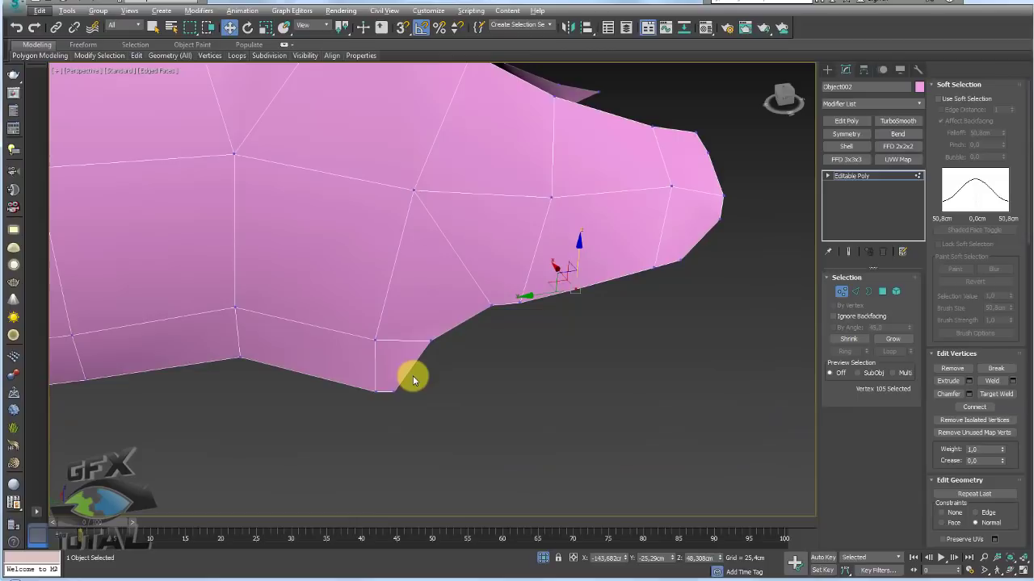
pyautogui.click(538, 366)
# Step: Cut a narrow border strip along the upper's lower front edge, from the lower corner past the side edges toward the front tip
pyautogui.moveTo(662, 261)
pyautogui.keyDown('alt'); pyautogui.mouseDown(button='middle')
pyautogui.moveTo(623, 277)
pyautogui.moveTo(667, 279)
pyautogui.mouseUp(button='middle'); pyautogui.keyUp('alt')
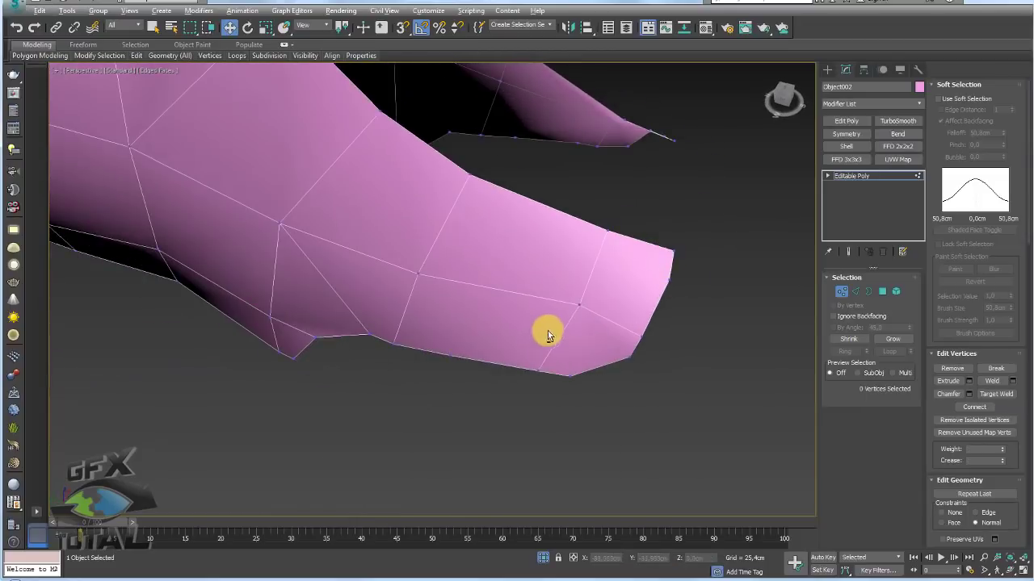
pyautogui.keyDown('alt'); pyautogui.moveTo(547, 335); pyautogui.dragTo(492, 366, button='middle'); pyautogui.keyUp('alt')
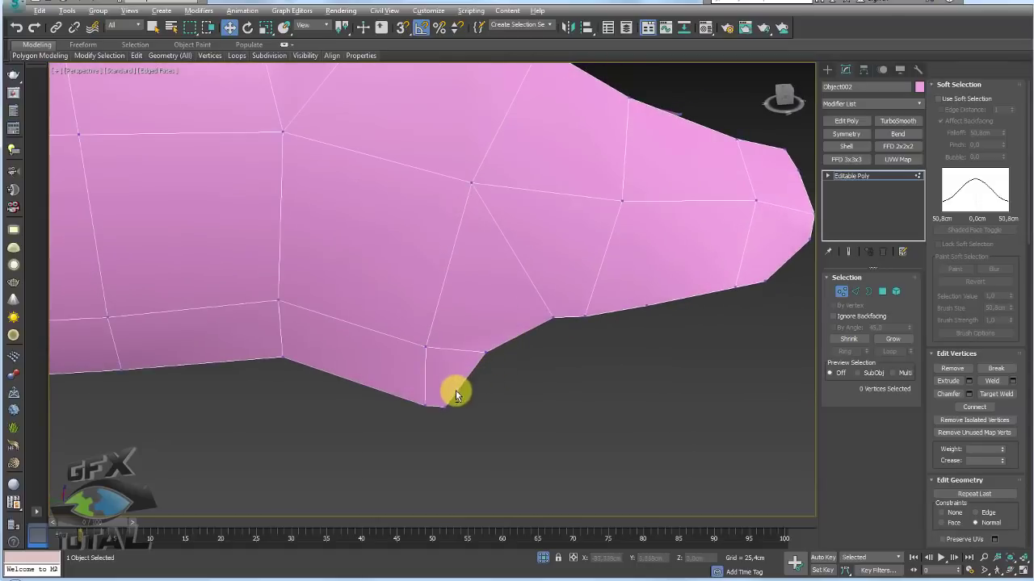
pyautogui.click(482, 347)
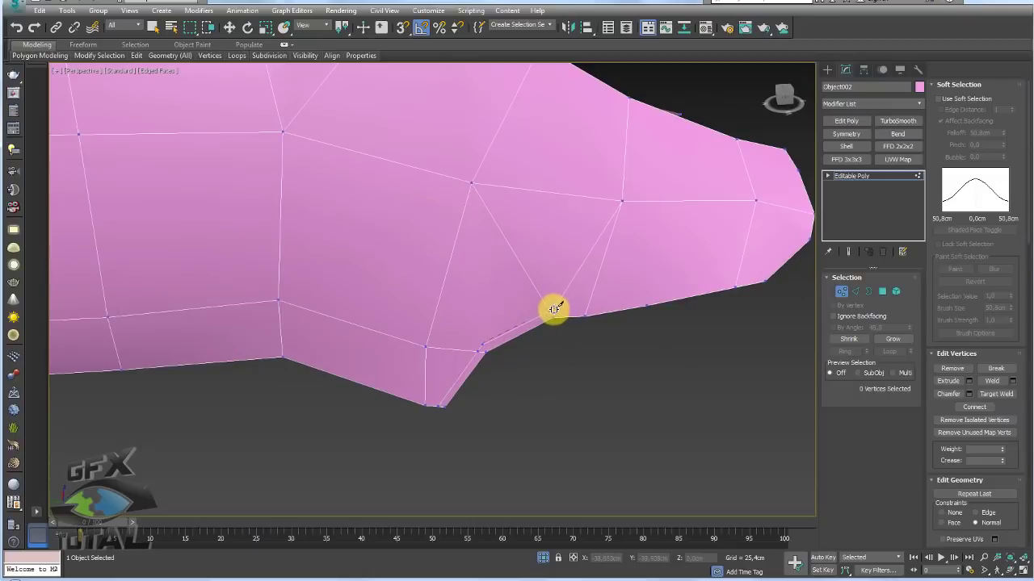
pyautogui.click(550, 312)
pyautogui.click(589, 304)
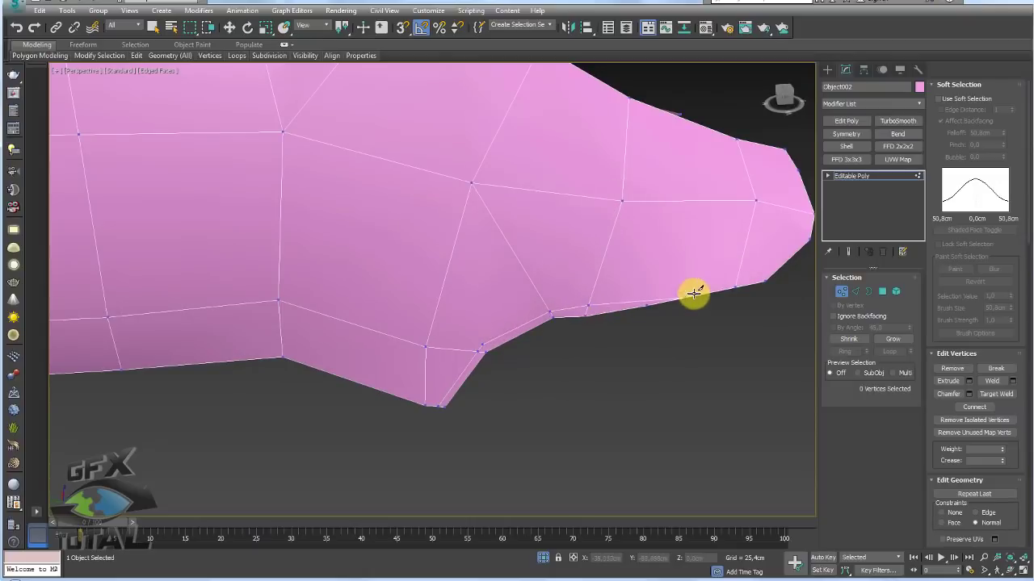
pyautogui.click(735, 281)
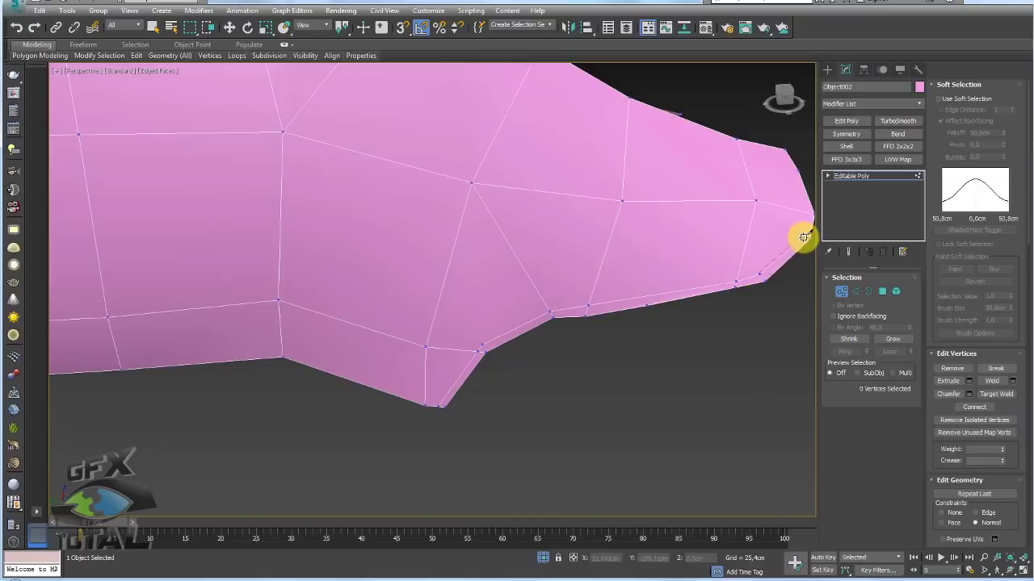
# Step: Cut the border strip around the front tip and along the opposite side, and target-weld the stray vertex at the strip's corner
pyautogui.keyDown('alt'); pyautogui.moveTo(799, 216); pyautogui.dragTo(605, 371, button='middle'); pyautogui.keyUp('alt')
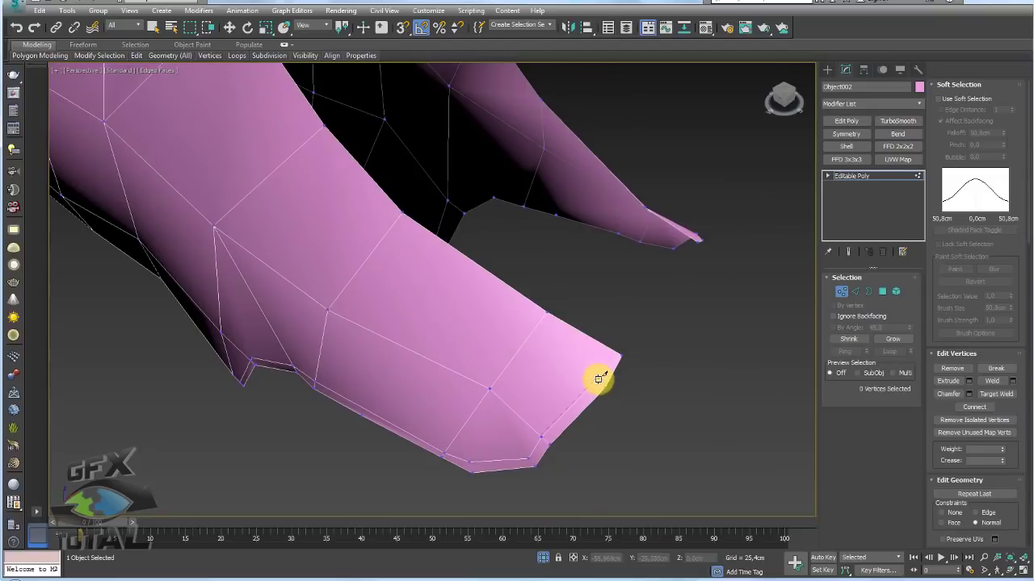
pyautogui.keyDown('alt'); pyautogui.moveTo(672, 363); pyautogui.dragTo(722, 460, button='middle'); pyautogui.keyUp('alt')
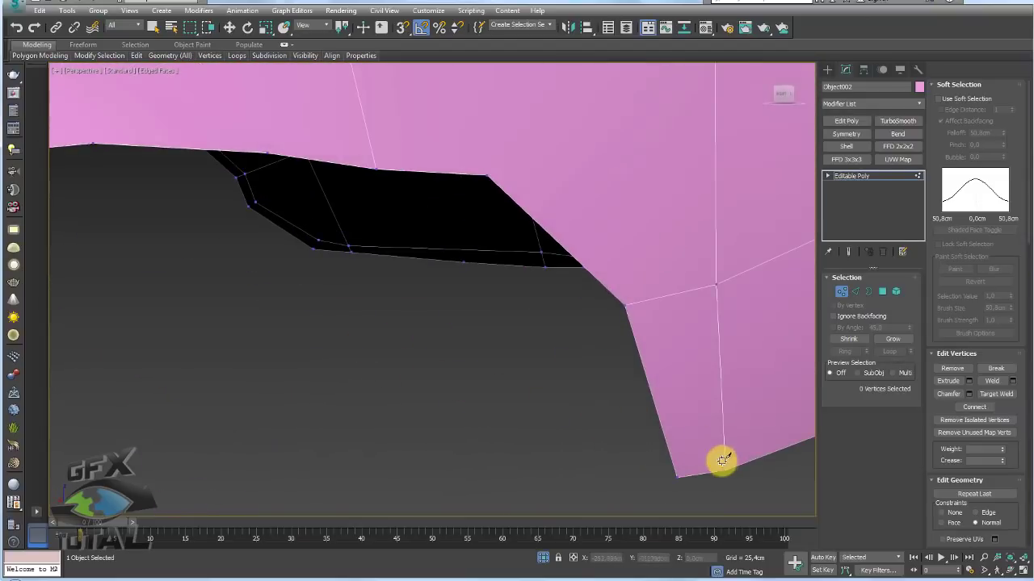
pyautogui.keyDown('alt'); pyautogui.moveTo(643, 298); pyautogui.dragTo(452, 157, button='middle'); pyautogui.keyUp('alt')
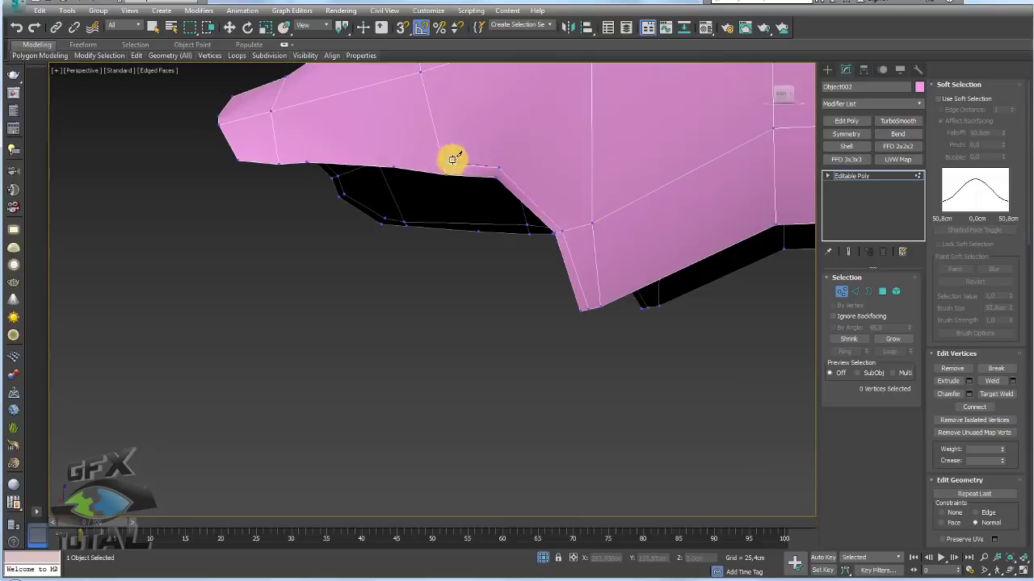
pyautogui.keyDown('alt'); pyautogui.moveTo(245, 154); pyautogui.dragTo(545, 353, button='middle'); pyautogui.keyUp('alt')
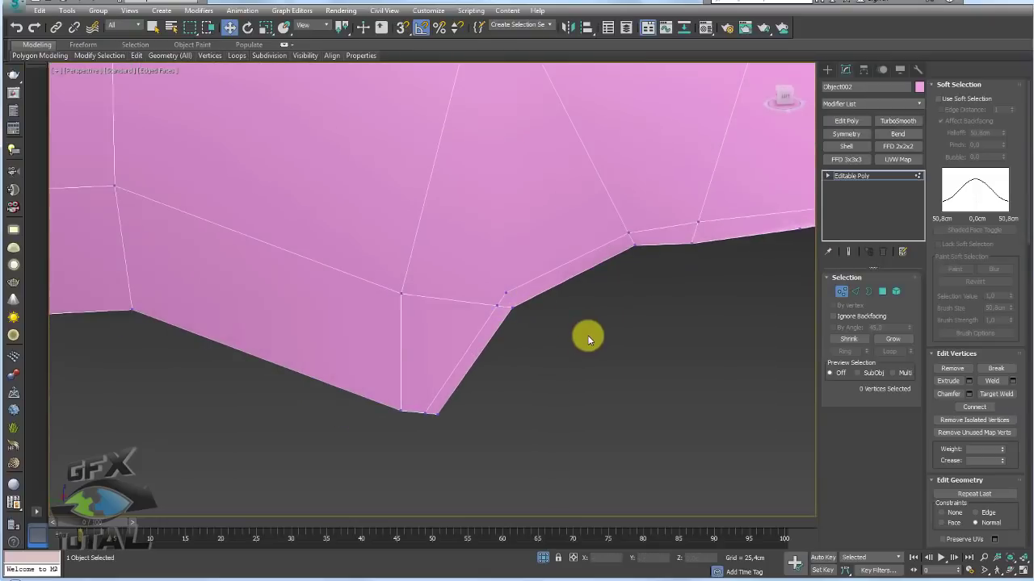
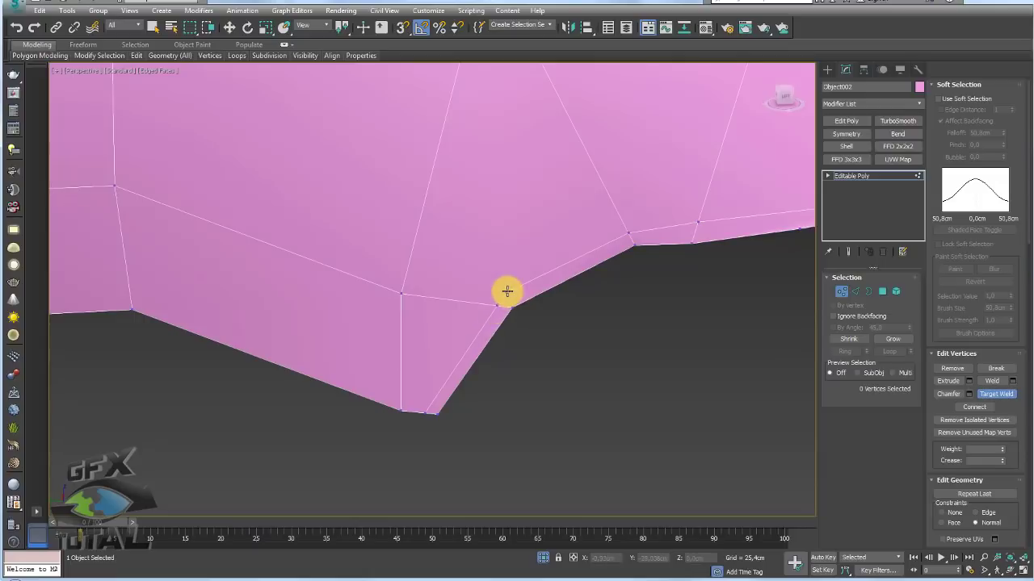
# Step: Set the constraint to Edge and slide the strip's vertex pair at the concave bend back toward the lower corner
pyautogui.moveTo(589, 293); pyautogui.dragTo(511, 334, button='middle')
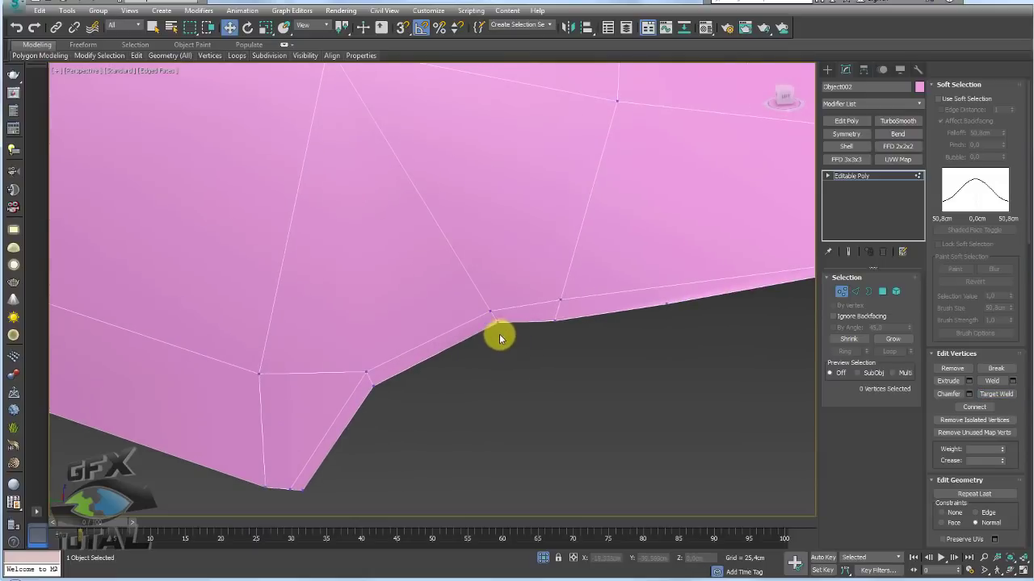
pyautogui.click(496, 323)
pyautogui.keyDown('ctrl'); pyautogui.click(490, 311); pyautogui.keyUp('ctrl')
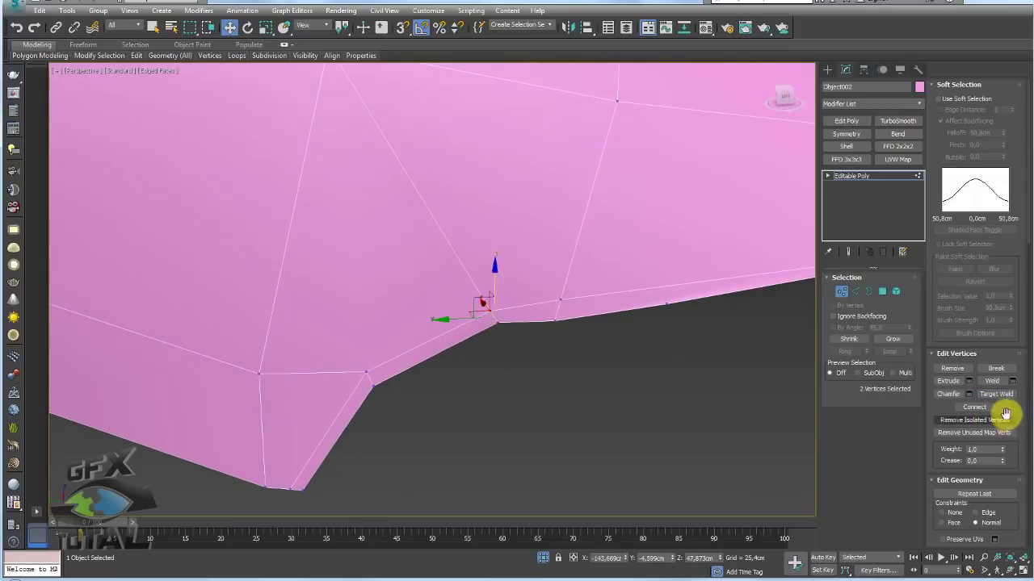
pyautogui.moveTo(1005, 408); pyautogui.dragTo(1005, 152)
pyautogui.click(985, 283)
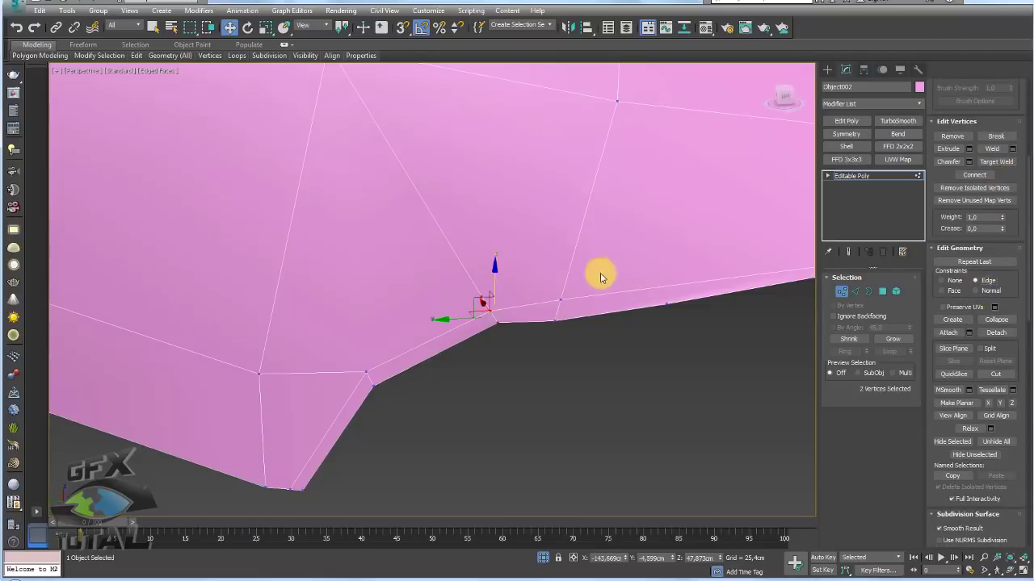
pyautogui.moveTo(474, 301); pyautogui.dragTo(412, 327)
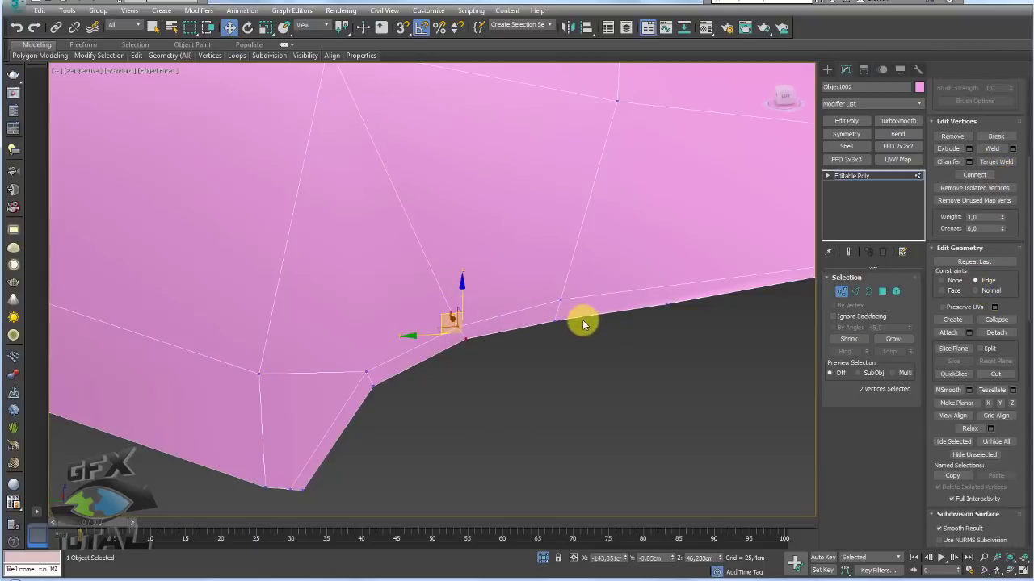
# Step: Slide the border vertex ahead of the bend slightly forward along the edge, and remove the extra border vertex in front of it
pyautogui.click(555, 321)
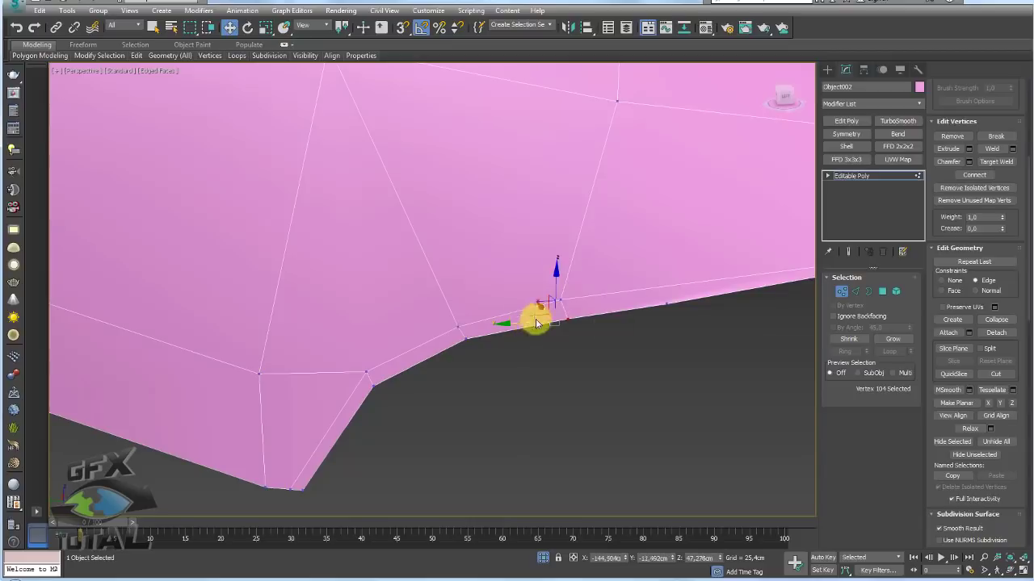
pyautogui.scroll(-3, 535, 322)
pyautogui.click(455, 379)
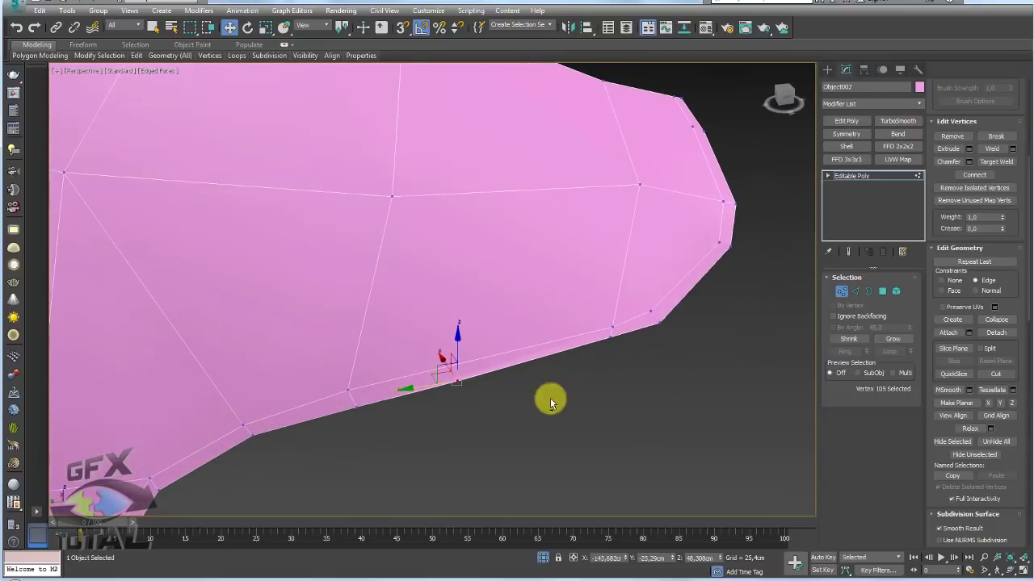
pyautogui.click(948, 135)
# Step: Align the outer border vertex below the front side edge with its strip vertex, and connect the vertex pair at the lower front corner
pyautogui.keyDown('alt'); pyautogui.moveTo(638, 325); pyautogui.dragTo(625, 369, button='middle'); pyautogui.keyUp('alt')
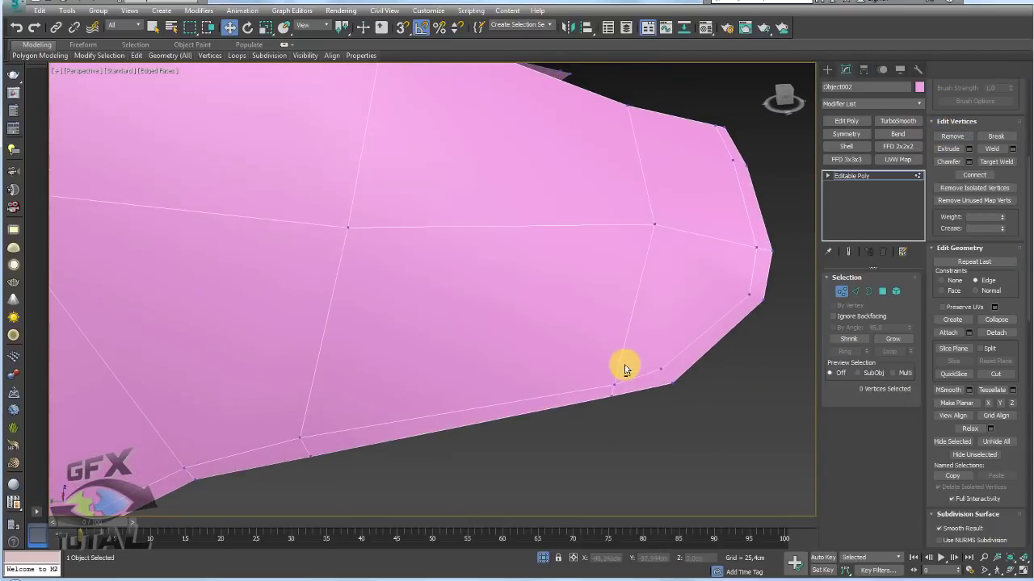
pyautogui.click(612, 387)
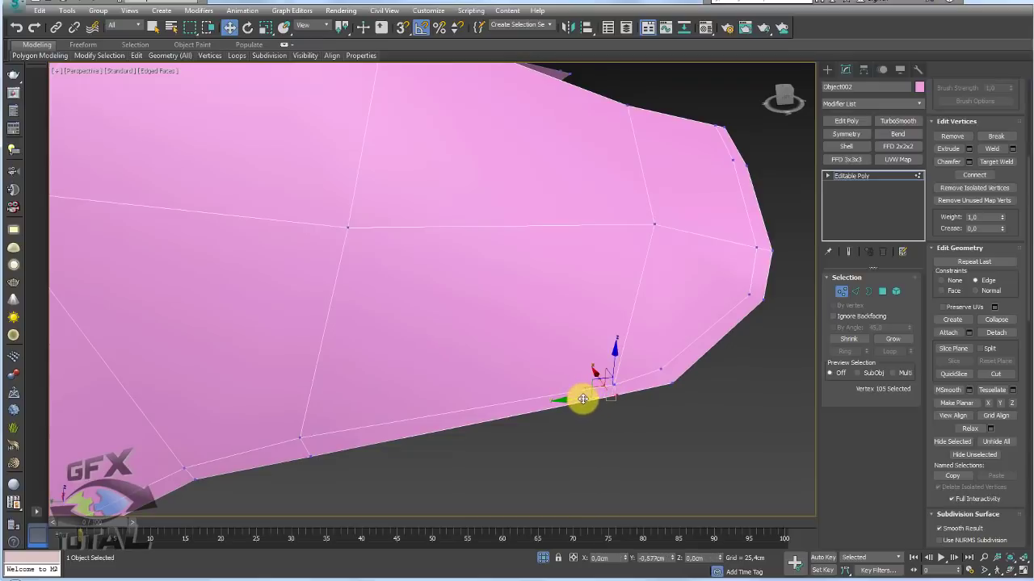
pyautogui.moveTo(582, 399); pyautogui.dragTo(589, 399)
pyautogui.moveTo(652, 368); pyautogui.dragTo(650, 362)
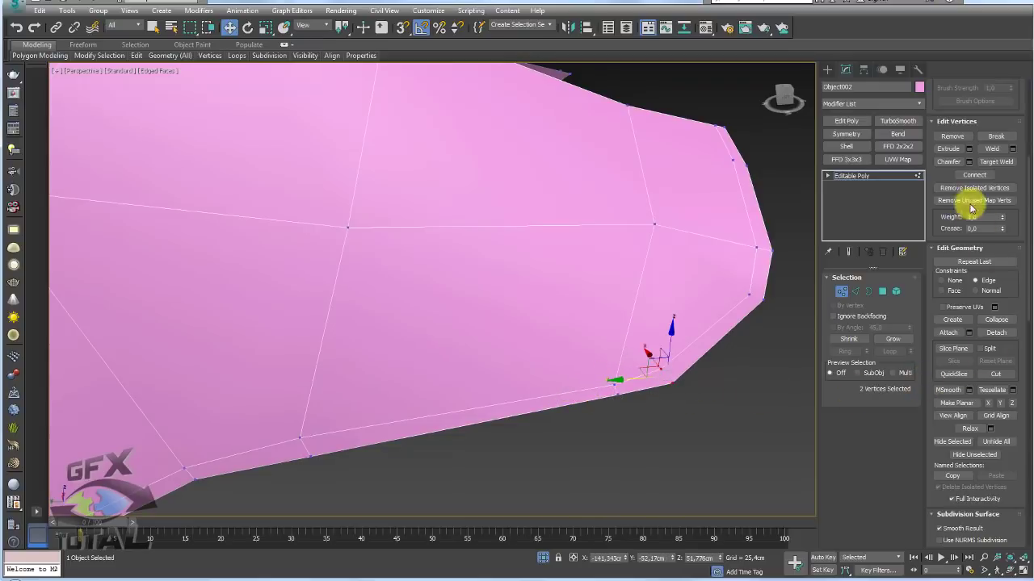
pyautogui.click(976, 175)
# Step: Connect the next vertex pair around the front curve, and slide the lower front corner pair forward along the strip
pyautogui.moveTo(780, 330)
pyautogui.keyDown('alt'); pyautogui.mouseDown(button='middle')
pyautogui.moveTo(752, 336)
pyautogui.moveTo(778, 344)
pyautogui.mouseUp(button='middle'); pyautogui.keyUp('alt')
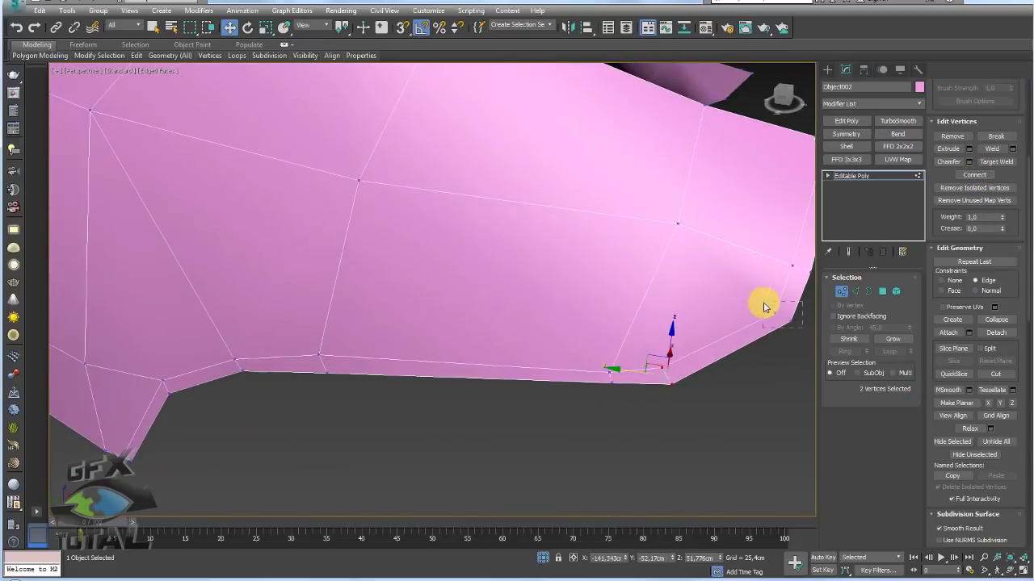
pyautogui.keyDown('alt'); pyautogui.moveTo(767, 298); pyautogui.dragTo(612, 336, button='middle'); pyautogui.keyUp('alt')
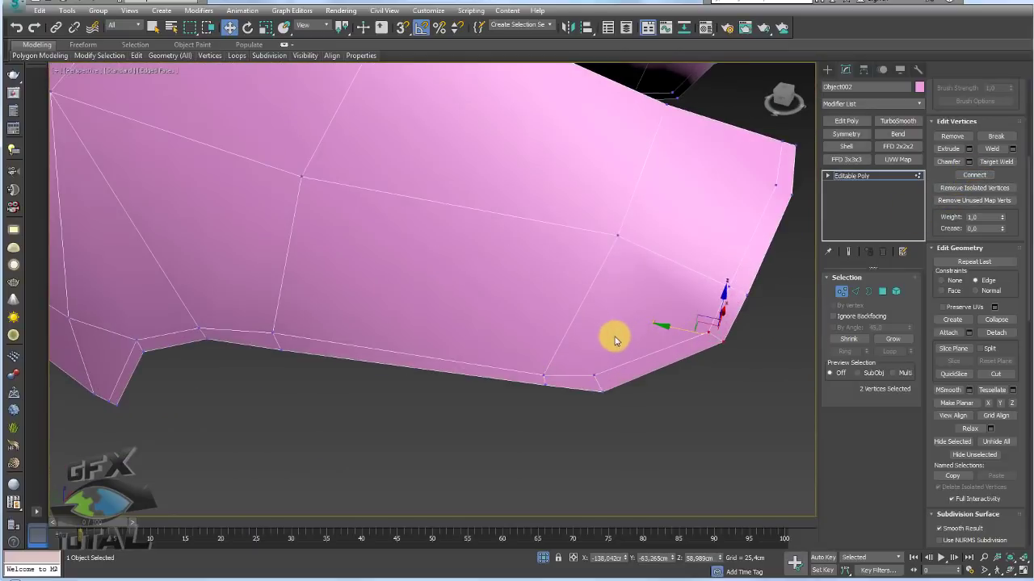
pyautogui.keyDown('ctrl'); pyautogui.click(600, 393); pyautogui.keyUp('ctrl')
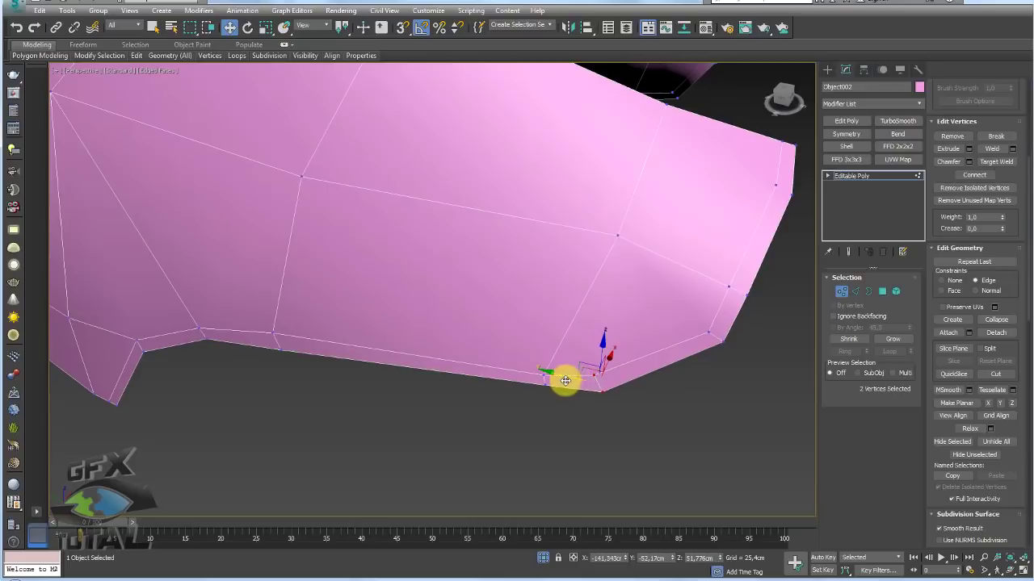
pyautogui.keyDown('alt'); pyautogui.moveTo(655, 389); pyautogui.dragTo(671, 357, button='middle'); pyautogui.keyUp('alt')
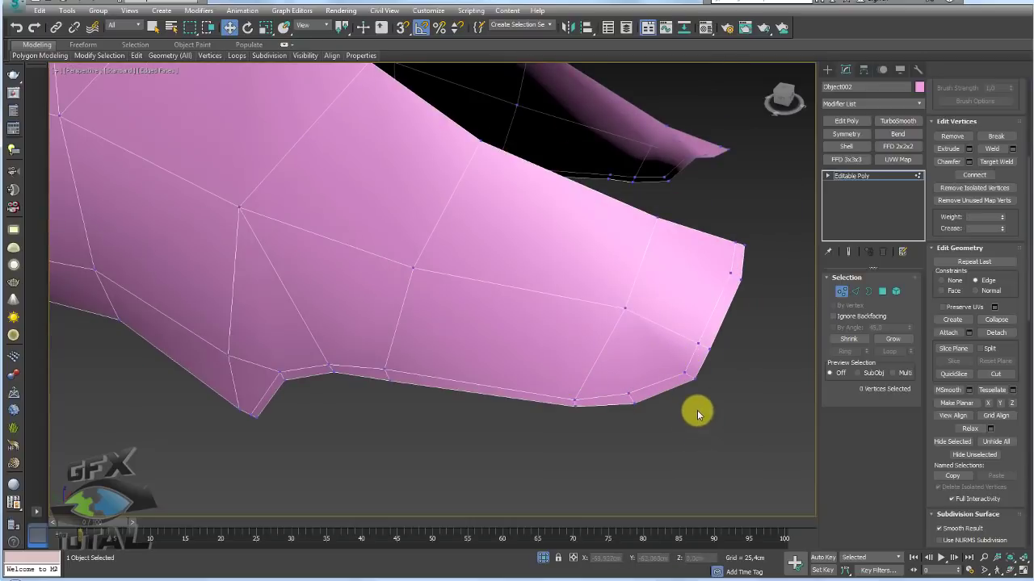
# Step: Cut a lengthwise edge from the strip's front vertex back across the side polygons to the edge above the lower corner
pyautogui.hotkey('alt', 'c')
pyautogui.click(684, 372)
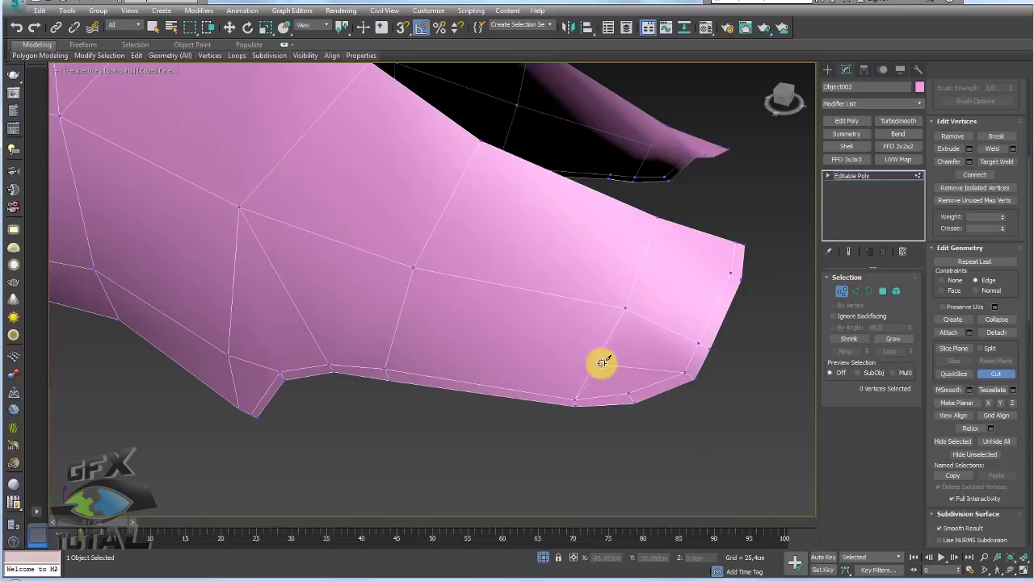
pyautogui.click(597, 360)
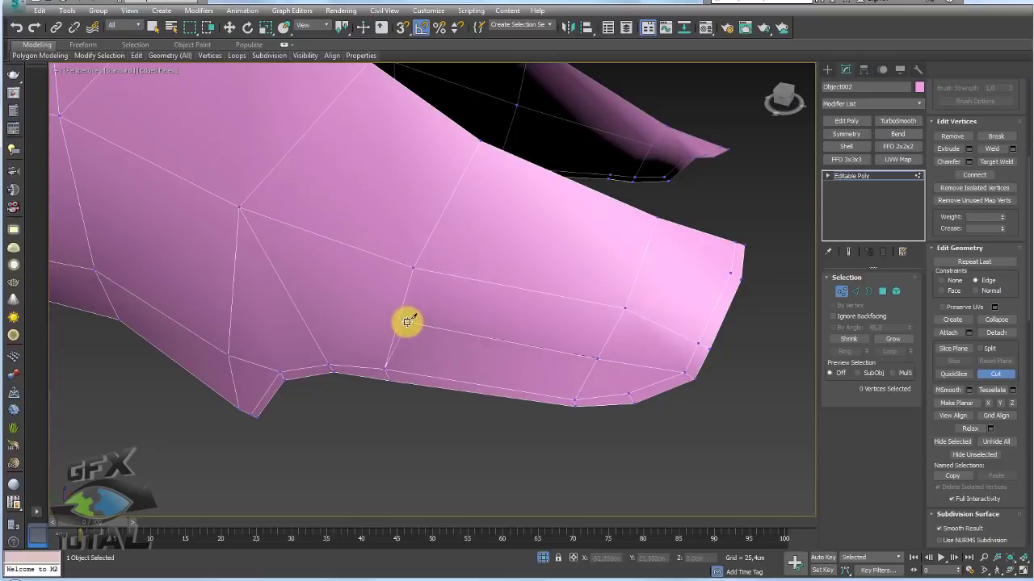
pyautogui.click(400, 319)
pyautogui.click(290, 295)
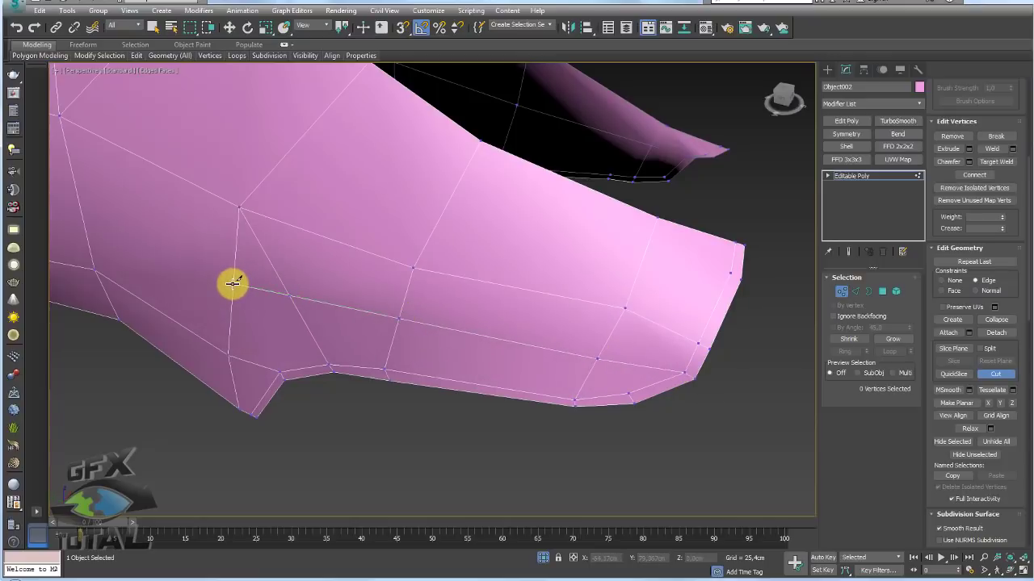
pyautogui.click(232, 284)
pyautogui.rightClick(232, 283)
pyautogui.rightClick(641, 391)
# Step: Cut an edge from the strip vertex near the lower corner through the diagonal's midpoint vertex up to the upper's top border
pyautogui.keyDown('alt'); pyautogui.moveTo(640, 398); pyautogui.dragTo(730, 316, button='middle'); pyautogui.keyUp('alt')
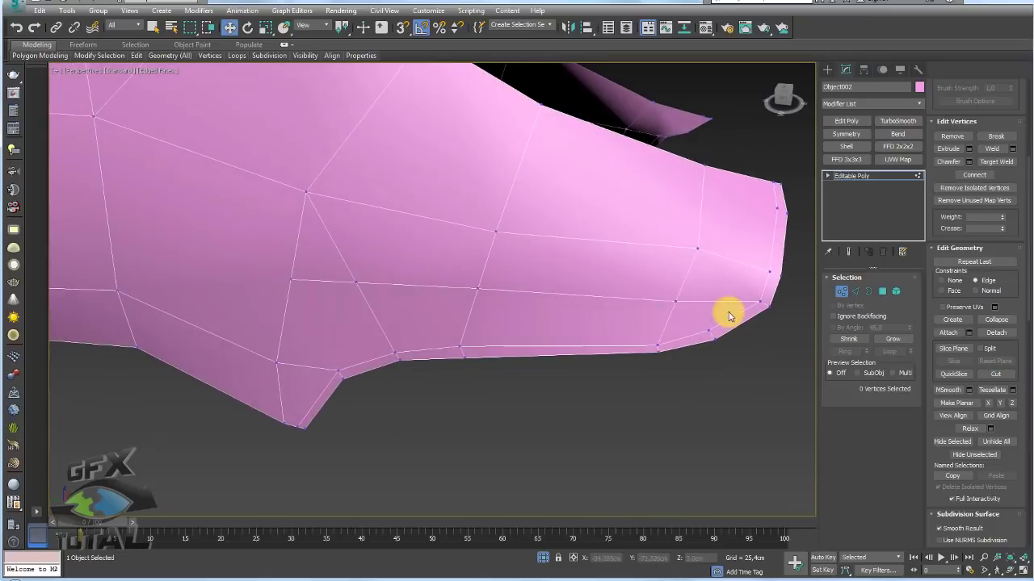
pyautogui.moveTo(705, 334)
pyautogui.mouseDown()
pyautogui.moveTo(657, 341)
pyautogui.moveTo(674, 296)
pyautogui.moveTo(735, 307)
pyautogui.mouseUp()
pyautogui.scroll(5, 451, 351)
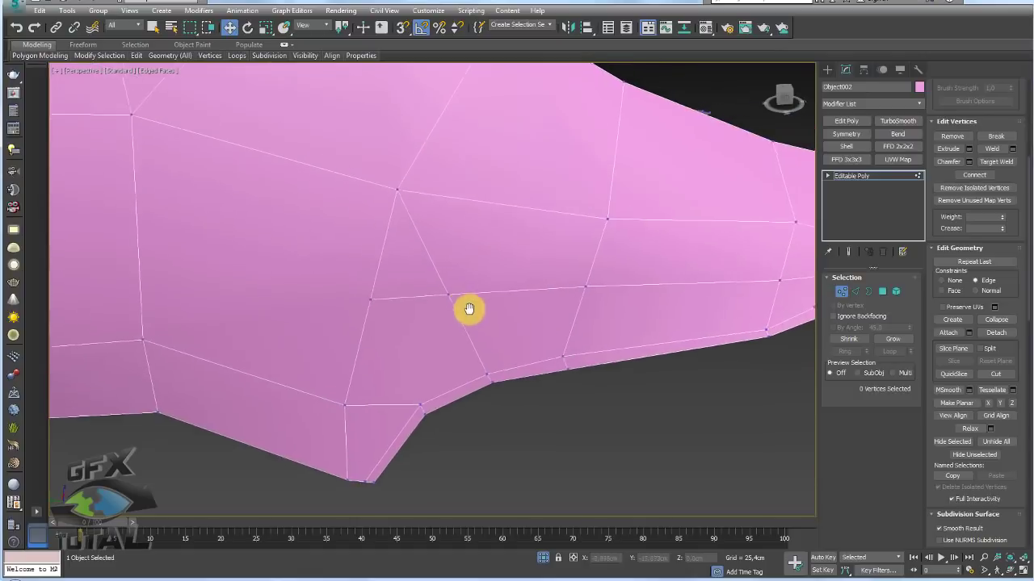
pyautogui.click(452, 298)
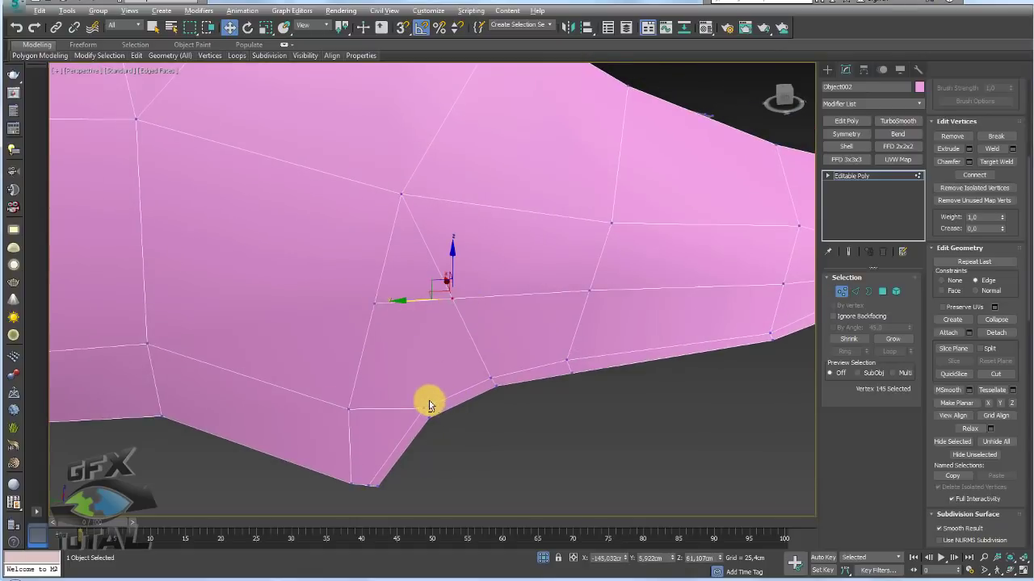
pyautogui.hotkey('alt', 'c')
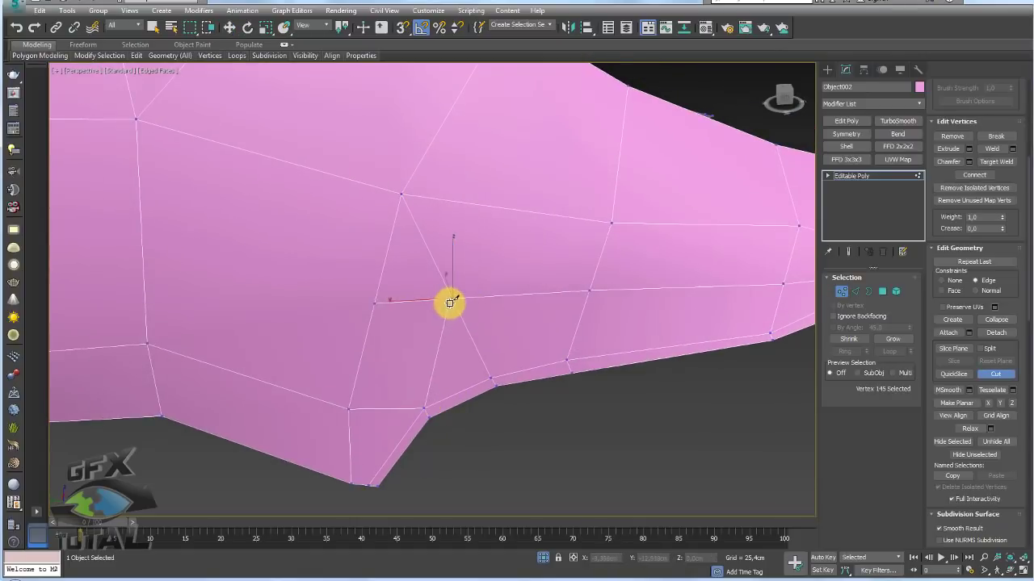
pyautogui.click(454, 299)
pyautogui.click(510, 209)
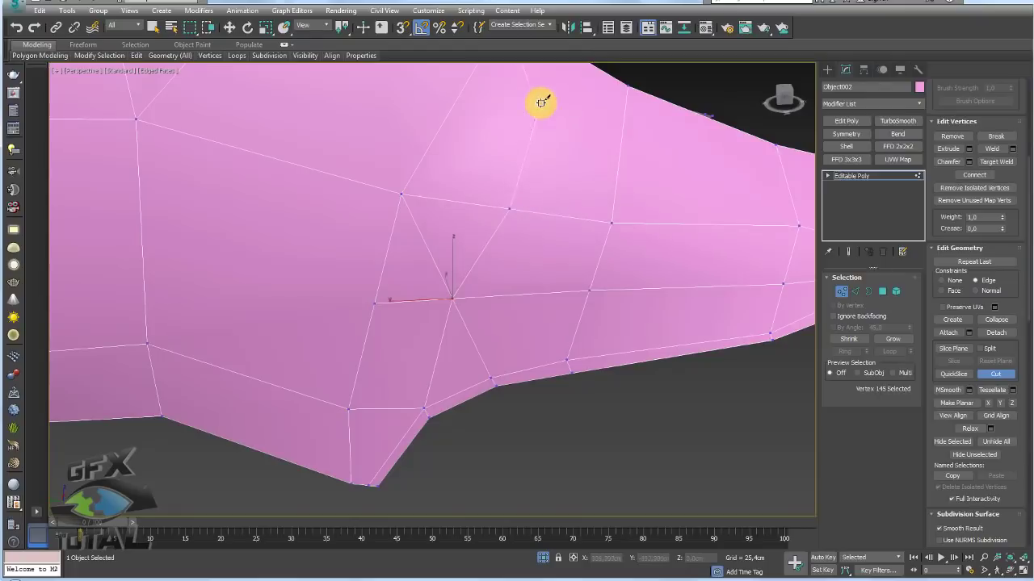
pyautogui.moveTo(533, 169); pyautogui.dragTo(509, 249, button='middle')
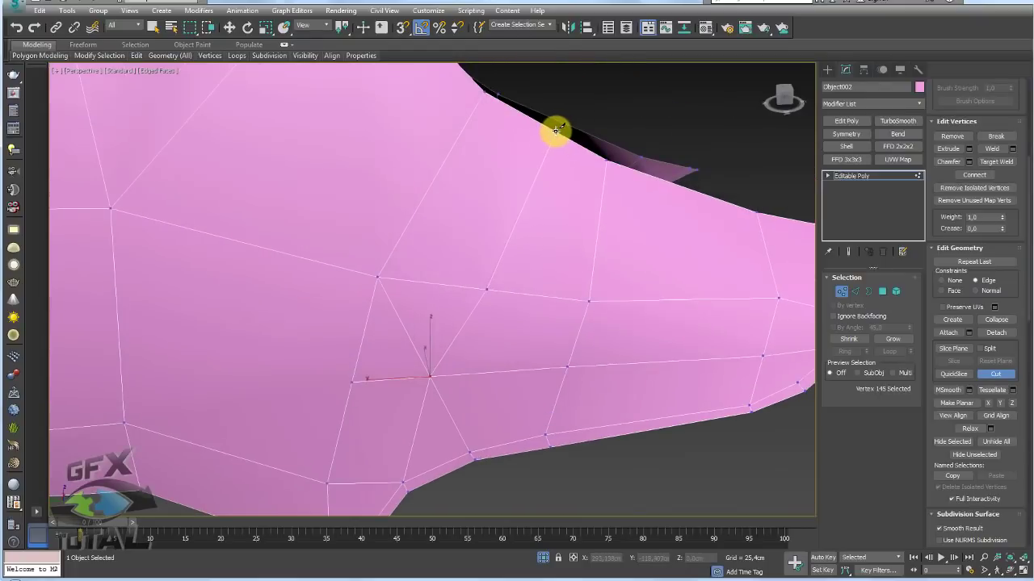
# Step: Remove the leftover diagonal edge above the new lengthwise cut, between the side vertex and the cut's intersection vertex
pyautogui.click(855, 291)
pyautogui.rightClick(417, 311)
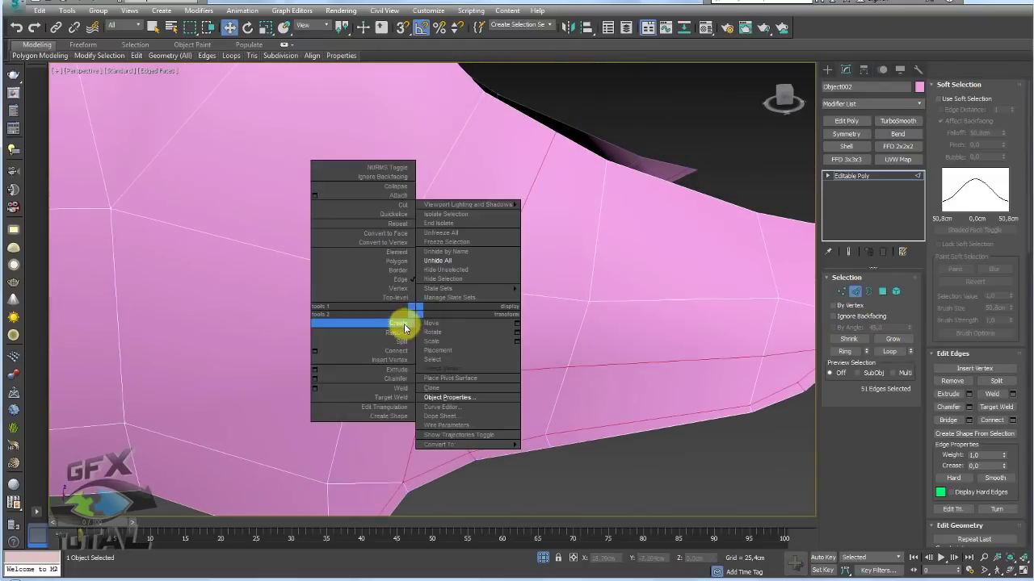
pyautogui.click(404, 325)
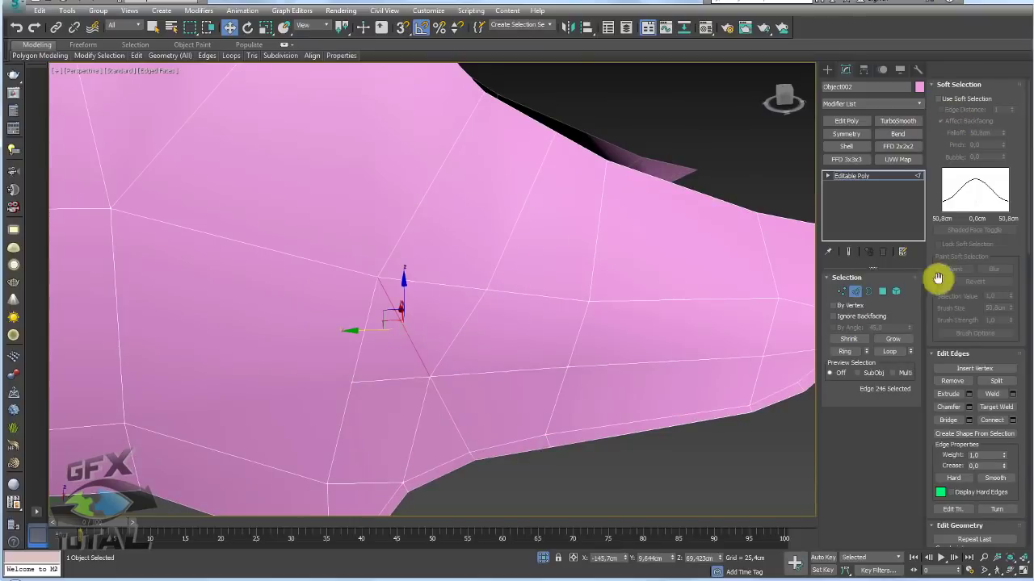
pyautogui.click(952, 380)
pyautogui.scroll(-3, 454, 323)
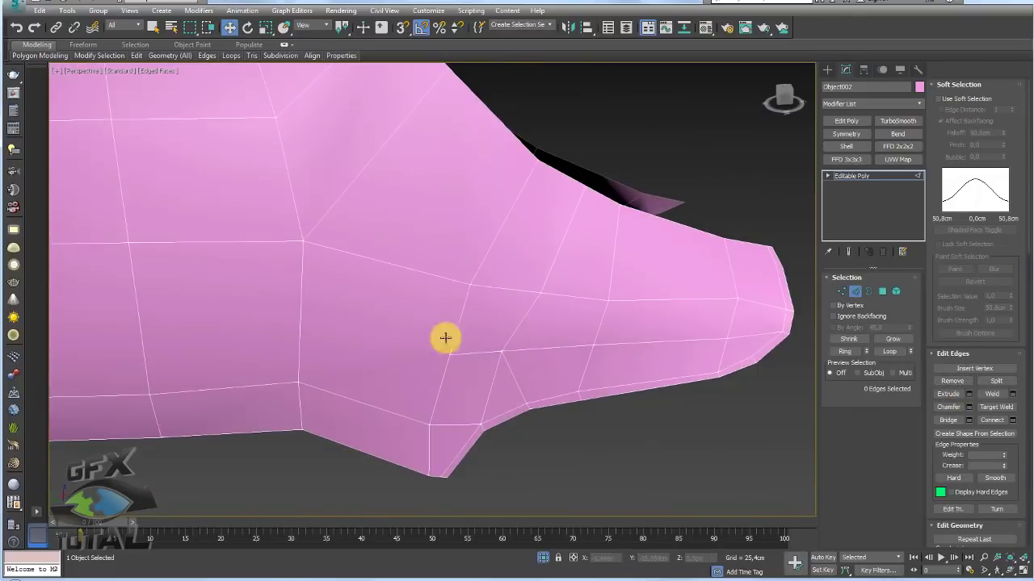
# Step: Connect the ring of vertical side edges around the heel with one new horizontal edge row
pyautogui.click(299, 332)
pyautogui.click(845, 352)
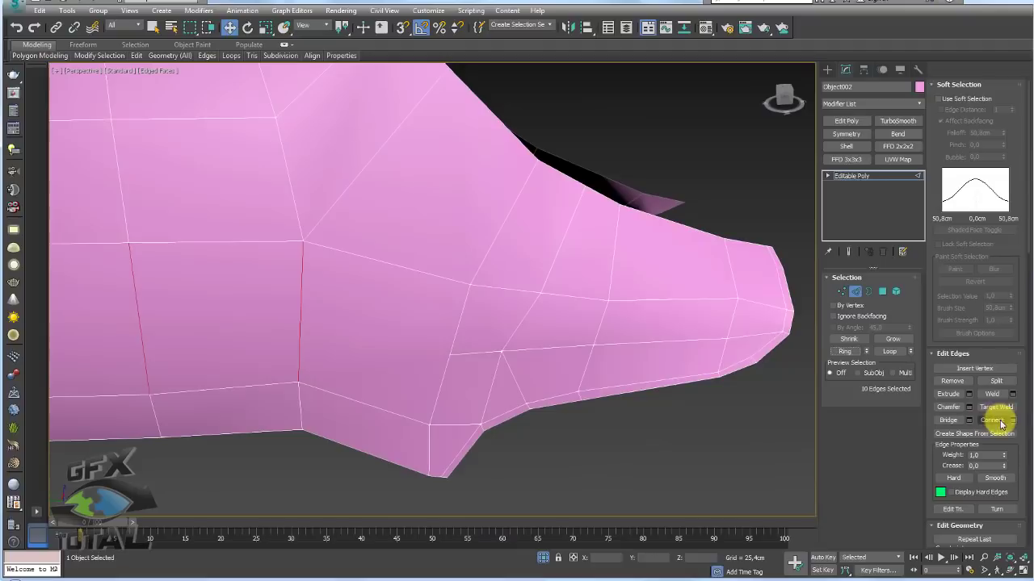
pyautogui.click(992, 420)
# Step: Connect the new row's front end vertex to the nearby open lengthwise-edge vertex above the lower corner
pyautogui.moveTo(446, 366); pyautogui.dragTo(588, 344, button='middle')
pyautogui.click(841, 291)
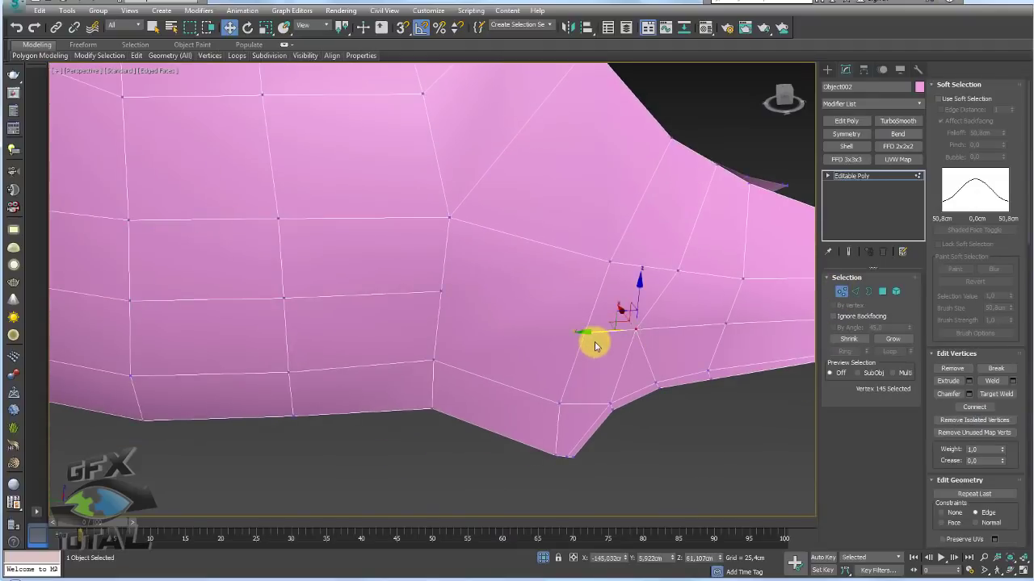
pyautogui.click(585, 333)
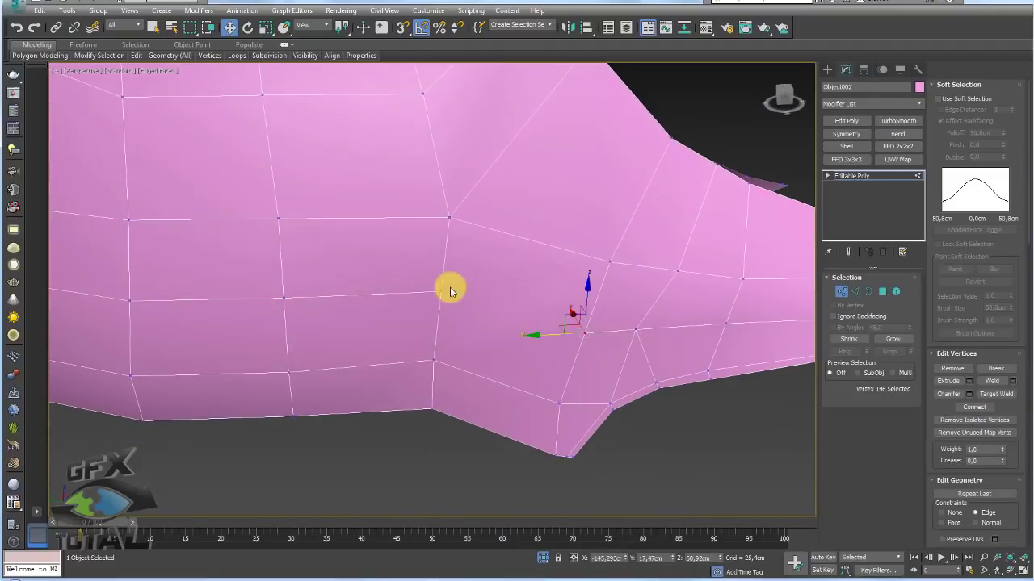
pyautogui.keyDown('ctrl'); pyautogui.click(440, 292); pyautogui.keyUp('ctrl')
pyautogui.click(966, 408)
# Step: On the boot's opposite side, connect the row's front end vertex to the border strip vertices ahead of the lower corner
pyautogui.moveTo(701, 360); pyautogui.dragTo(487, 383, button='middle')
pyautogui.scroll(-4, 692, 364)
pyautogui.moveTo(635, 401); pyautogui.dragTo(604, 339, button='middle')
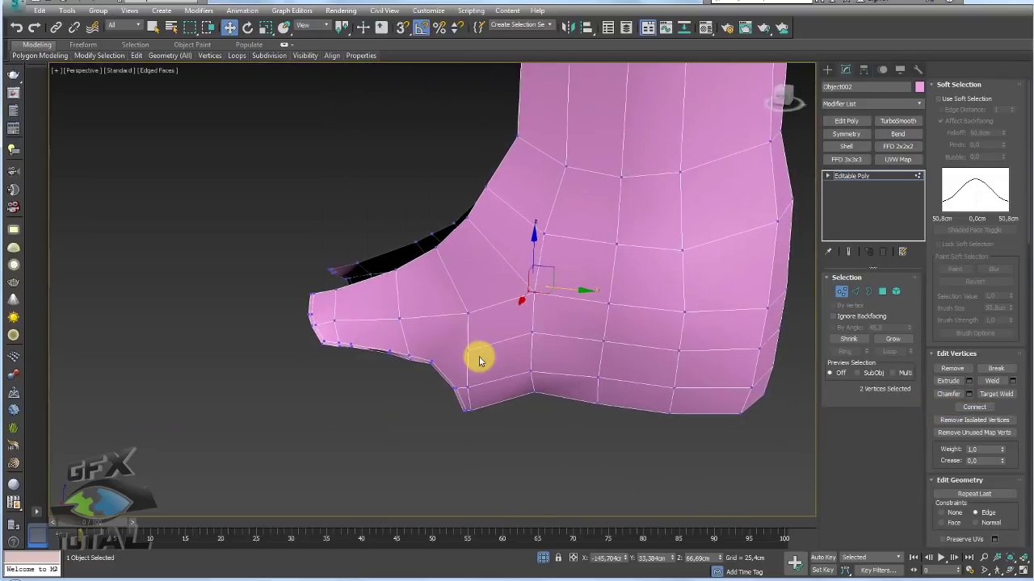
pyautogui.scroll(4, 469, 358)
pyautogui.scroll(3, 408, 363)
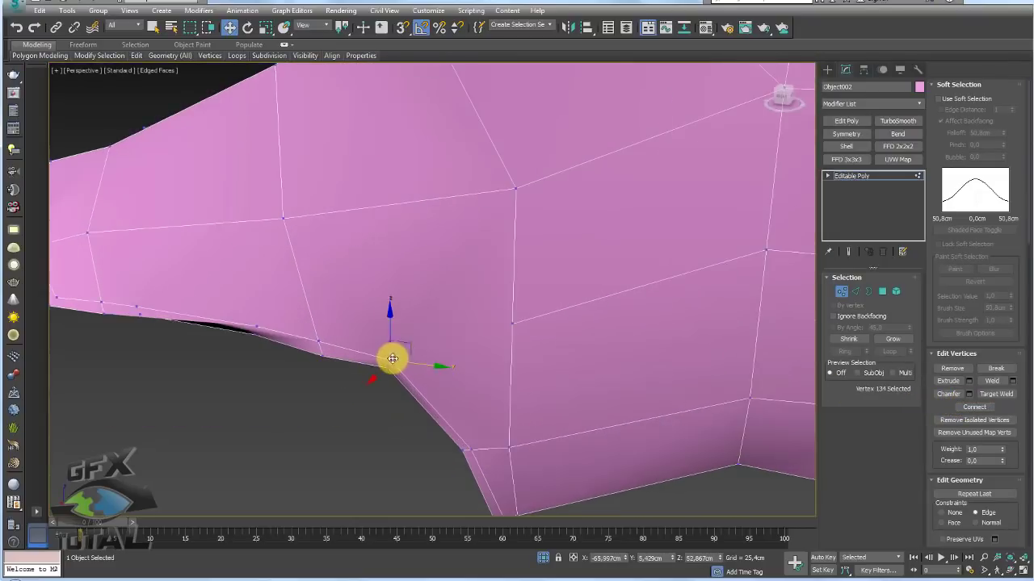
pyautogui.keyDown('ctrl'); pyautogui.click(511, 325); pyautogui.keyUp('ctrl')
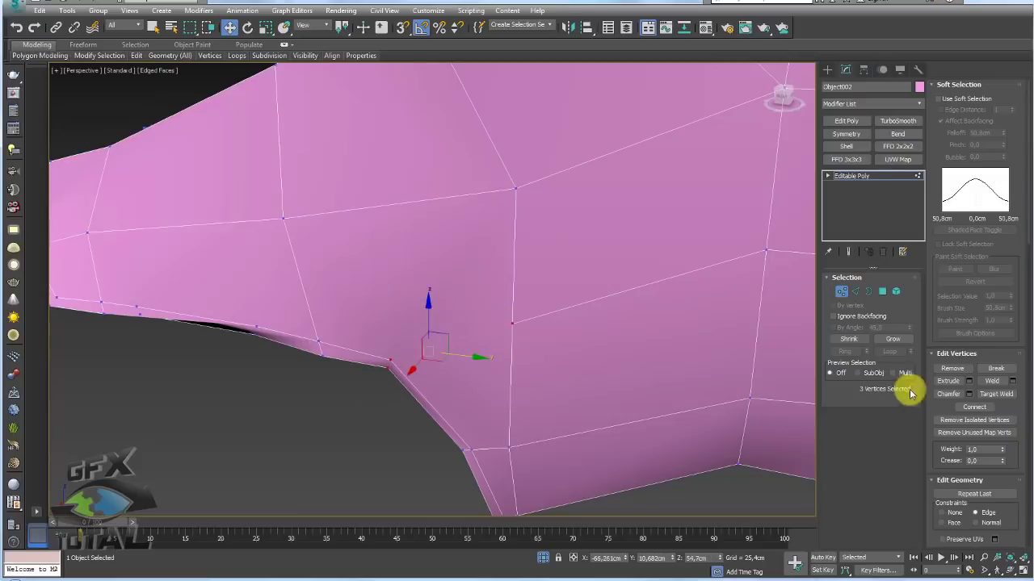
pyautogui.keyDown('ctrl'); pyautogui.click(388, 368); pyautogui.keyUp('ctrl')
# Step: Slide that strip vertex pair down and back toward the lower corner, using the Edge constraint
pyautogui.keyDown('alt'); pyautogui.moveTo(409, 369); pyautogui.dragTo(411, 396, button='middle'); pyautogui.keyUp('alt')
pyautogui.click(388, 368)
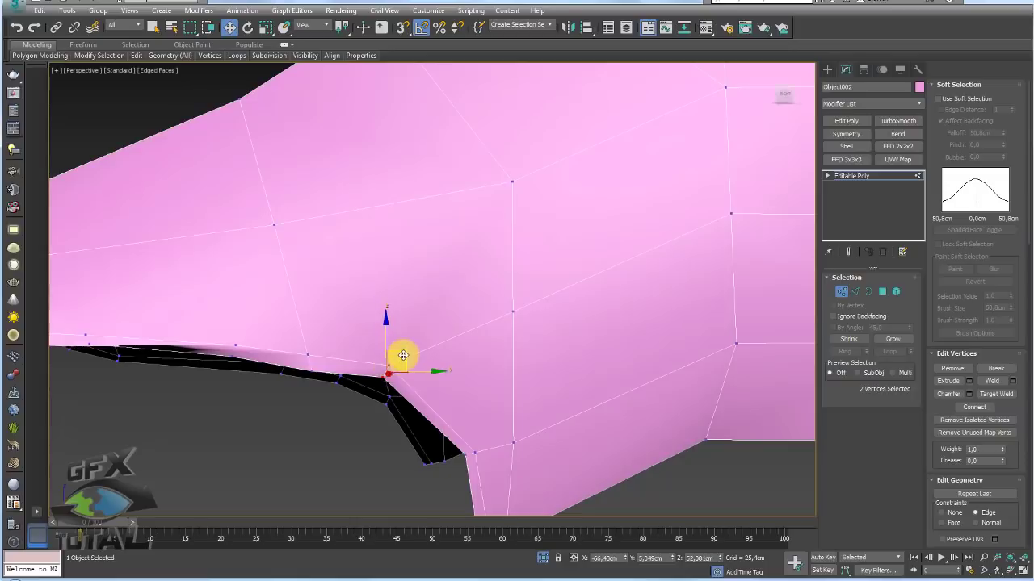
pyautogui.moveTo(403, 355); pyautogui.dragTo(421, 373)
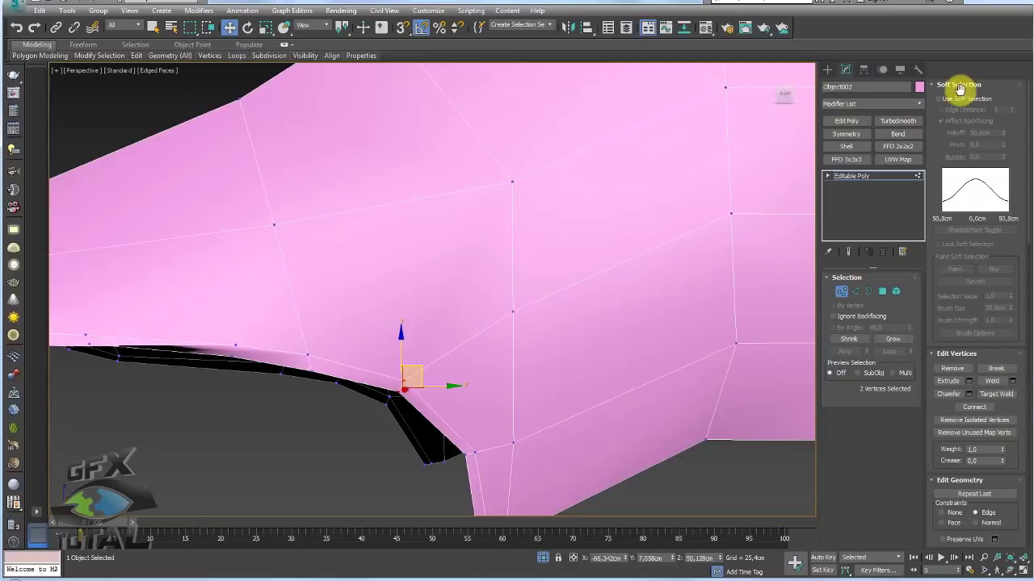
pyautogui.click(935, 85)
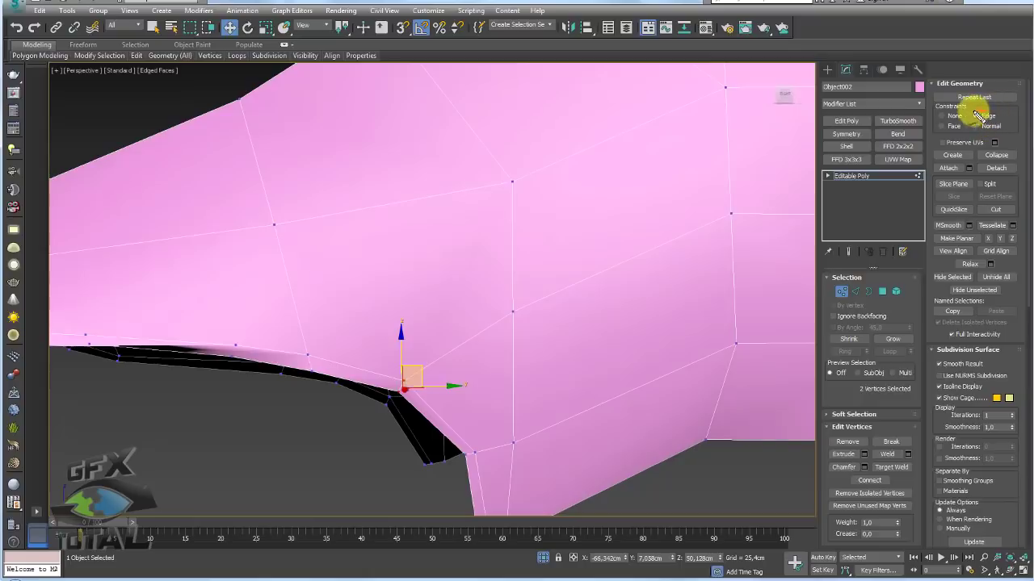
pyautogui.click(976, 115)
# Step: Connect the unjoined vertex pairs across the border strip, working forward along the lower edge to the toe
pyautogui.moveTo(426, 292); pyautogui.dragTo(583, 303, button='middle')
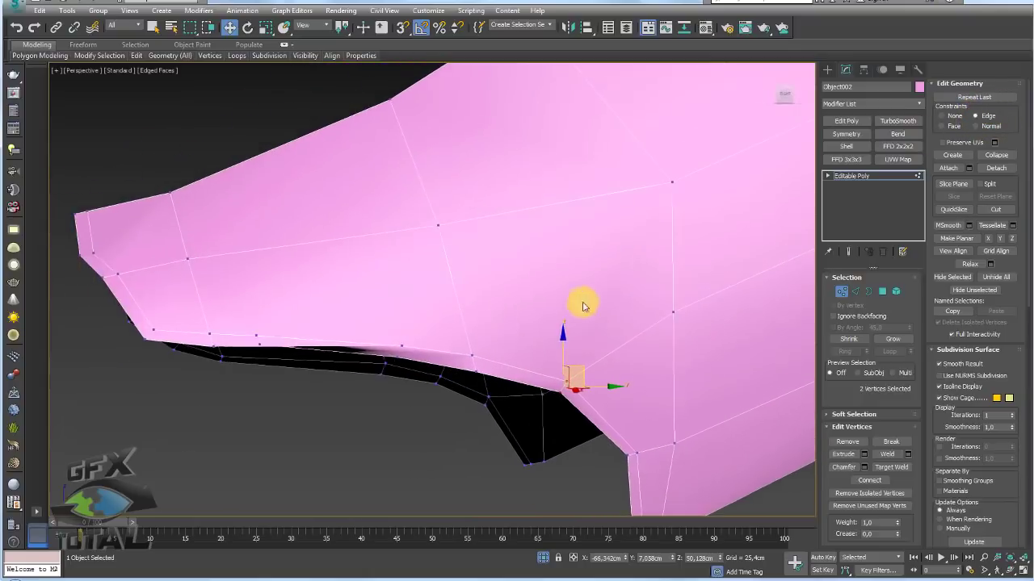
pyautogui.keyDown('alt'); pyautogui.moveTo(465, 340); pyautogui.dragTo(397, 399, button='middle'); pyautogui.keyUp('alt')
pyautogui.moveTo(410, 383); pyautogui.dragTo(373, 339)
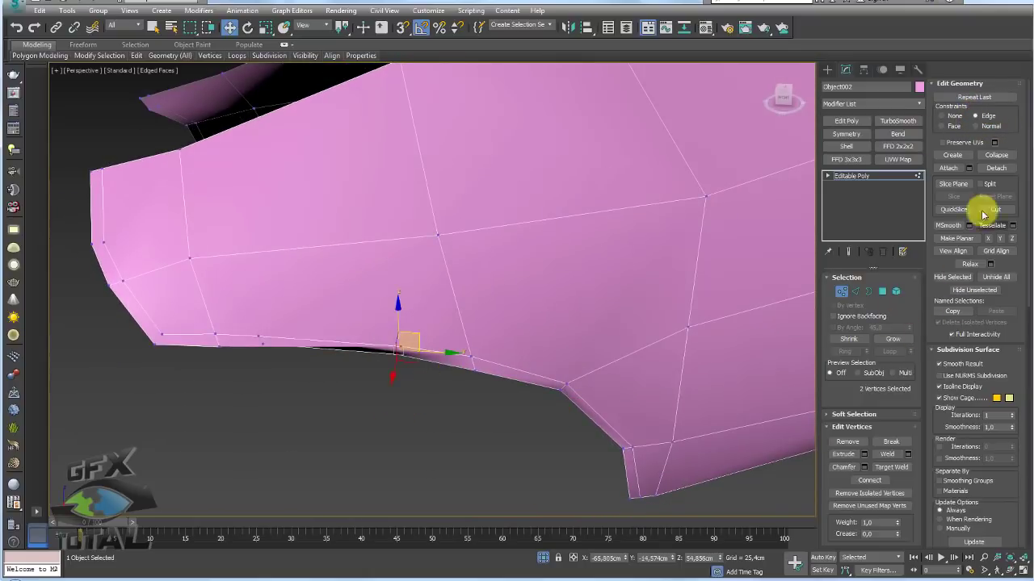
pyautogui.click(872, 482)
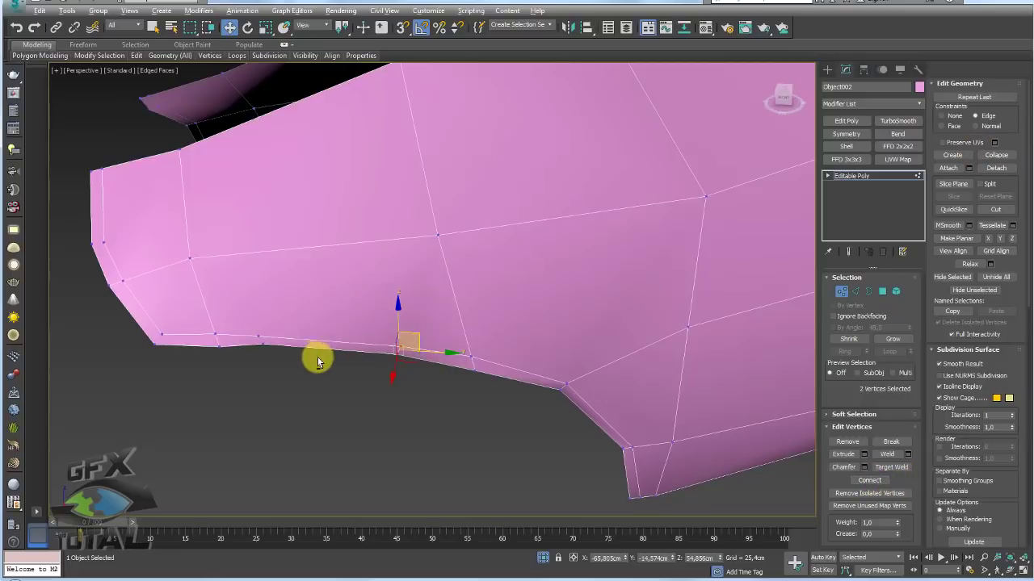
pyautogui.keyDown('alt'); pyautogui.moveTo(317, 359); pyautogui.dragTo(270, 383, button='middle'); pyautogui.keyUp('alt')
pyautogui.moveTo(270, 383); pyautogui.dragTo(232, 351)
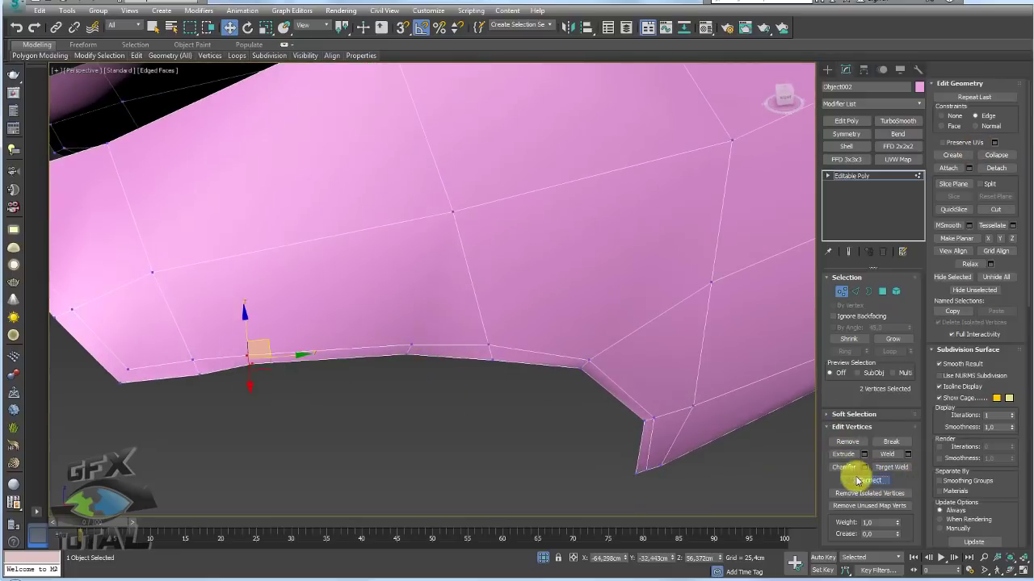
pyautogui.keyDown('alt'); pyautogui.moveTo(235, 380); pyautogui.dragTo(446, 384, button='middle'); pyautogui.keyUp('alt')
pyautogui.moveTo(360, 268); pyautogui.dragTo(358, 266)
pyautogui.click(869, 480)
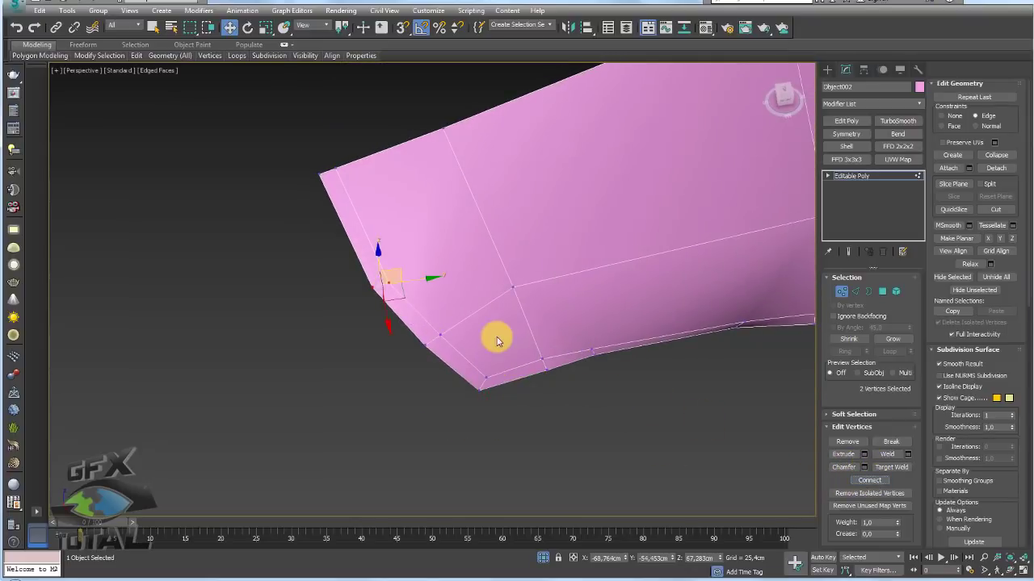
# Step: Cut a lengthwise edge from the strip vertex at the toe back across the upper's side polygons to the instep edge
pyautogui.click(424, 289)
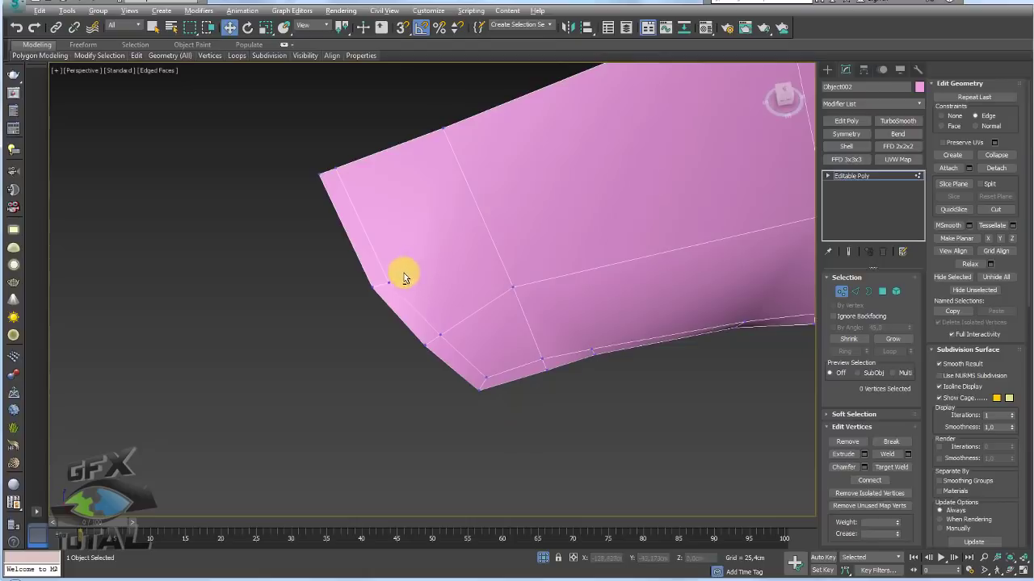
pyautogui.hotkey('alt', 'c')
pyautogui.click(388, 282)
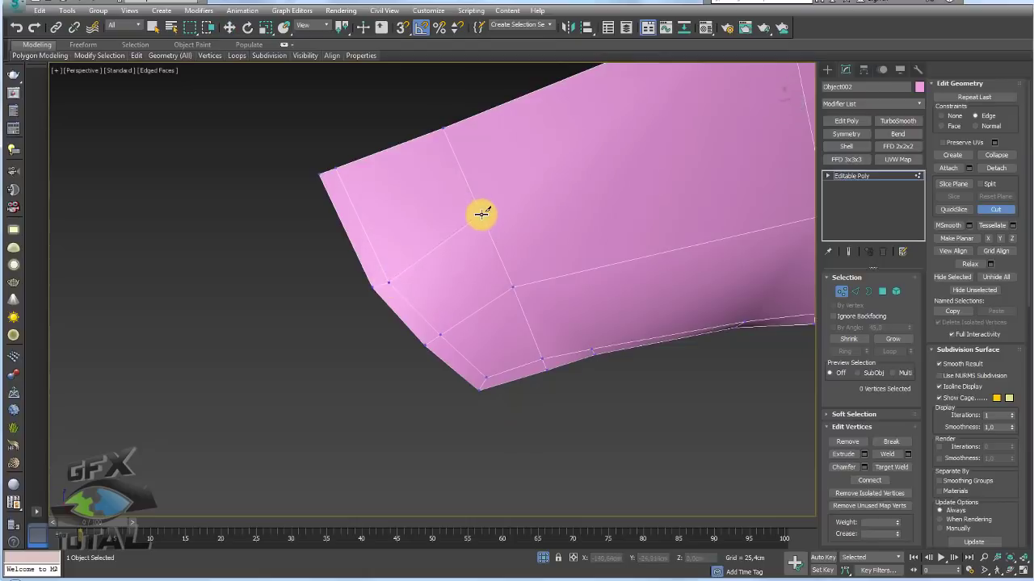
pyautogui.keyDown('alt'); pyautogui.moveTo(482, 212); pyautogui.dragTo(528, 272, button='middle'); pyautogui.keyUp('alt')
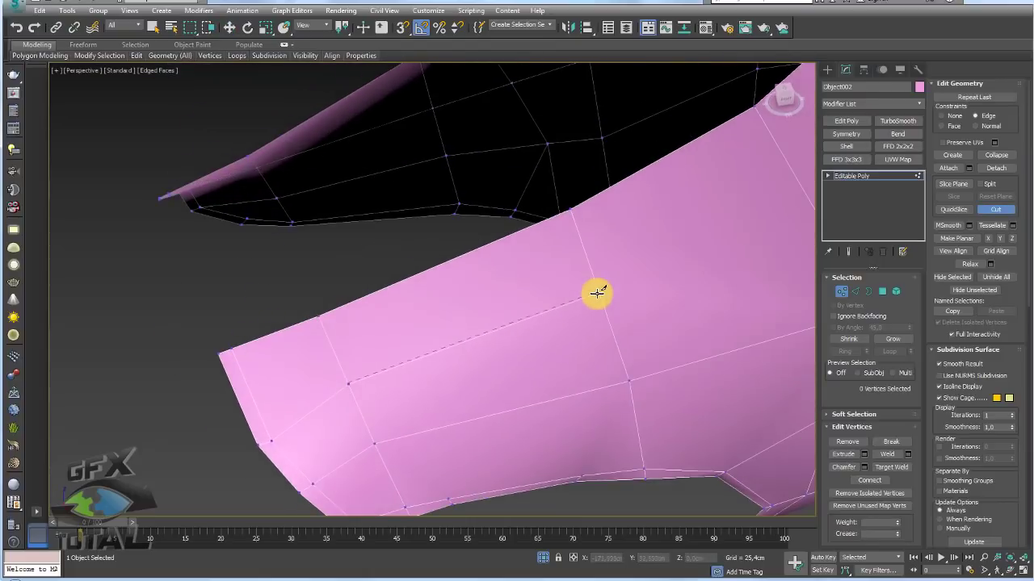
pyautogui.click(598, 294)
pyautogui.click(810, 202)
pyautogui.rightClick(781, 228)
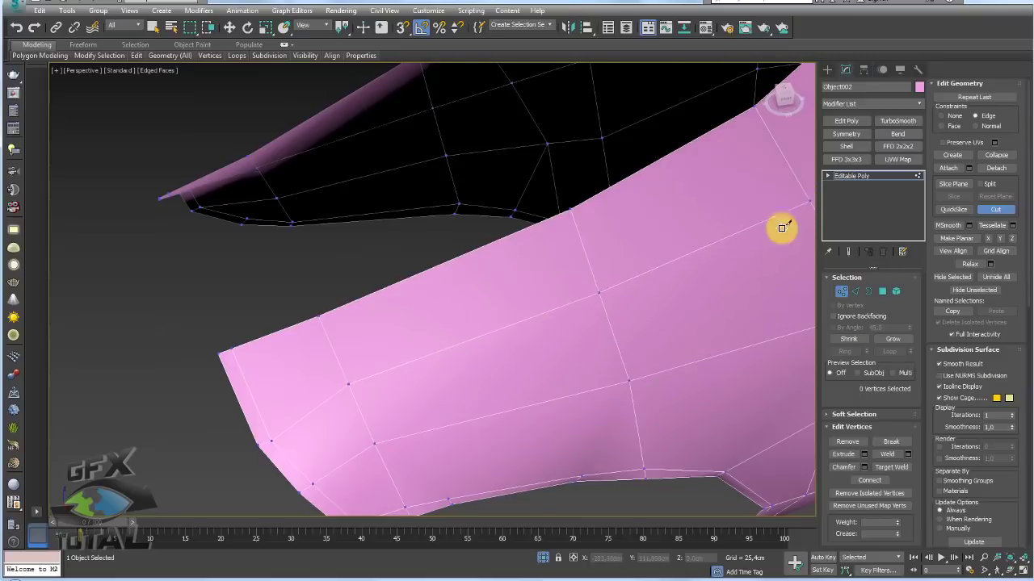
# Step: Cut a crosswise edge from the front strip vertex through both lengthwise edges to the upper's top border
pyautogui.keyDown('alt'); pyautogui.moveTo(664, 371); pyautogui.dragTo(387, 437, button='middle'); pyautogui.keyUp('alt')
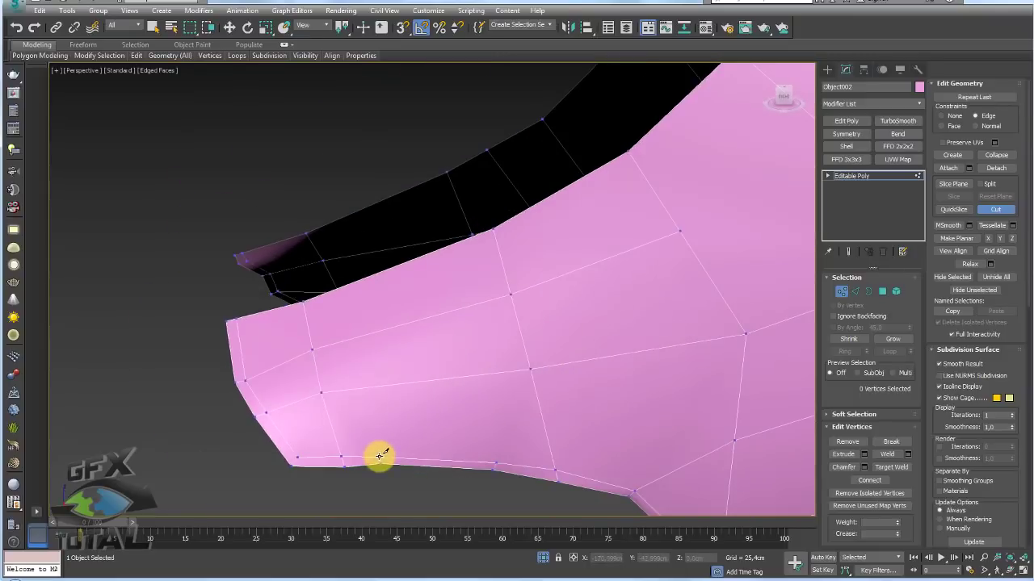
pyautogui.click(378, 460)
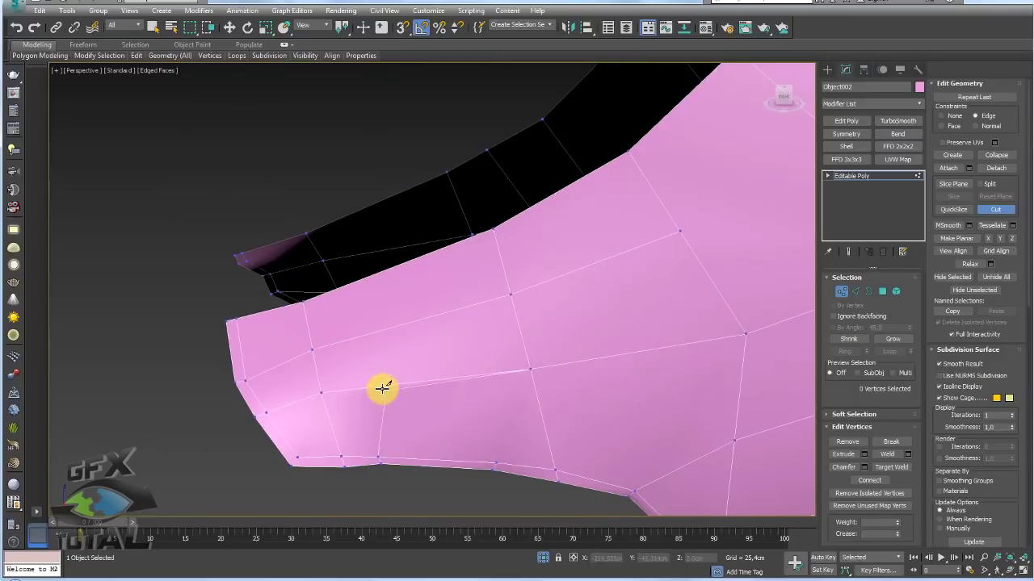
pyautogui.click(378, 331)
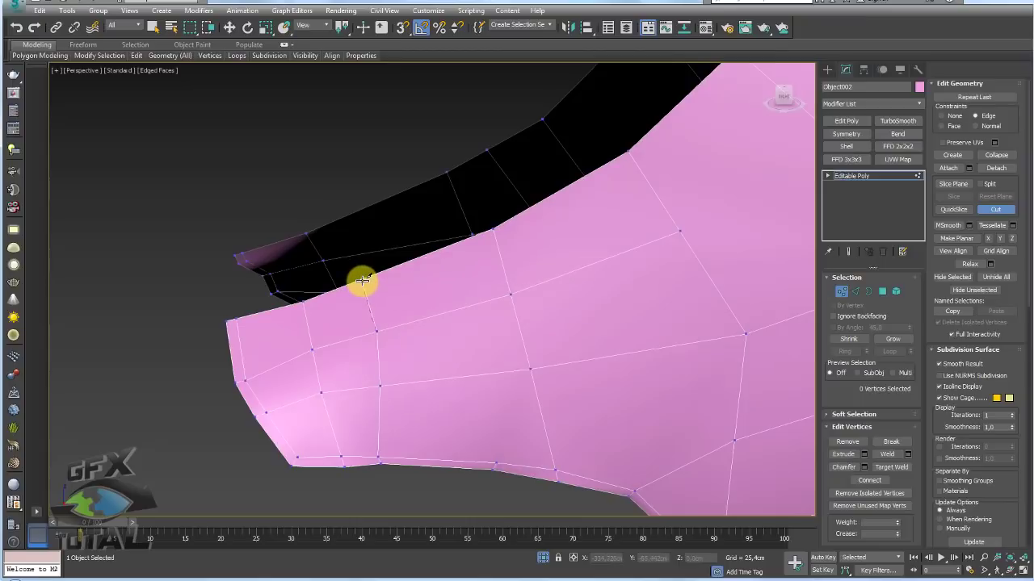
pyautogui.click(365, 281)
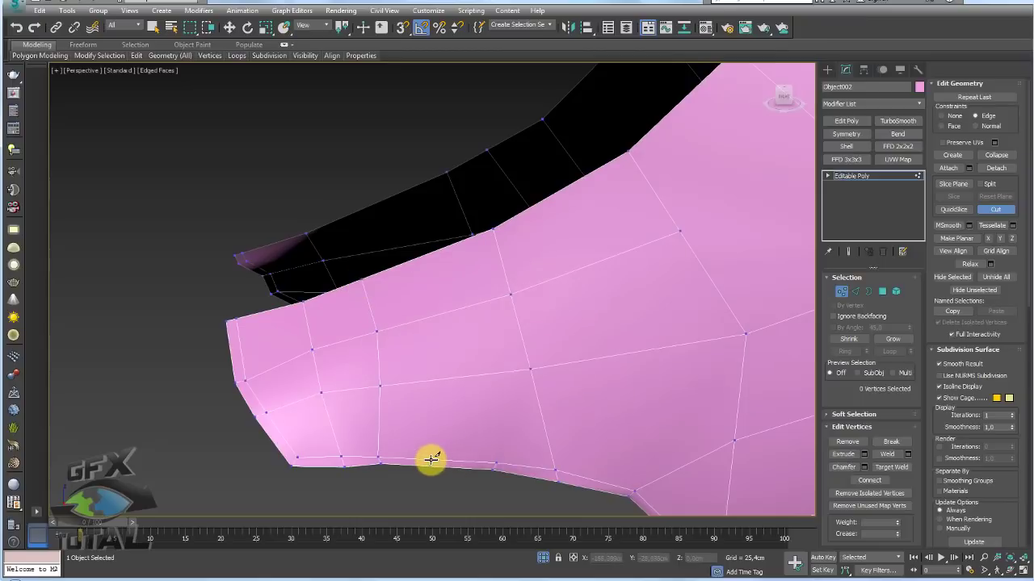
# Step: Cut a crosswise edge slightly farther back, from the lower strip through both lengthwise edges to the top border
pyautogui.click(432, 459)
pyautogui.click(425, 381)
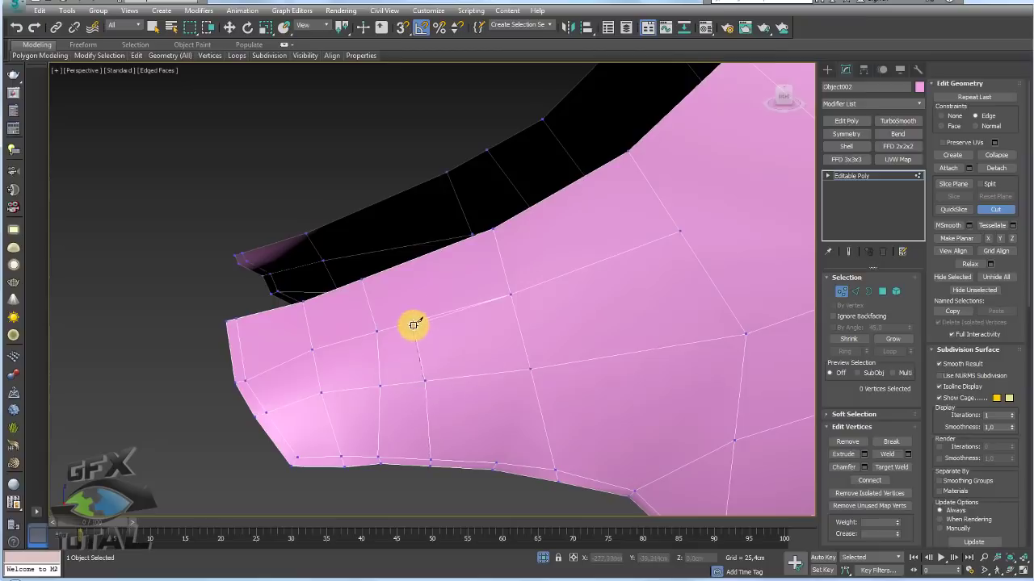
pyautogui.click(411, 321)
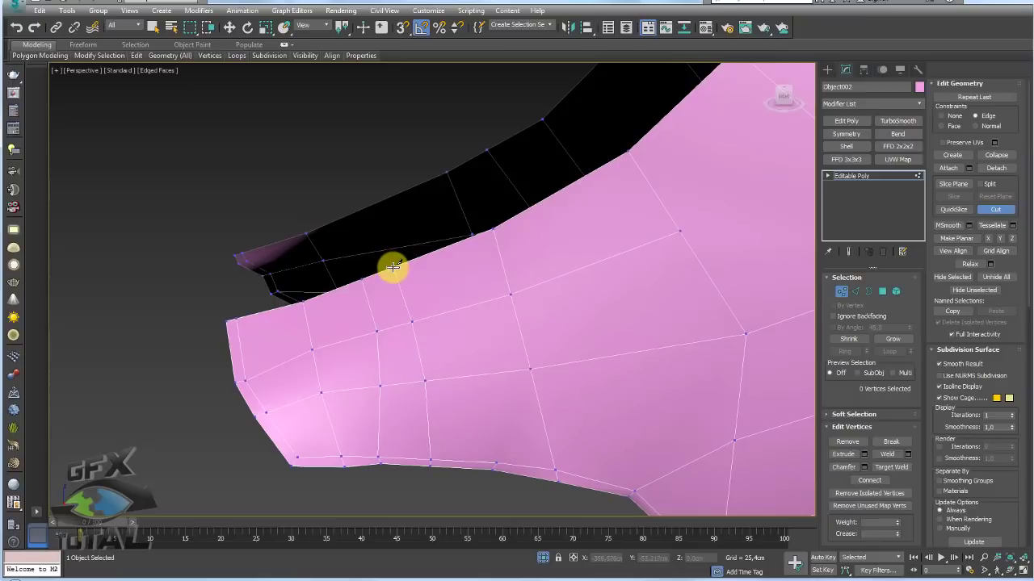
pyautogui.rightClick(393, 267)
# Step: Remove the forward crosswise edge loop between the lower strip and the top border
pyautogui.click(855, 292)
pyautogui.rightClick(378, 355)
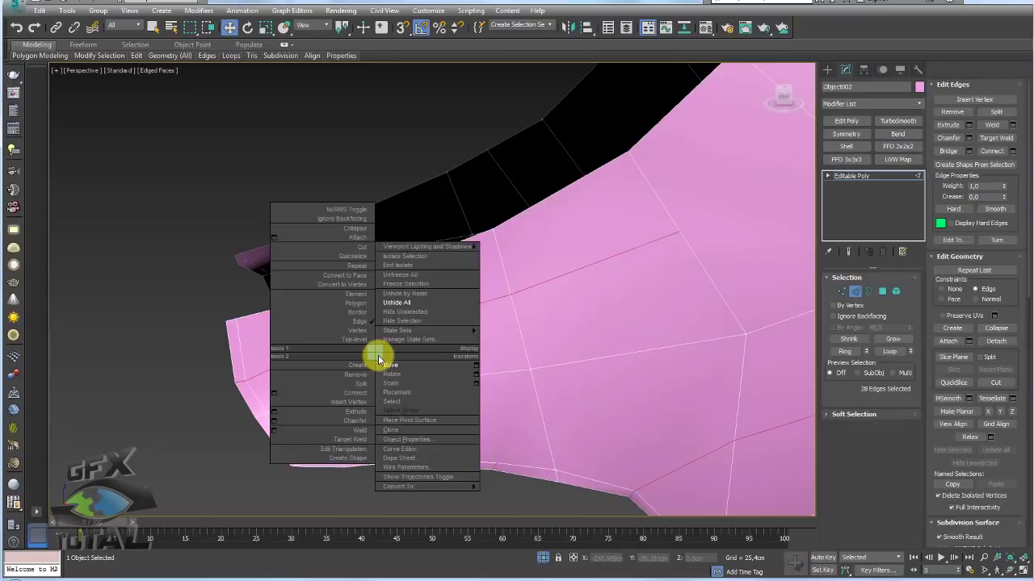
pyautogui.click(385, 361)
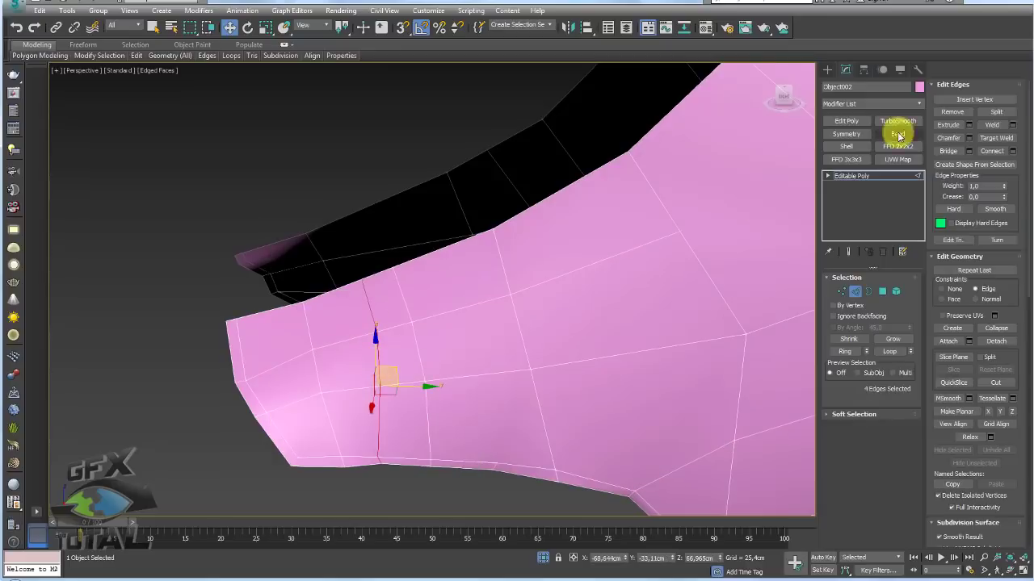
pyautogui.click(952, 111)
# Step: Remove the short leftover edge across the border strip, just ahead of the next full crosswise edge
pyautogui.keyDown('alt'); pyautogui.moveTo(479, 312); pyautogui.dragTo(477, 422, button='middle'); pyautogui.keyUp('alt')
pyautogui.click(489, 432)
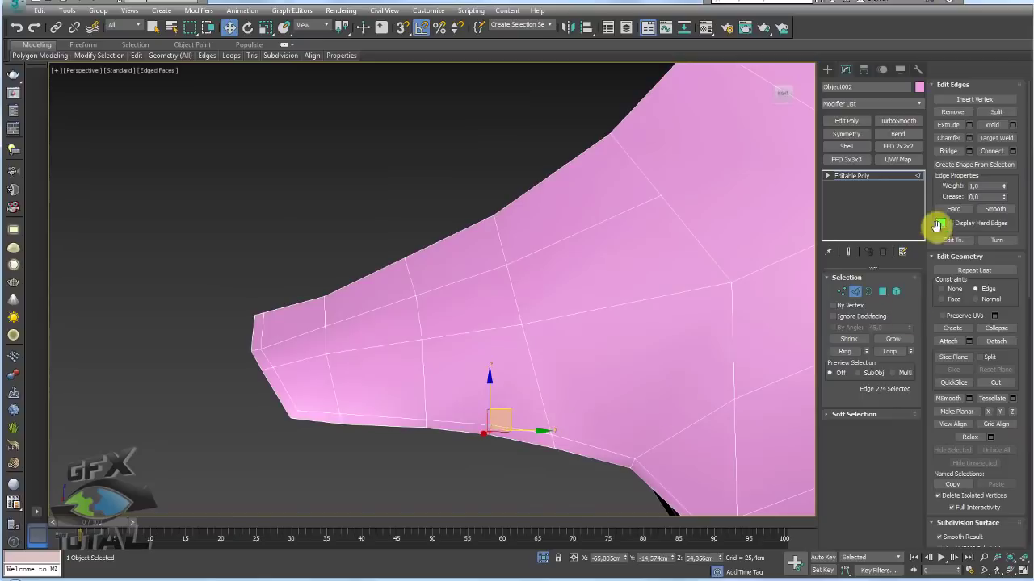
pyautogui.click(953, 112)
# Step: Connect the ring of front edges down the shaft and instep with one new lengthwise edge row
pyautogui.scroll(-4, 544, 292)
pyautogui.keyDown('alt'); pyautogui.moveTo(563, 327); pyautogui.dragTo(564, 349, button='middle'); pyautogui.keyUp('alt')
pyautogui.click(845, 352)
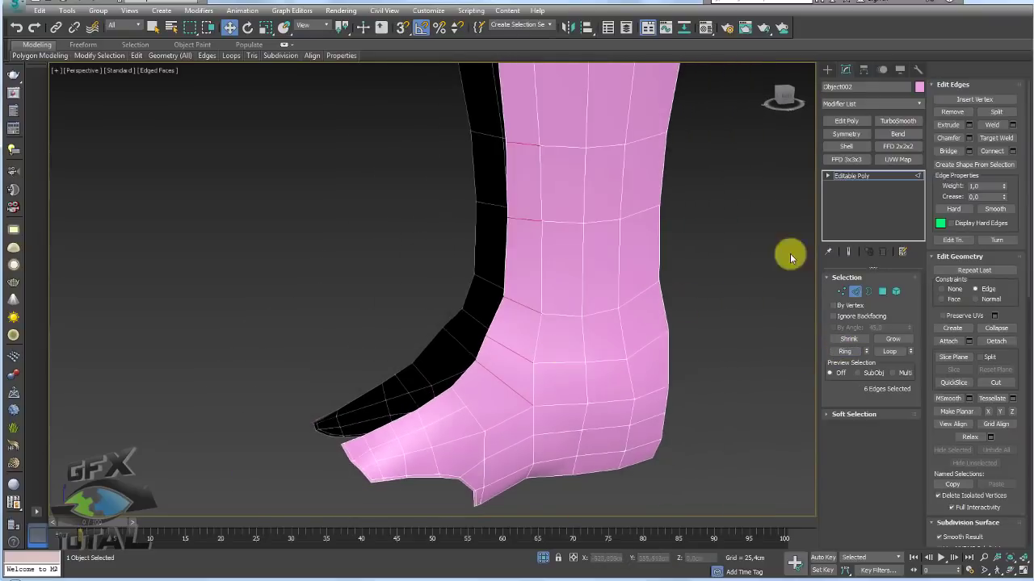
pyautogui.click(991, 151)
# Step: Connect the new row's lower end vertex to the open vertex of the lengthwise cut on the foot
pyautogui.click(841, 292)
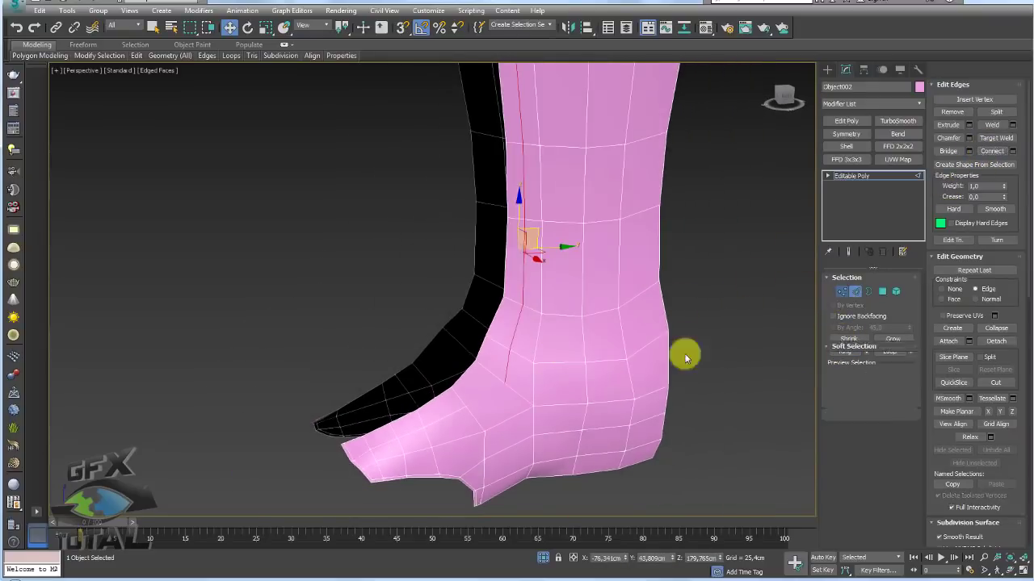
pyautogui.click(507, 384)
pyautogui.keyDown('ctrl'); pyautogui.click(465, 408); pyautogui.keyUp('ctrl')
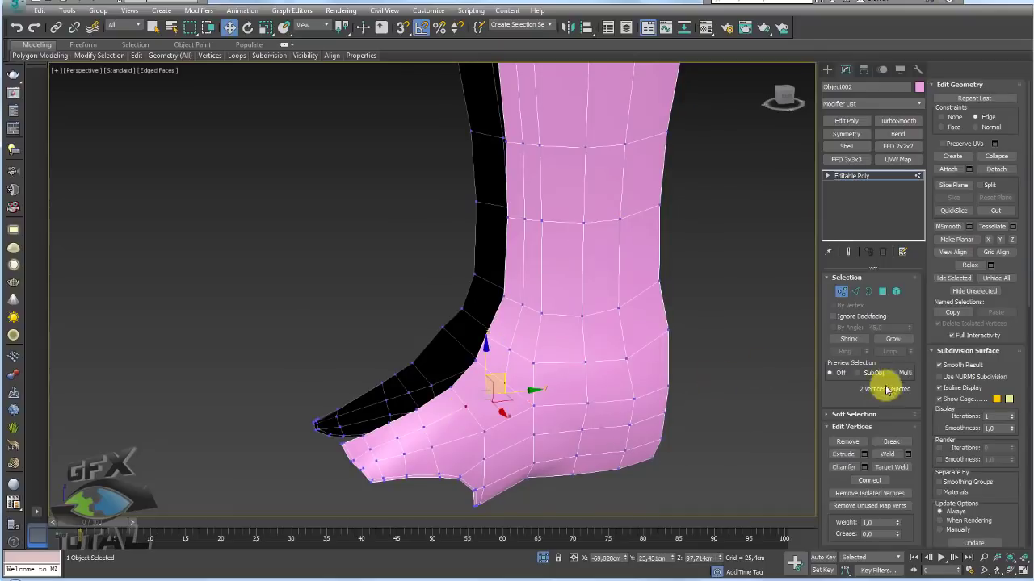
pyautogui.click(869, 482)
# Step: On the other side of the boot, connect the ring of crosswise edges along the top border with one new lengthwise row
pyautogui.scroll(-2, 571, 438)
pyautogui.moveTo(519, 481); pyautogui.dragTo(540, 418, button='middle')
pyautogui.click(571, 437)
pyautogui.moveTo(614, 412); pyautogui.dragTo(621, 374, button='middle')
pyautogui.scroll(3, 628, 389)
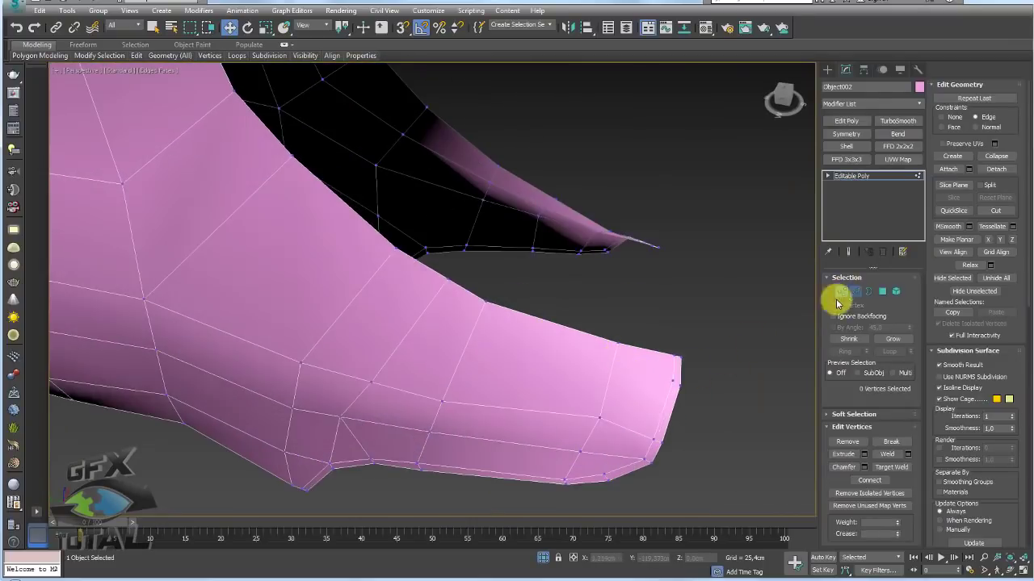
pyautogui.click(855, 291)
pyautogui.click(610, 386)
pyautogui.click(847, 352)
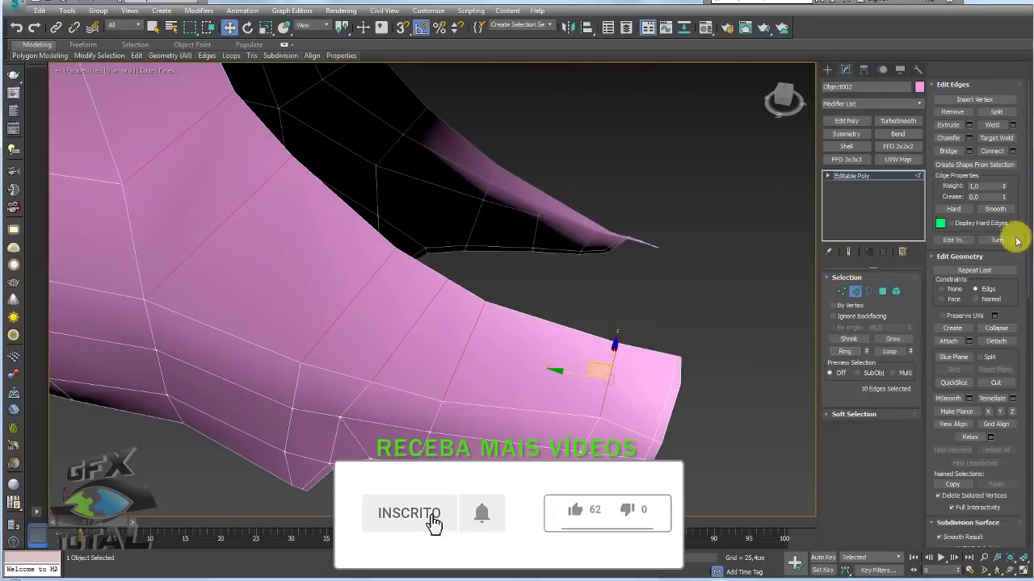
pyautogui.click(992, 150)
# Step: Connect the new row's front end vertex to the strip vertex at the toe
pyautogui.click(842, 291)
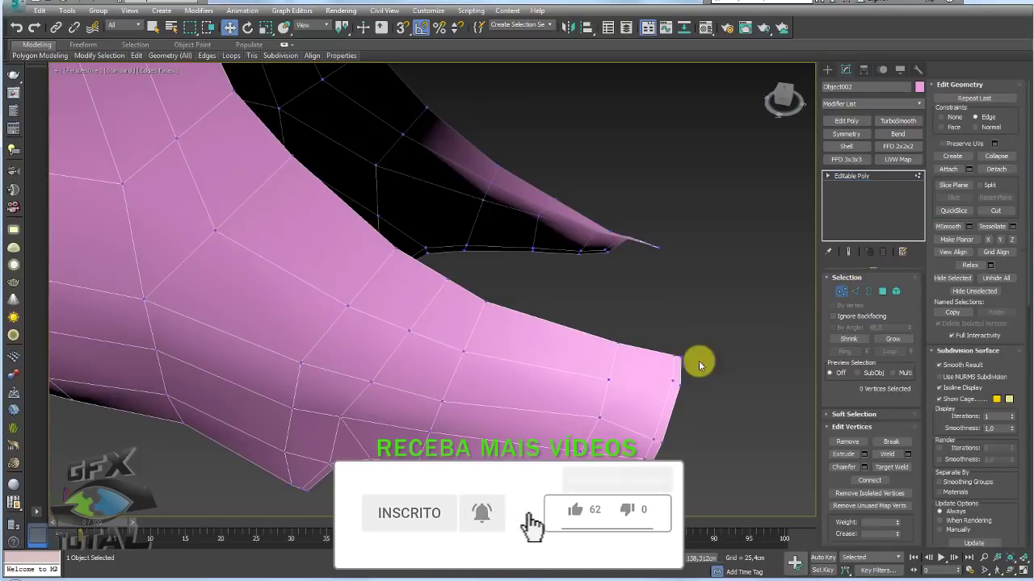
pyautogui.keyDown('ctrl'); pyautogui.click(610, 379); pyautogui.keyUp('ctrl')
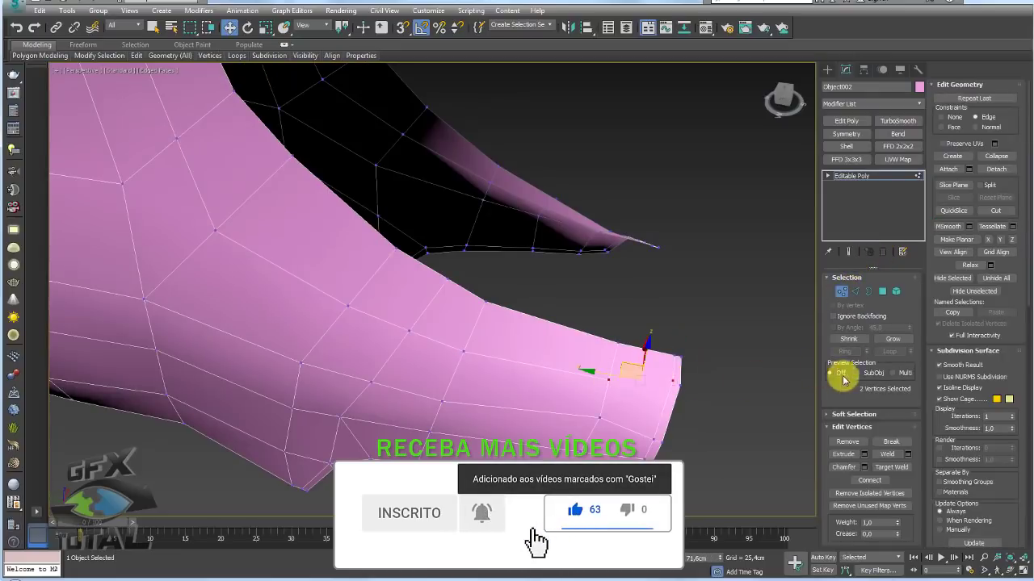
pyautogui.click(868, 482)
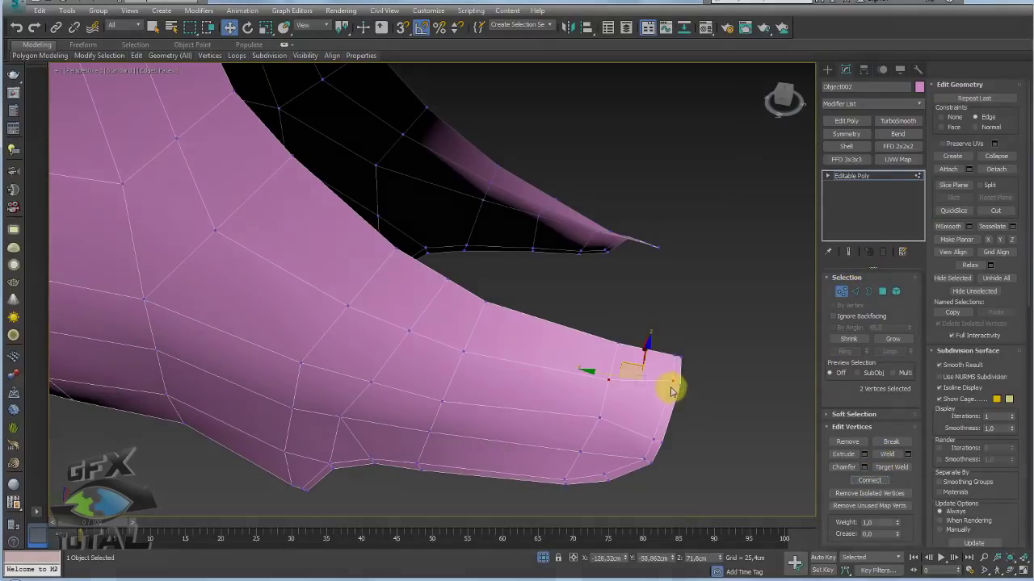